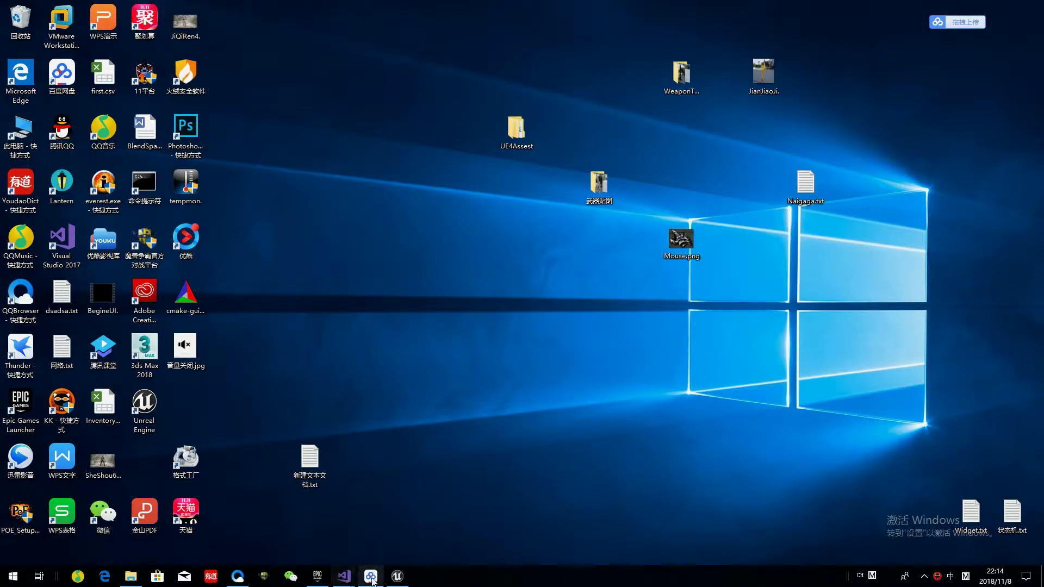
Save the current level in the Unreal editor, minimize the editor and bring up the browser
left_click(395, 578)
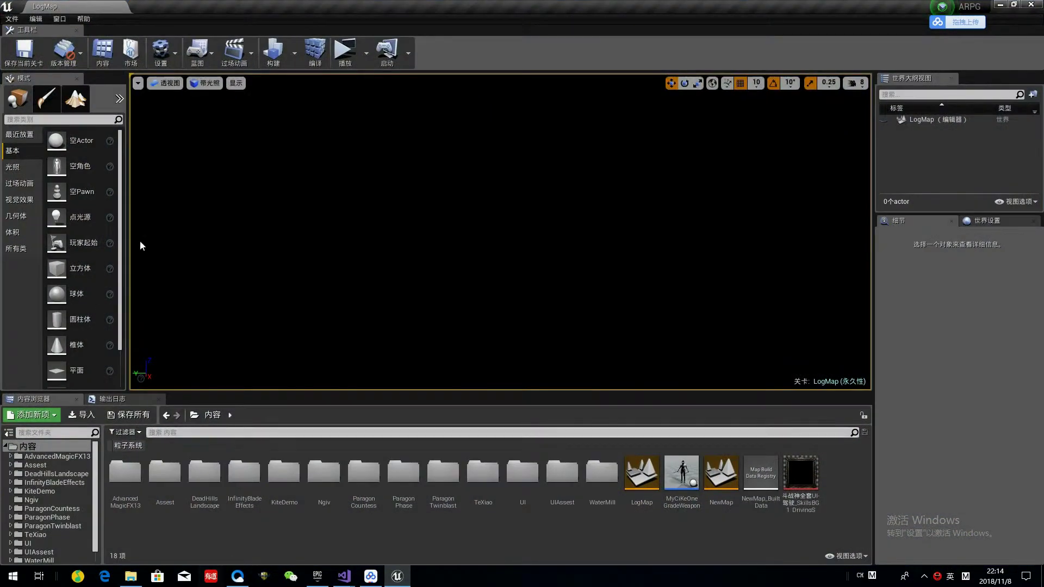
left_click(8, 49)
left_click(924, 577)
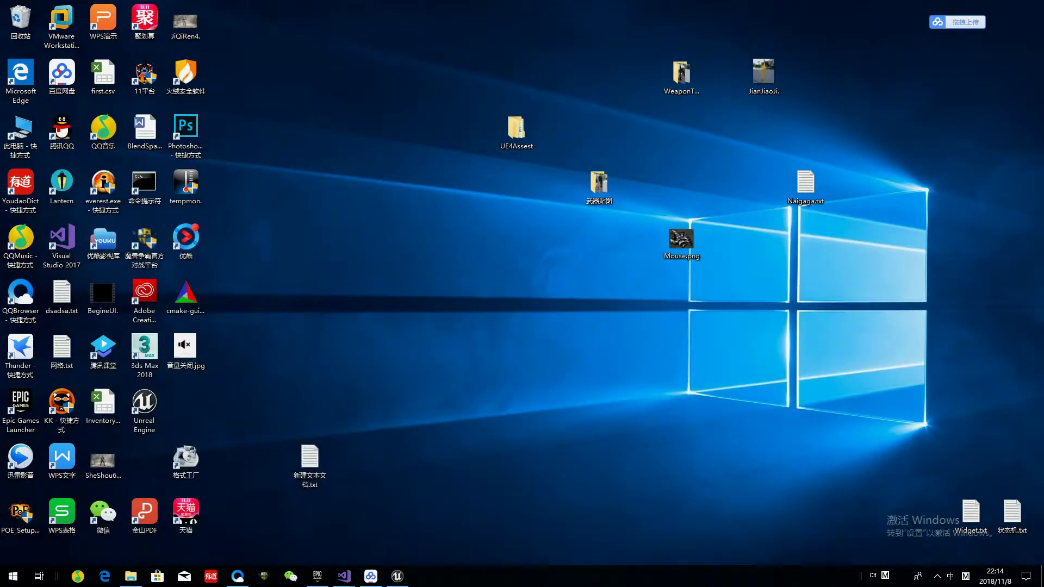
left_click(999, 5)
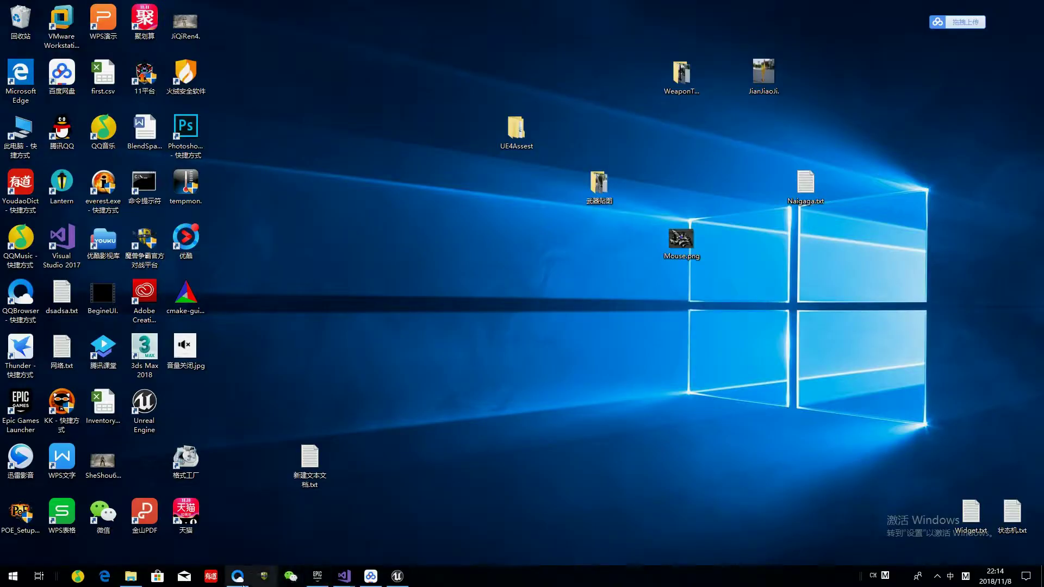
left_click(238, 576)
Close the client-download tab, search for B站 and open bilibili.com from the first result
left_click(261, 8)
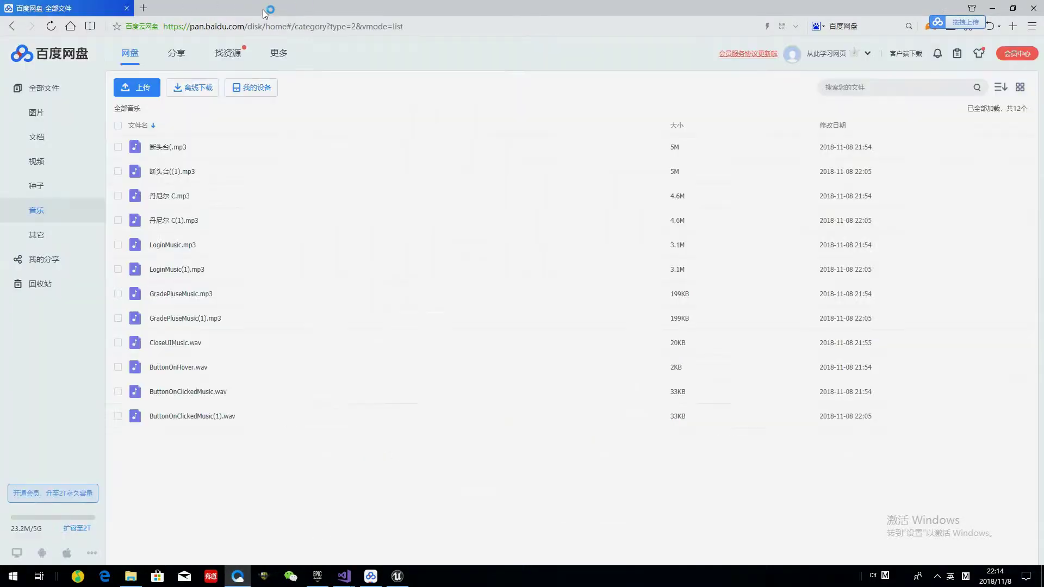
left_click(877, 30)
type("n")
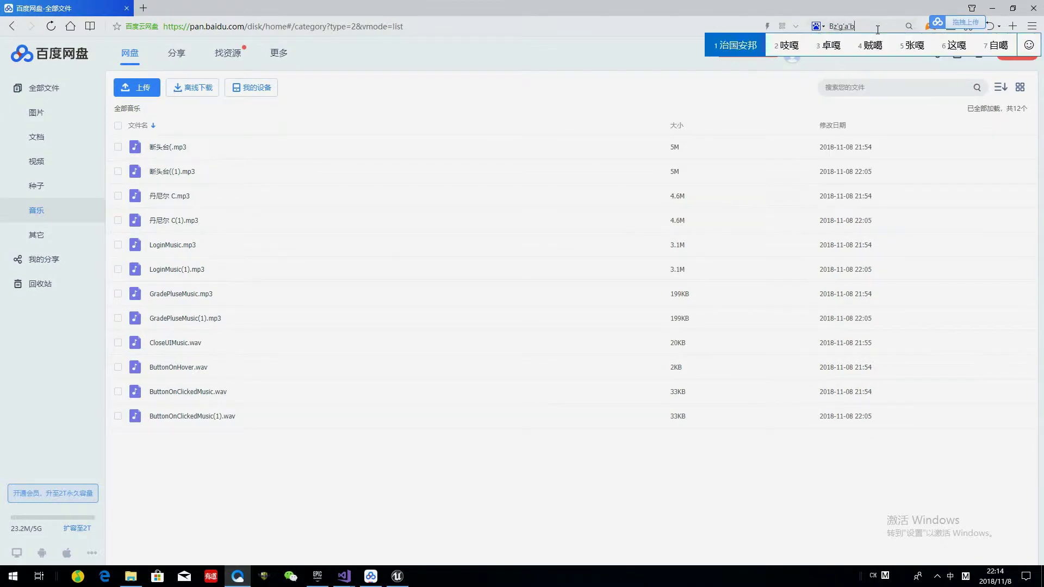
type("治国")
type("站")
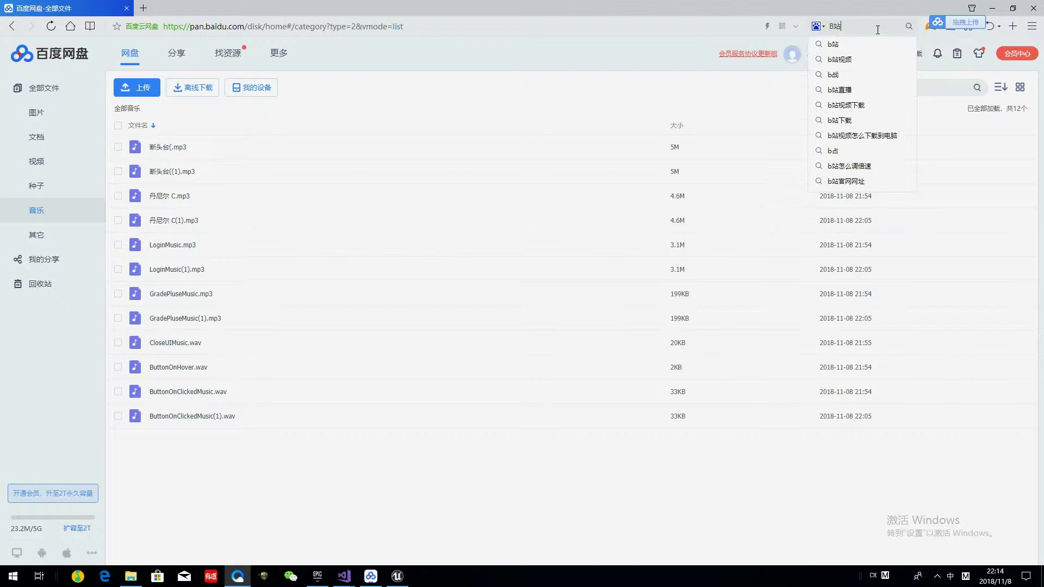
key("Return")
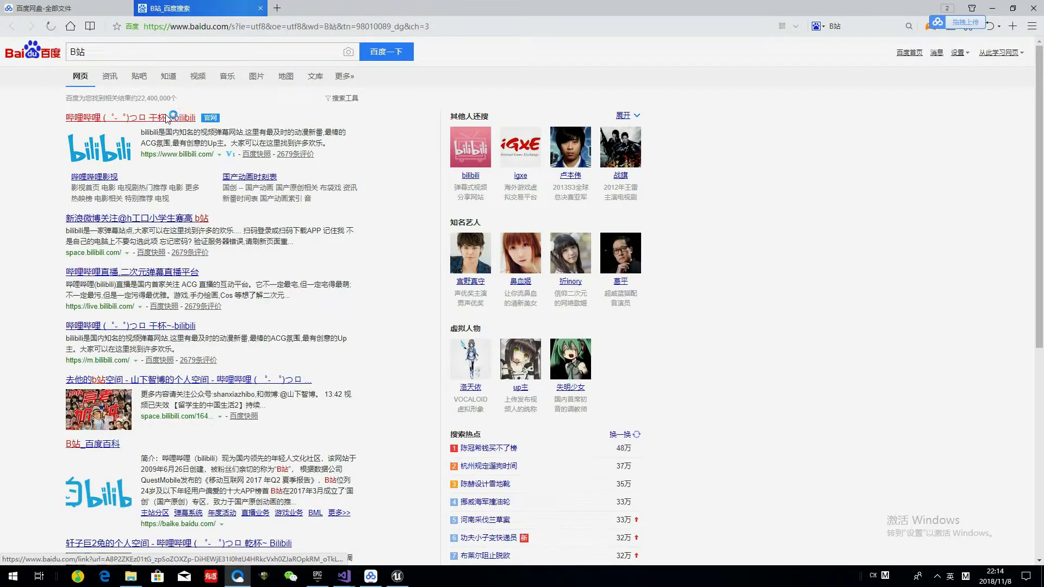
left_click(136, 117)
Close the Baidu Netdisk and search-result tabs and minimize the browser
left_click(126, 8)
left_click(127, 8)
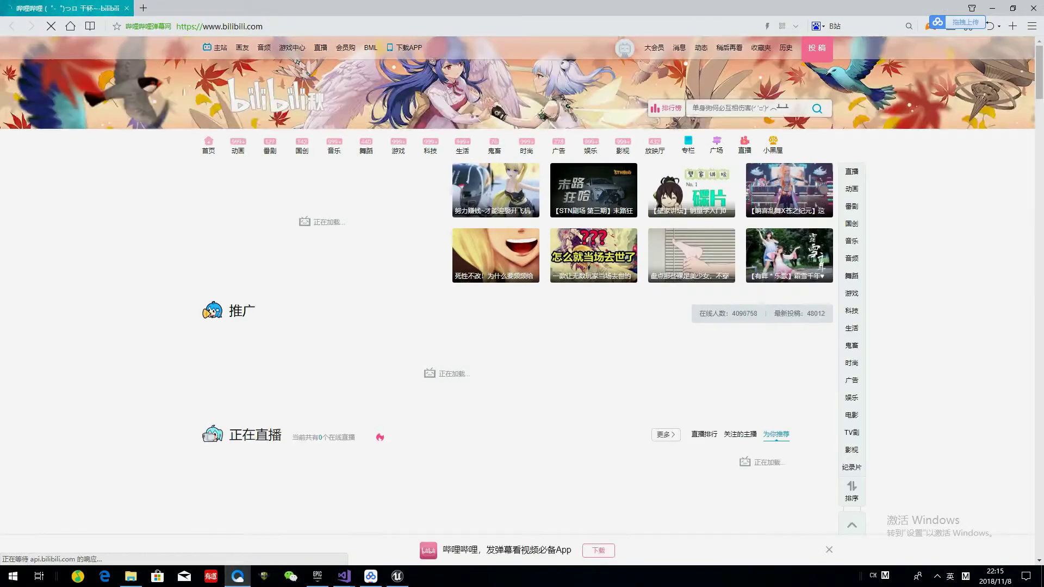
left_click(241, 579)
Minimize Baidu Netdisk, return to the Unreal editor, select LogMap and play it standalone
left_click(377, 577)
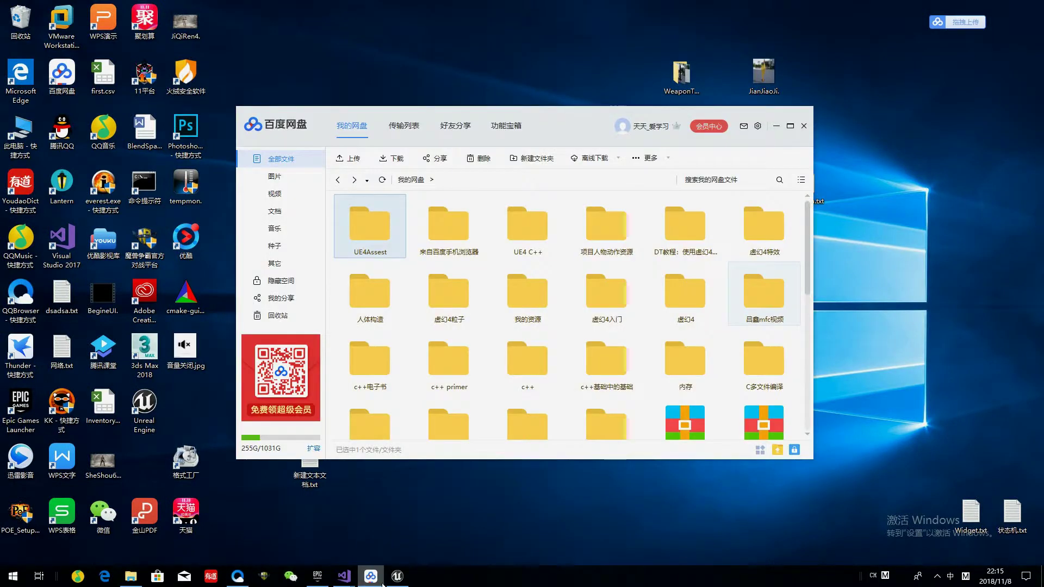
left_click(368, 578)
left_click(397, 576)
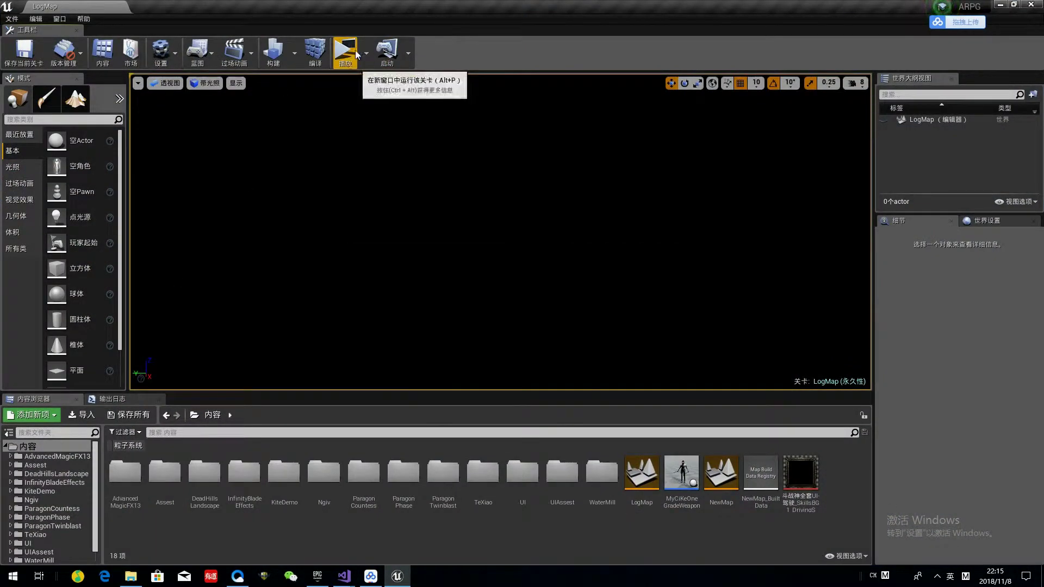
left_click(642, 473)
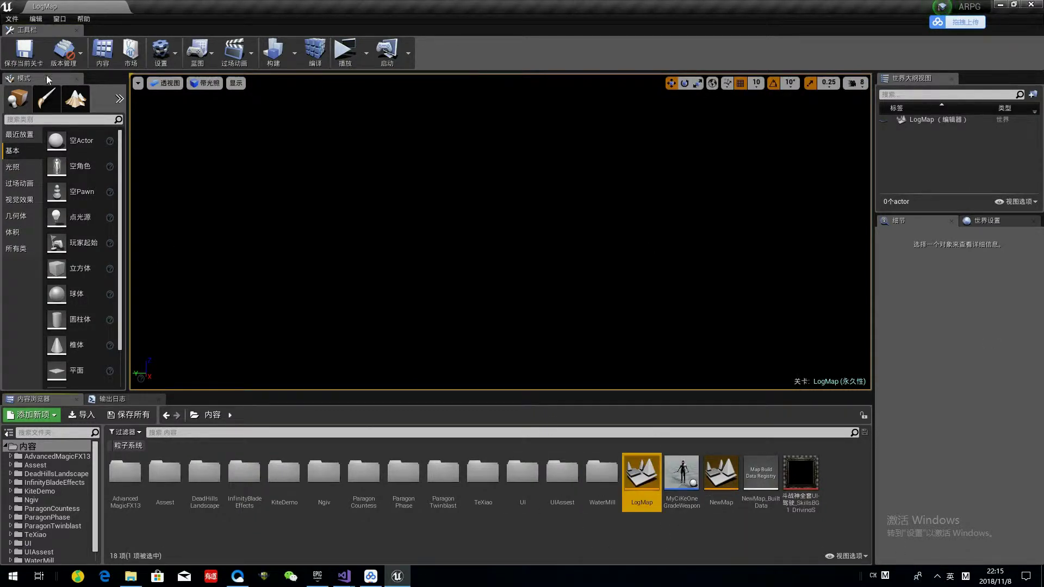
left_click(343, 53)
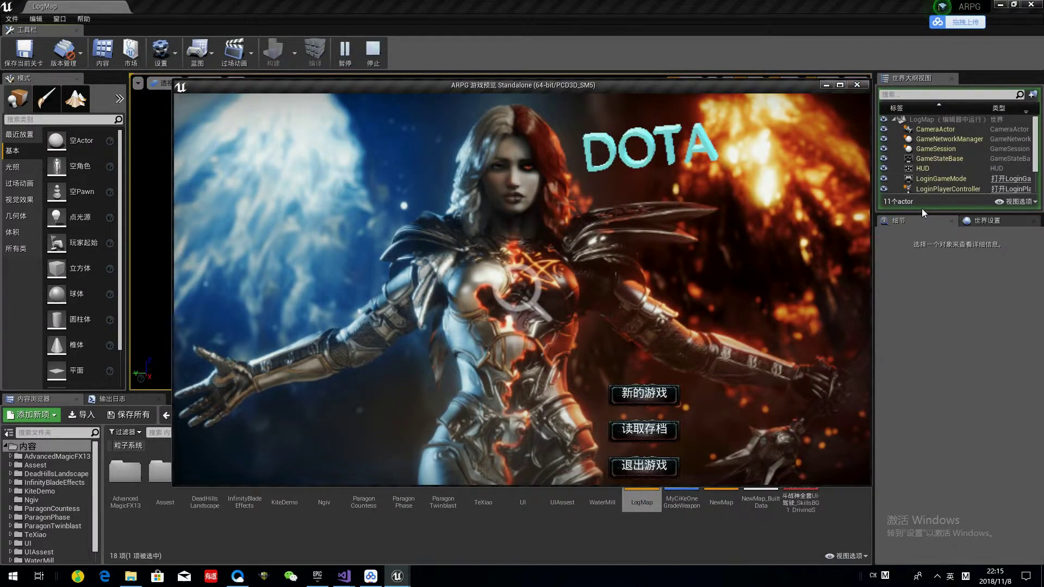
Maximize the standalone game window and start 新的游戏 from the title menu
double_click(868, 86)
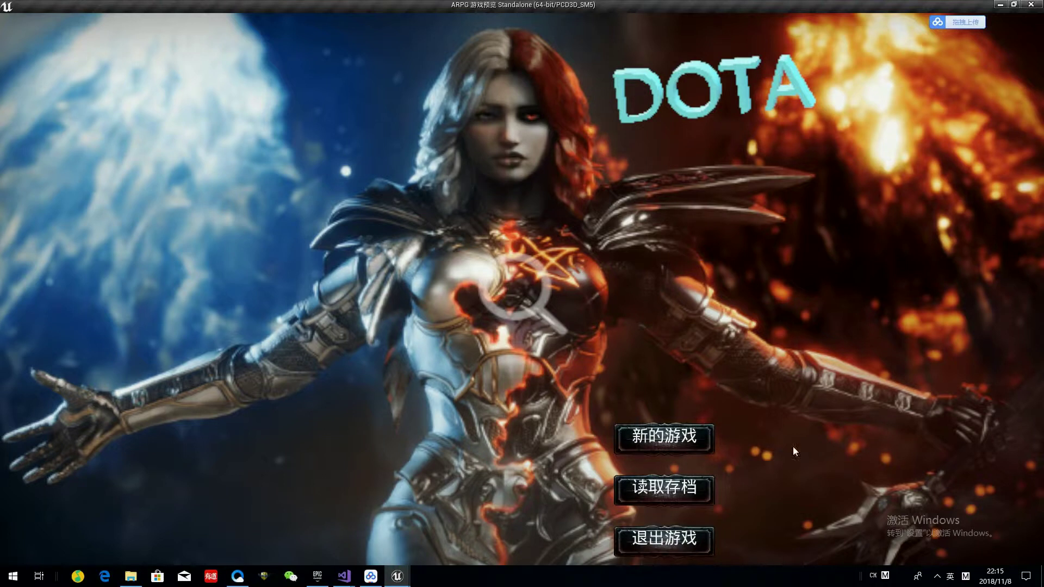
left_click(684, 444)
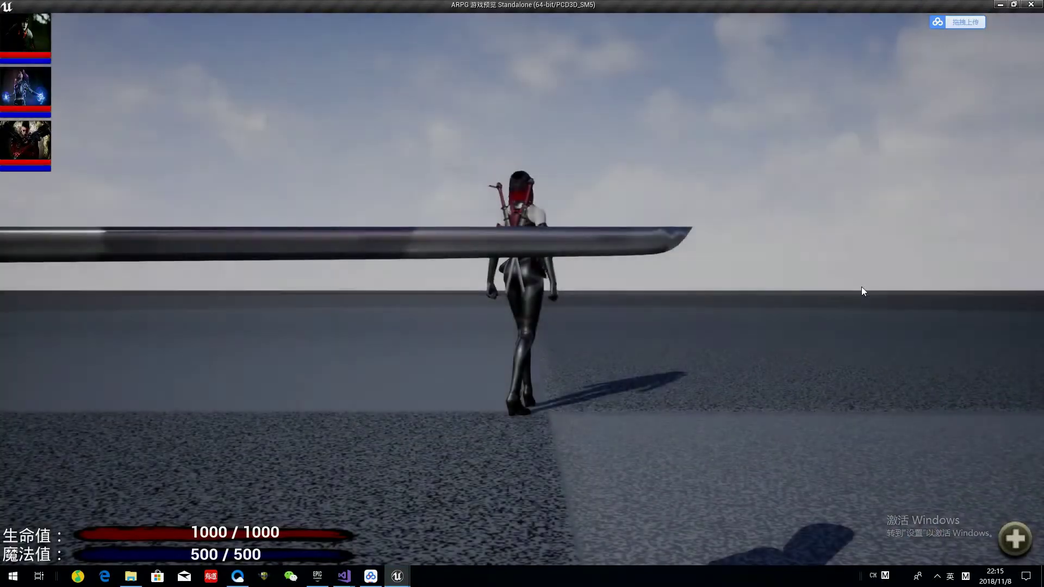
Run and then walk the character forward with W toward the distant second figure
left_click(862, 286)
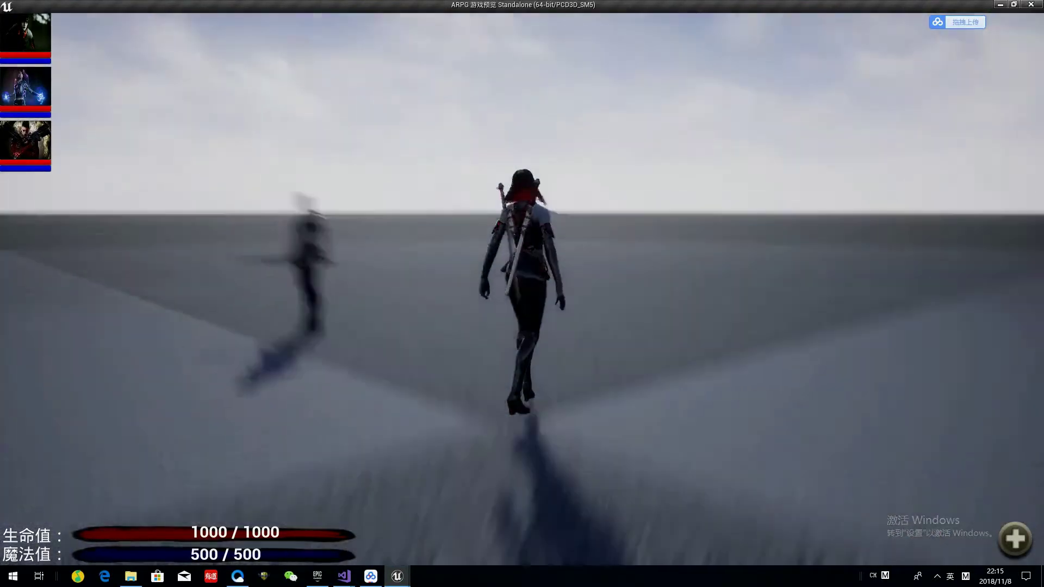
key("w")
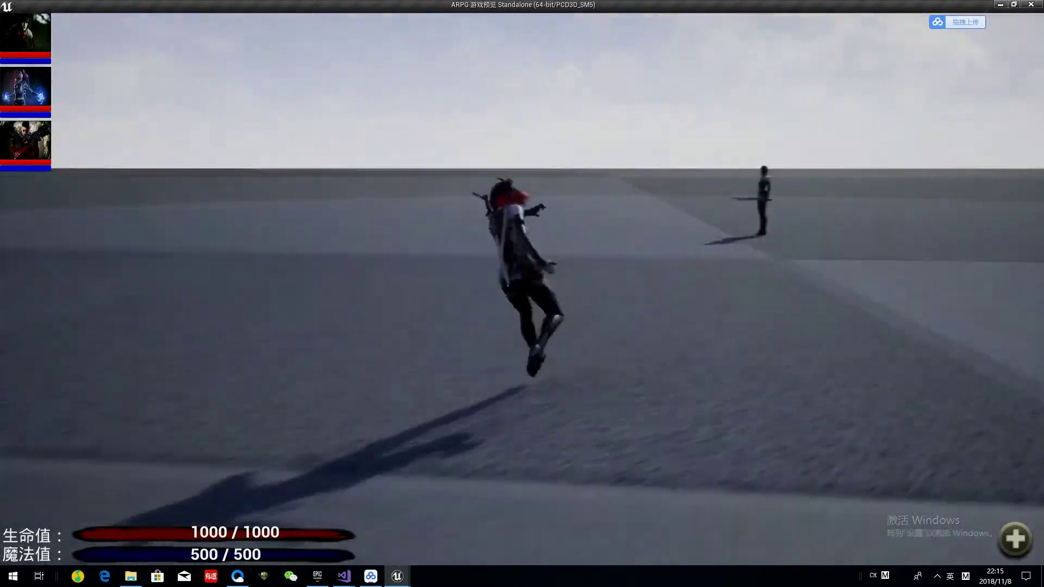
key("w")
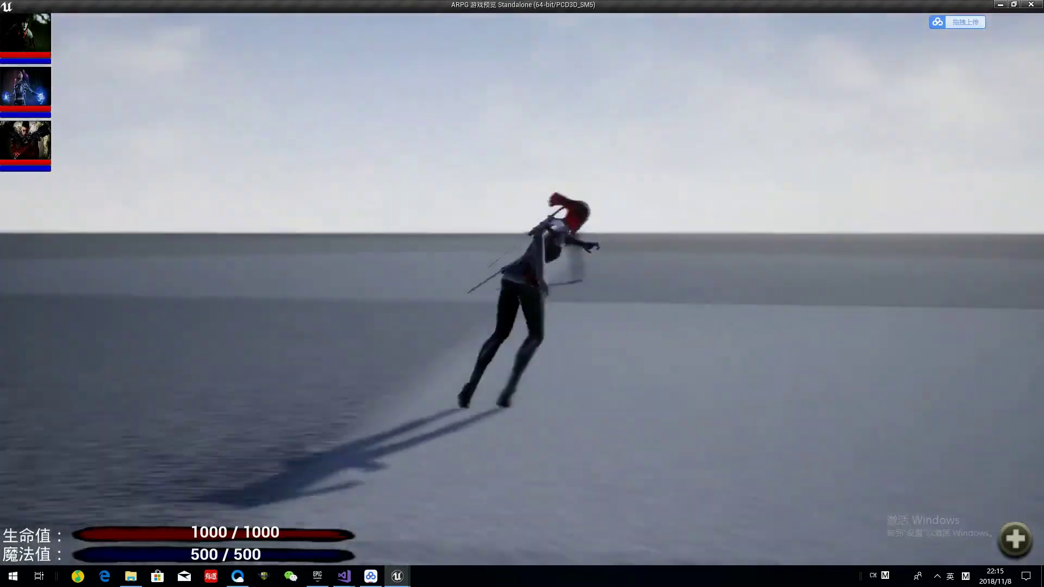
key("w")
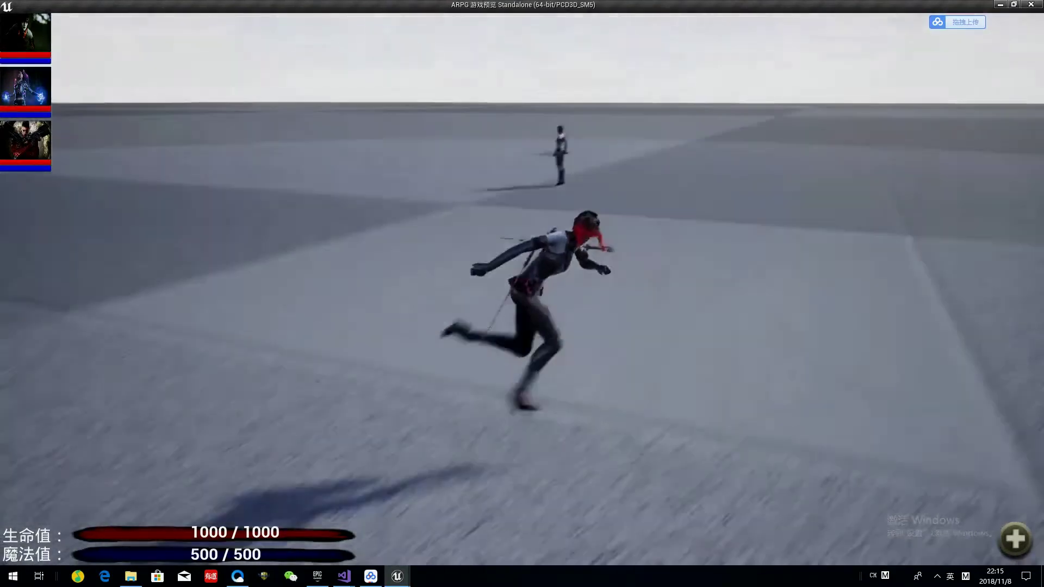
key("w")
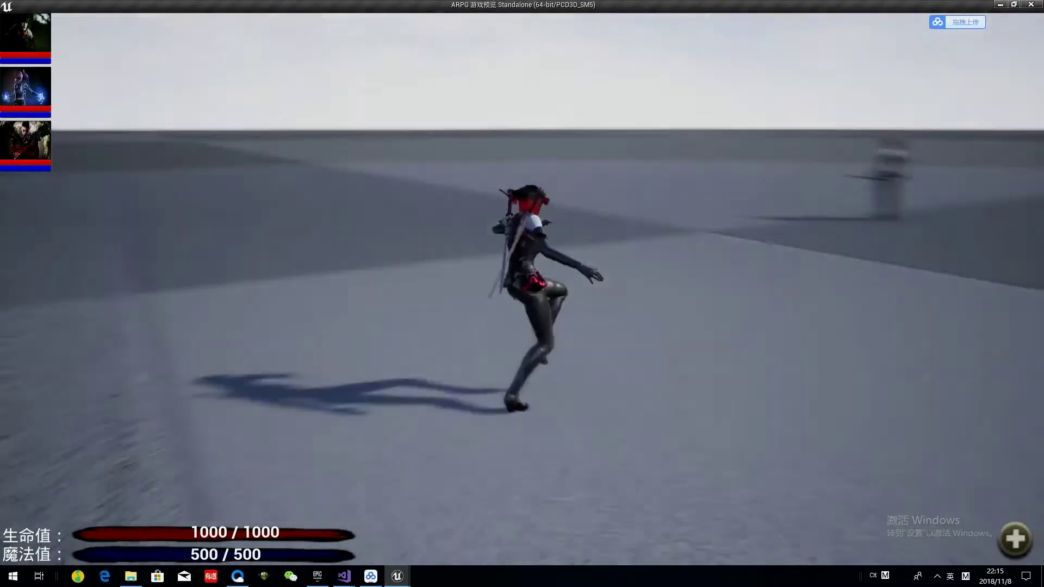
key("w")
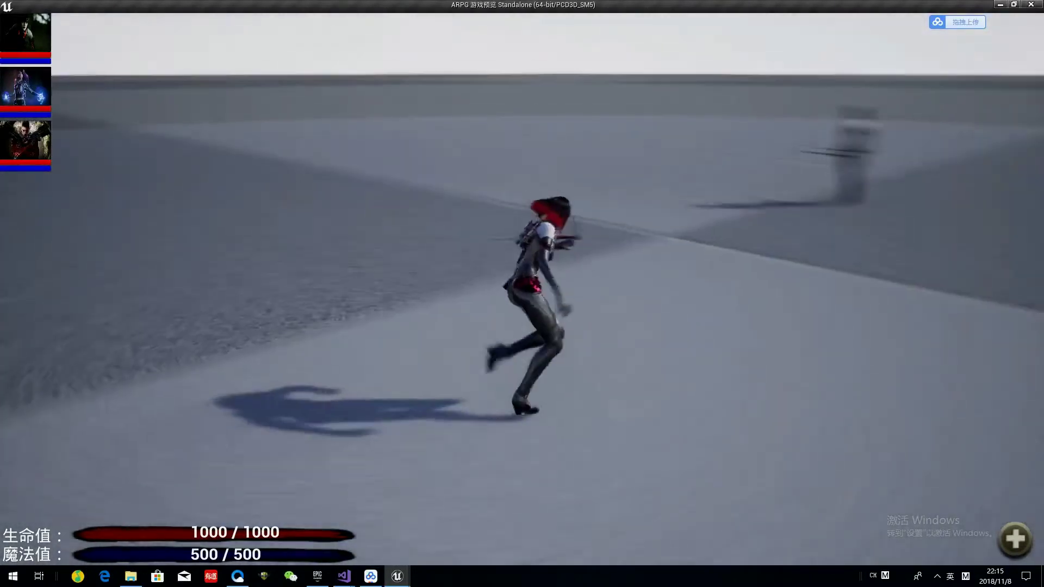
key("w")
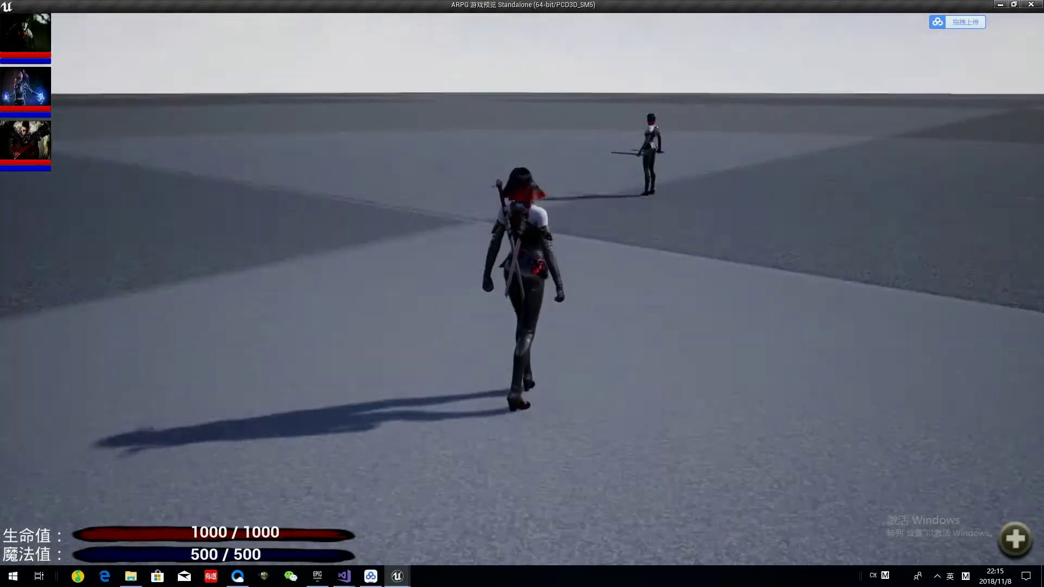
key("w")
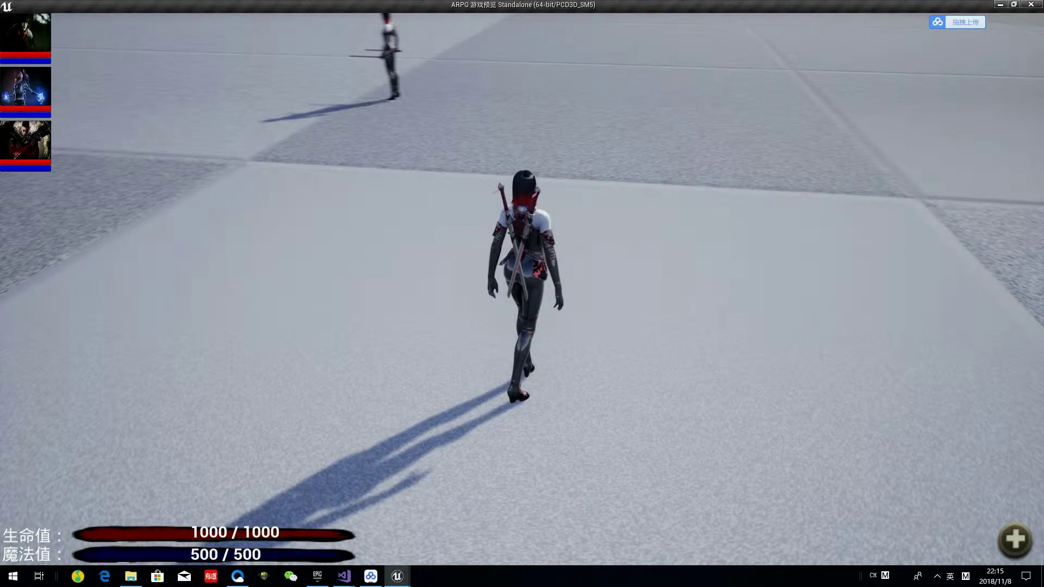
key("super")
Cycle through the Unreal editor and Visual Studio, then return to the standalone game window
mouse_move(397, 576)
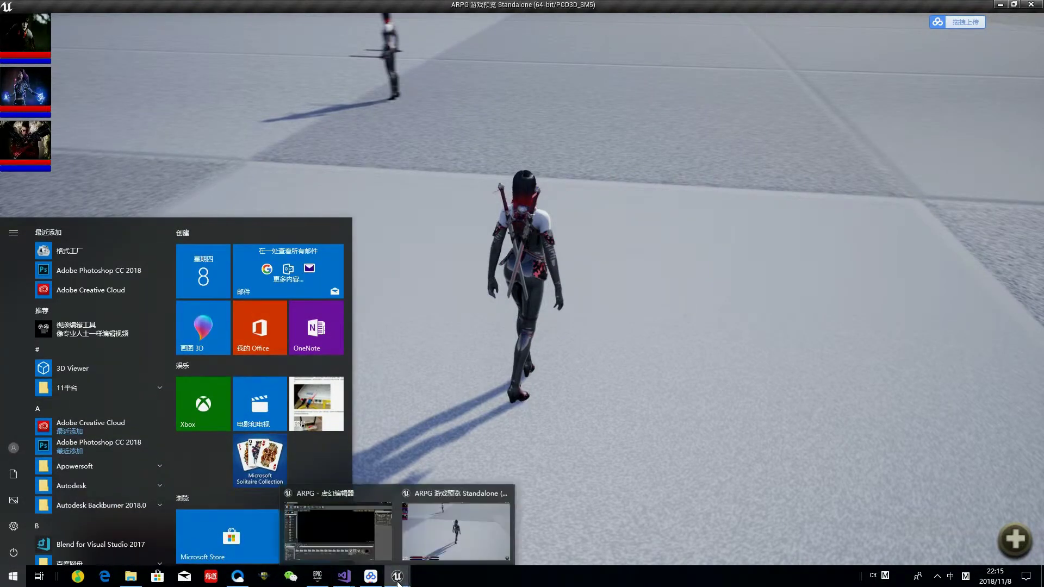
left_click(378, 556)
left_click(337, 530)
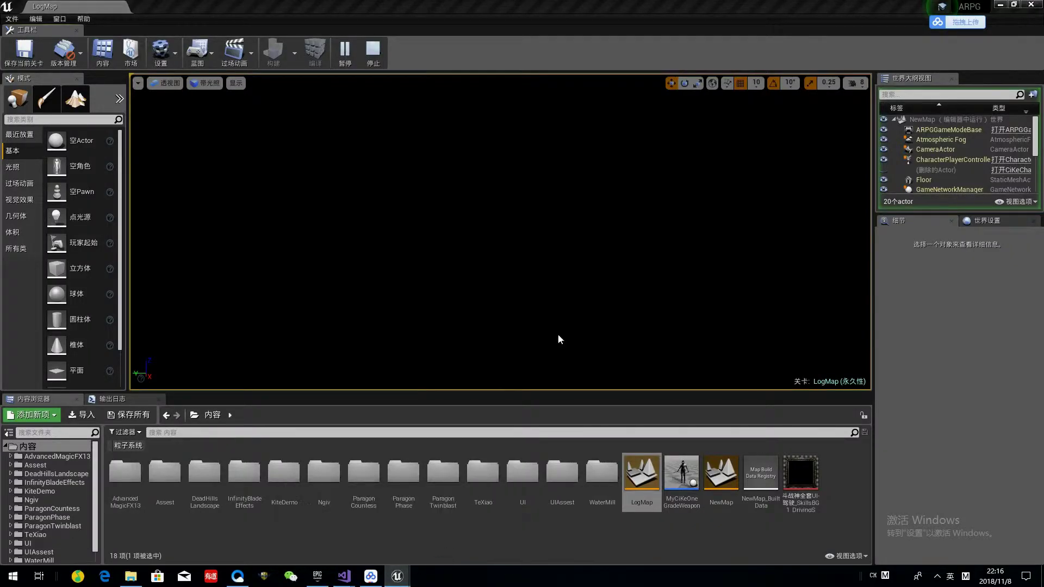
mouse_move(345, 581)
left_click(359, 533)
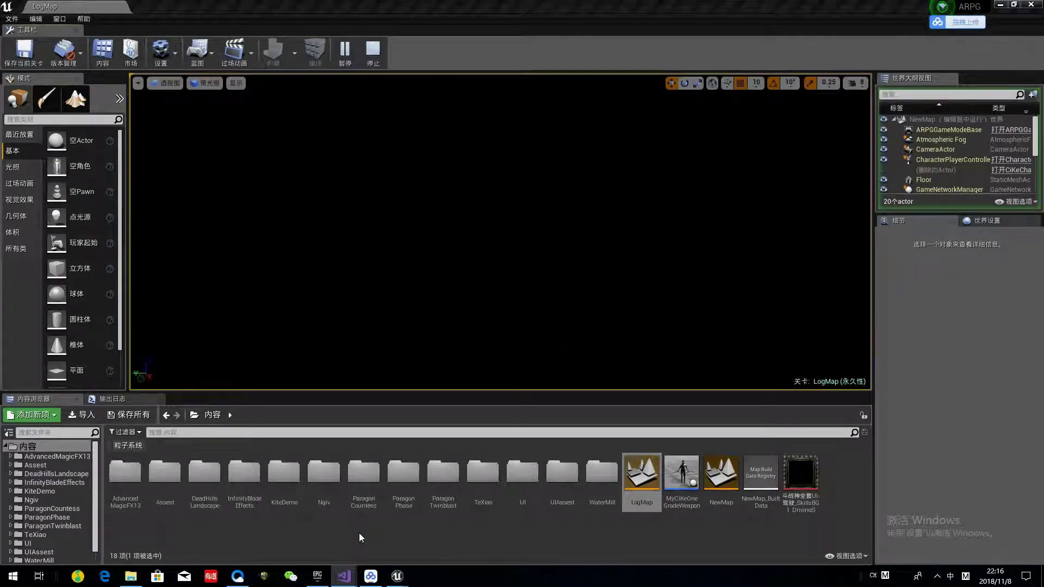
mouse_move(397, 576)
left_click(419, 545)
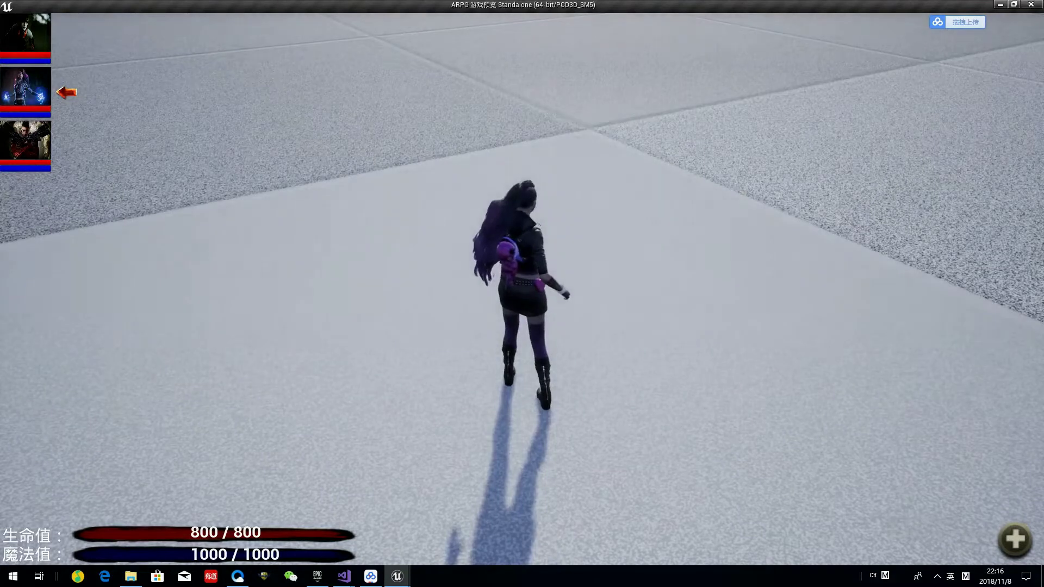
Open Task Manager with Ctrl+Shift+Esc, keep the character running, then switch to Task Manager
key("ctrl+shift+Escape")
left_click(420, 214)
key("alt+Tab")
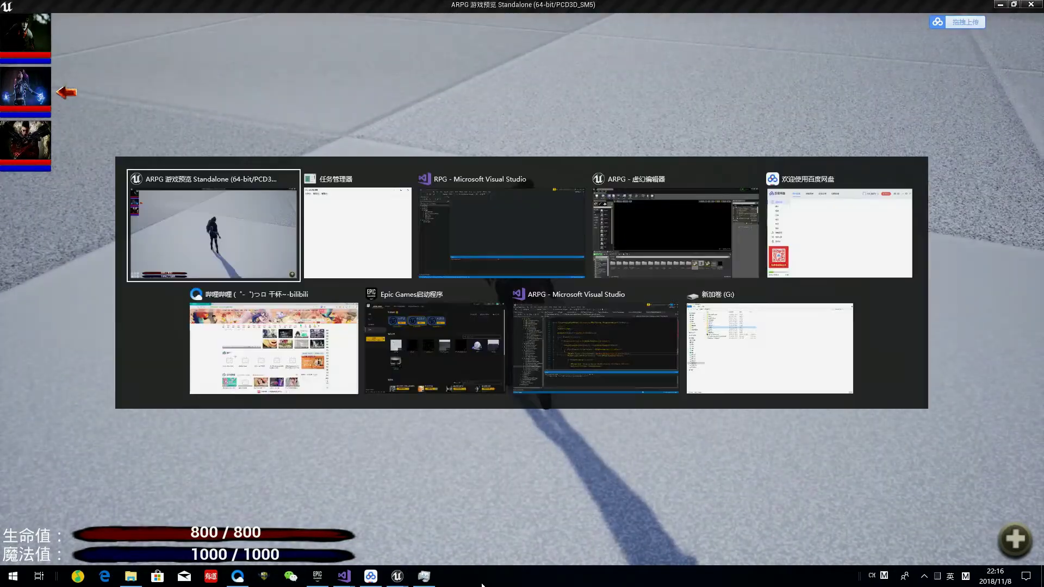
key("w")
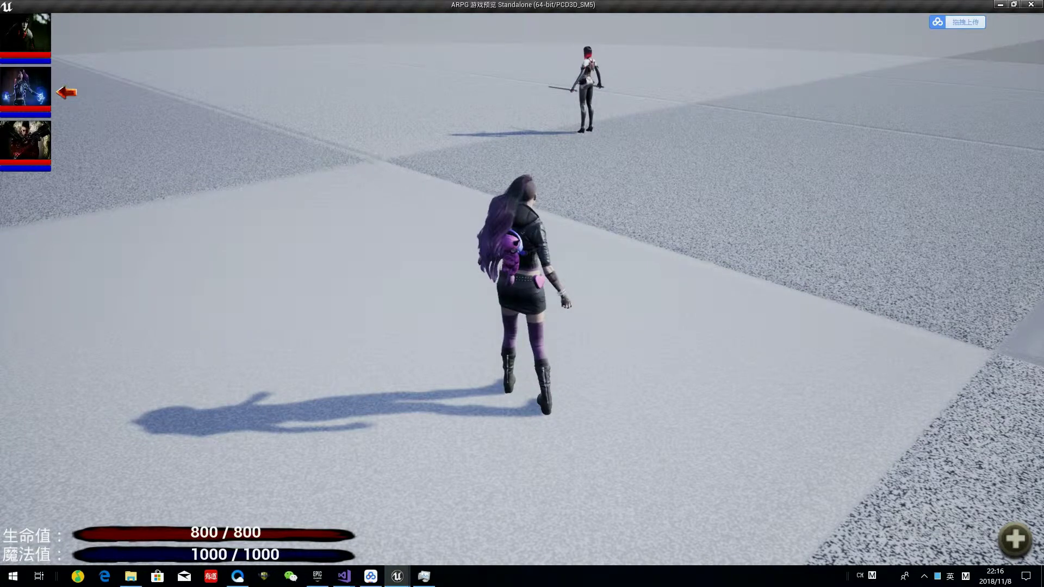
key("alt+Tab")
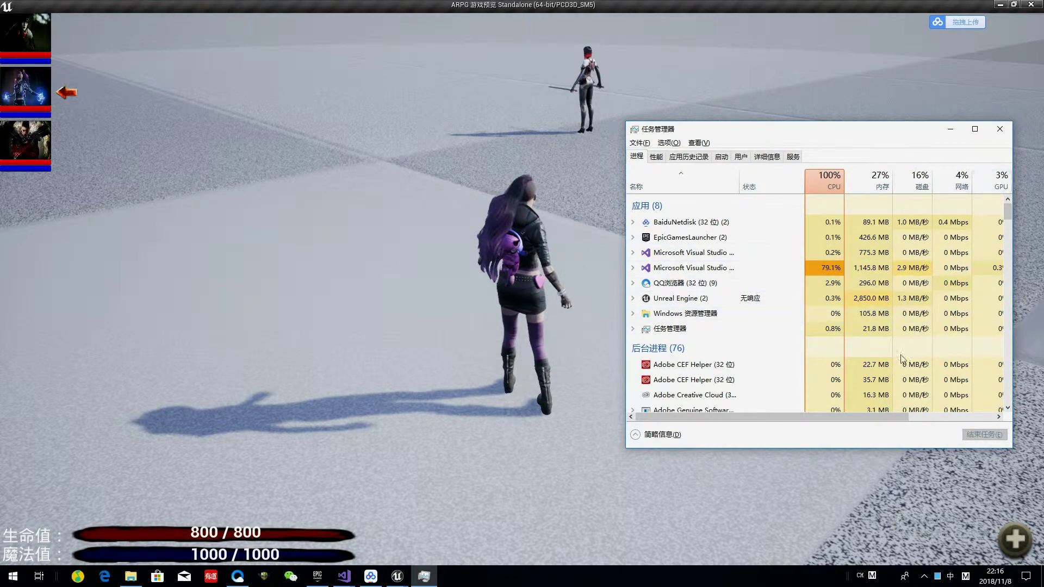
Compare the CPU and memory graphs on the Performance tab, then close Task Manager
left_click(656, 157)
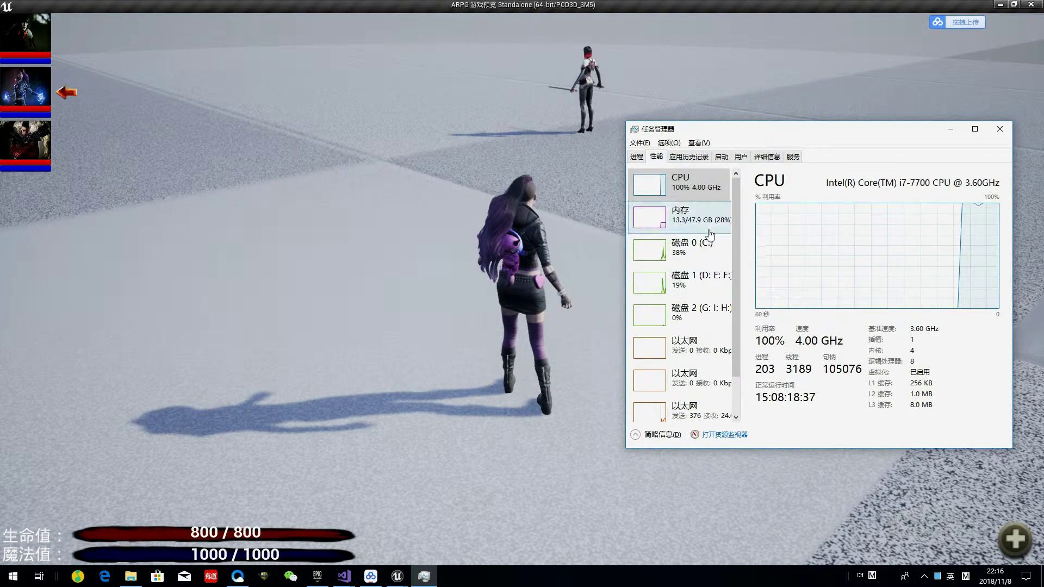
left_click(635, 156)
left_click(656, 157)
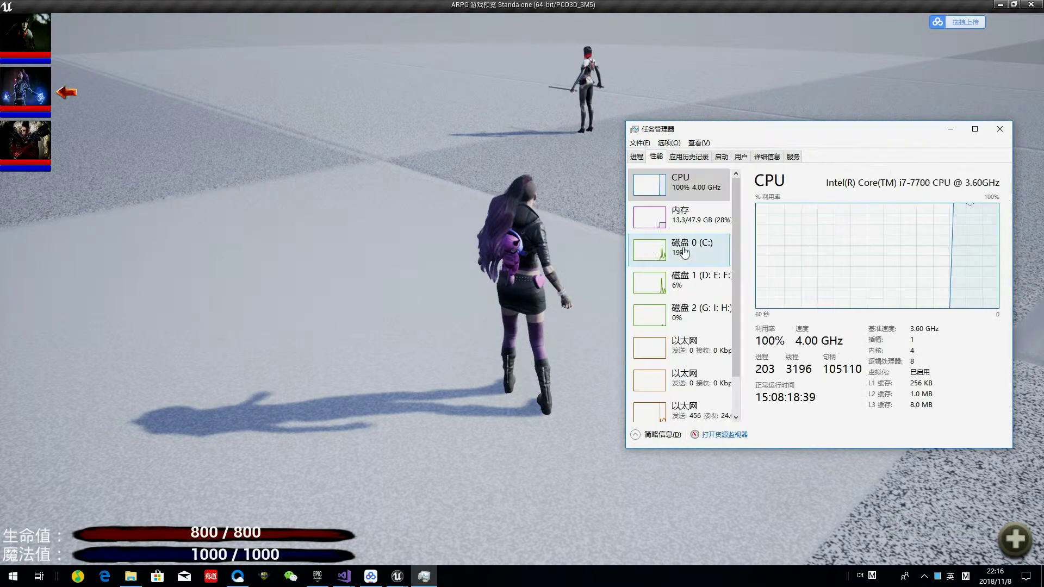
left_click(704, 218)
key("Up")
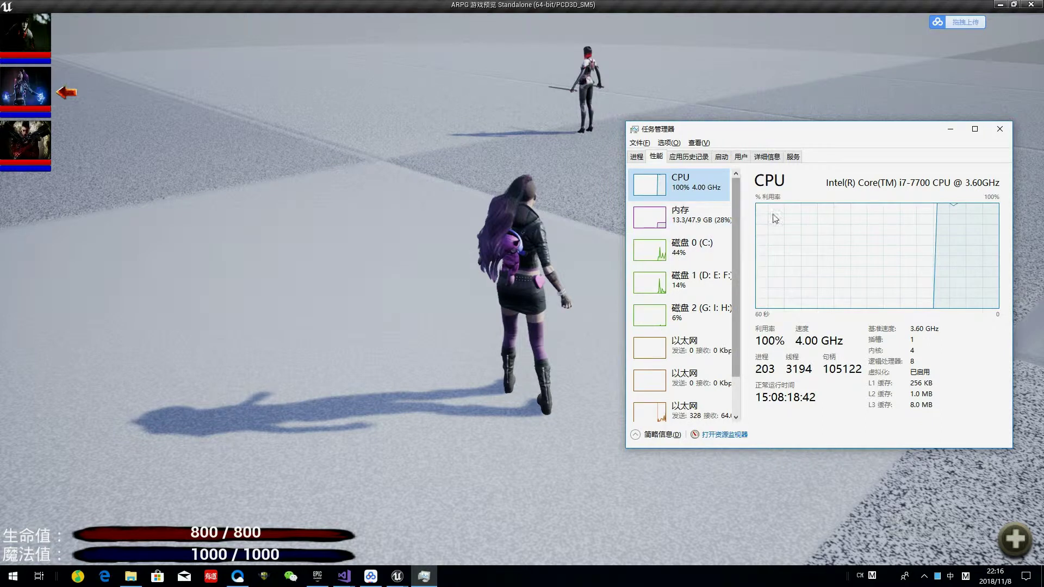
left_click(708, 216)
left_click(706, 197)
left_click(704, 203)
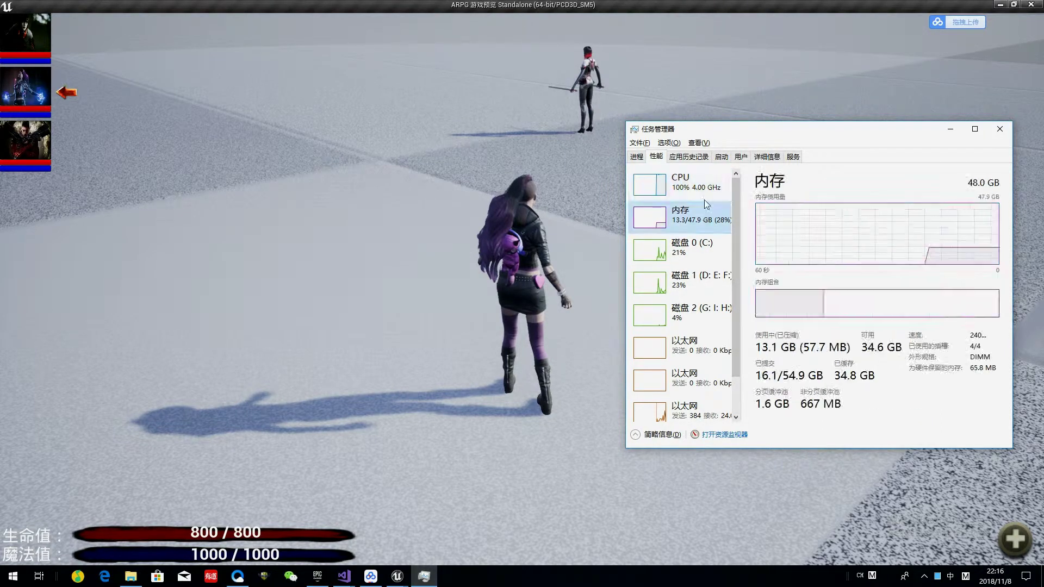
left_click(706, 199)
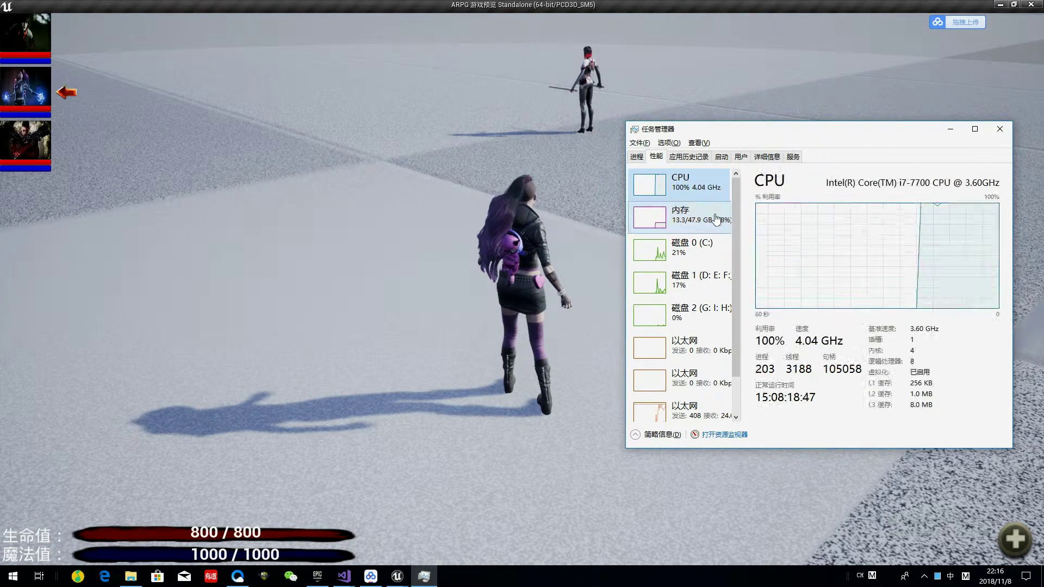
left_click(711, 217)
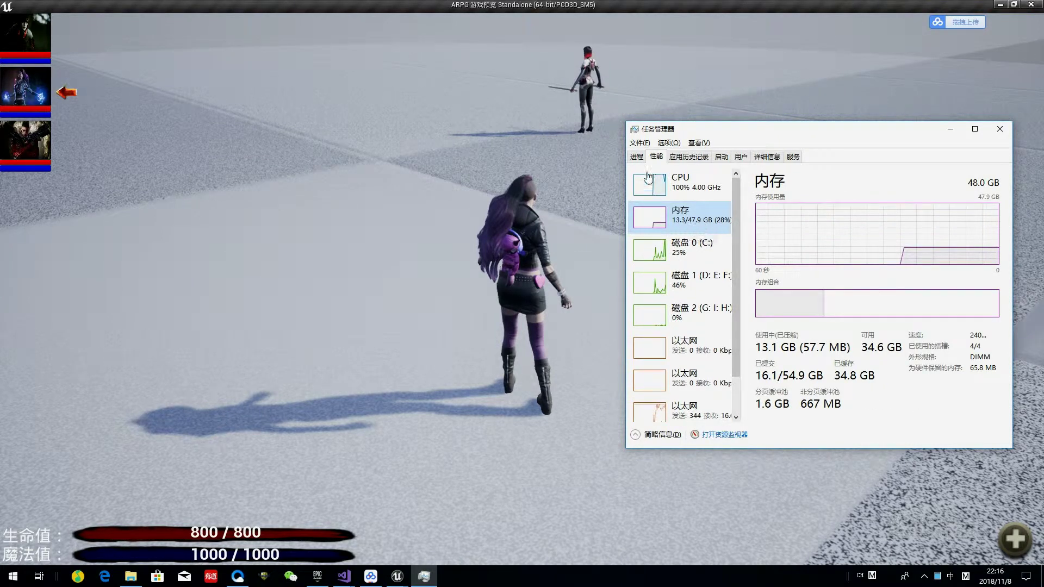
left_click(636, 156)
left_click(1007, 131)
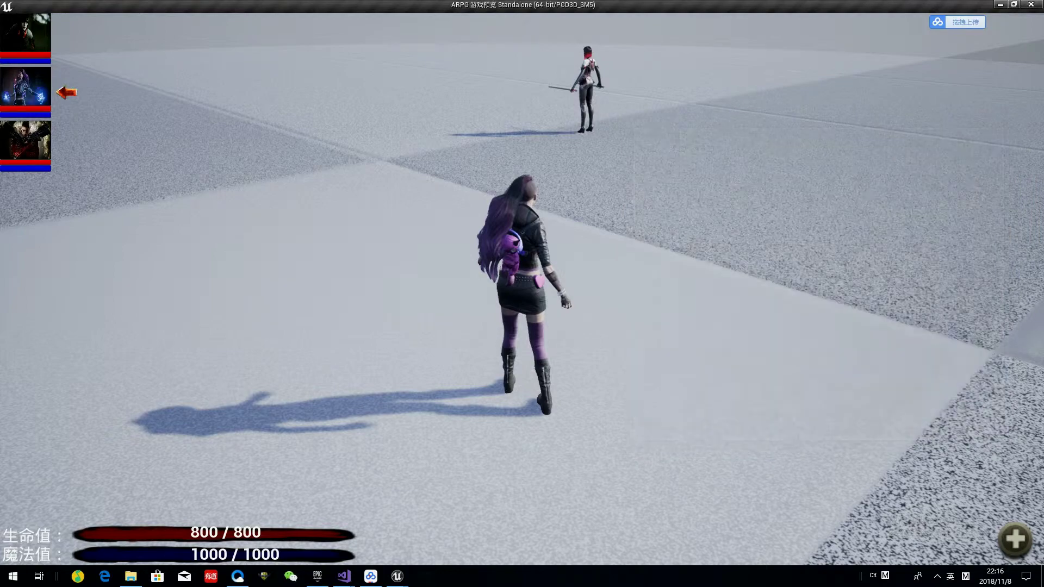
Switch to the ARPG solution in Visual Studio and open CiKeCharacter.h
key("super")
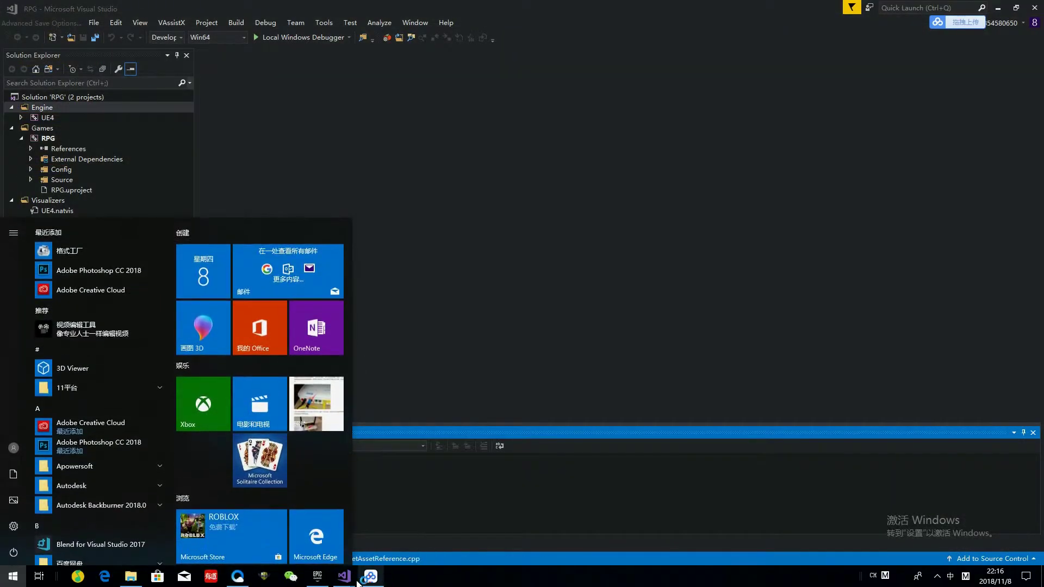
left_click(713, 135)
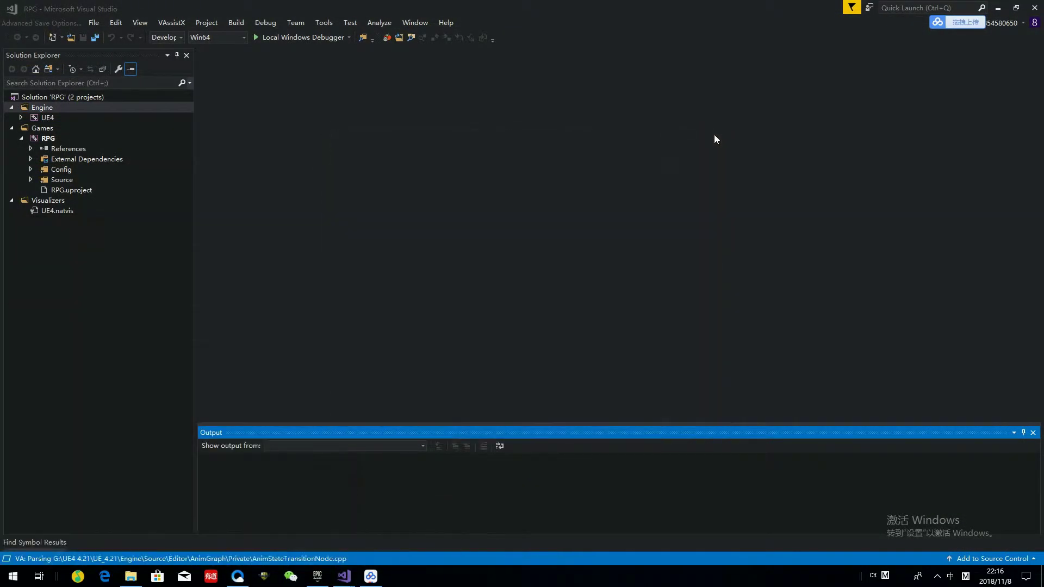
mouse_move(352, 579)
left_click(283, 535)
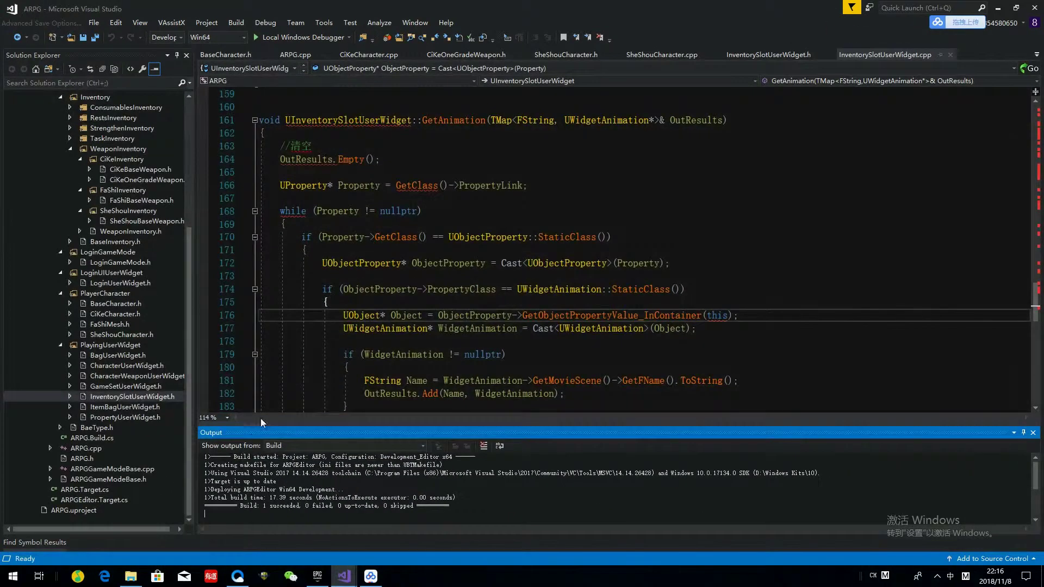
scroll(614, 250, "up", 9)
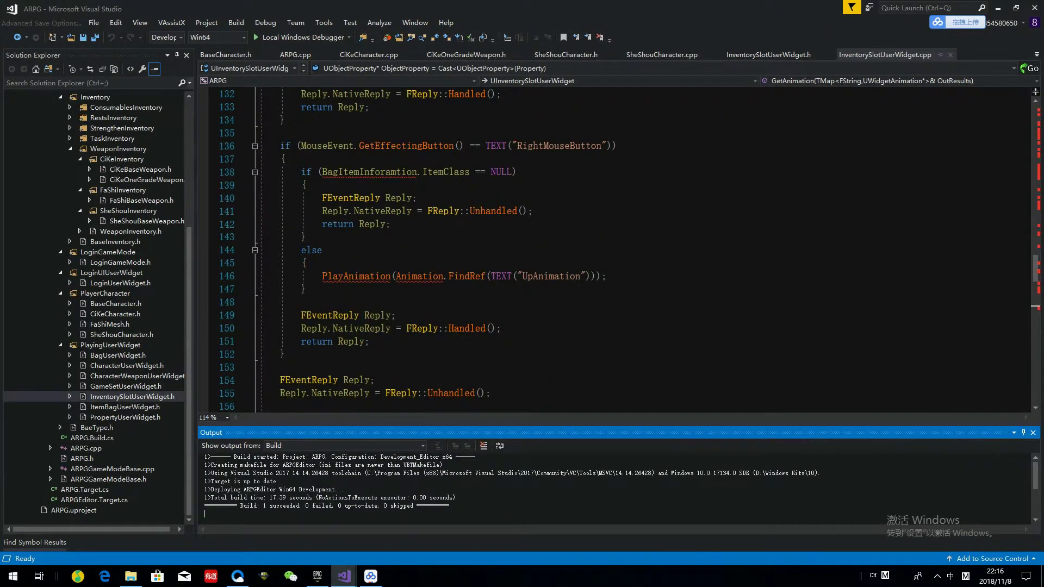
scroll(614, 250, "up", 8)
scroll(615, 250, "up", 7)
scroll(614, 250, "up", 8)
scroll(88, 370, "up", 2)
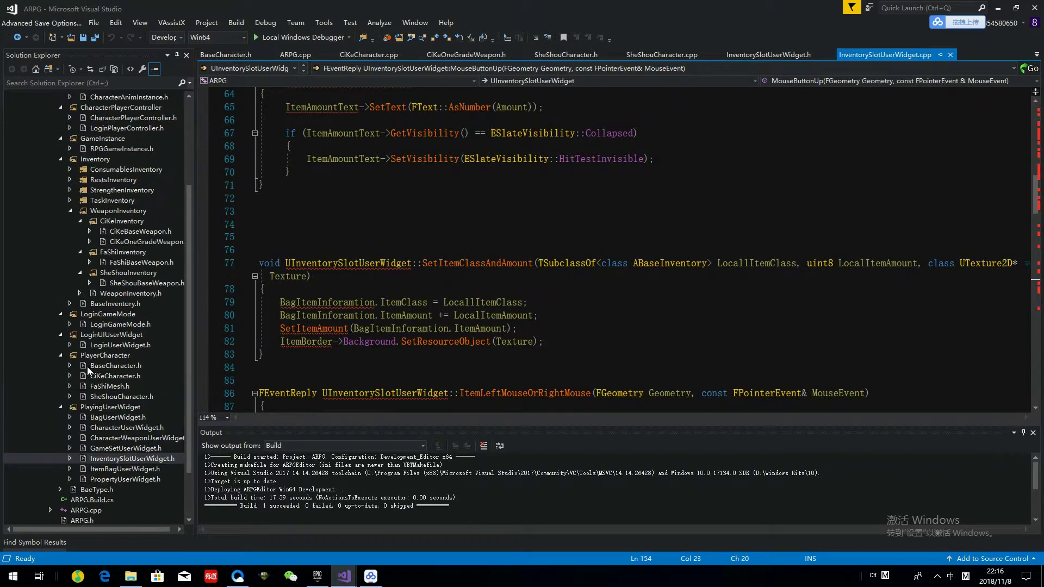
double_click(124, 376)
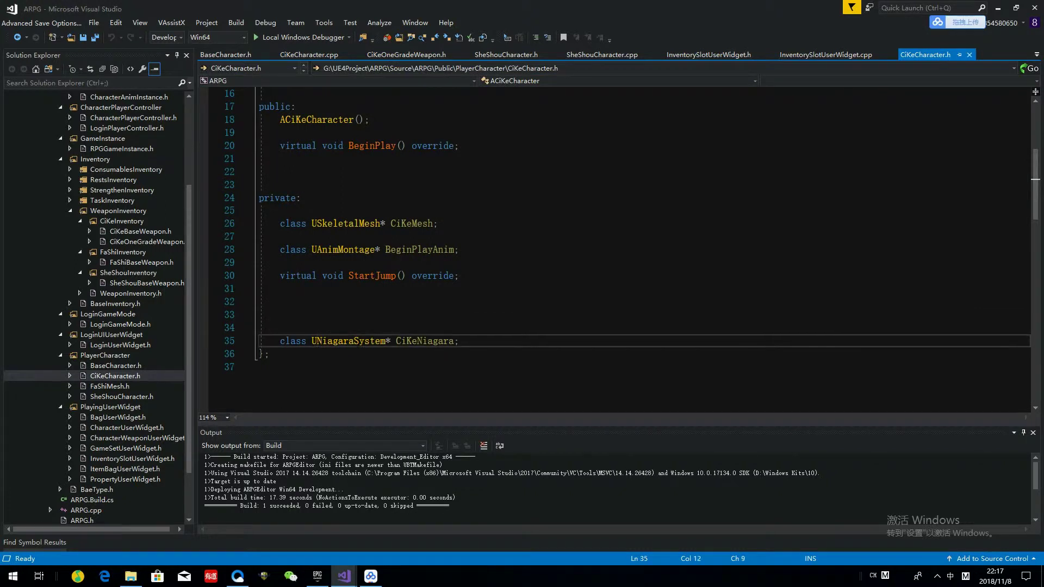
Review the CiKeNiagara member declaration and the two Niagara include lines in CiKeCharacter.cpp
left_click(495, 301)
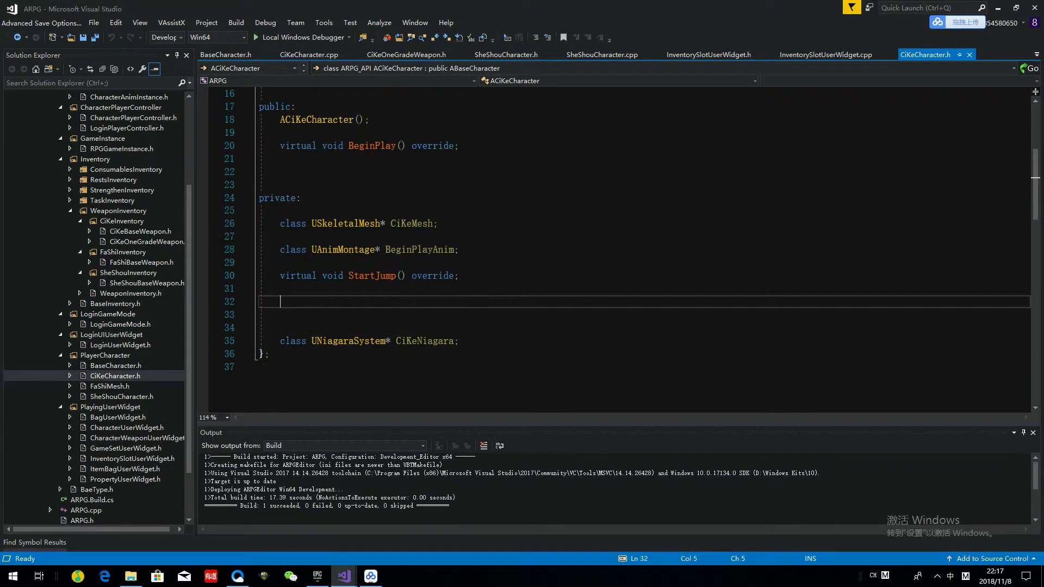
left_click_drag(460, 341, 280, 340)
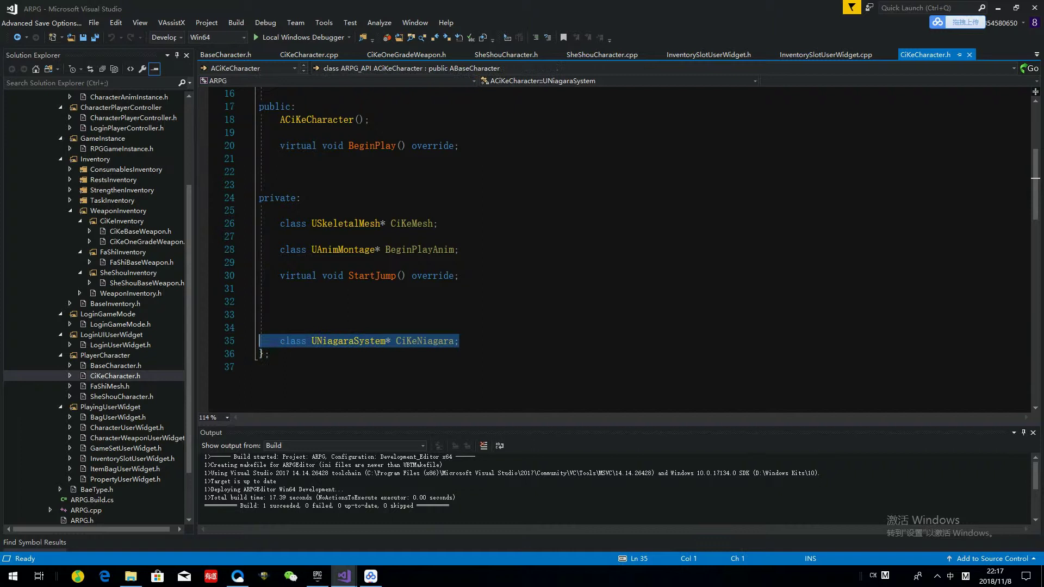
key("Down")
key("Down")
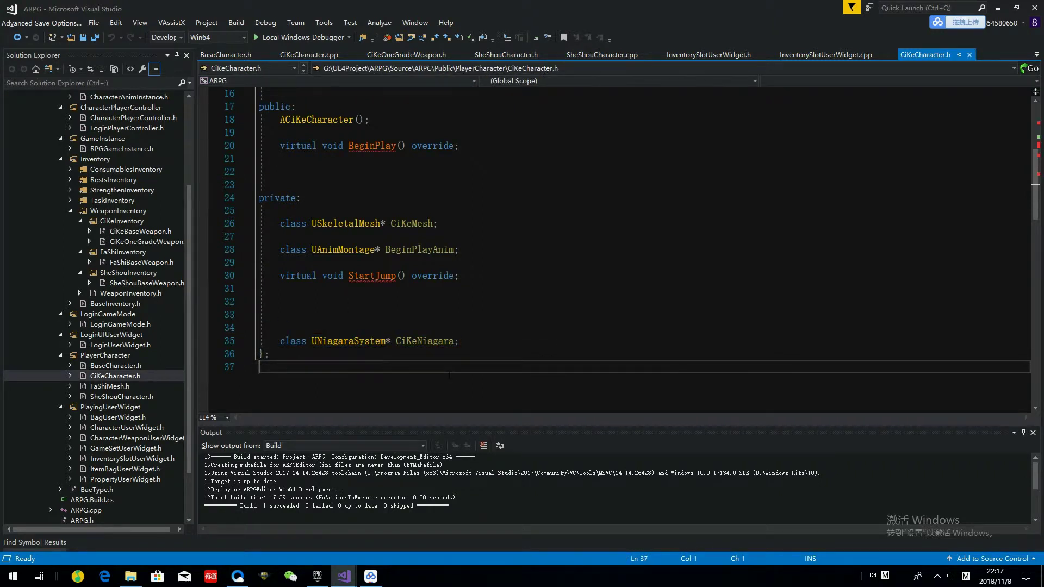
key("alt+o")
scroll(449, 375, "up", 15)
scroll(449, 375, "up", 4)
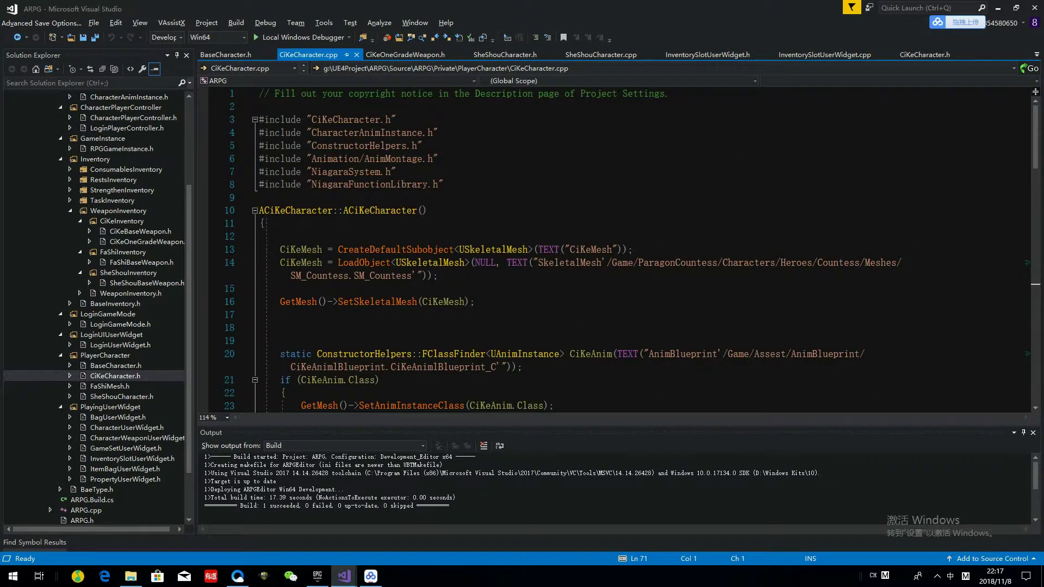
left_click_drag(444, 185, 259, 172)
Confirm Niagara is listed as a module dependency in ARPG.Build.cs
double_click(112, 501)
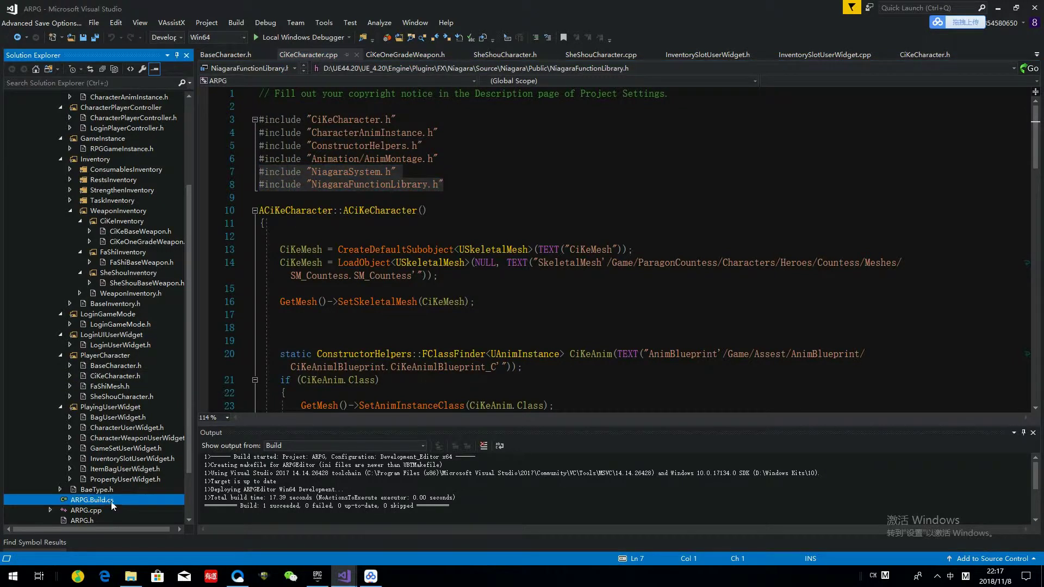
left_click_drag(543, 417, 612, 417)
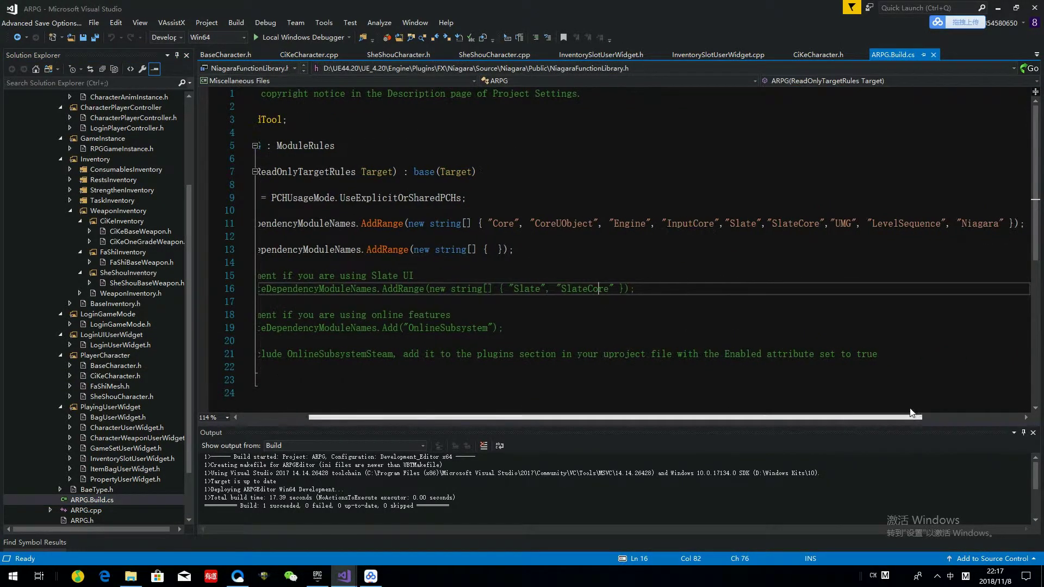
left_click(994, 224)
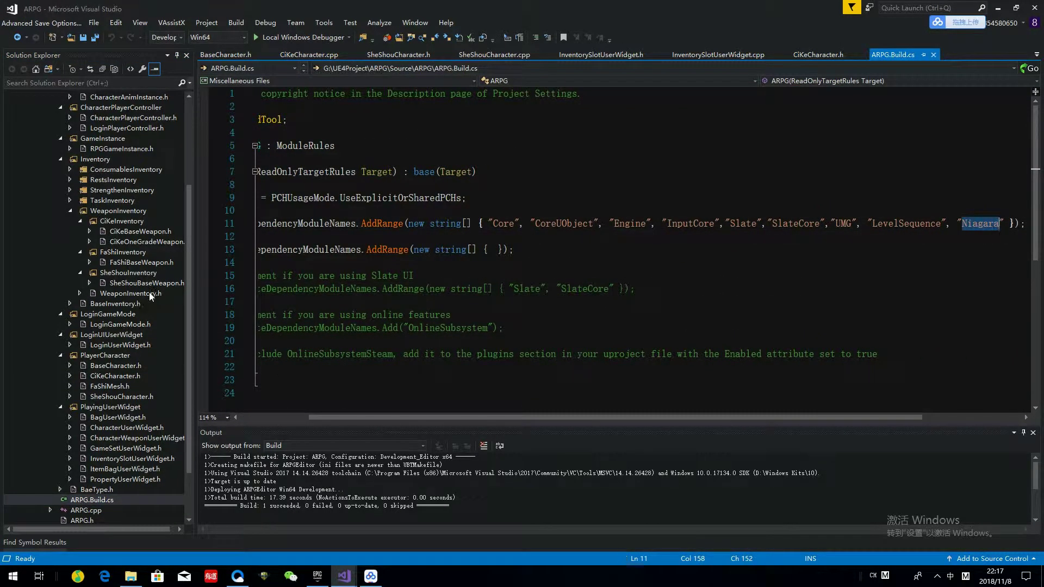
Remove the // on line 49 of CiKeCharacter.cpp to re-enable loading CiKeNiagara
double_click(141, 375)
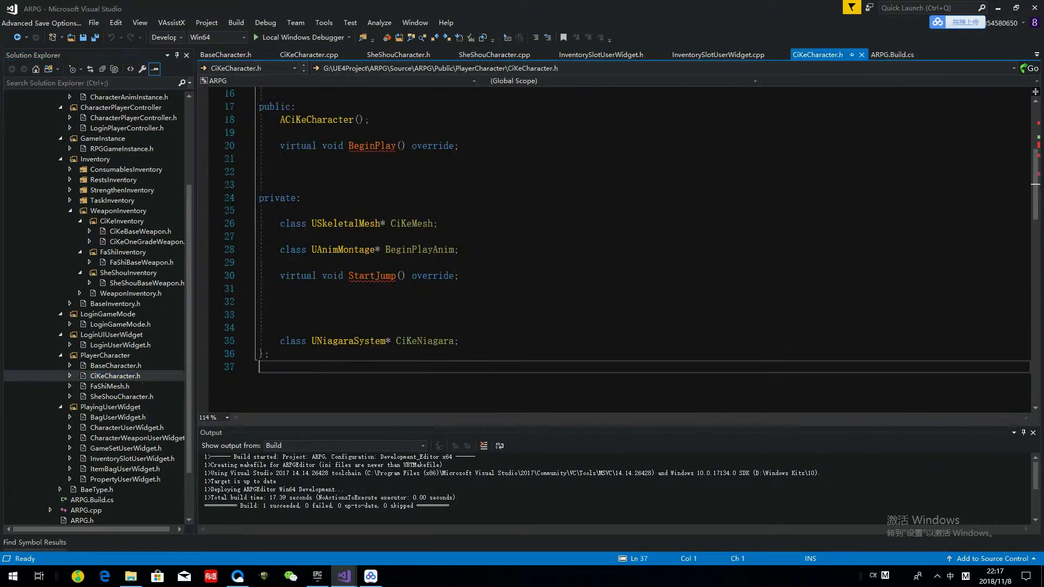
key("alt+o")
scroll(480, 336, "down", 12)
scroll(480, 337, "down", 8)
scroll(480, 337, "up", 5)
scroll(480, 337, "up", 6)
left_click(291, 328)
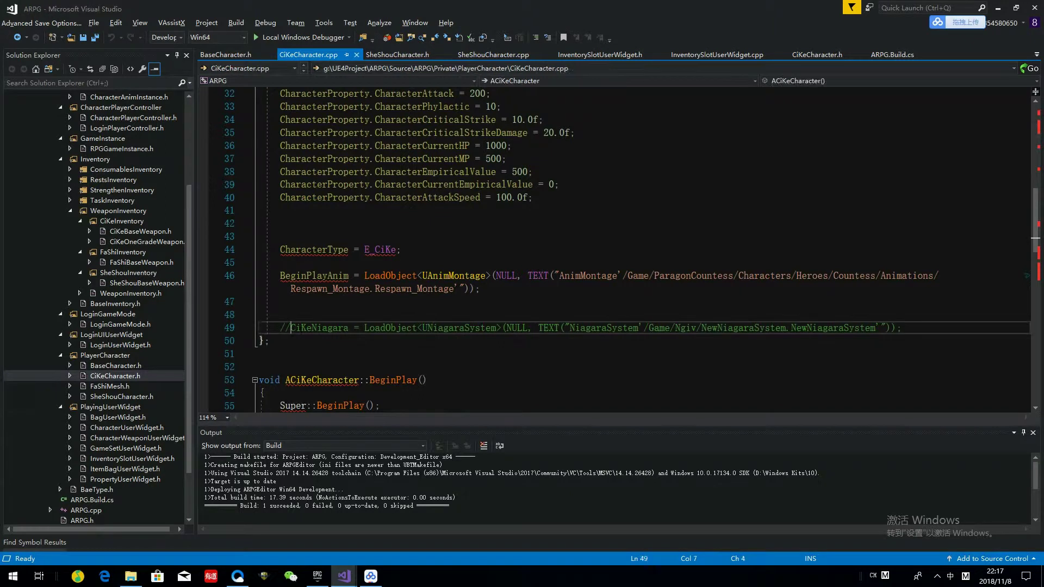
key("BackSpace")
key("BackSpace")
Review the SpawnSystemAttached call on line 68, then build with Ctrl+Shift+B
scroll(416, 334, "down", 4)
scroll(416, 334, "down", 1)
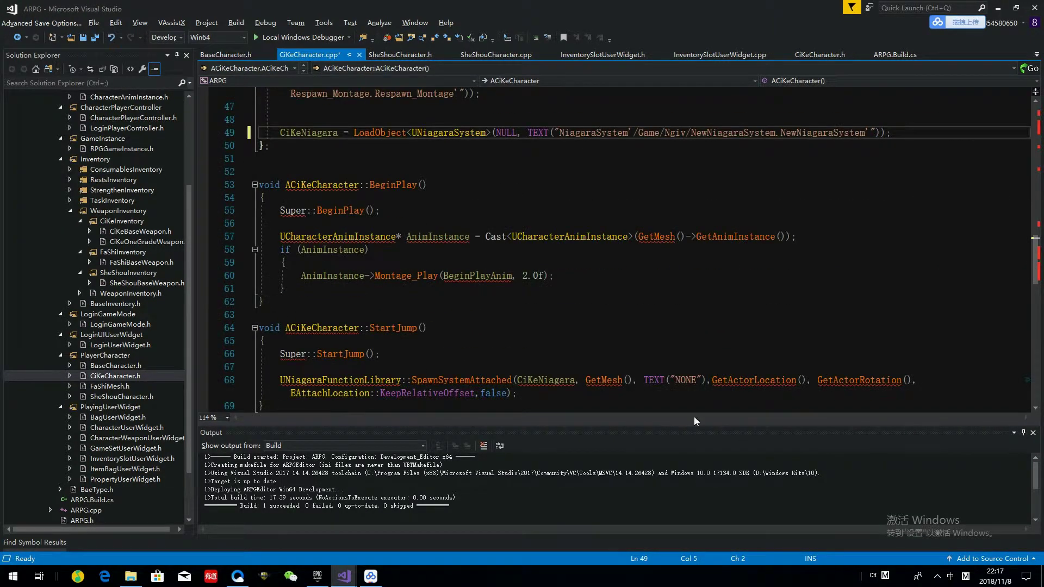
scroll(415, 334, "down", 1)
left_click(548, 360)
left_click_drag(549, 360, 259, 341)
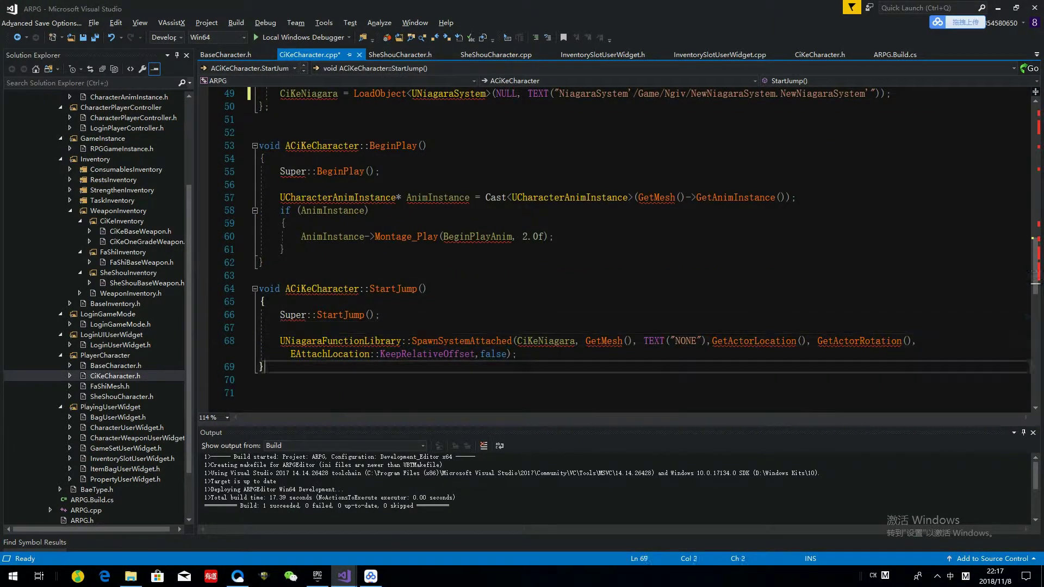
left_click(379, 315)
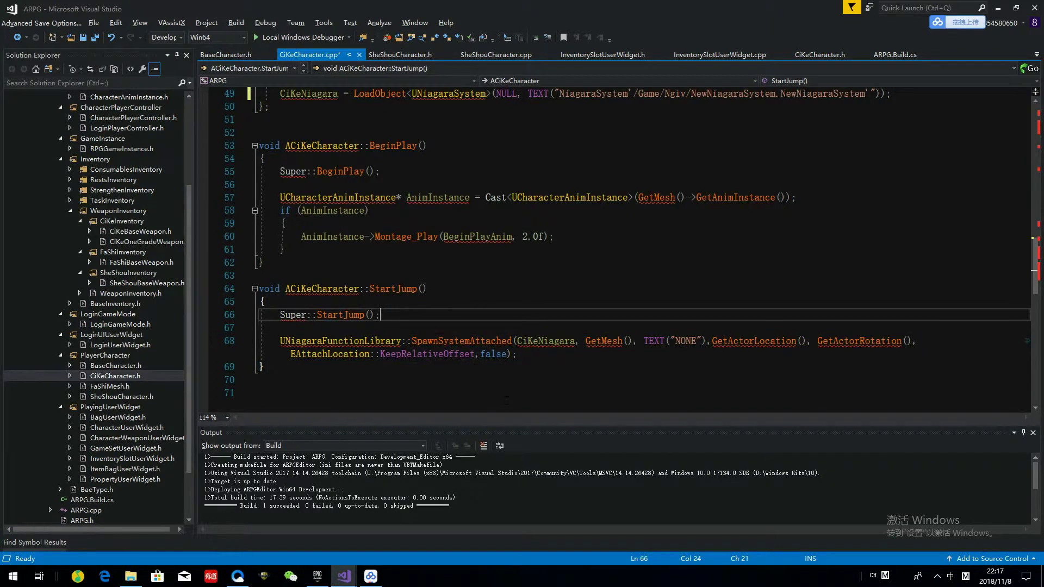
key("ctrl+shift+b")
Bring the RPG solution window forward and dismiss the recorder window from the system tray
mouse_move(344, 570)
left_click(391, 549)
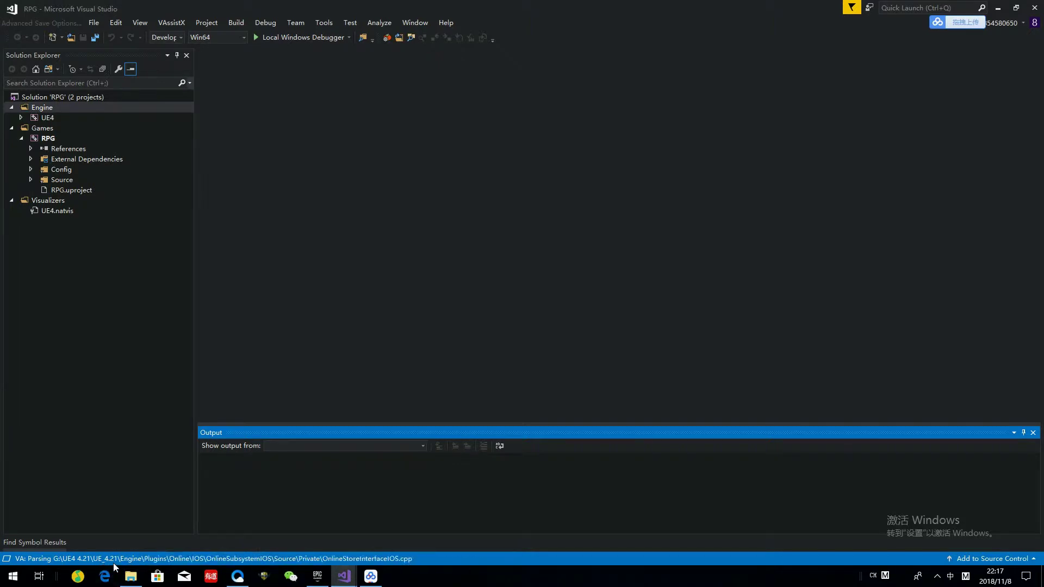
left_click(937, 577)
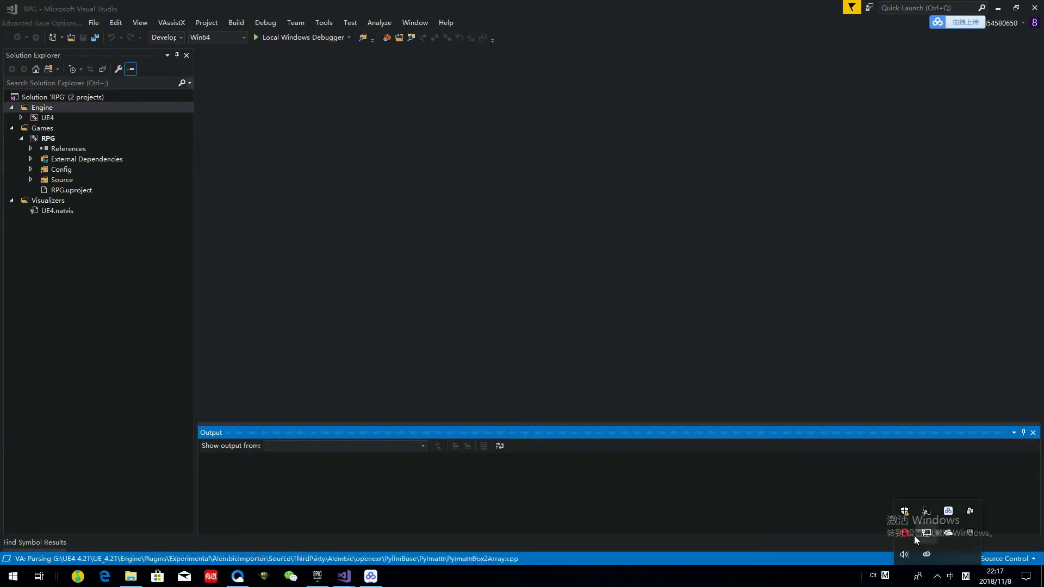
left_click(904, 533)
left_click(680, 249)
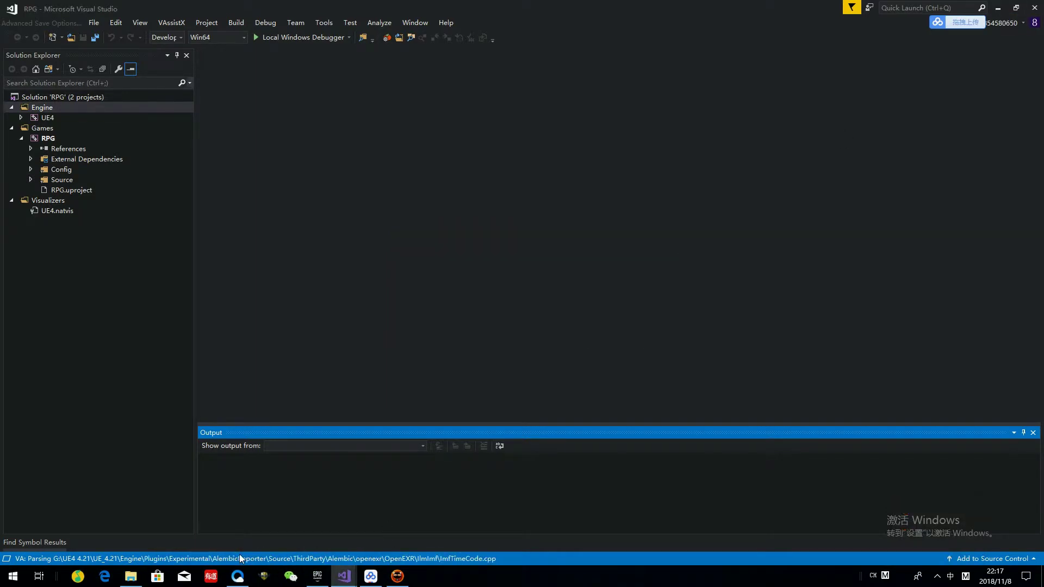
Switch between the ARPG and RPG solutions, minimize the browser and return to the code editor
mouse_move(344, 576)
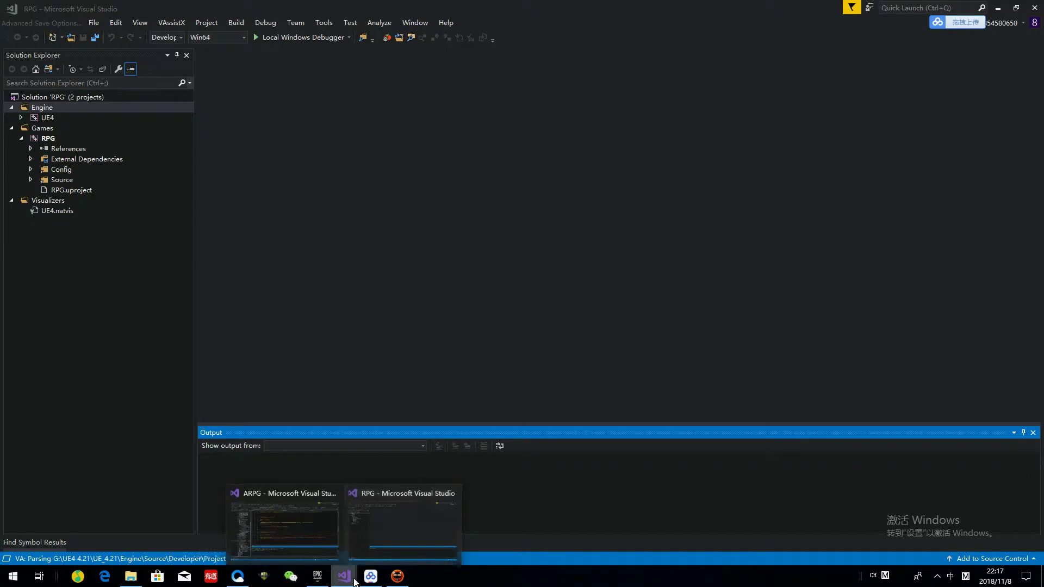
left_click(308, 556)
left_click(376, 545)
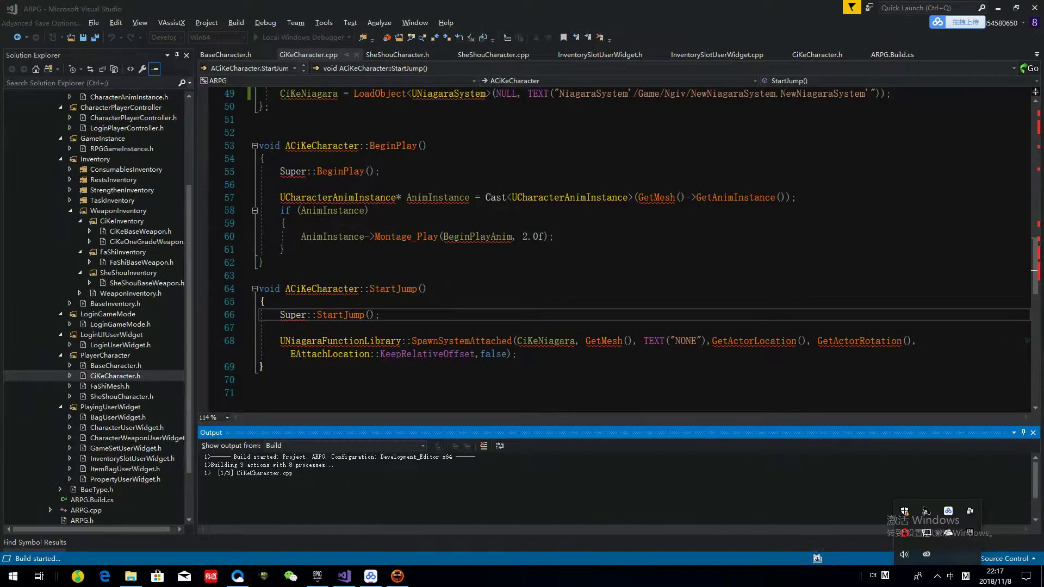
left_click(237, 576)
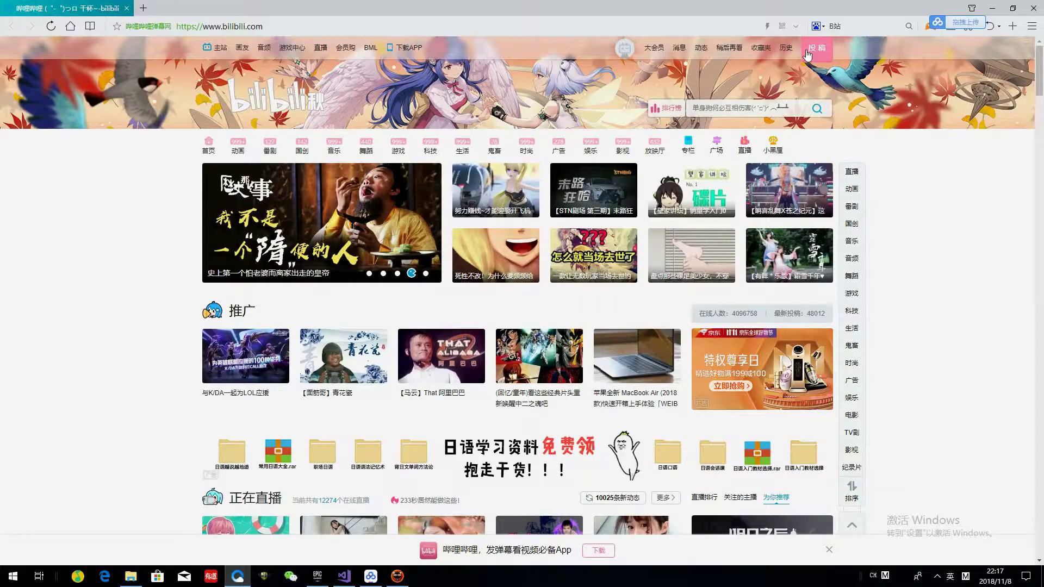
left_click(992, 8)
left_click(937, 576)
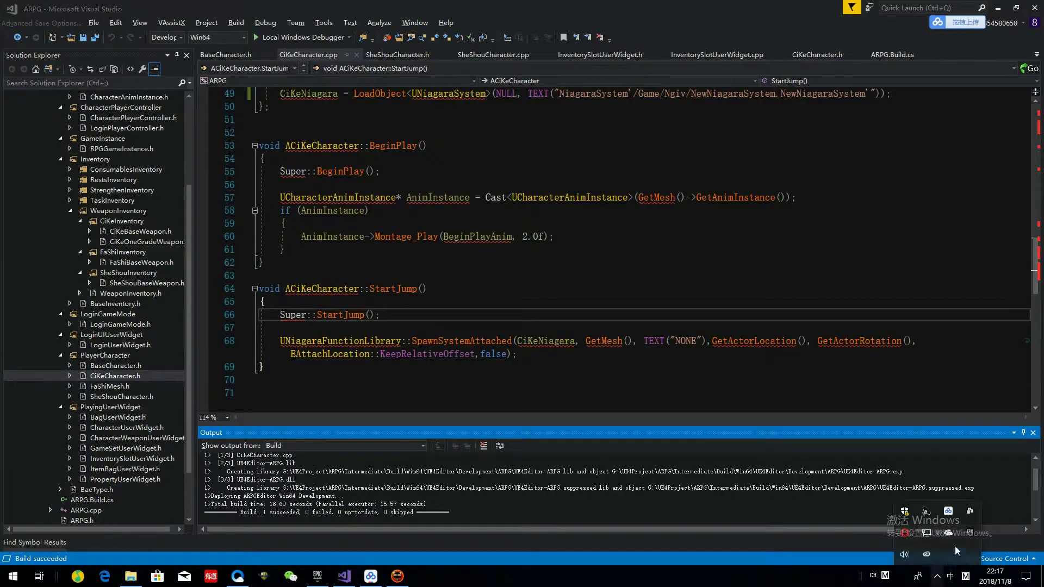
left_click(286, 249)
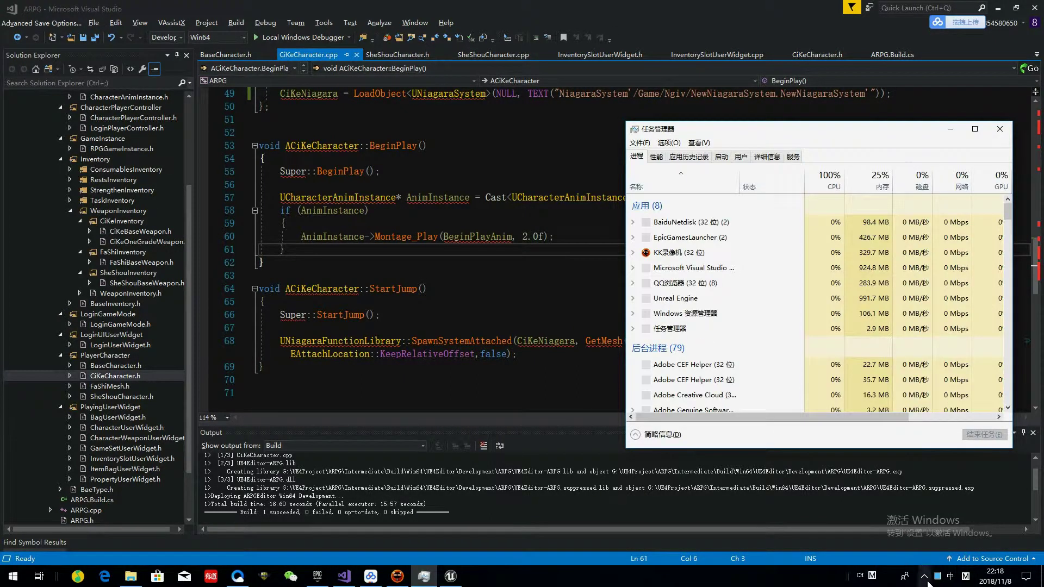
Open Baidu Netdisk and browse UE4Assest, 音效, UI图标, 角色图片 and 法师 folders
left_click(937, 577)
left_click(970, 511)
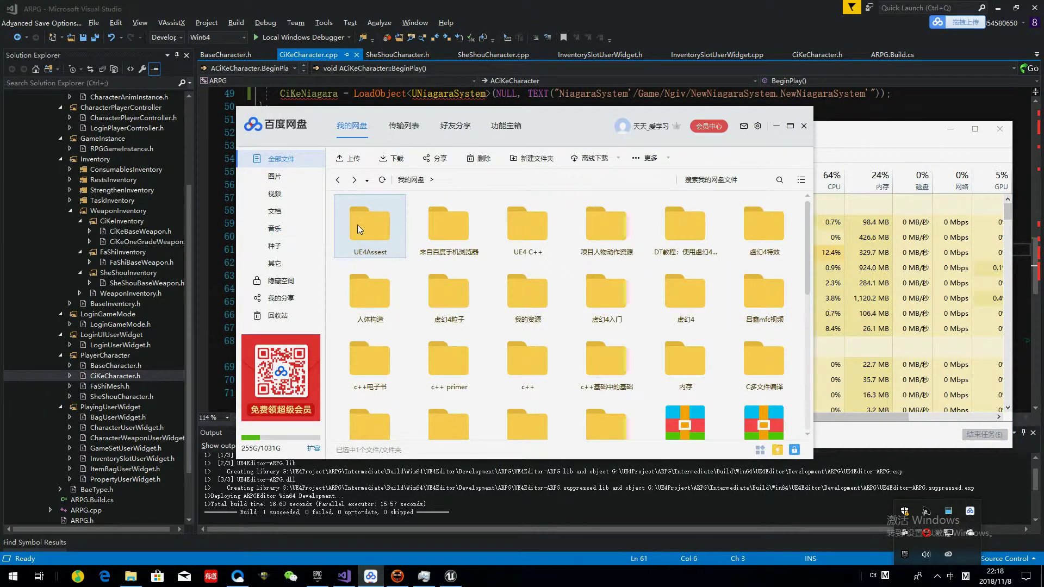
double_click(381, 248)
double_click(381, 249)
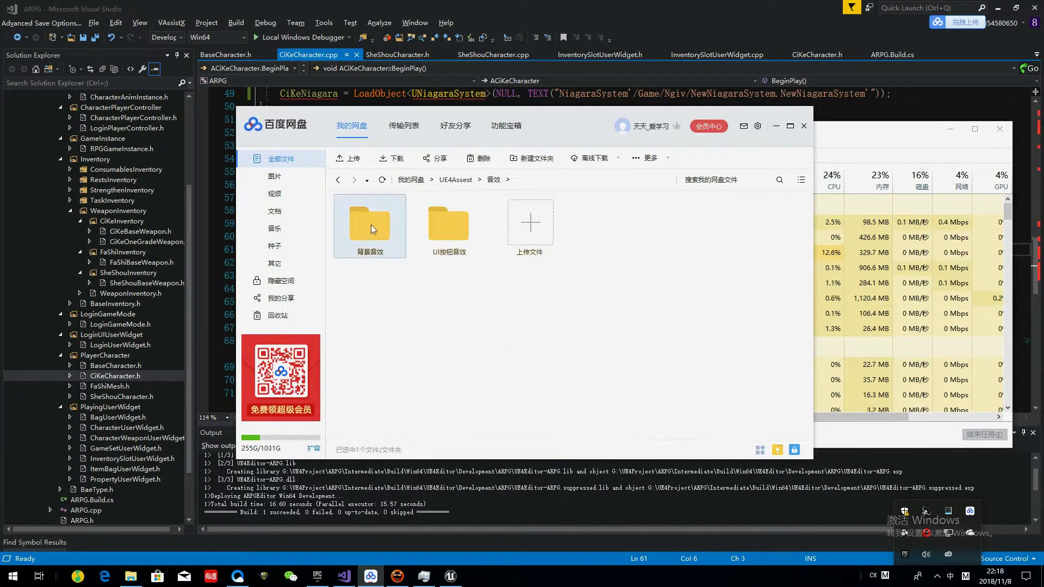
double_click(433, 224)
double_click(365, 241)
double_click(356, 220)
left_click(336, 181)
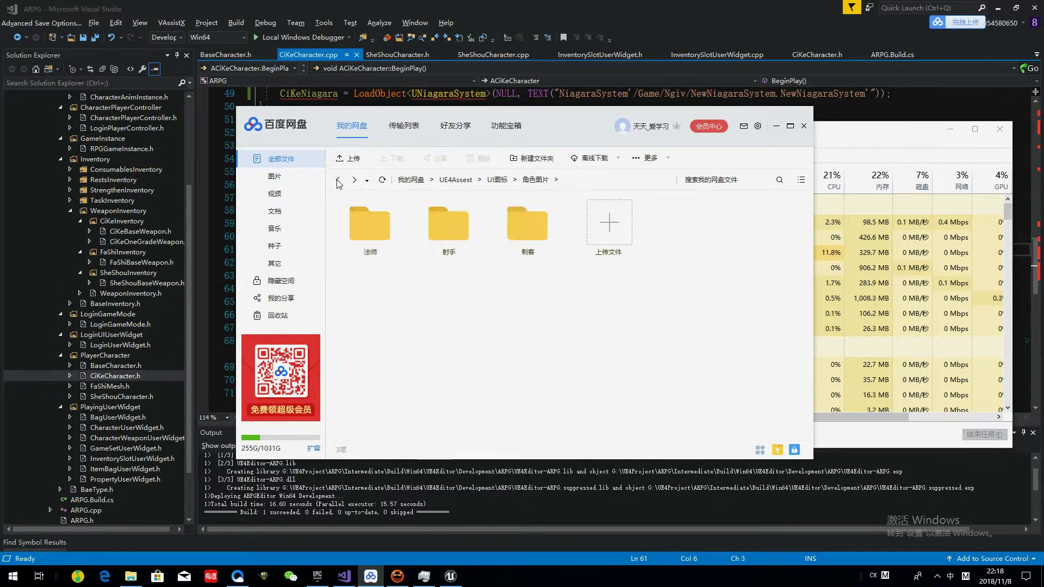
left_click(336, 181)
Look through the UI图标 subfolders: 属性栏图标, 按钮图标, the ArrowTexture folder and 角色图片/法师
double_click(475, 239)
left_click(338, 180)
double_click(606, 225)
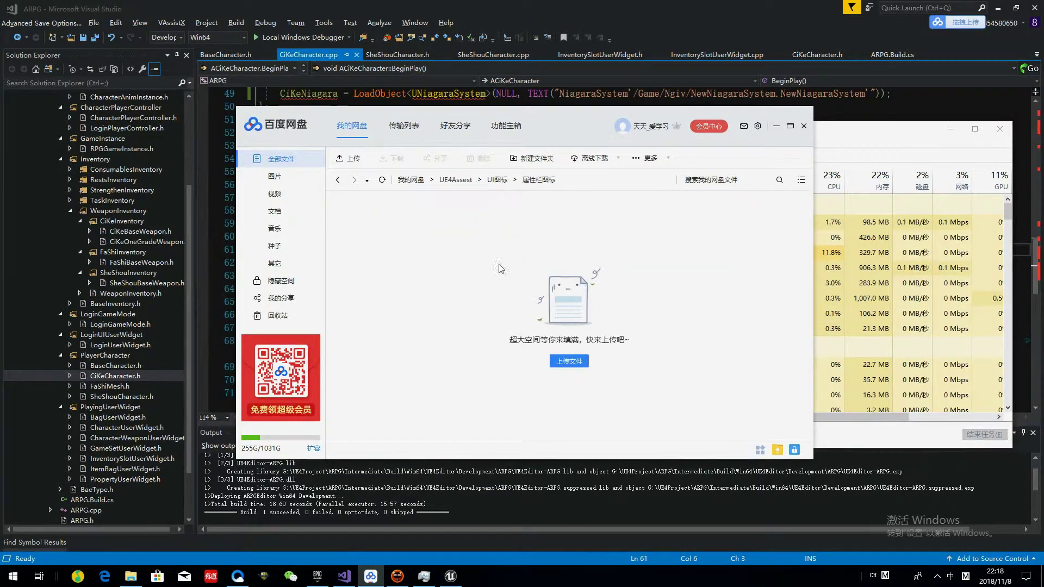
left_click(337, 180)
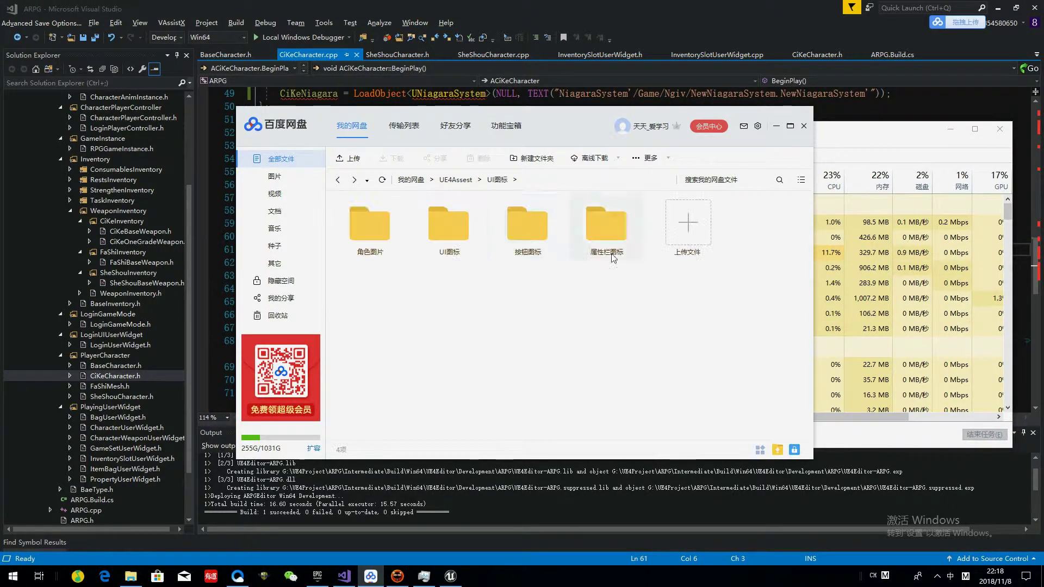
double_click(526, 226)
left_click(339, 180)
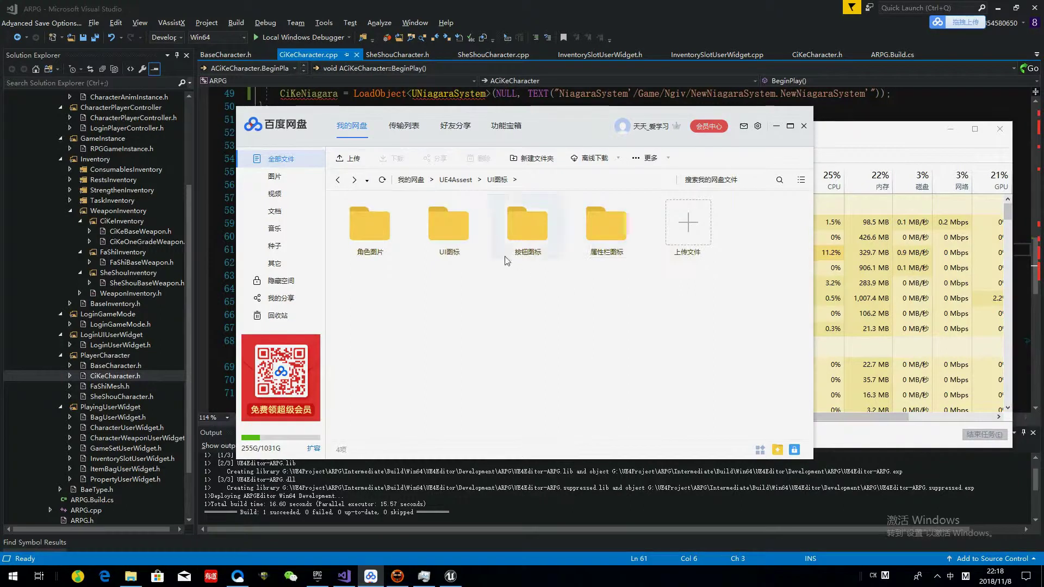
double_click(449, 223)
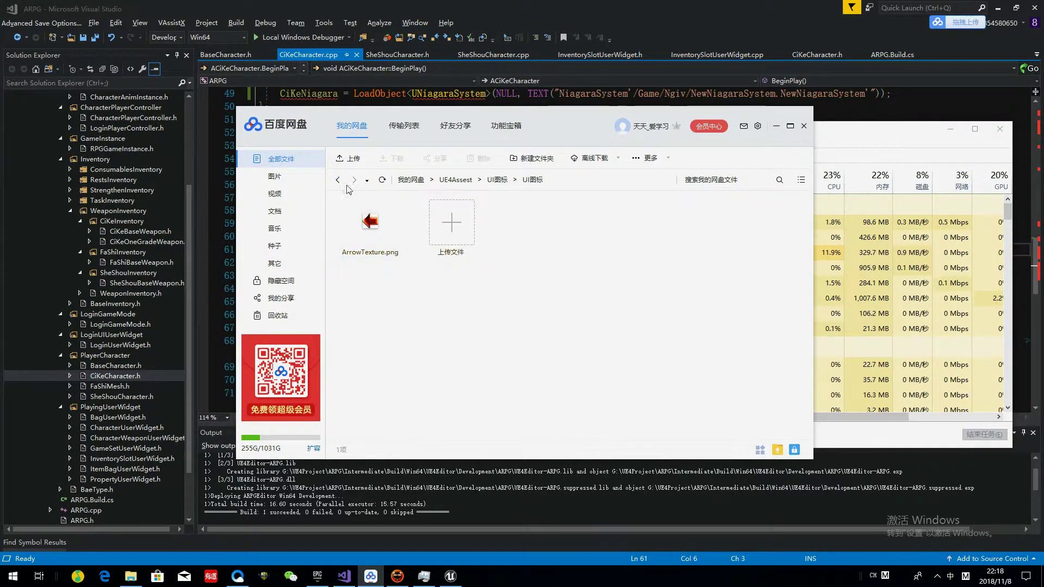
left_click(338, 180)
double_click(390, 230)
double_click(380, 236)
left_click(337, 180)
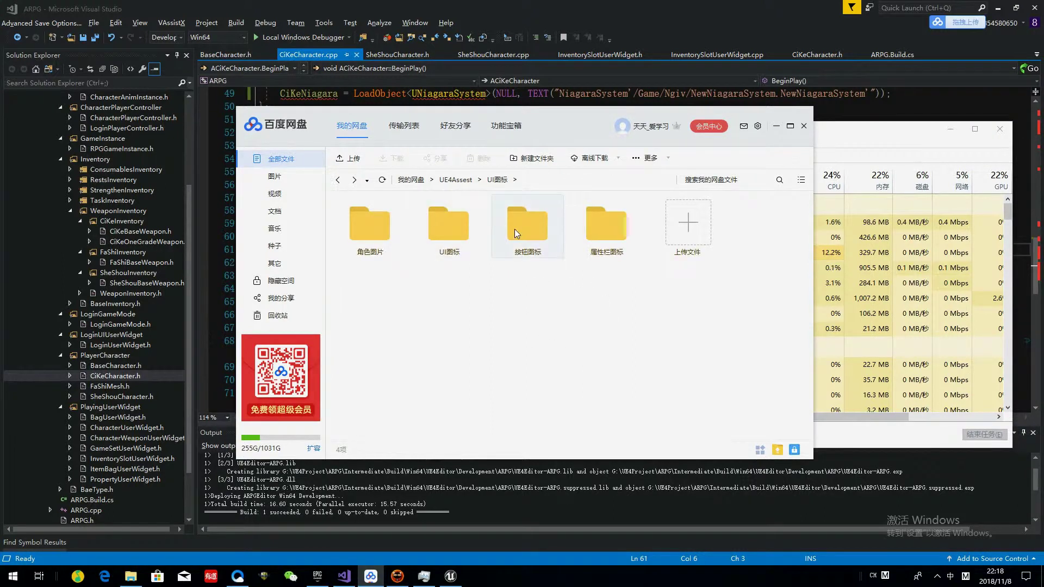
double_click(516, 234)
Minimize Baidu Netdisk, Visual Studio and the Unreal editor to reveal the desktop
left_click(775, 126)
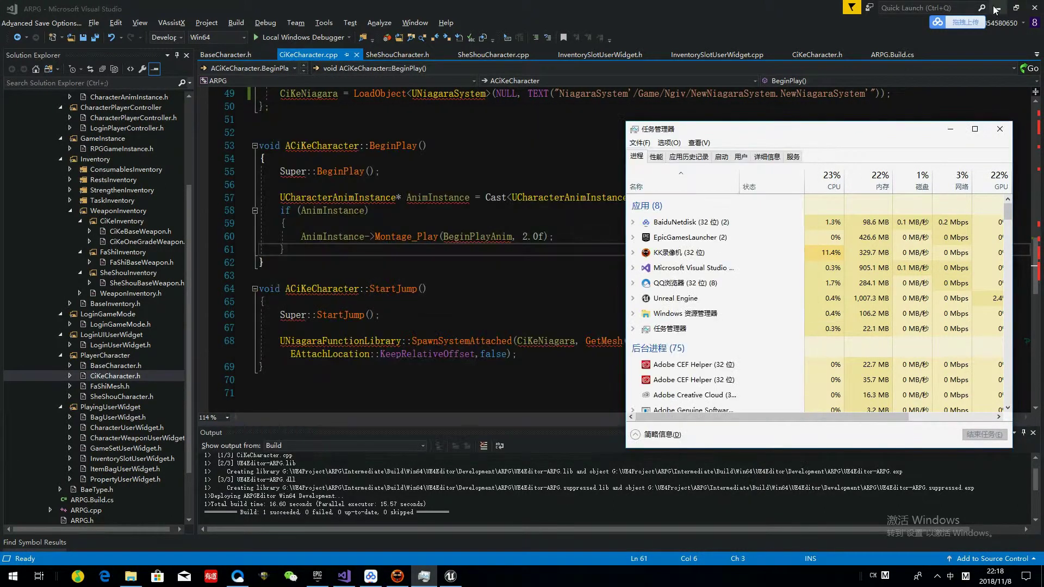
left_click(998, 7)
left_click(998, 8)
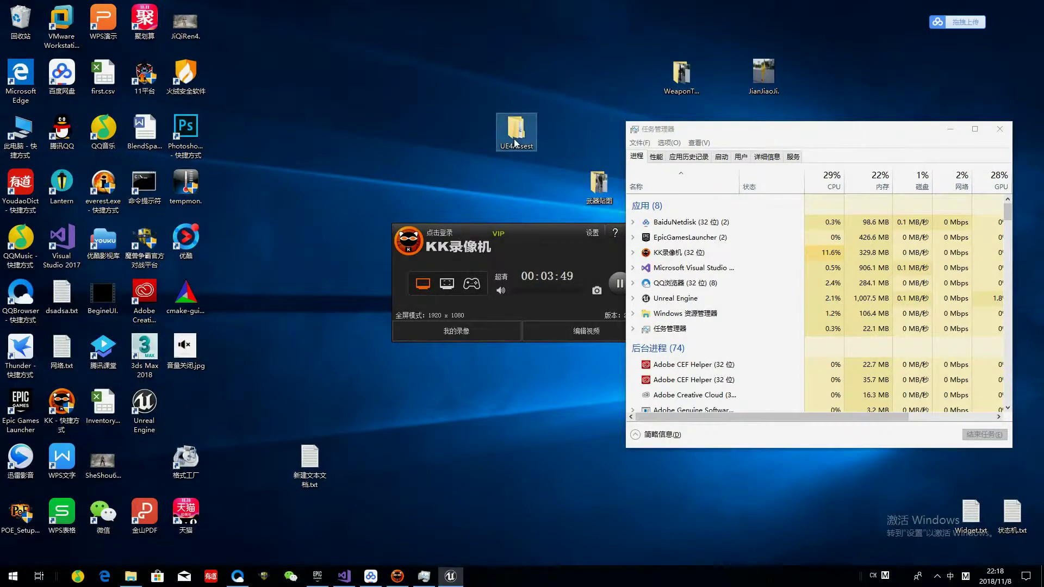
Open UE4Assest > UI图标 > 按钮图标 on the desktop and confirm it is empty
double_click(516, 131)
double_click(220, 72)
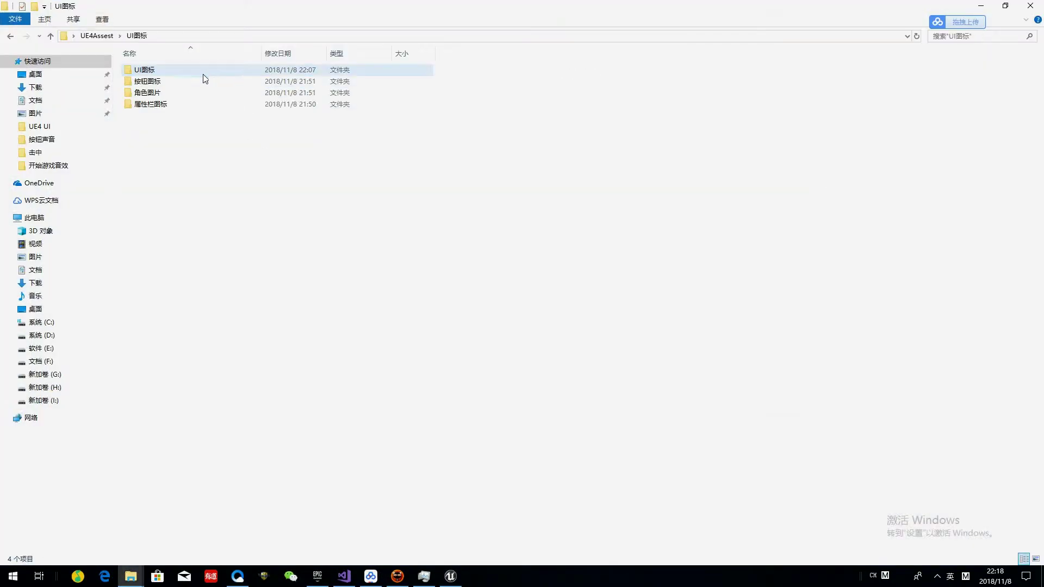
left_click(177, 83)
double_click(180, 85)
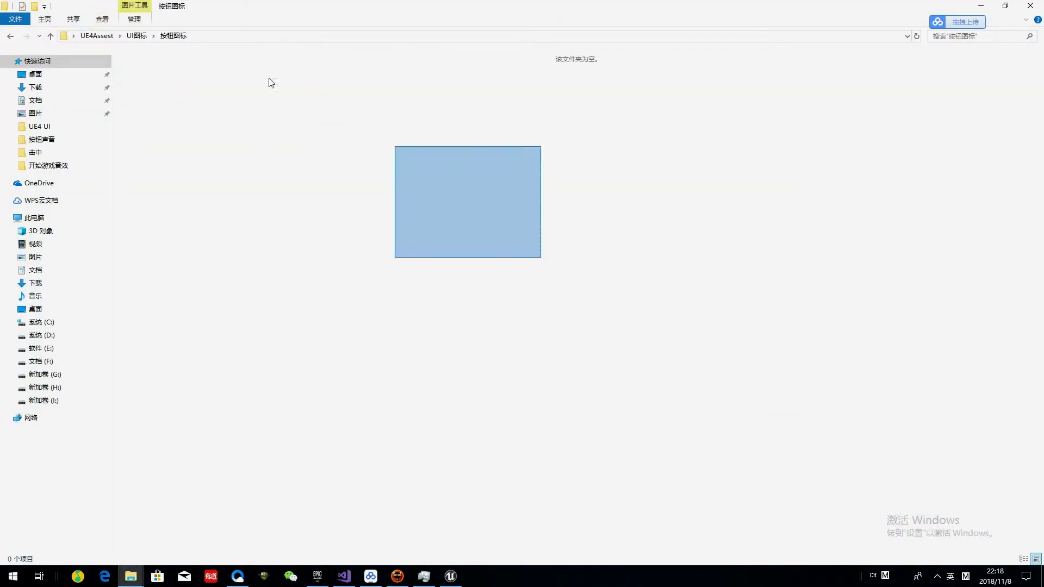
Close Explorer and bring Visual Studio, then the Unreal editor, back to the front
key("super+d")
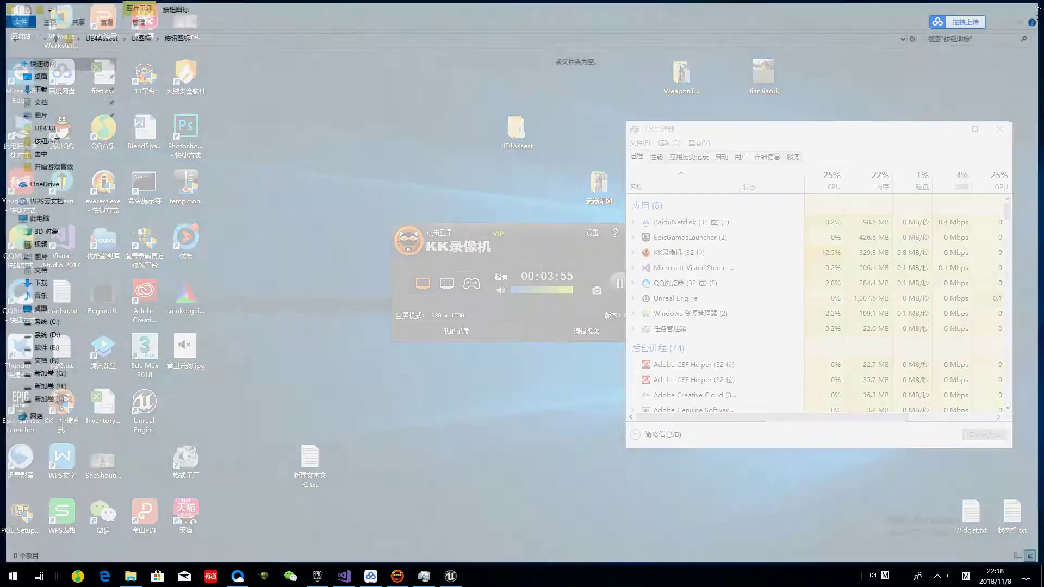
left_click(347, 577)
left_click(451, 576)
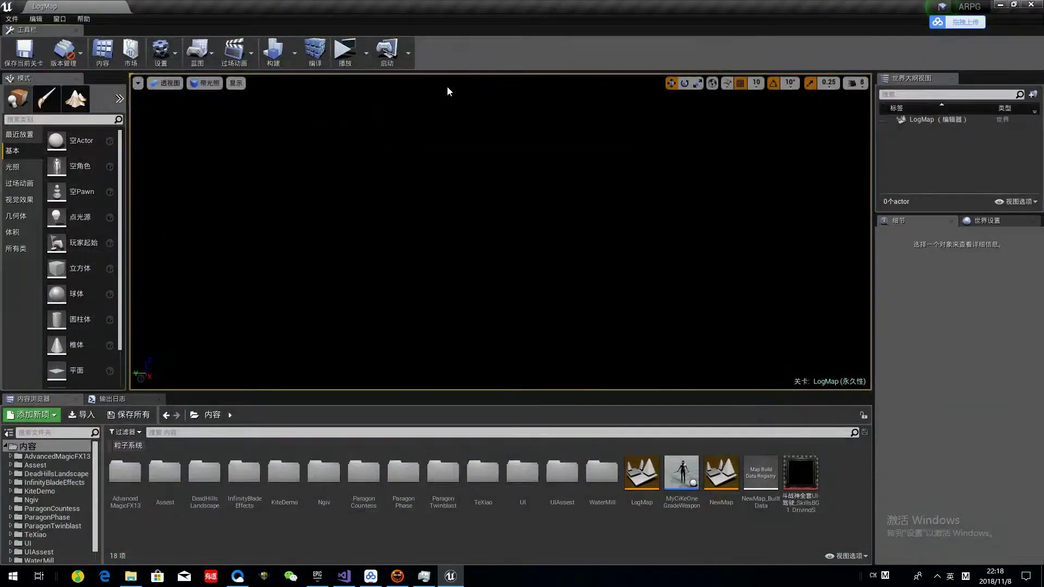
Run the game as a maximized standalone preview, start 新的游戏, and open 包裹 with B
left_click(345, 49)
left_click(840, 85)
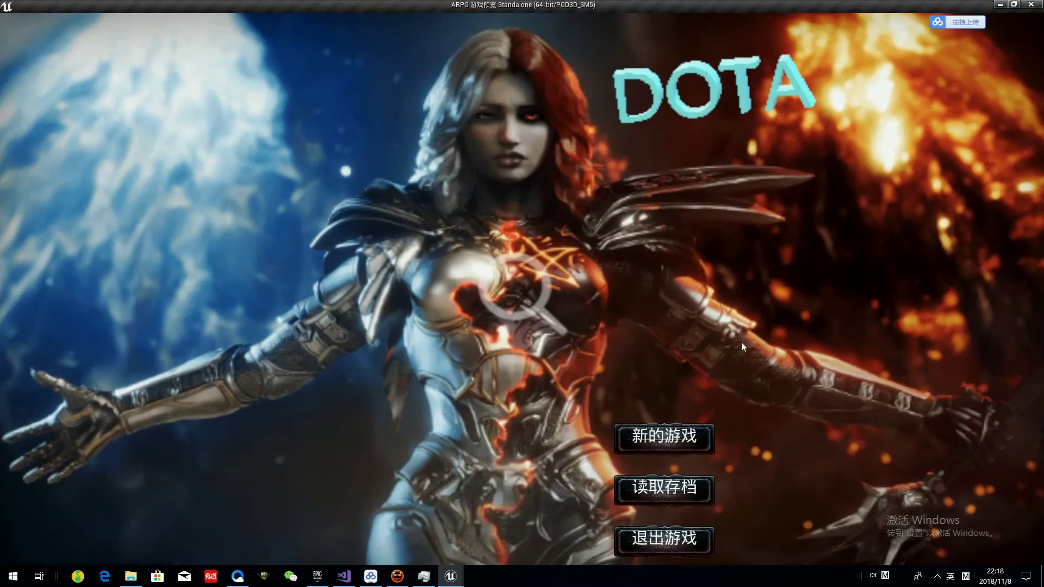
left_click(680, 443)
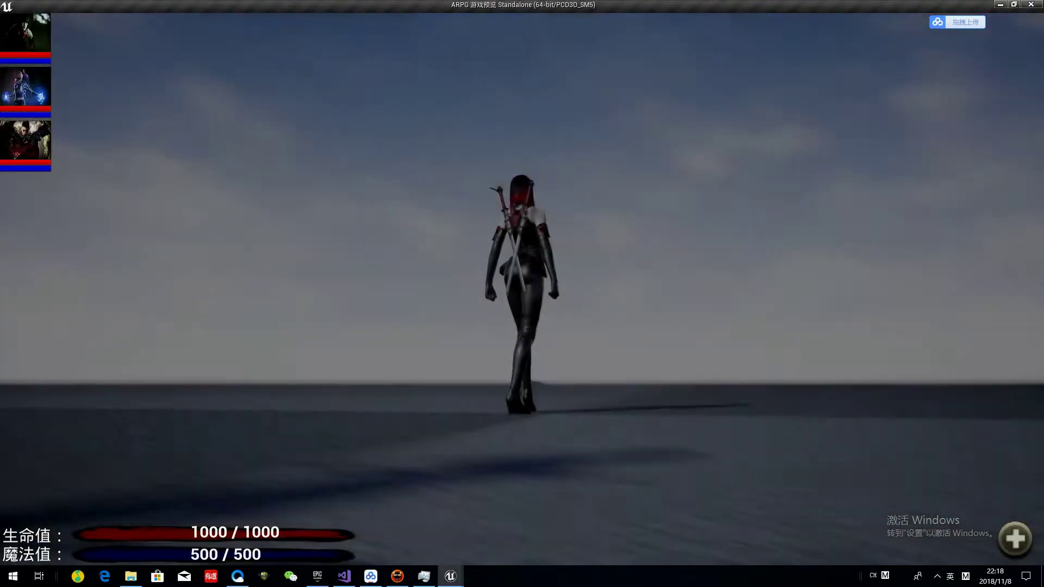
key("b")
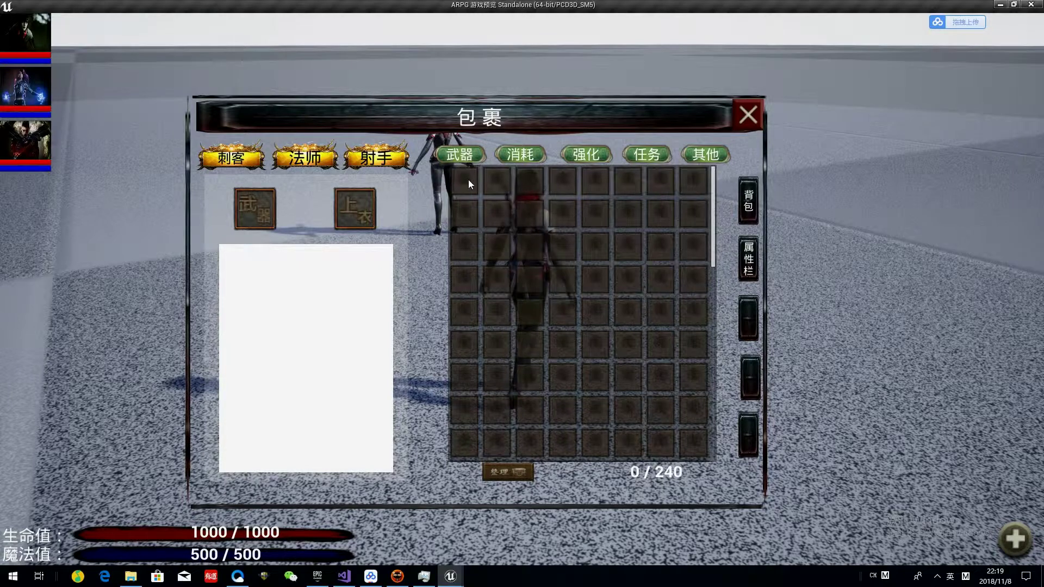
Show the 属性栏 stats view and cycle through characters 1, 2 and 3
left_click(751, 274)
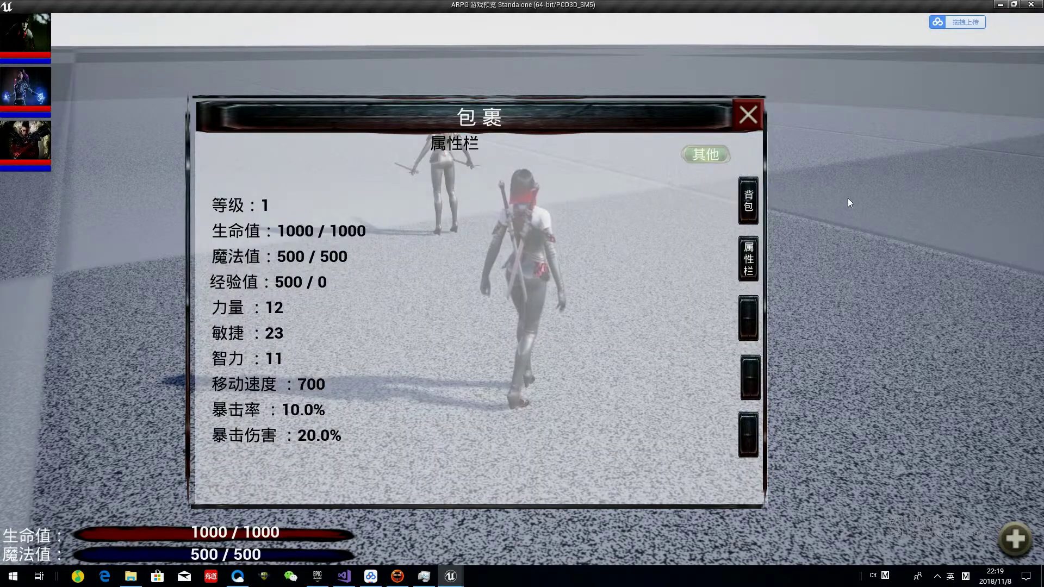
key("2")
key("3")
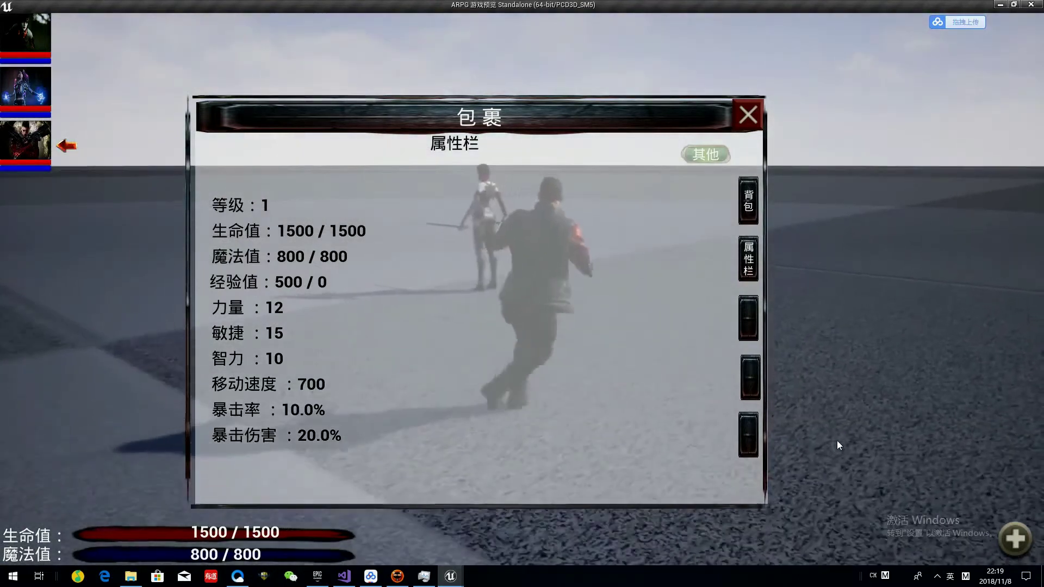
key("2")
key("3")
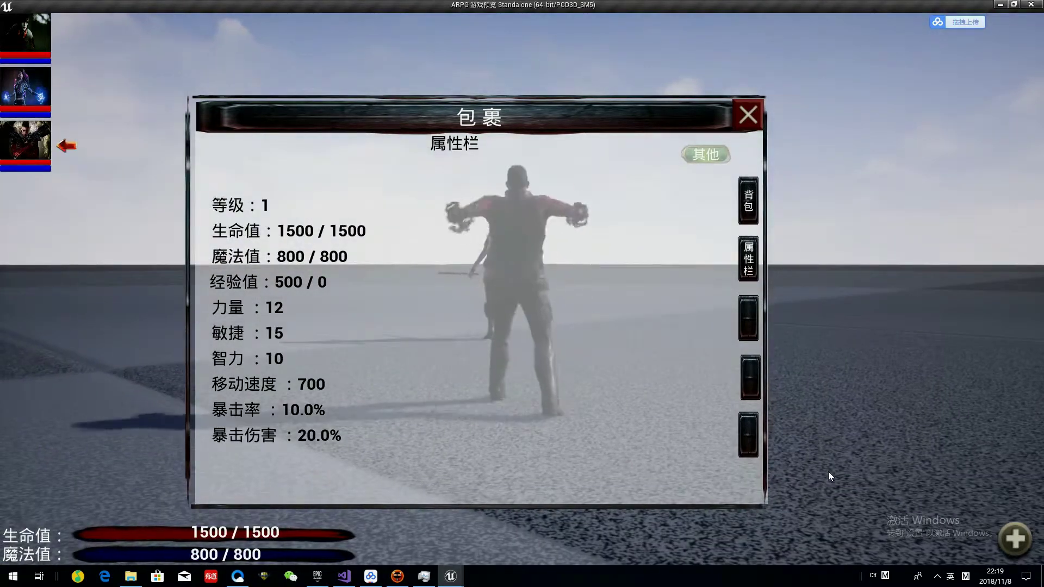
key("1")
key("2")
key("3")
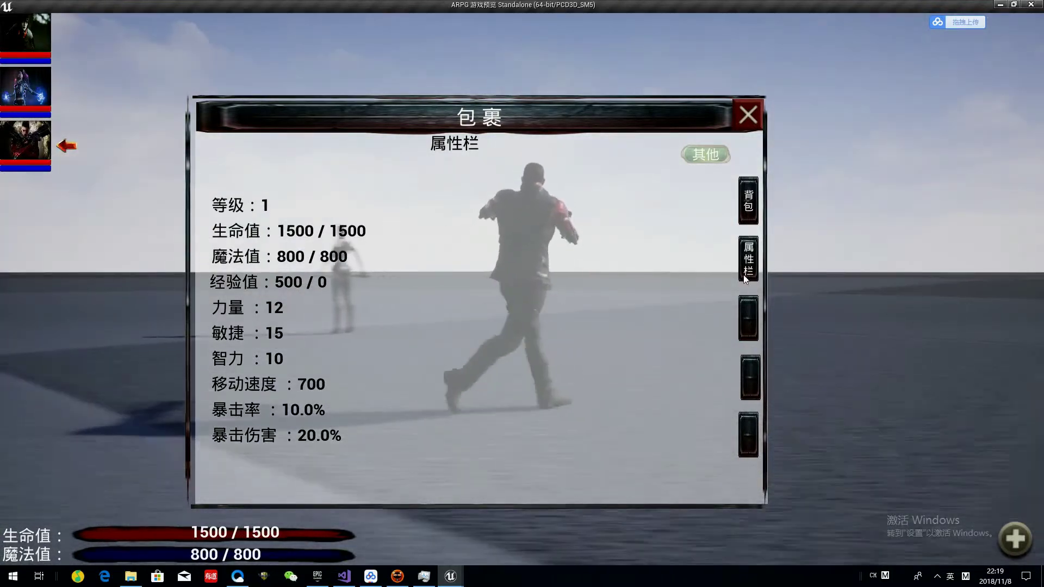
Check the inventory grid and consumables category, toggle stats views, then close the preview
left_click(751, 209)
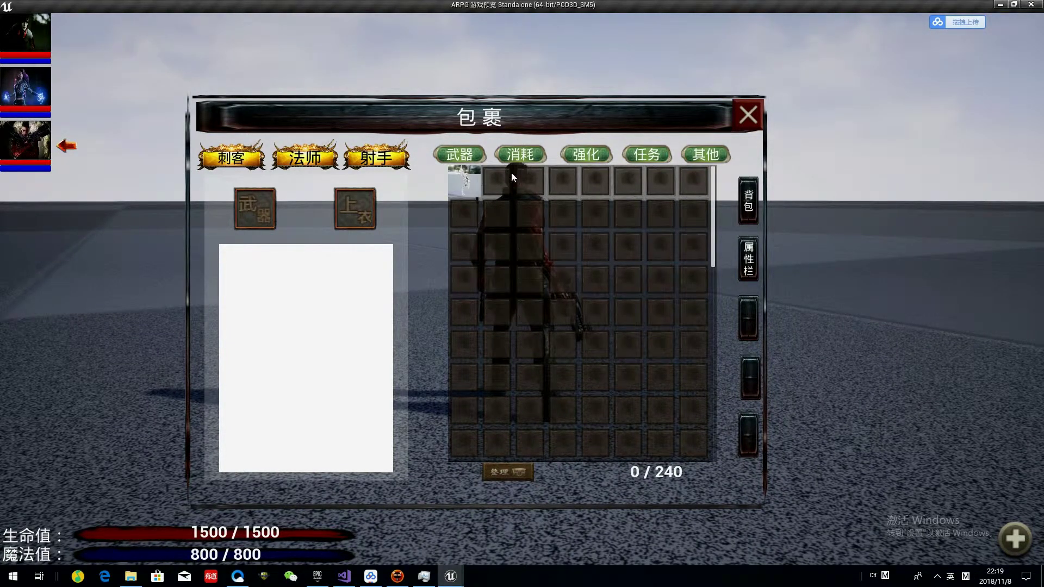
left_click(512, 155)
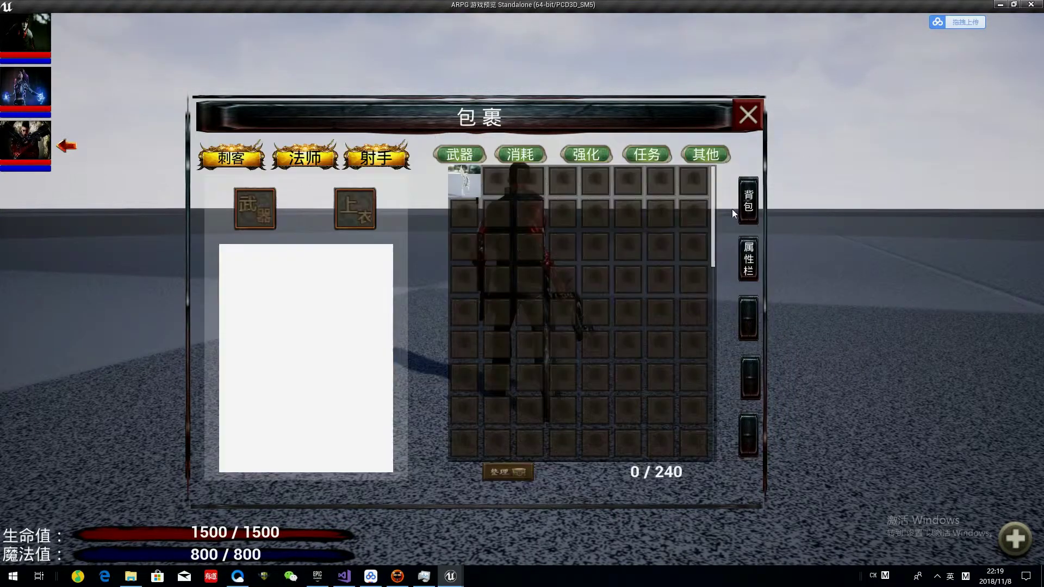
left_click(748, 208)
left_click(748, 201)
left_click(748, 182)
left_click(711, 158)
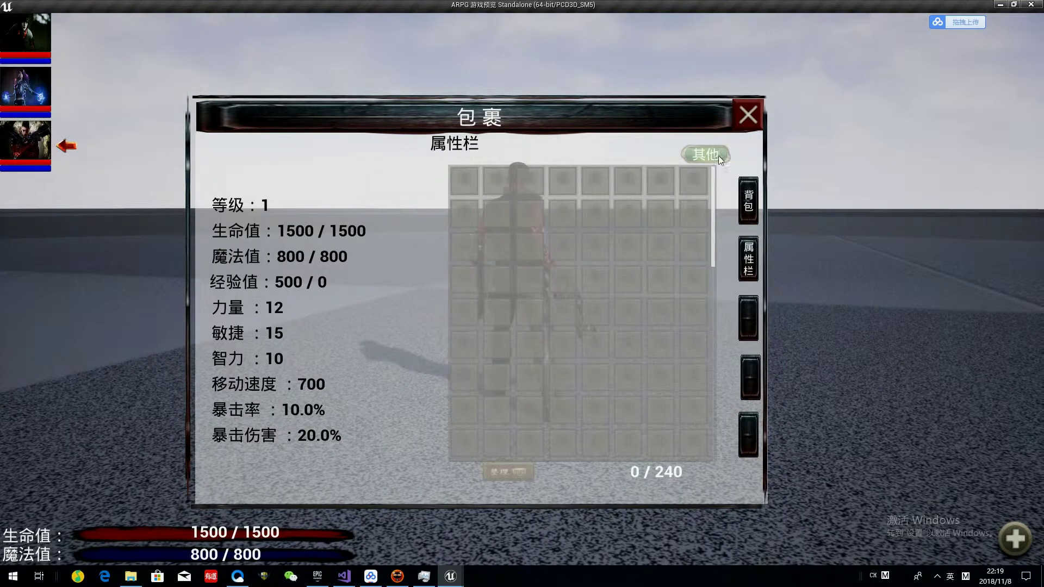
left_click(763, 116)
Exit the game and open InventorySlotUserWidget.h in Visual Studio to inspect GetAnimation's declaration
key("Escape")
left_click(347, 578)
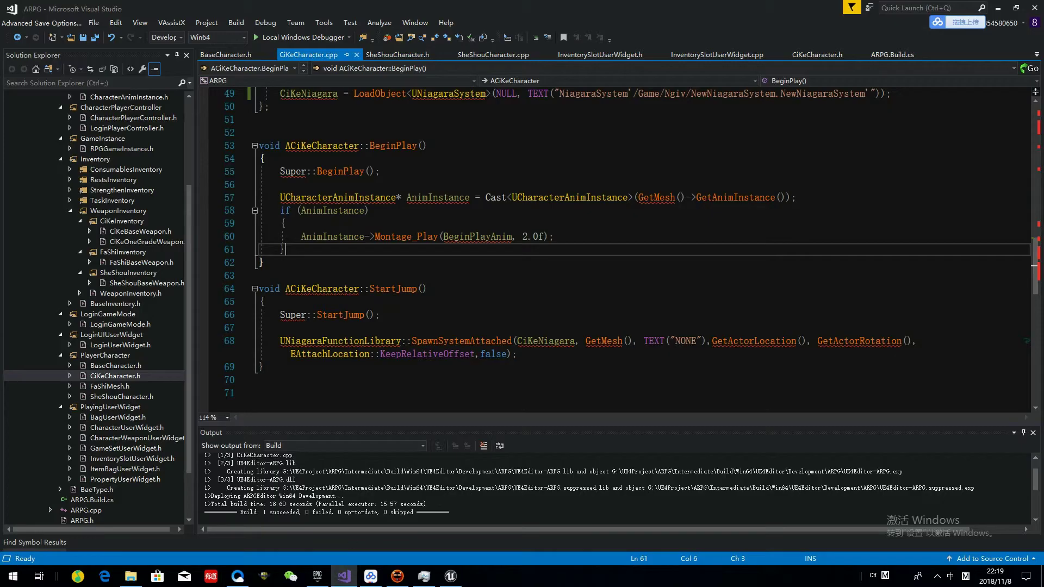
double_click(144, 399)
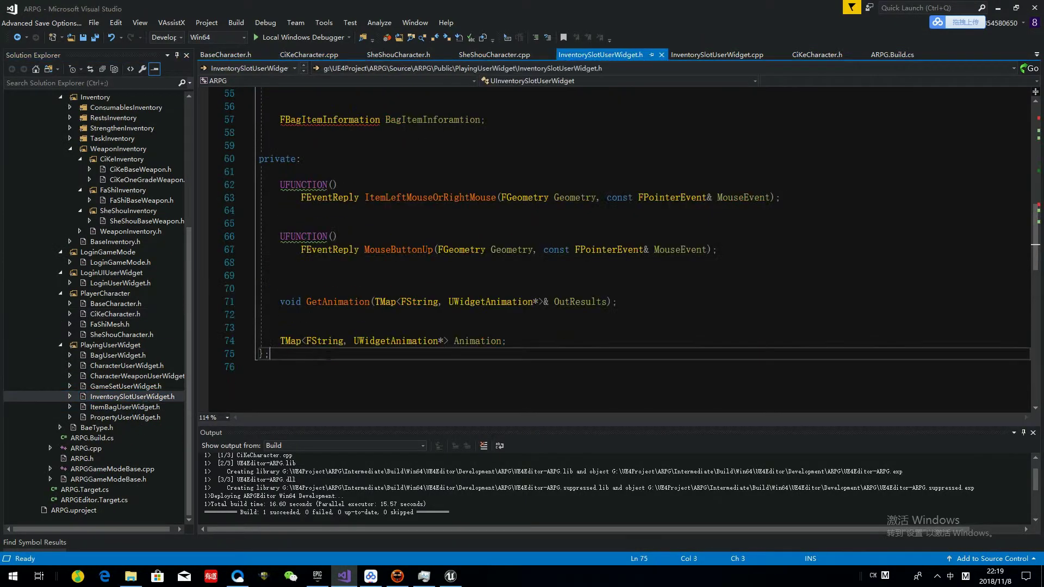
left_click(381, 314)
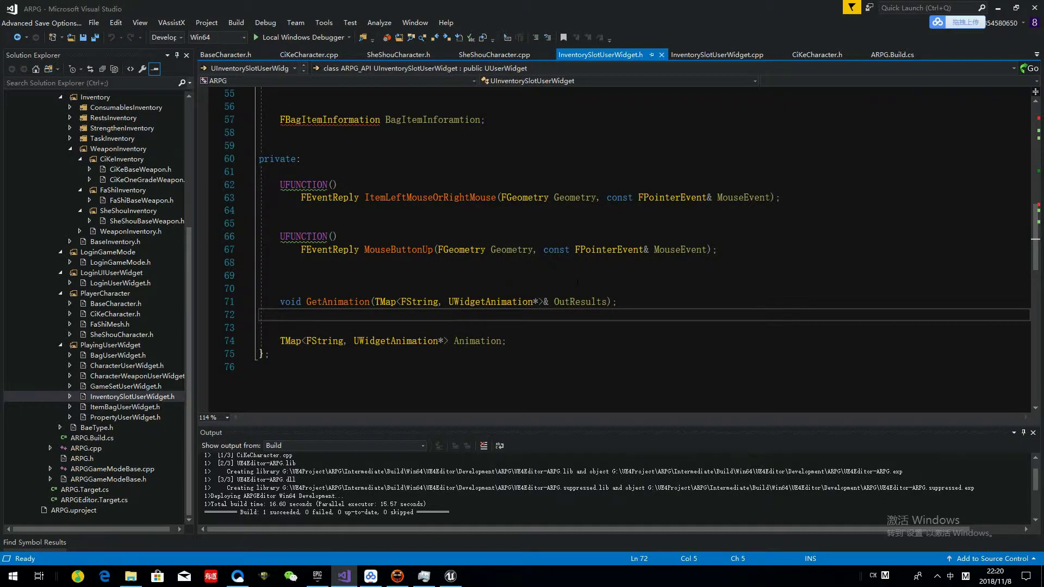
left_click(496, 362)
Switch to InventorySlotUserWidget.cpp and examine GetAnimation's TMap OutResults parameter
key("alt+o")
scroll(495, 362, "down", 10)
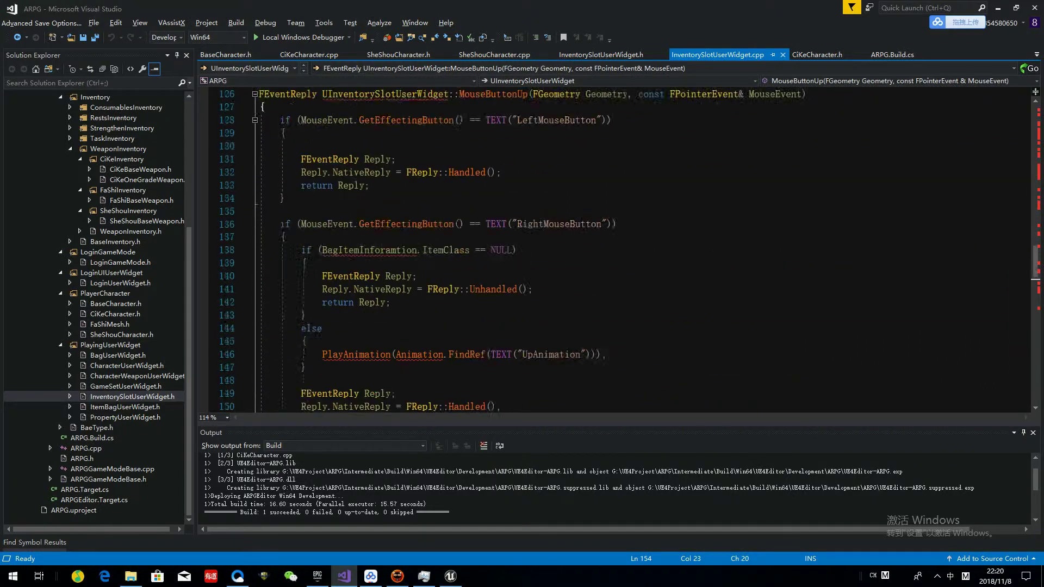
scroll(352, 293, "down", 2)
scroll(352, 294, "up", 2)
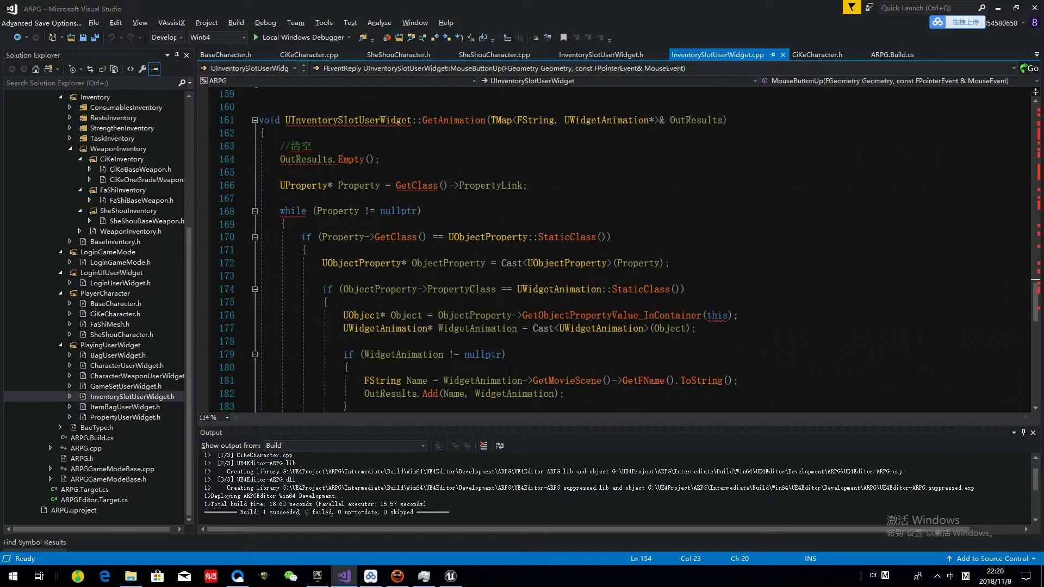
scroll(352, 294, "up", 2)
left_click_drag(496, 159, 664, 159)
left_click_drag(490, 159, 619, 159)
double_click(695, 159)
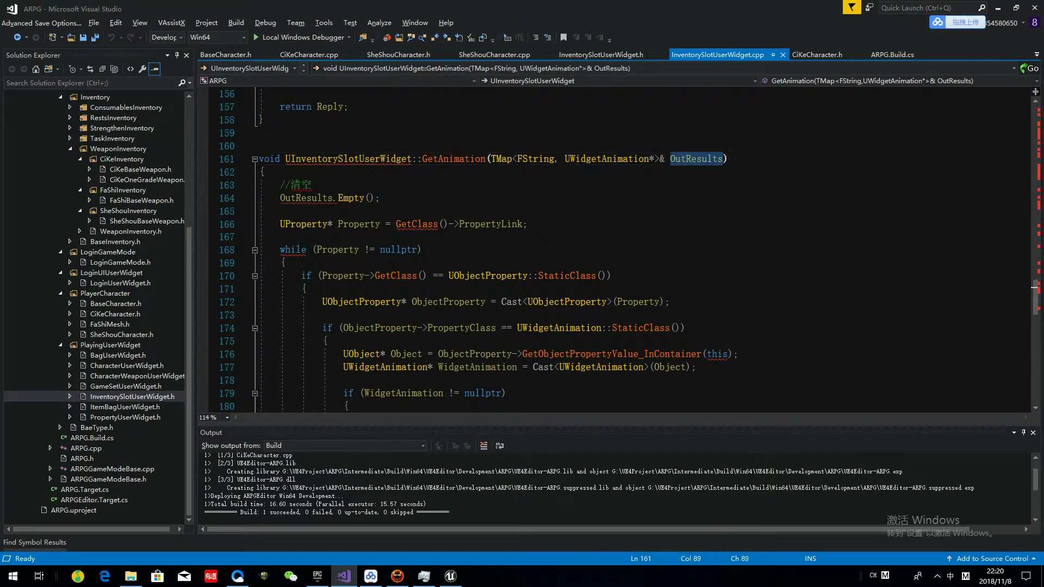
Scroll through the .cpp file and highlight the Animation argument passed to GetAnimation
scroll(1016, 184, "up", 3)
scroll(1016, 185, "up", 13)
scroll(1016, 185, "up", 13)
scroll(1016, 185, "up", 13)
scroll(1017, 153, "up", 3)
scroll(1016, 165, "down", 2)
scroll(1019, 137, "up", 6)
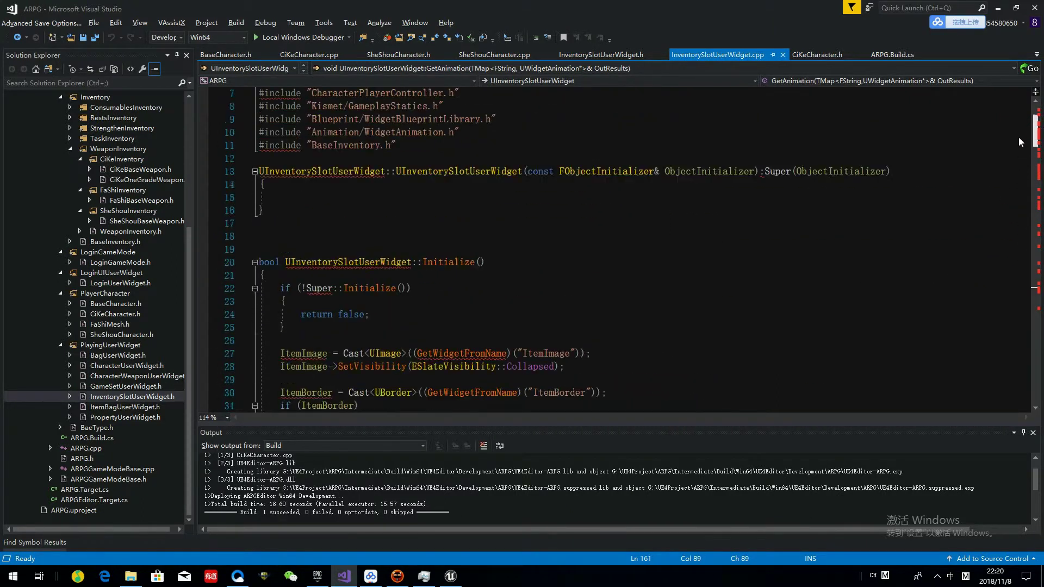
scroll(1015, 188, "down", 10)
scroll(1015, 187, "down", 10)
scroll(1013, 205, "up", 7)
scroll(1017, 190, "up", 3)
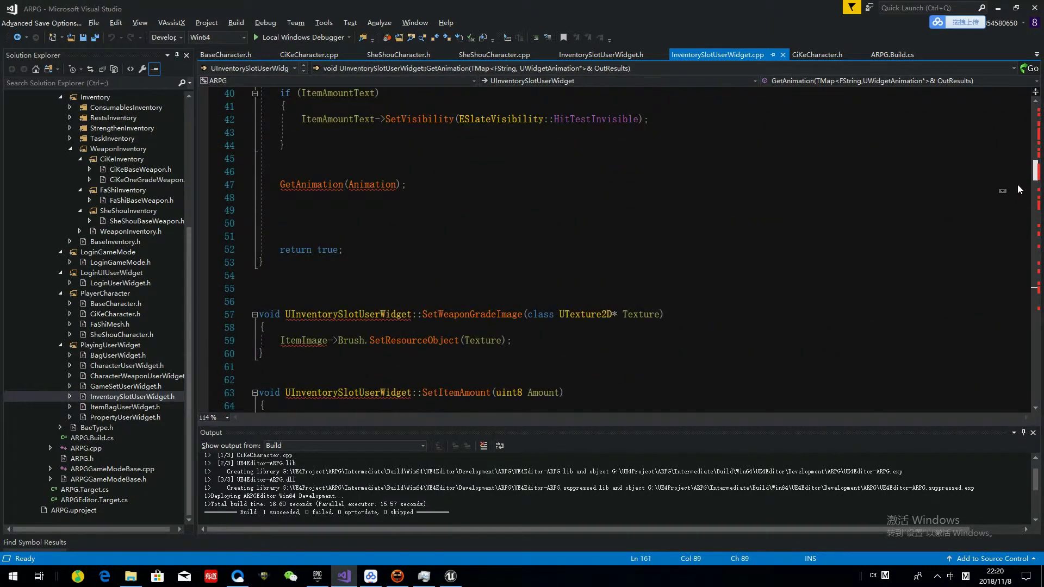
scroll(1017, 185, "up", 4)
scroll(1016, 166, "up", 1)
double_click(373, 354)
scroll(408, 337, "down", 9)
scroll(462, 315, "down", 10)
scroll(492, 303, "down", 7)
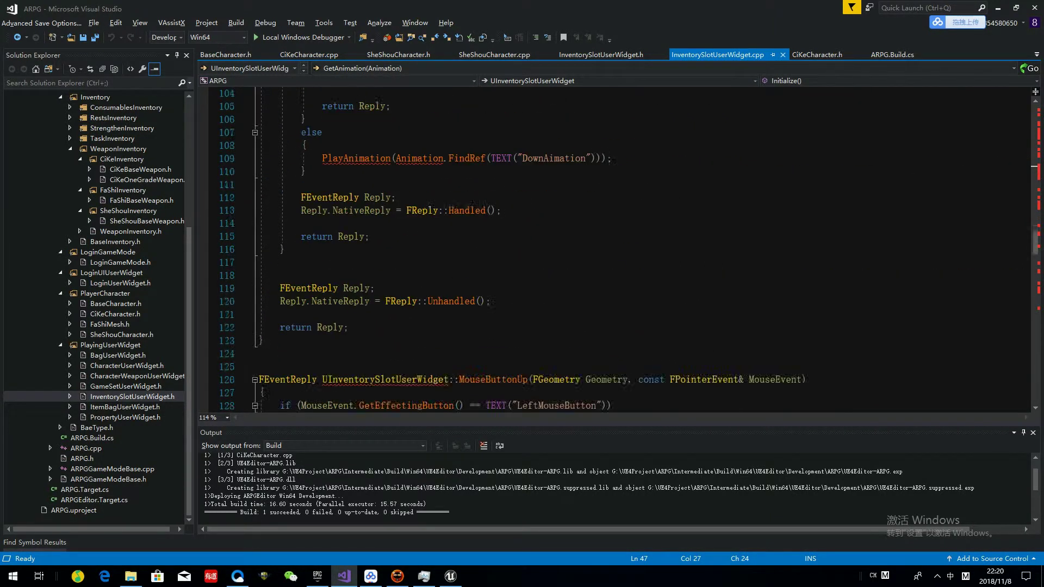
scroll(478, 294, "down", 8)
scroll(459, 275, "up", 4)
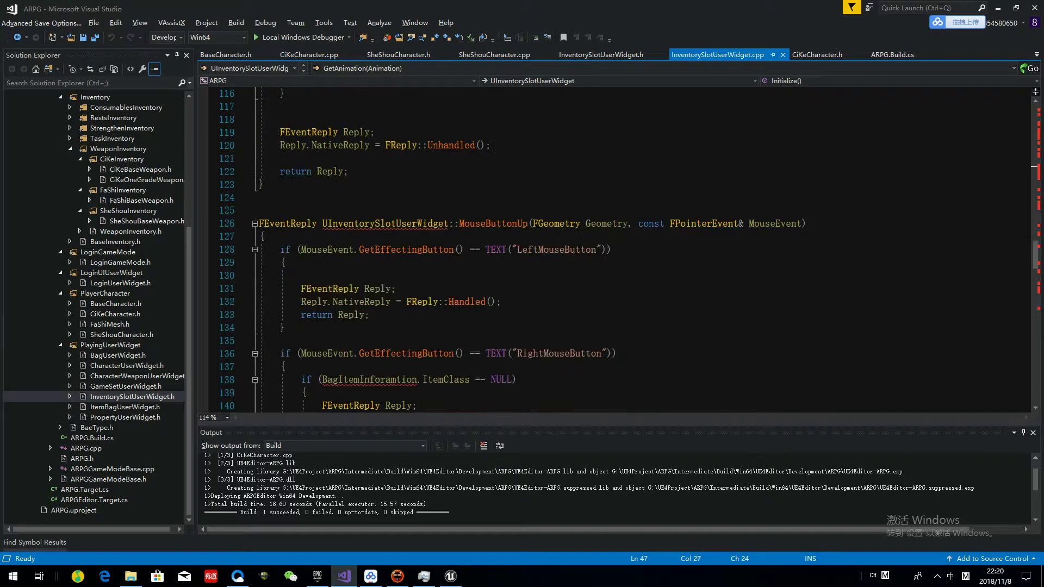
Select and read through the MouseButtonUp function and the WidgetAnimation variable
left_click_drag(258, 223, 280, 341)
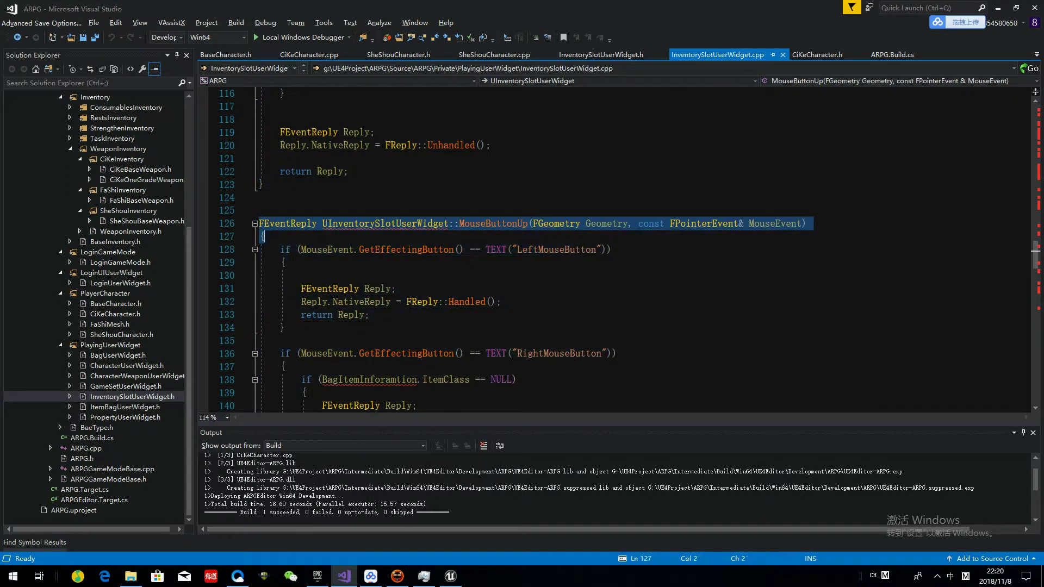
mouse_move(280, 341)
left_mouse_down()
mouse_move(261, 413)
mouse_move(283, 92)
left_mouse_up()
left_click(283, 205)
scroll(598, 245, "up", 7)
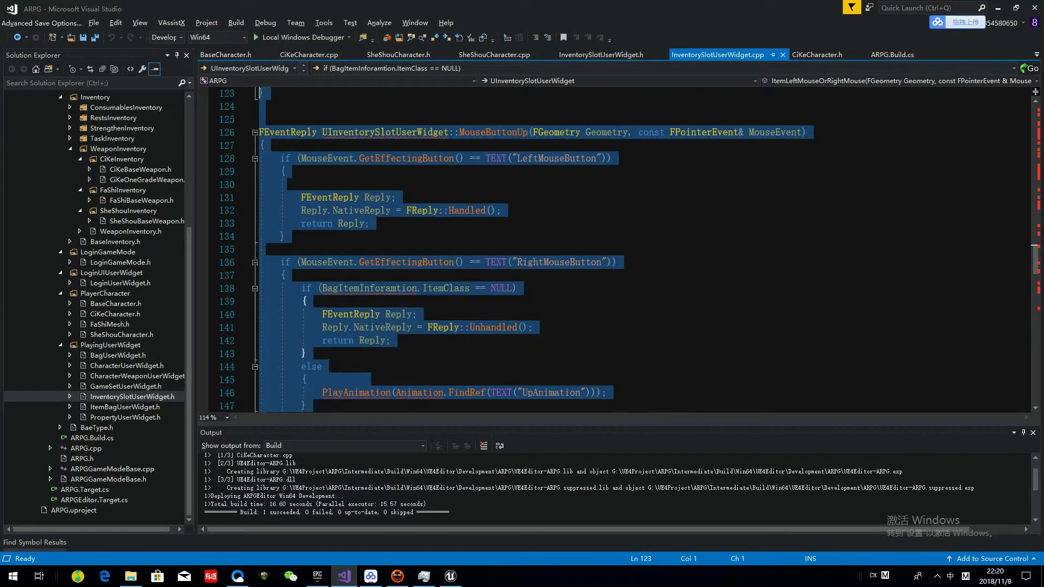
left_click(280, 314)
scroll(598, 244, "down", 20)
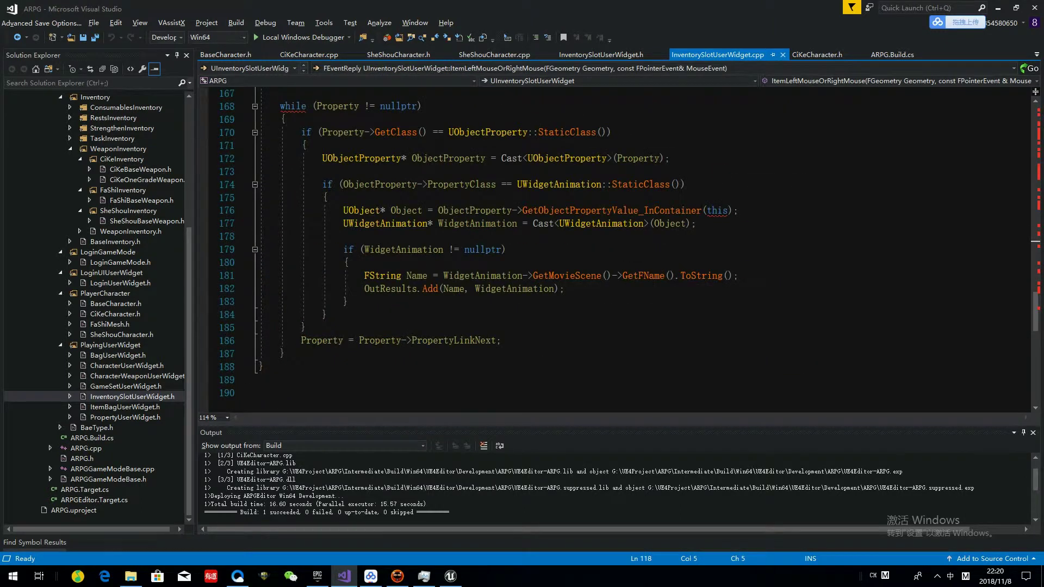
left_click_drag(348, 359, 280, 93)
left_click(523, 301)
Review code from the end of GetAnimation into Initialize, then open the Unreal Engine jump list
left_click(937, 576)
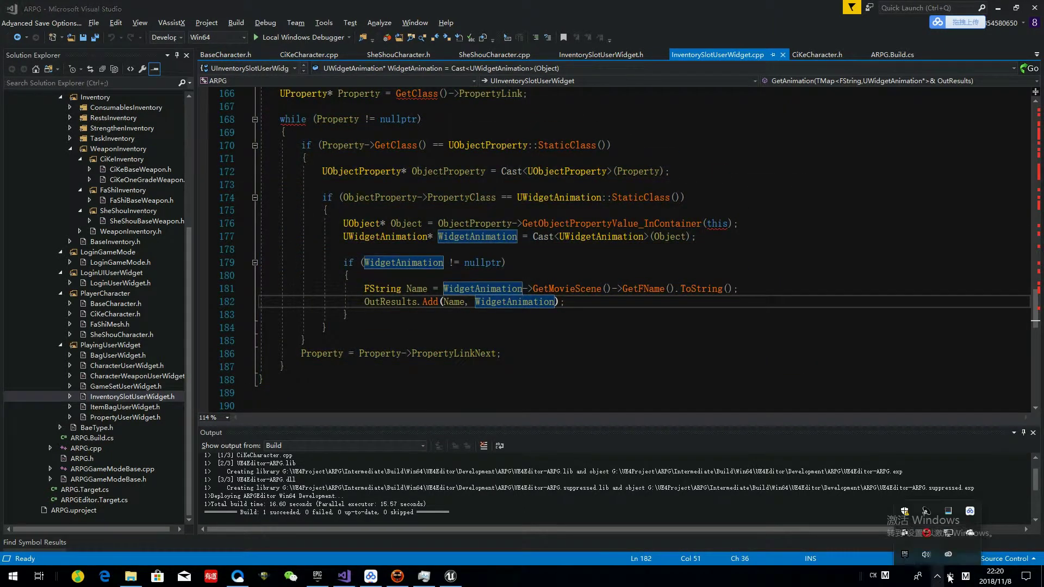
left_click_drag(283, 381, 261, 90)
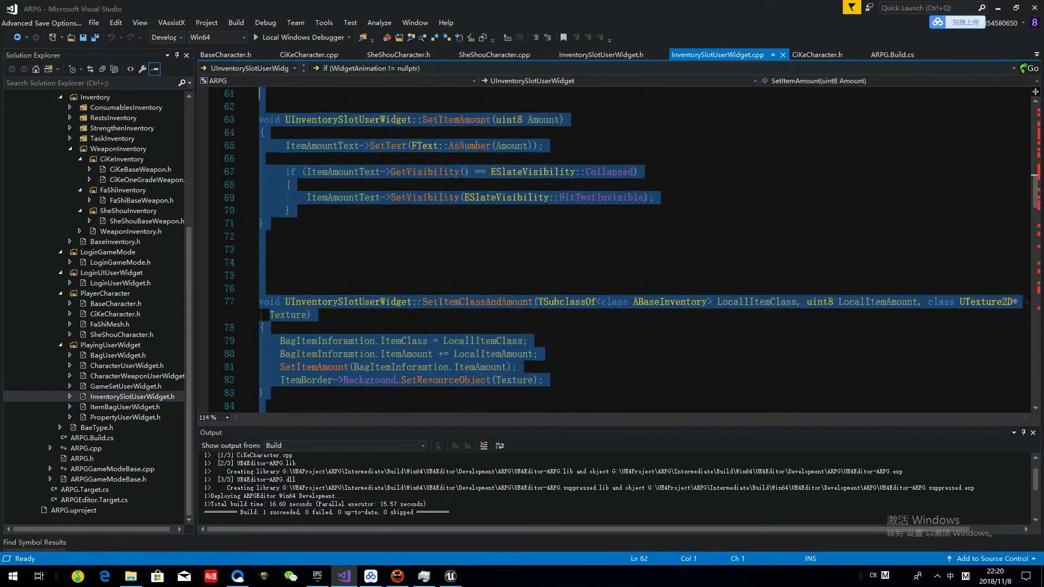
left_click(302, 197)
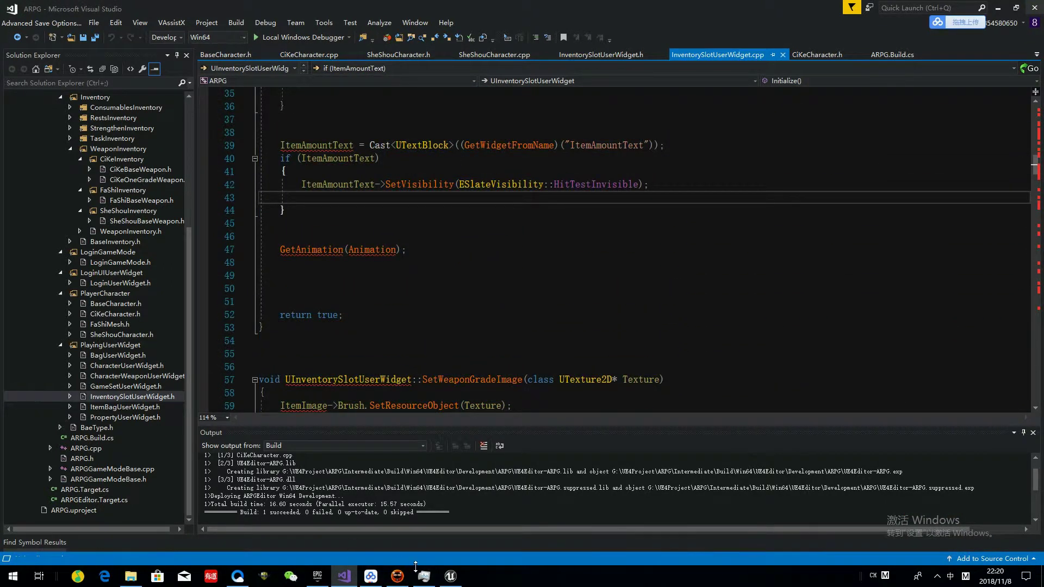
left_click(450, 576)
right_click(451, 576)
Launch a second Visual Studio 2017 from its desktop shortcut and select drive G: in This PC
left_click(432, 557)
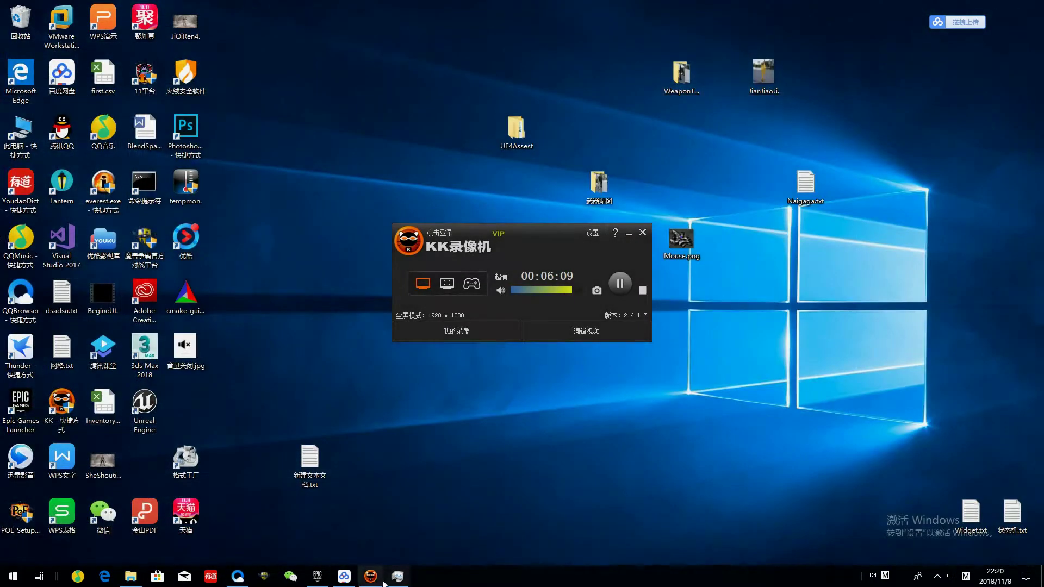
left_click(234, 578)
left_click(233, 577)
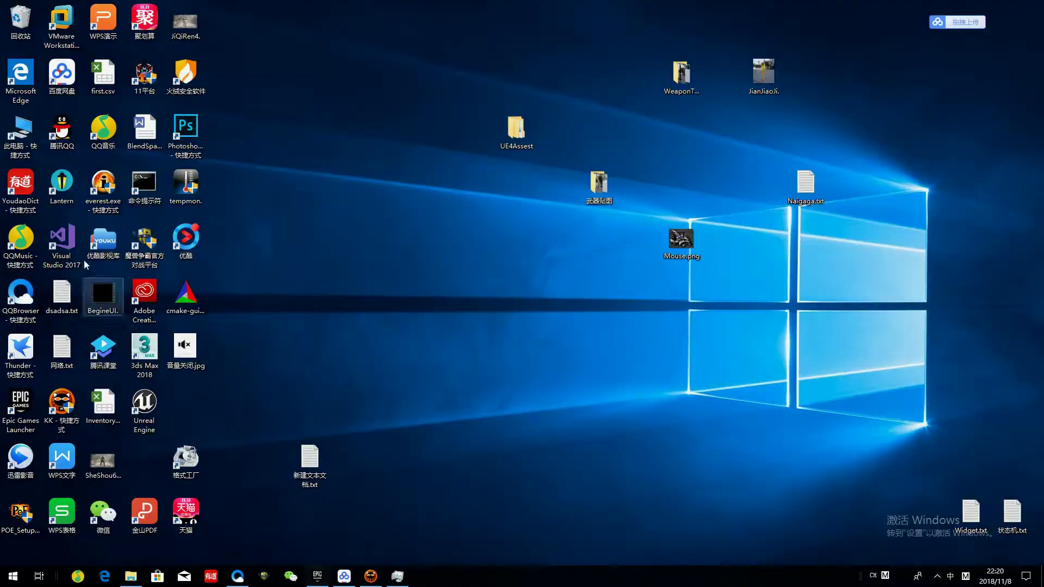
double_click(62, 247)
left_click_drag(346, 376, 1043, 0)
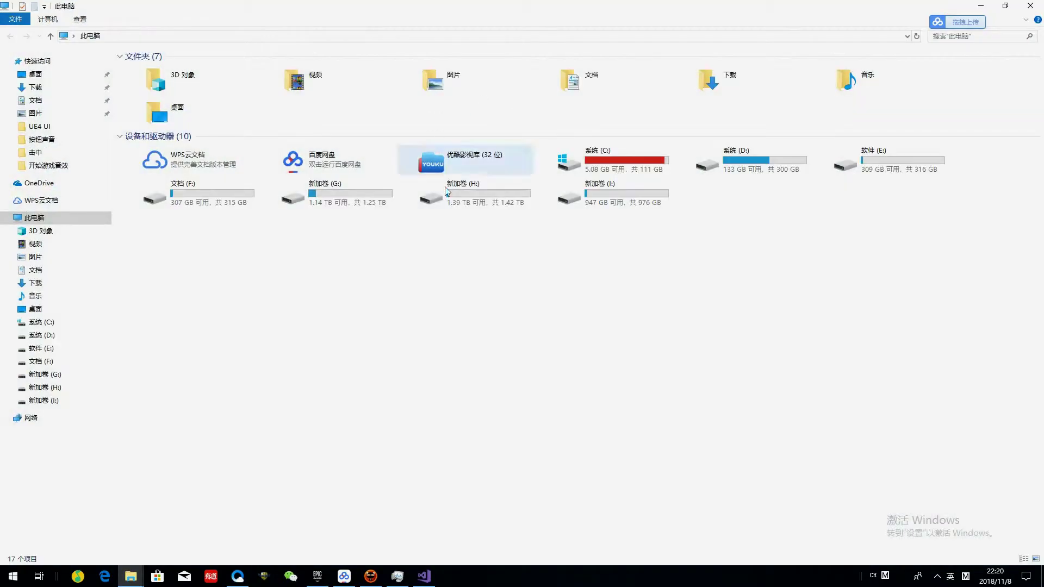
left_click(283, 193)
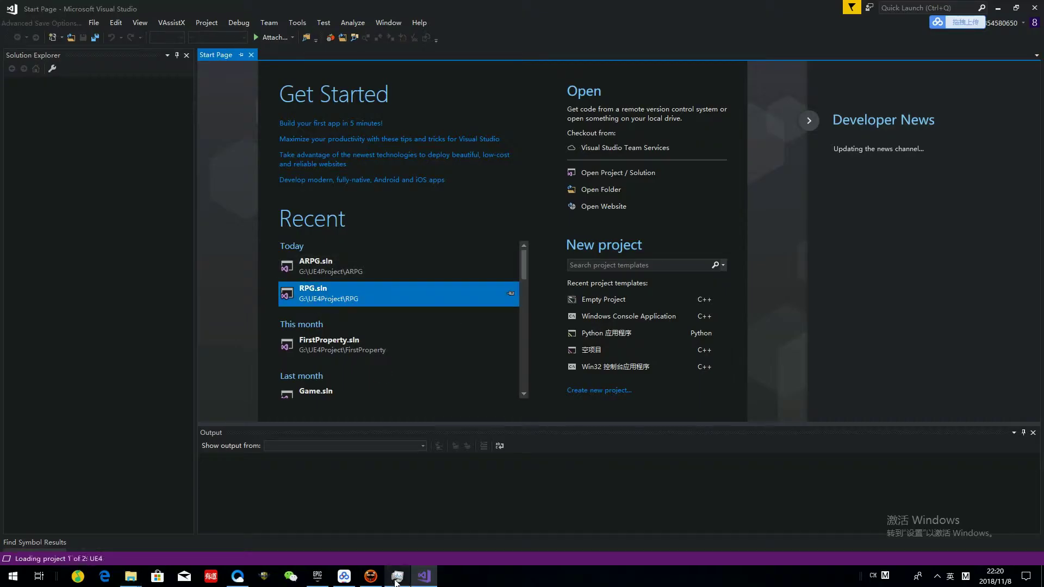
Open the UE4 UI folder on the G: drive in File Explorer
mouse_move(131, 576)
left_click(79, 549)
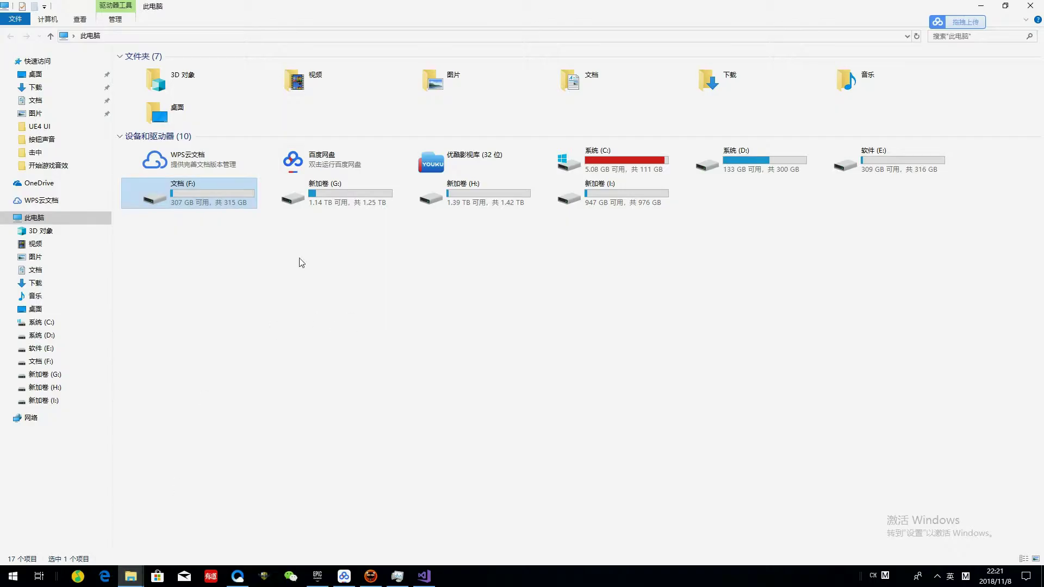
double_click(326, 193)
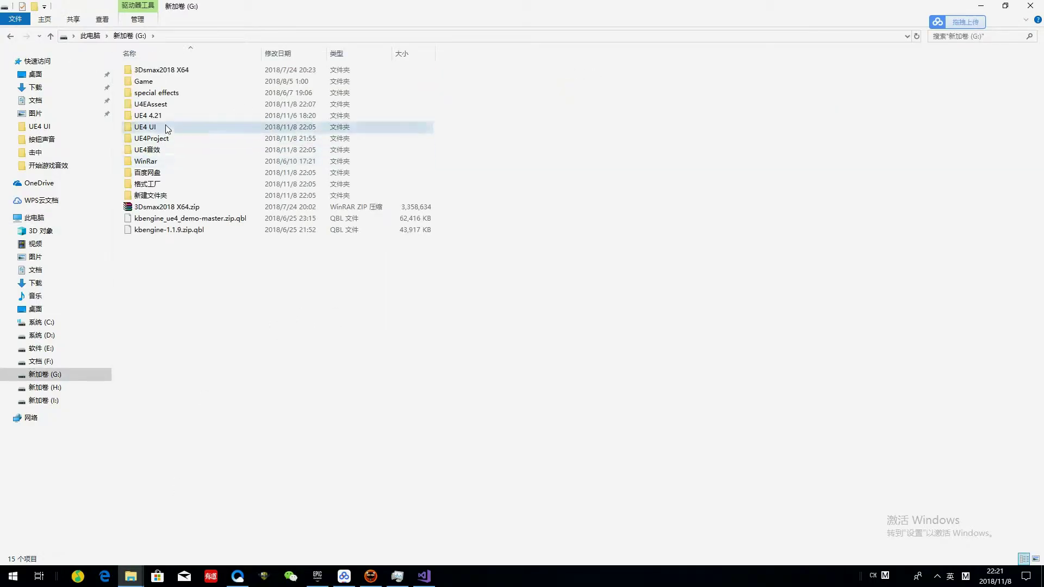
double_click(166, 125)
scroll(391, 256, "down", 2)
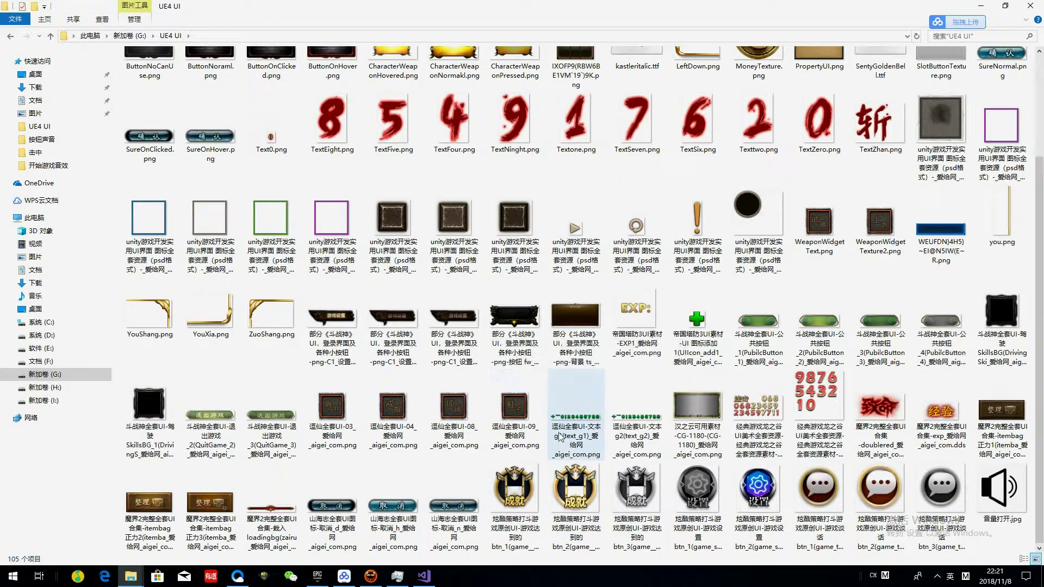
scroll(394, 506, "up", 2)
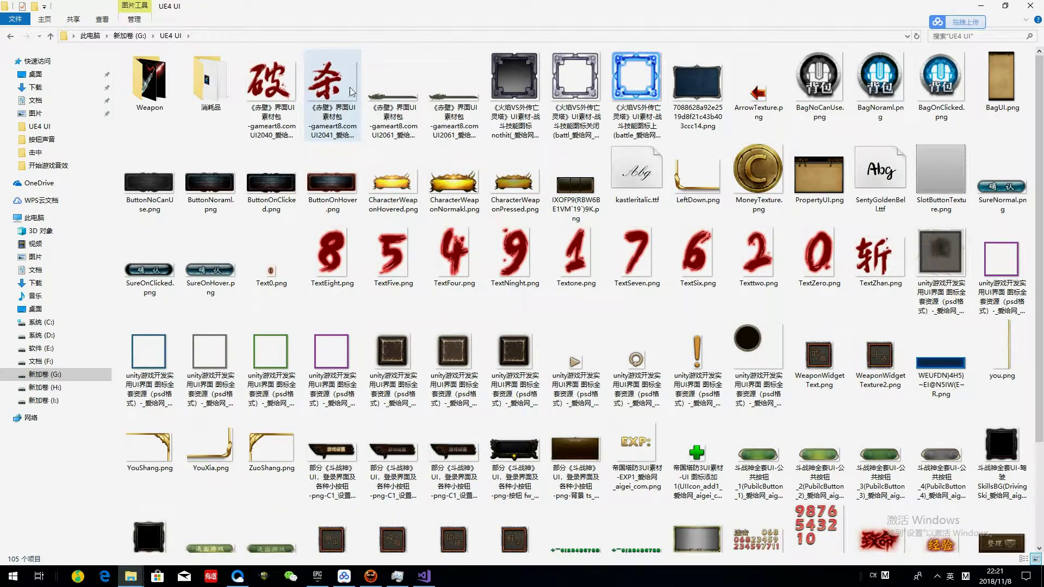
Build the RPG solution in Visual Studio with Ctrl+Shift+B, then minimize it
left_click(982, 5)
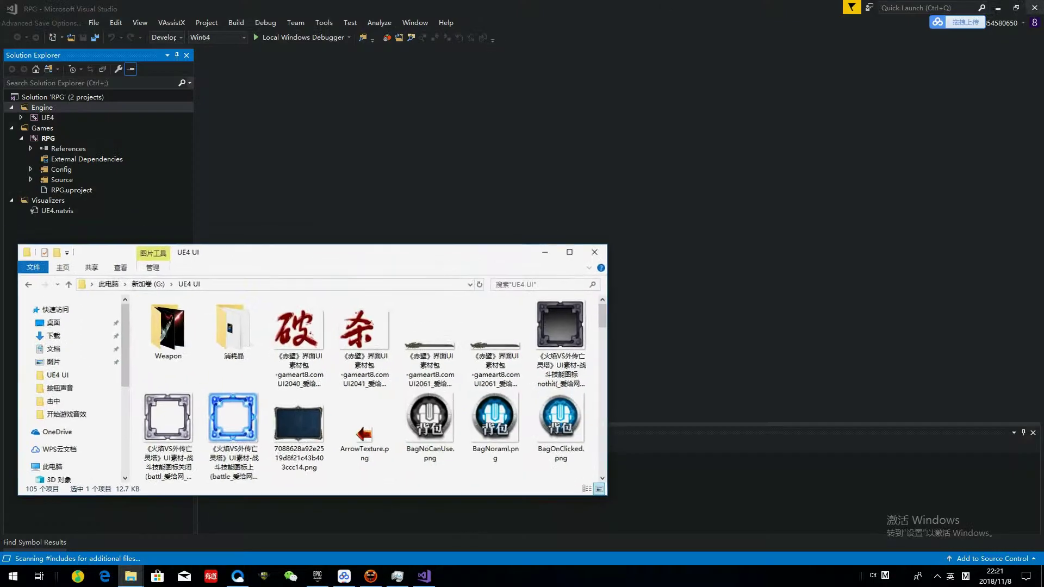
left_click(1000, 6)
left_click(422, 578)
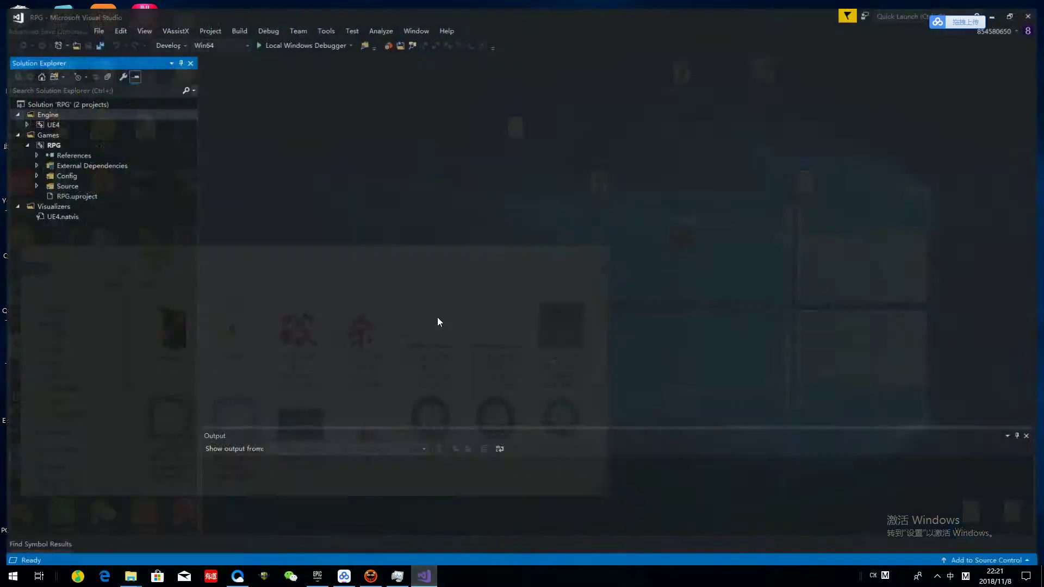
key("ctrl+shift+b")
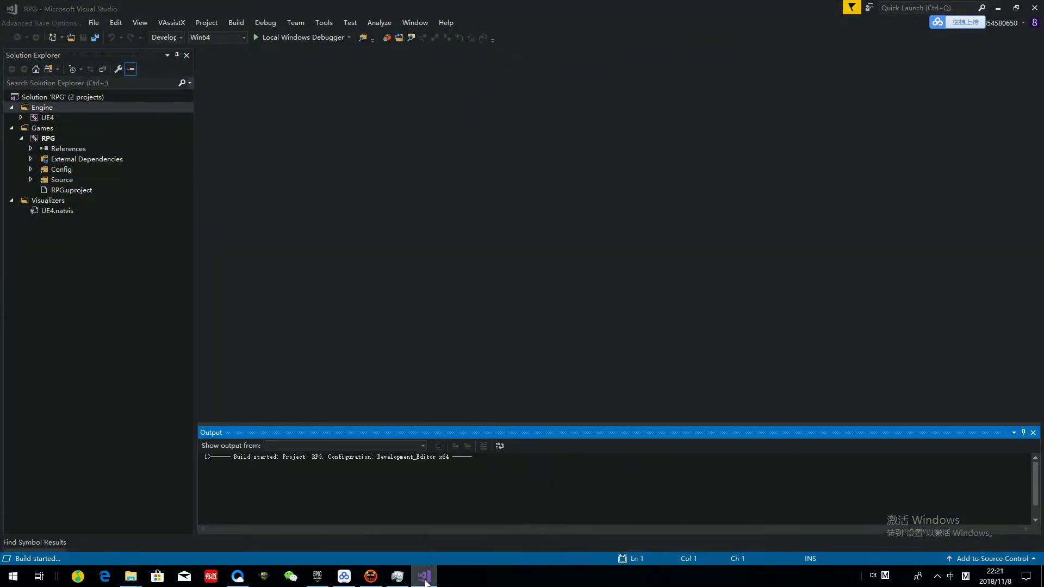
left_click(425, 578)
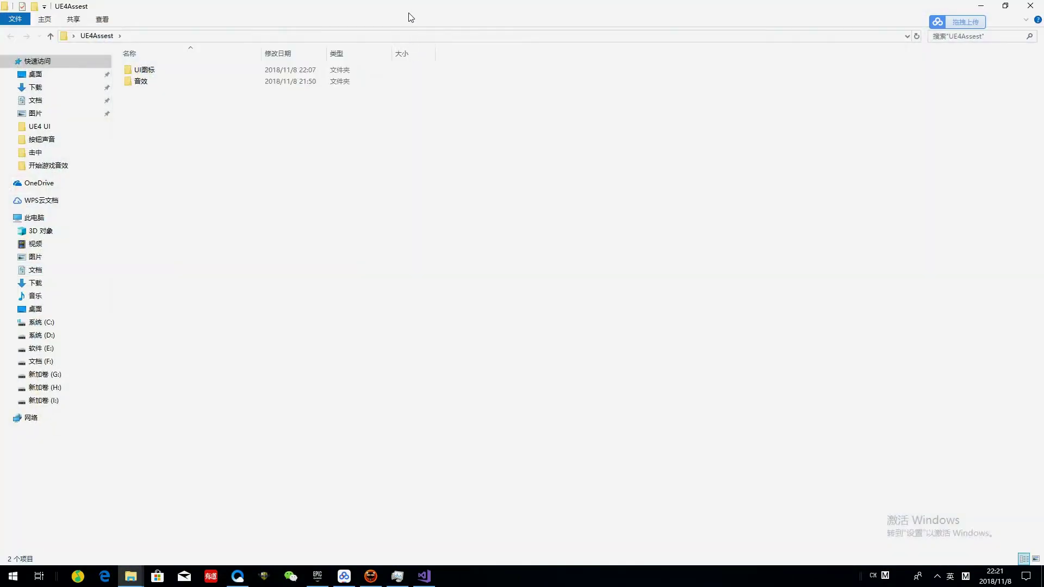
Open UE4Assest > UI图标 > 按钮图标 beside the UE4 UI folder window
double_click(409, 8)
left_click_drag(441, 274, 953, 96)
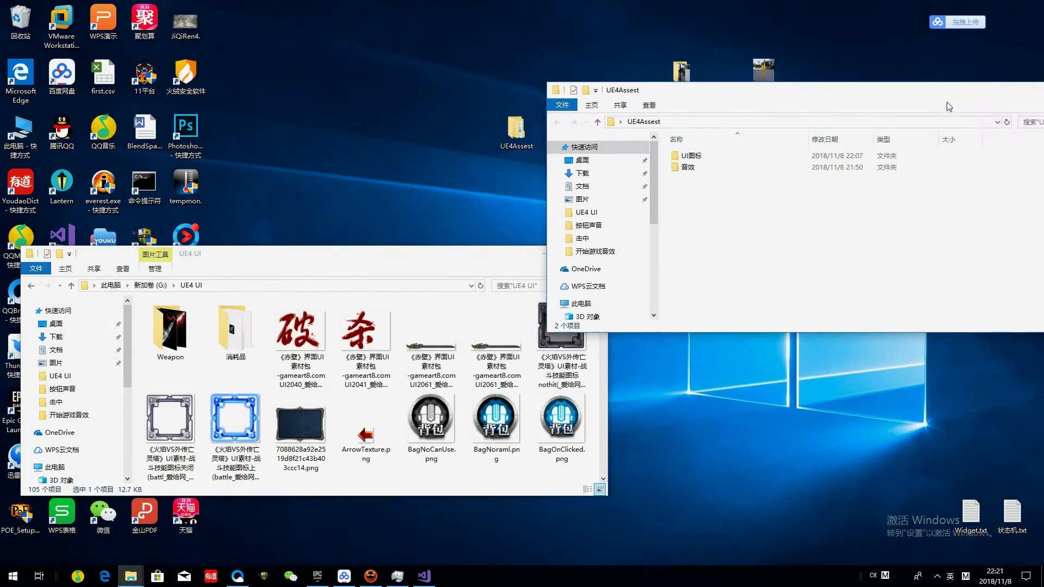
left_click(738, 158)
double_click(741, 157)
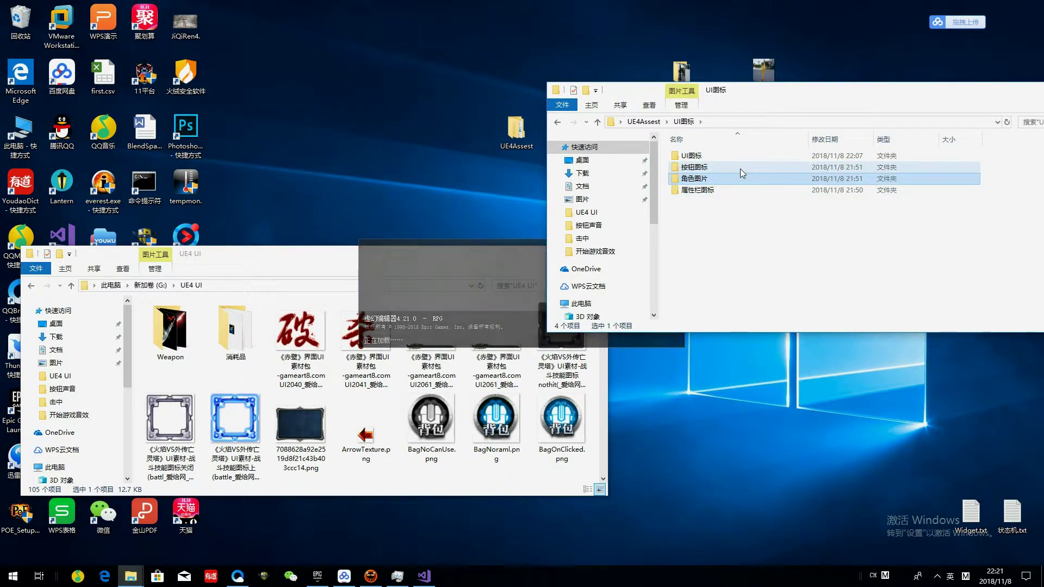
double_click(741, 168)
scroll(240, 420, "down", 1)
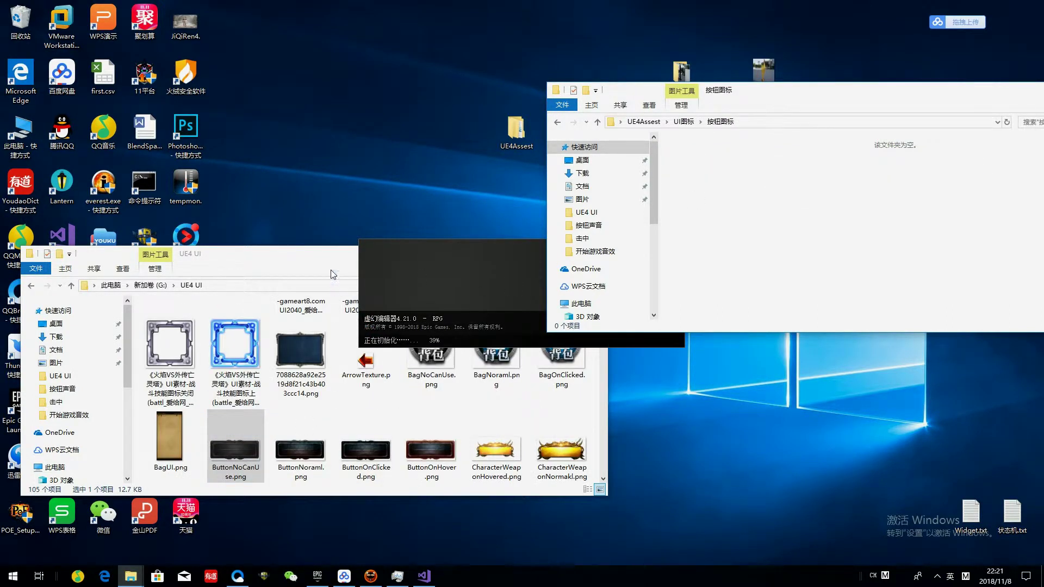
left_click_drag(333, 275, 284, 286)
Copy ButtonNoCanUse, ButtonNoraml, ButtonOnClicked, ButtonOnHover and CharacterWeapon PNGs into 按钮图标
left_click_drag(203, 471, 702, 206)
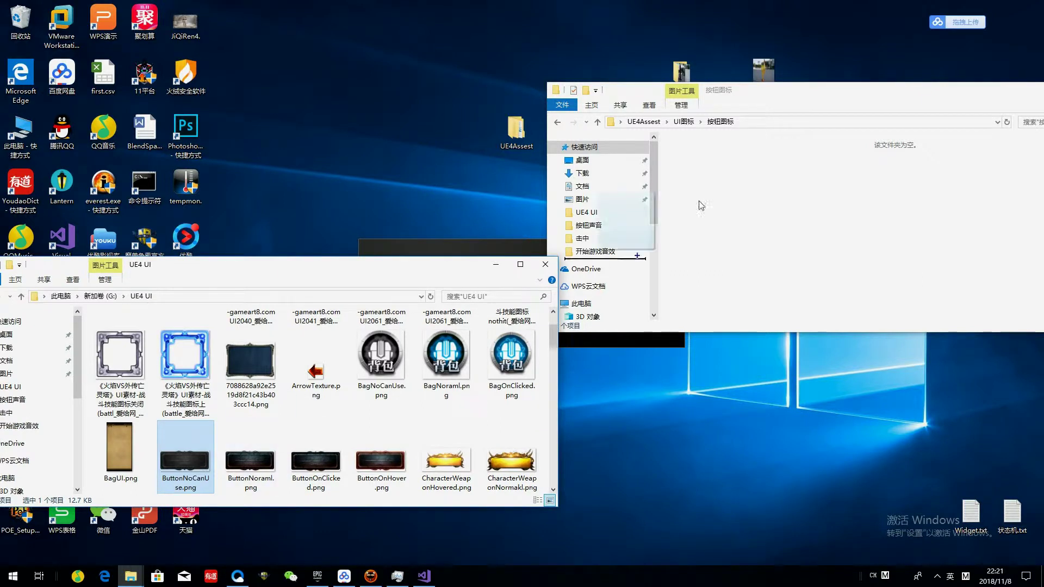
left_click_drag(251, 462, 756, 228)
left_click_drag(315, 462, 766, 243)
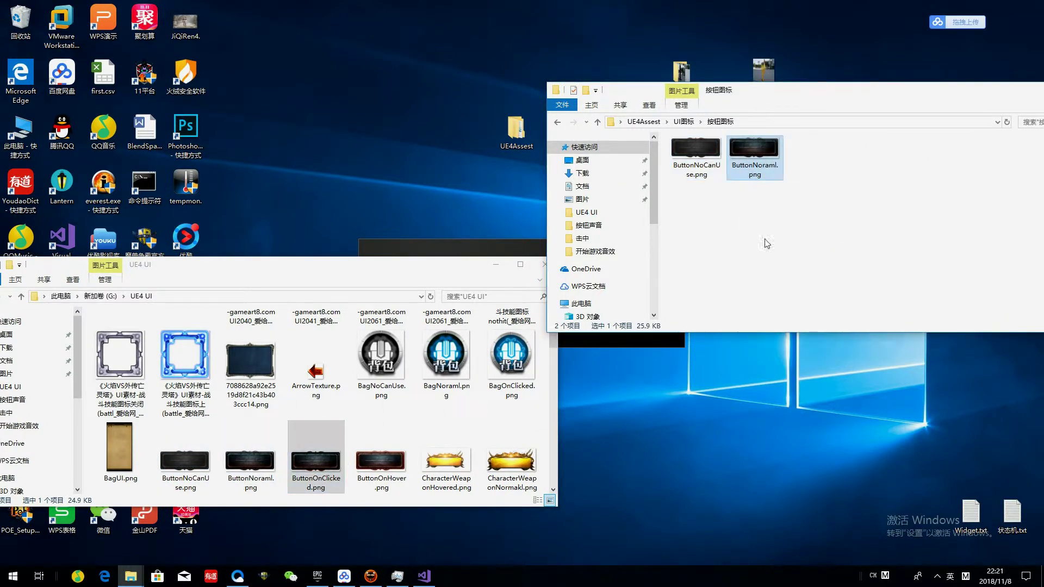
left_click_drag(381, 462, 767, 245)
left_click(446, 462)
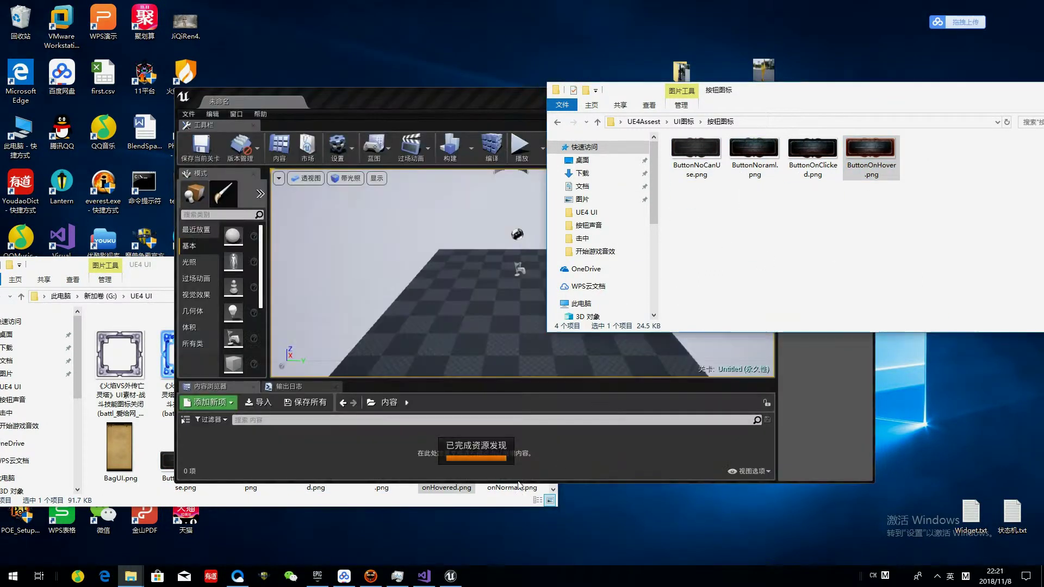
left_click_drag(446, 482, 717, 291)
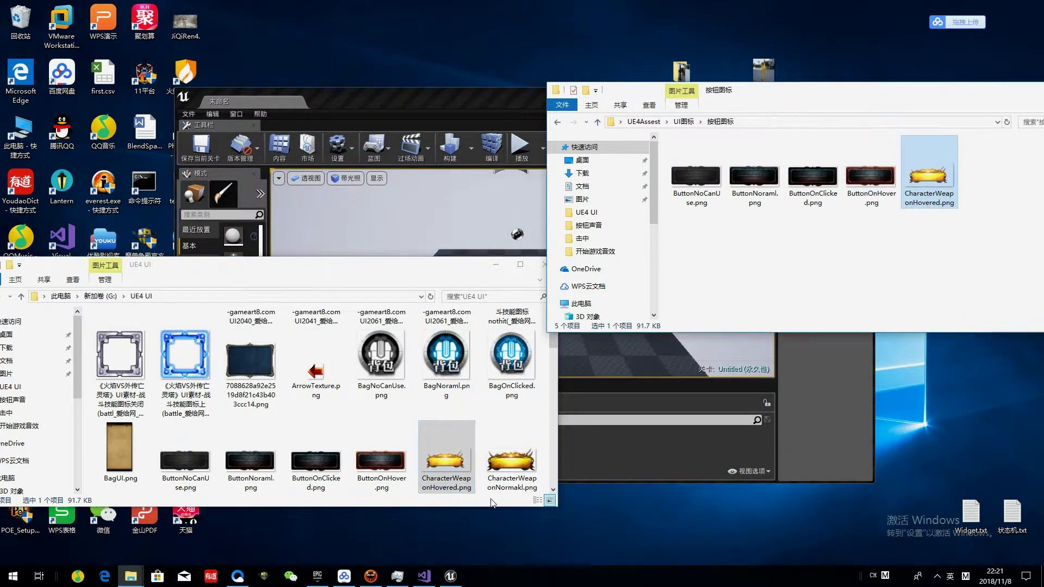
scroll(315, 402, "down", 2)
left_click_drag(120, 375, 751, 228)
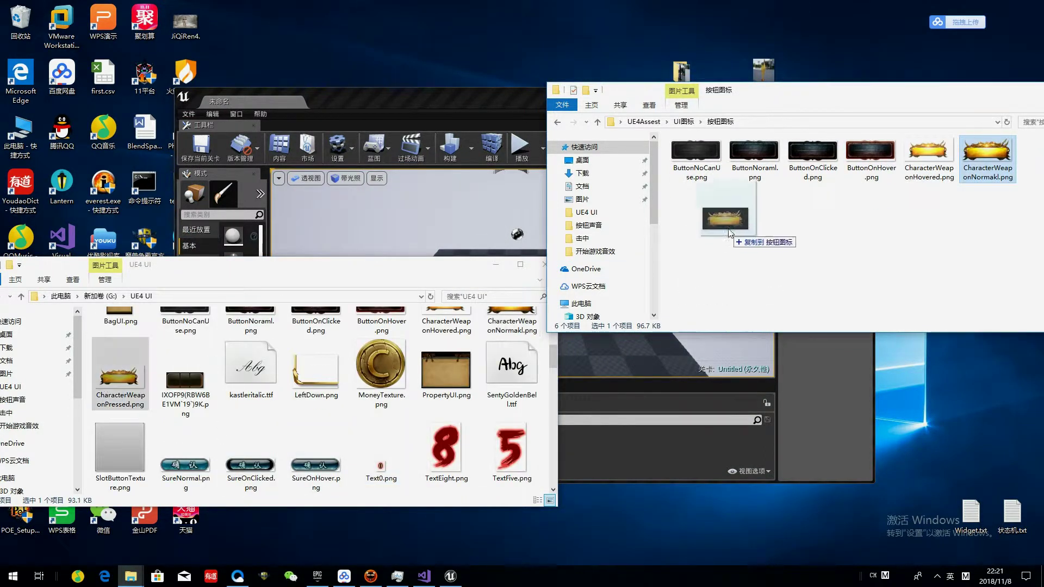
Copy BagUI.png and PropertyUI.png into the 属性栏图标 folder
left_click(557, 125)
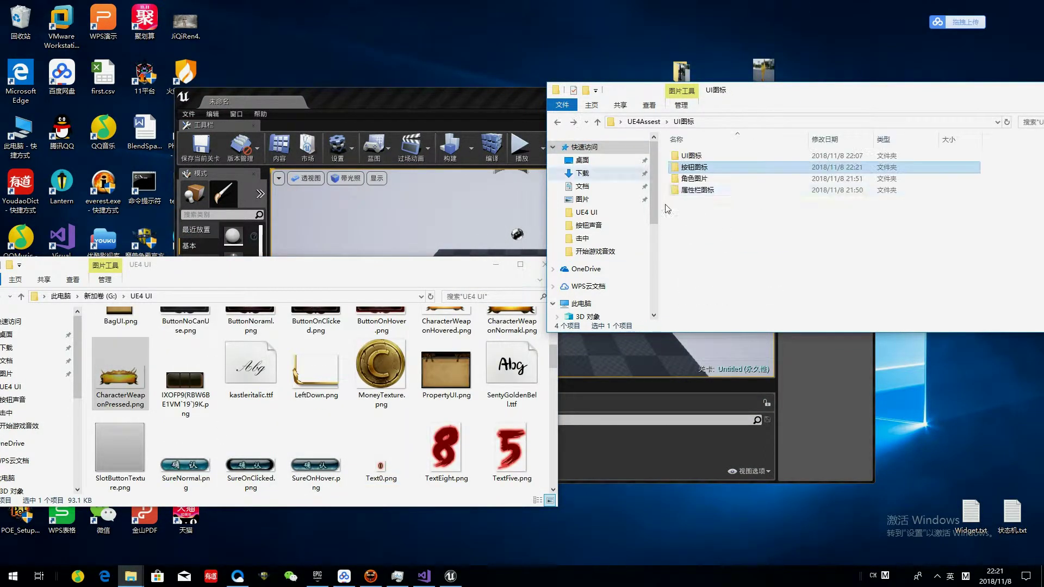
double_click(732, 194)
scroll(134, 369, "up", 1)
left_click_drag(135, 369, 729, 249)
scroll(442, 431, "down", 1)
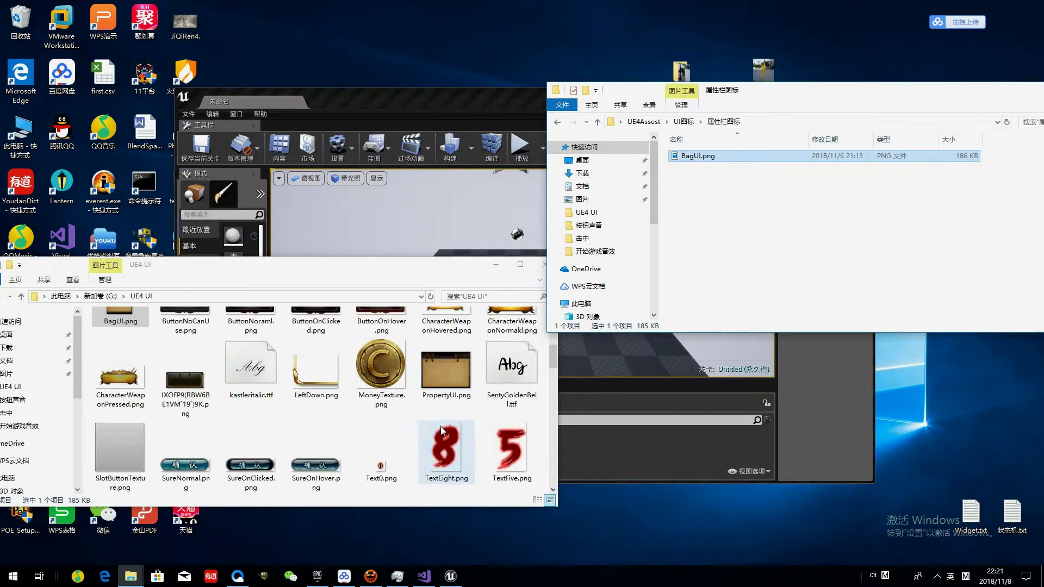
left_click_drag(445, 370, 788, 239)
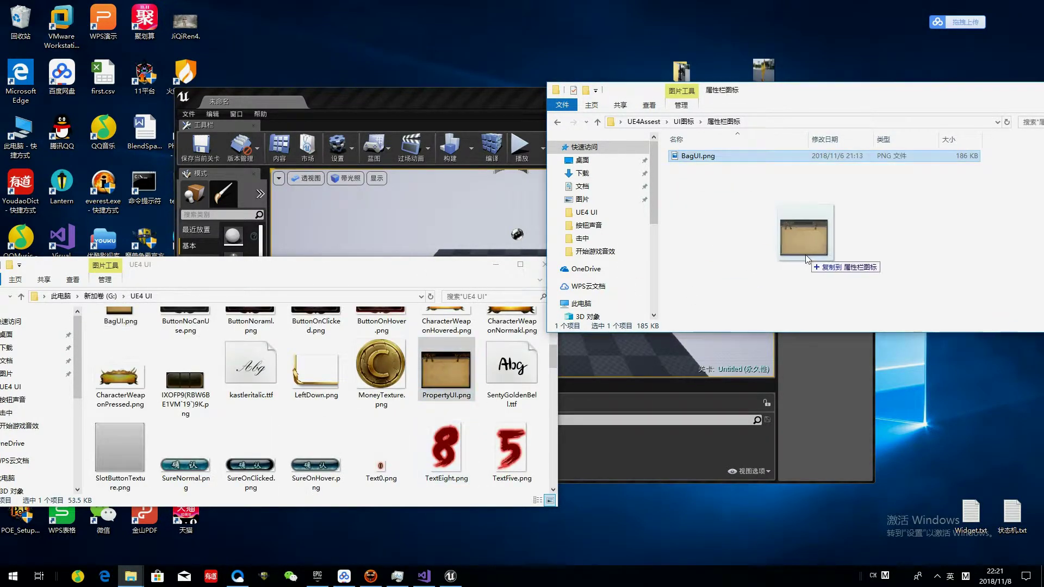
left_click(536, 402)
left_click(559, 125)
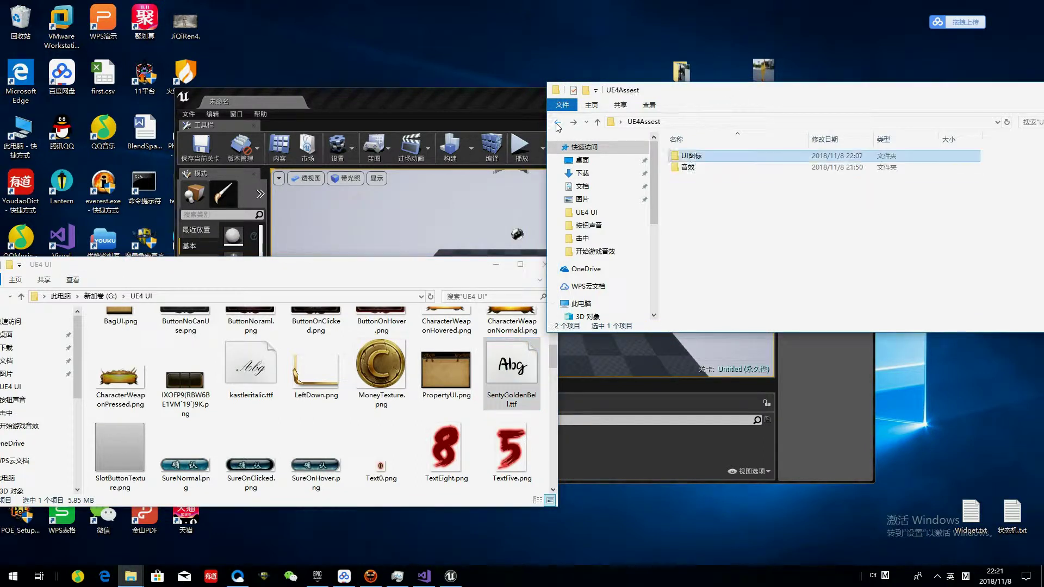
Create a new folder named 字体 in UE4Assest
right_click(714, 213)
mouse_move(798, 357)
left_click(866, 357)
type("字体")
key("Return")
key("Return")
Add SentyGoldenBell.ttf and kastleritalic.ttf to the 字体 folder
key("ctrl+v")
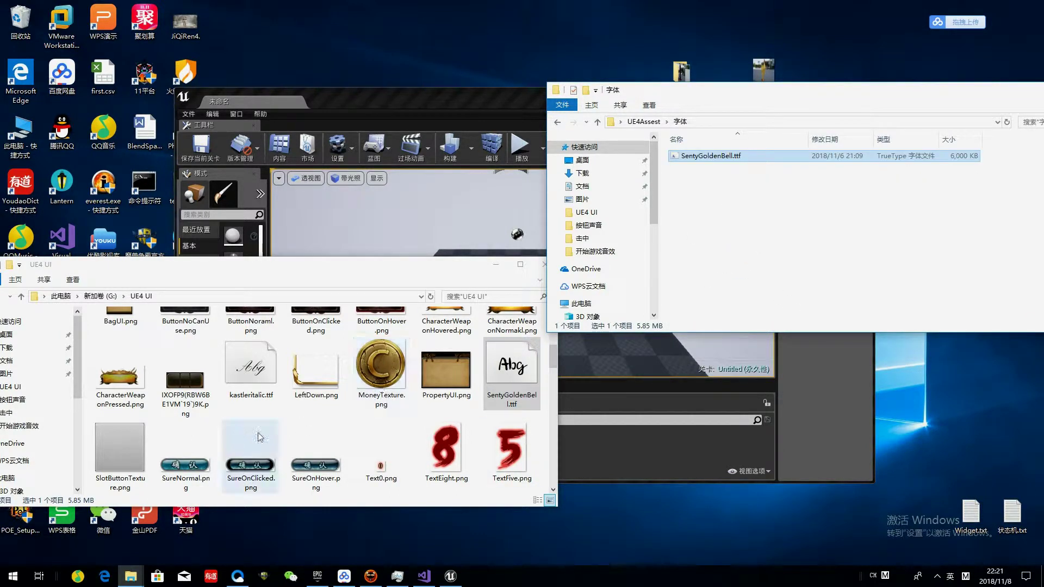
scroll(337, 432, "down", 3)
scroll(334, 432, "down", 3)
scroll(334, 432, "down", 3)
scroll(303, 458, "up", 8)
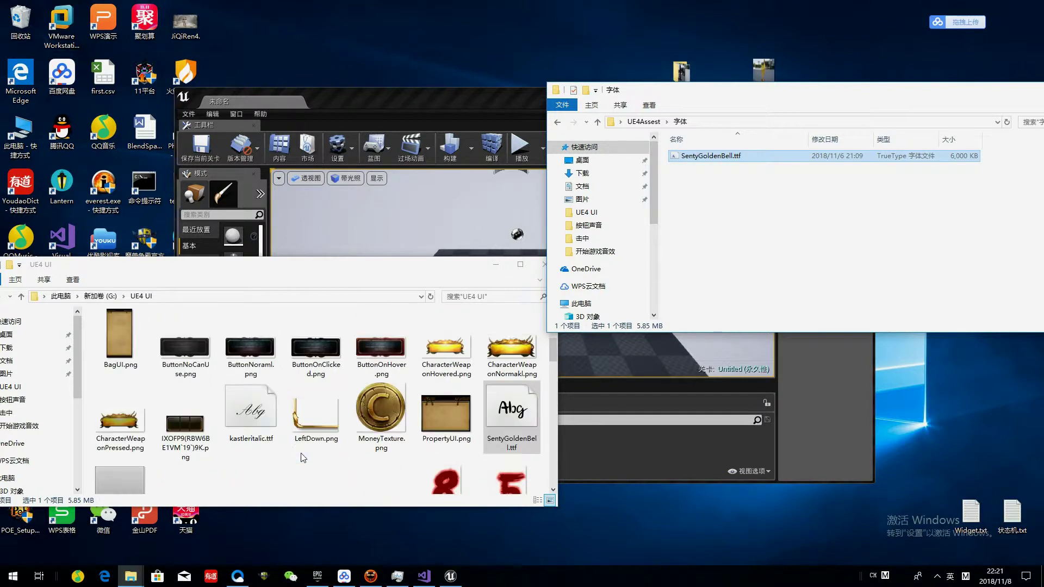
left_click_drag(250, 410, 772, 261)
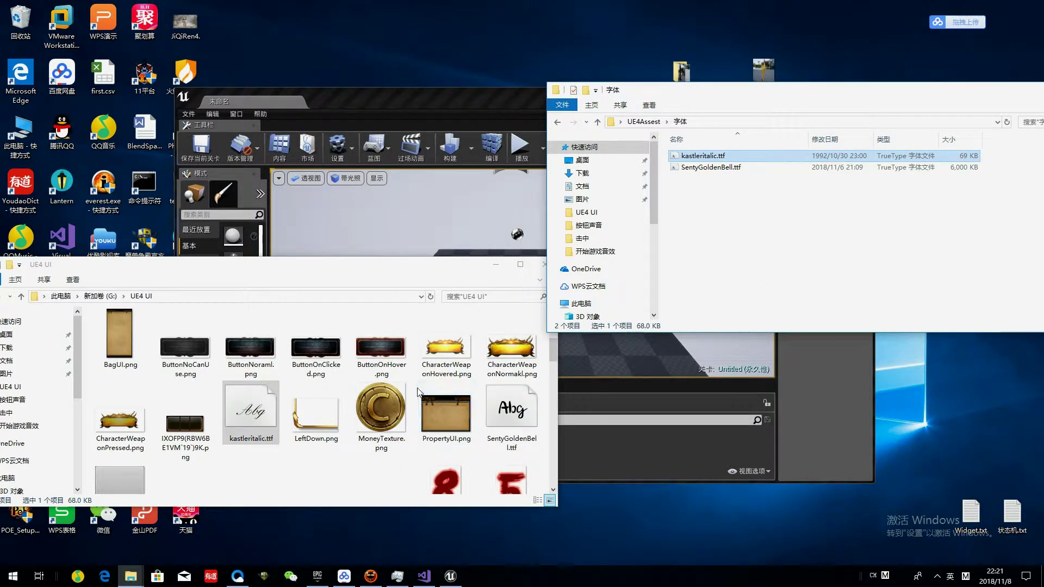
scroll(416, 395, "down", 2)
scroll(416, 394, "down", 5)
scroll(415, 394, "down", 2)
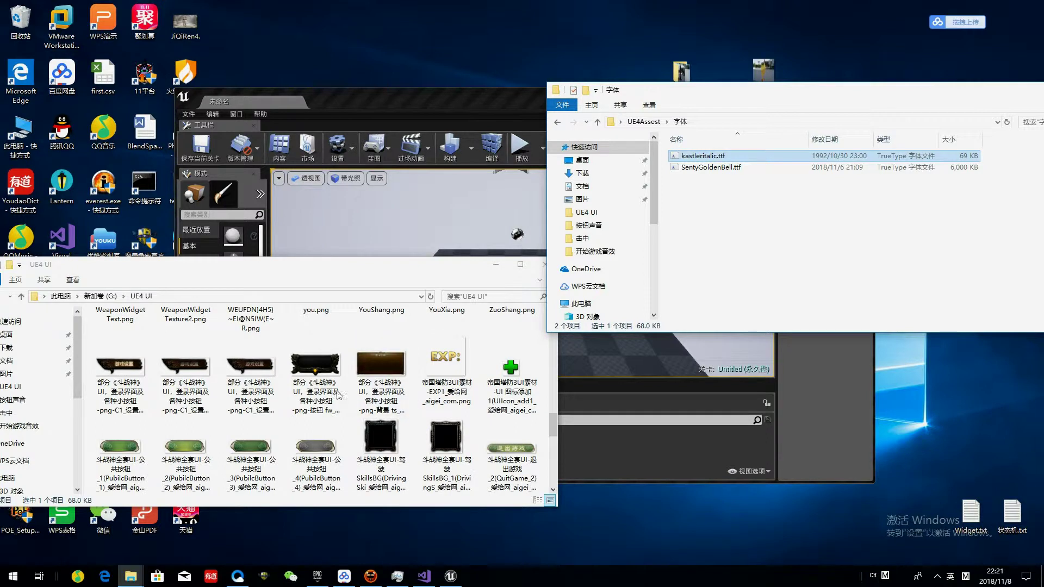
left_click(558, 123)
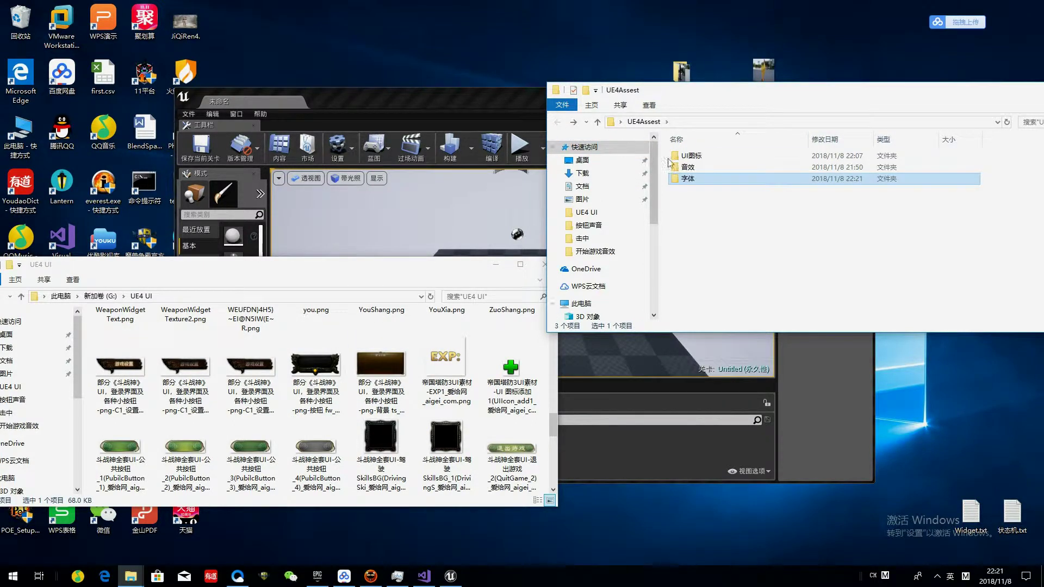
Copy the 斗战神 button images and the SkillsBG image into UI图标's 按钮图标 folder
double_click(679, 156)
double_click(691, 167)
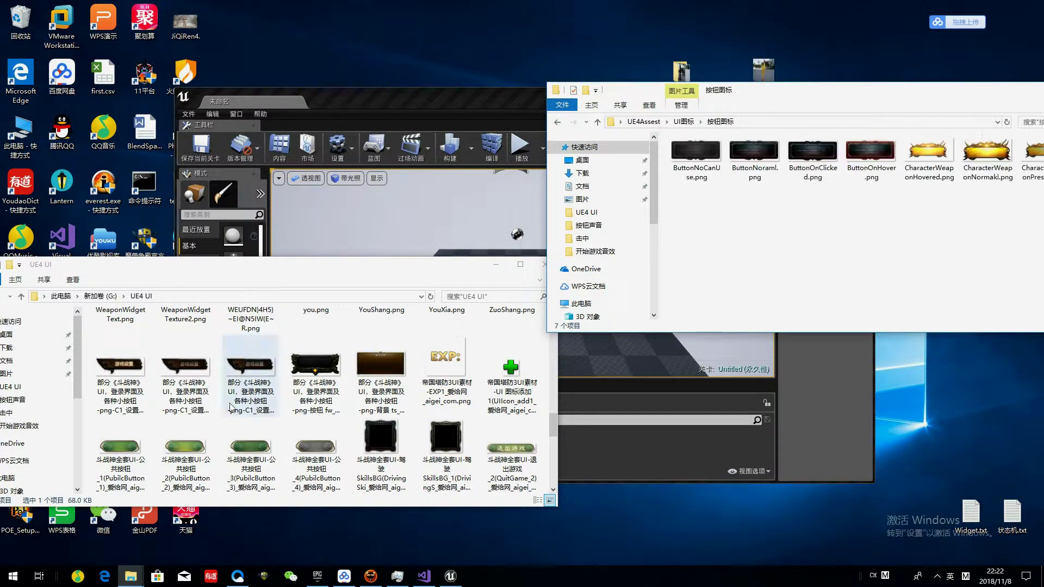
left_click_drag(137, 378, 816, 223)
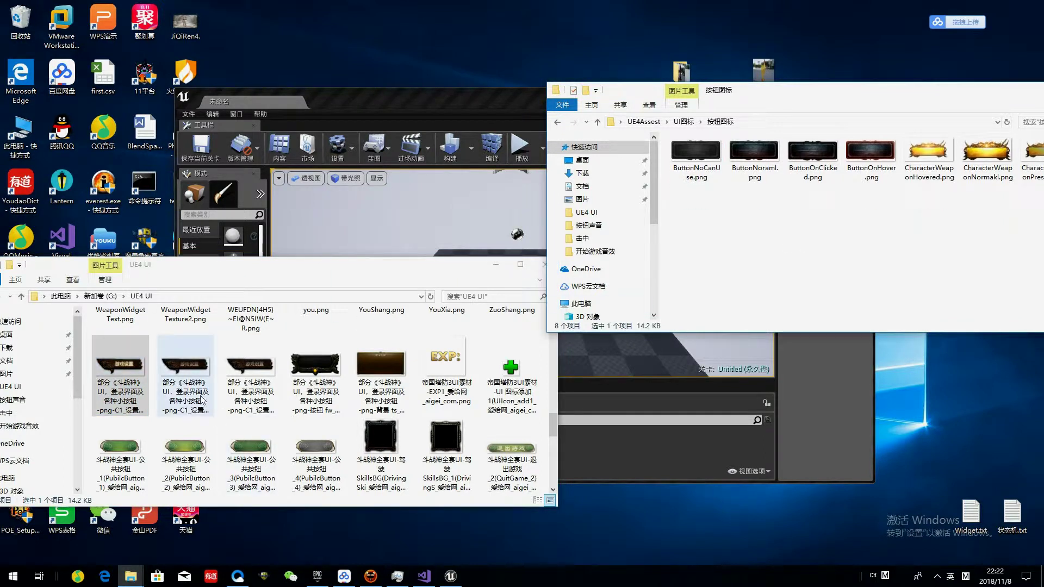
left_click_drag(202, 401, 756, 239)
left_click_drag(251, 381, 859, 275)
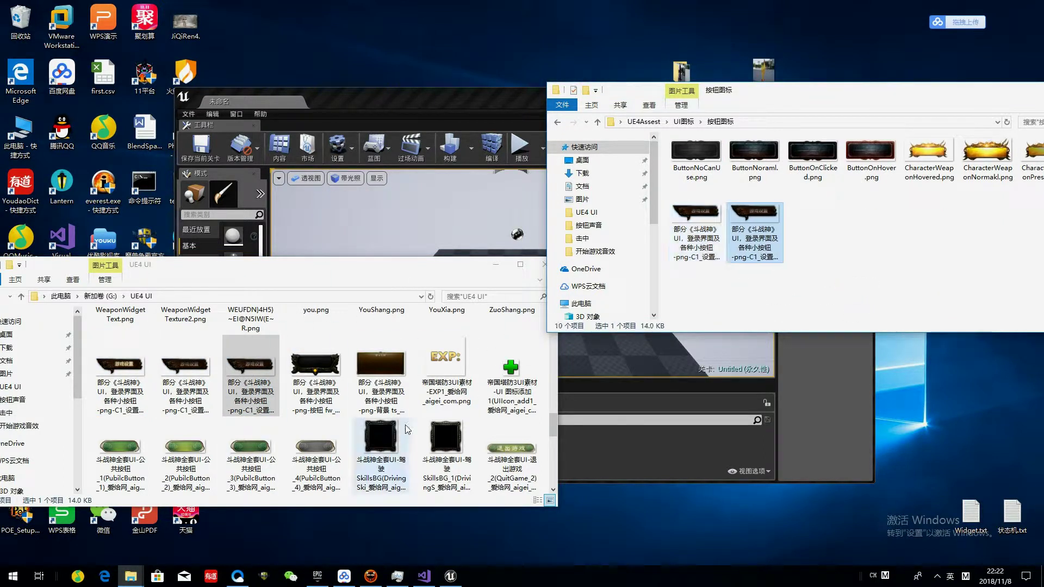
left_click_drag(380, 365, 813, 244)
scroll(389, 428, "down", 1)
left_click_drag(389, 428, 905, 254)
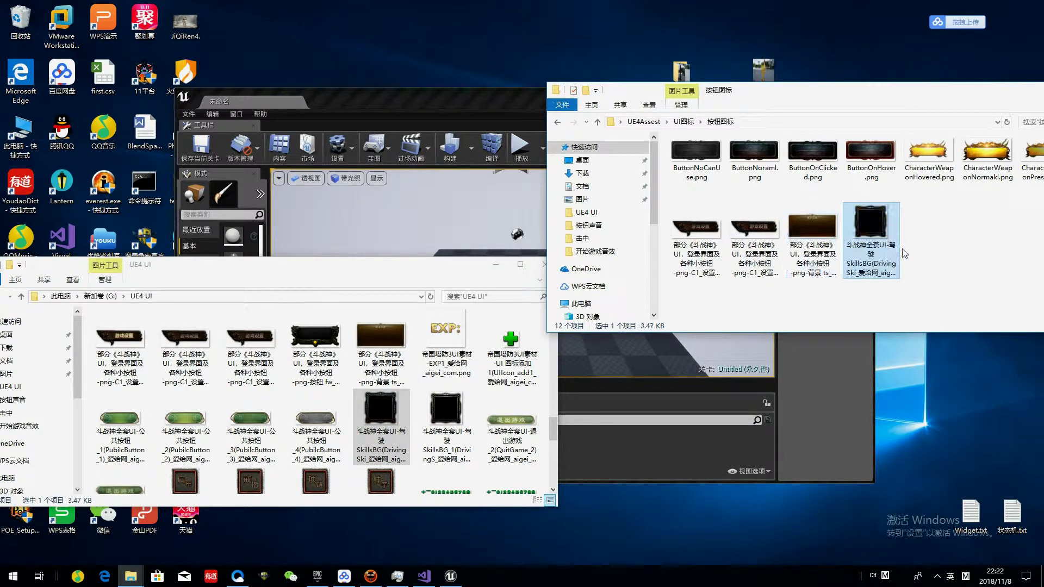
Copy the itembag 正力1 and 正力2 images and other icons into the inner UI图标 folder
left_click(558, 121)
double_click(692, 156)
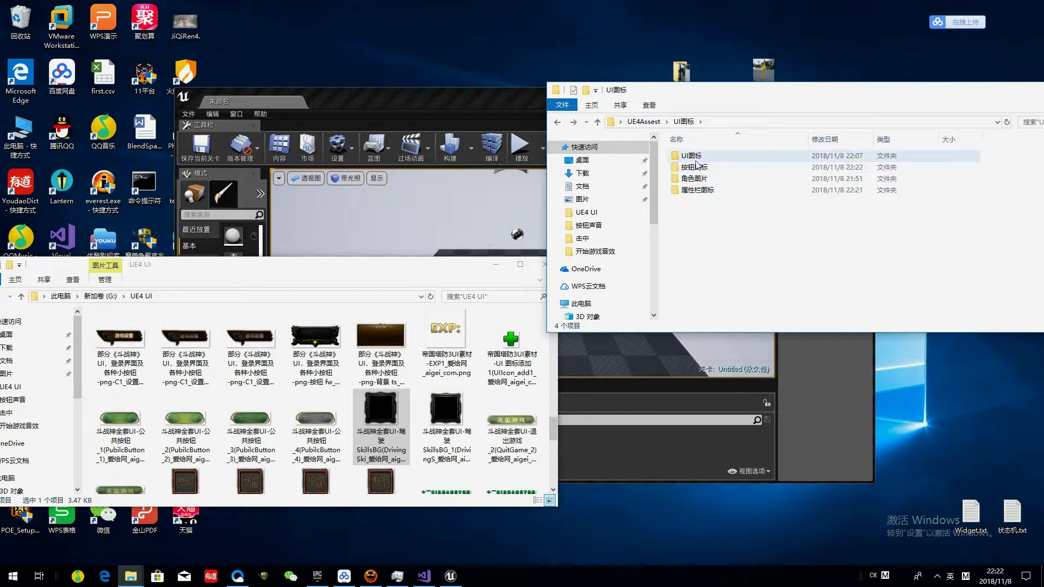
left_click_drag(390, 442, 761, 180)
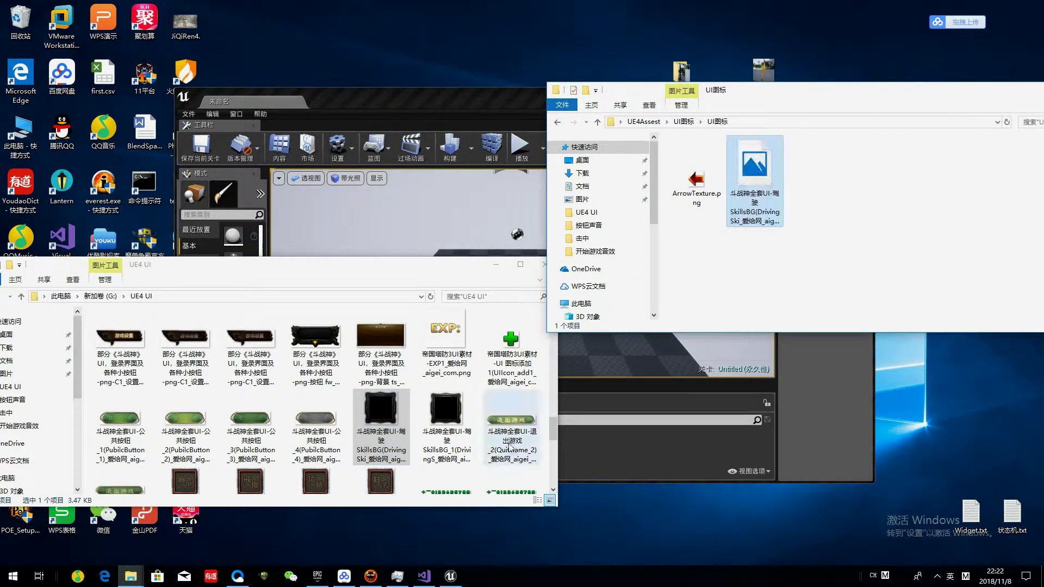
left_click_drag(446, 430, 924, 185)
scroll(450, 439, "down", 5)
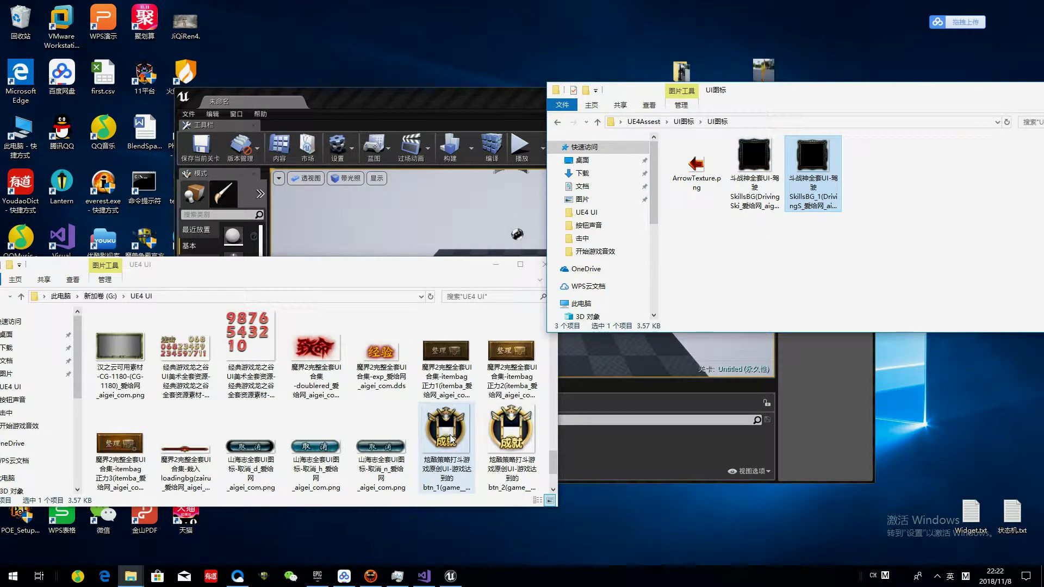
left_click_drag(446, 370, 816, 229)
left_click_drag(512, 369, 815, 245)
left_click_drag(134, 456, 859, 250)
scroll(254, 438, "down", 2)
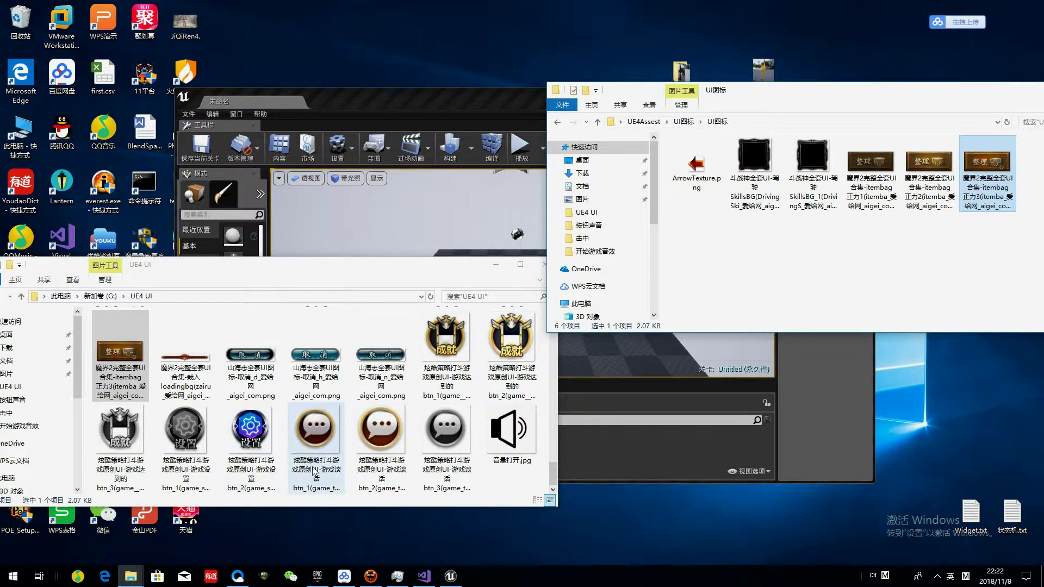
scroll(312, 466, "up", 5)
scroll(312, 466, "up", 5)
scroll(312, 466, "up", 5)
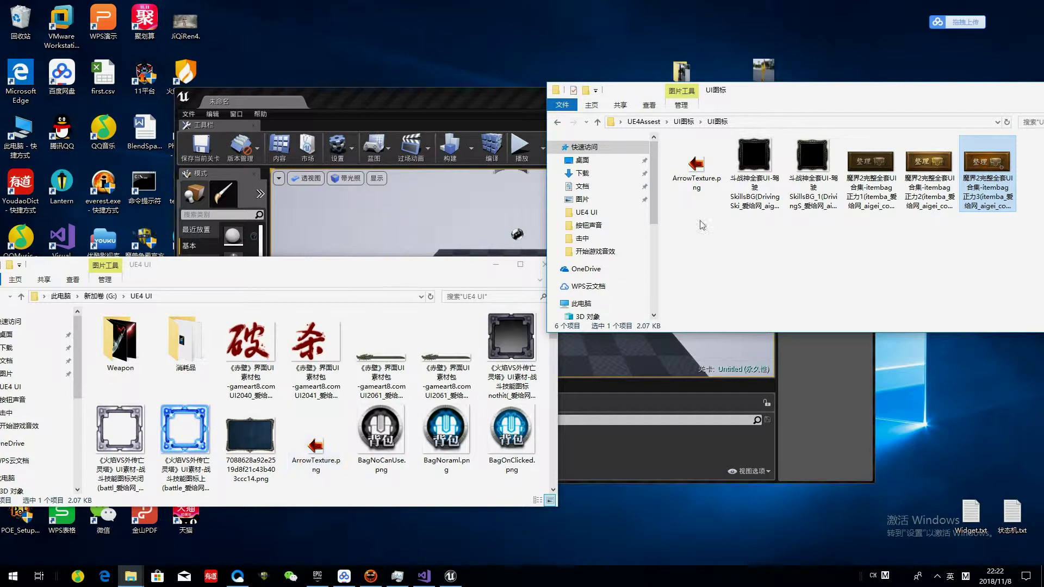
Copy BagNoCanUse.png, BagNoraml.png and BagOnClicked.png into the 按钮图标 folder
left_click(558, 123)
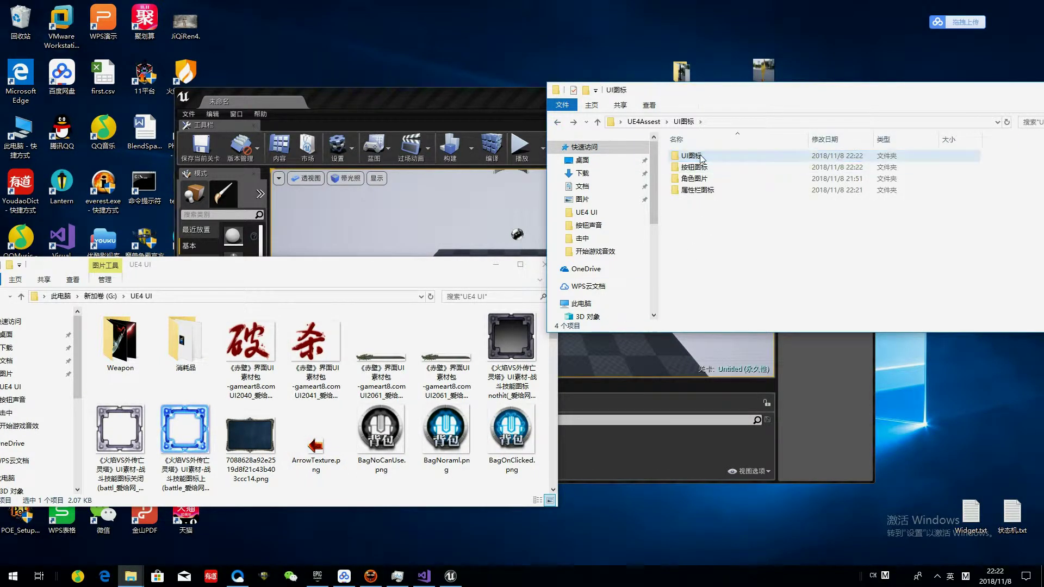
double_click(701, 157)
key("alt+Left")
double_click(693, 167)
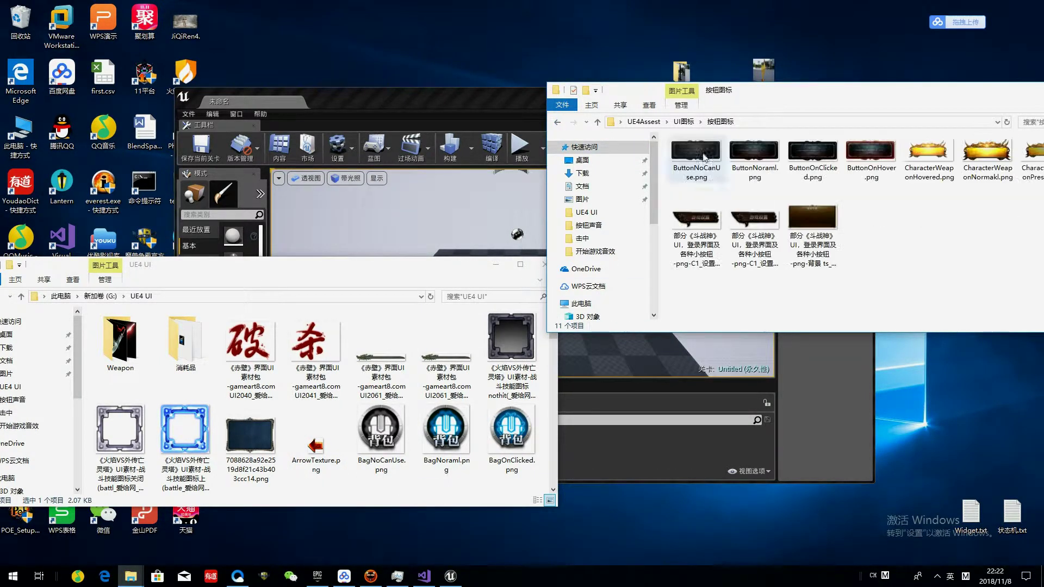
left_click_drag(762, 89, 596, 59)
left_click_drag(381, 429, 756, 250)
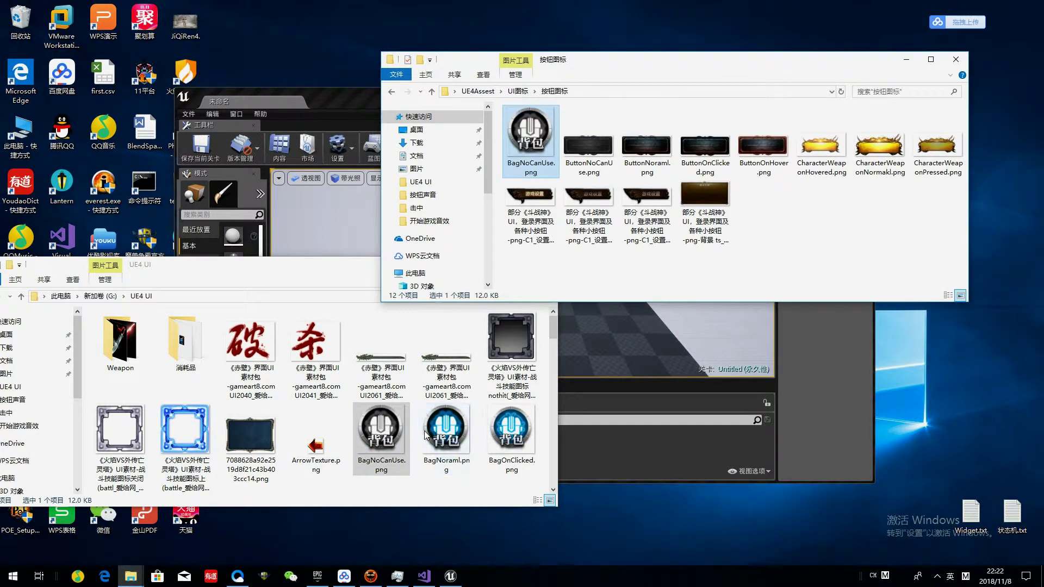
left_click_drag(446, 435, 756, 245)
left_click_drag(511, 435, 756, 245)
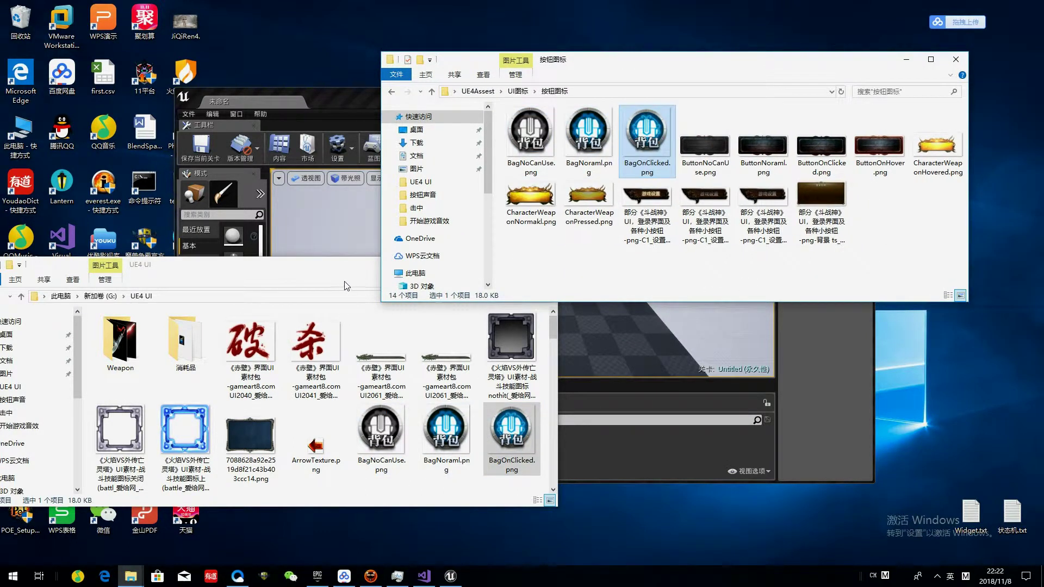
Copy the two 赤壁 UI2061 images and the nothit and blue skill-frame icons into the inner UI图标 folder
left_click(438, 275)
left_click(518, 91)
double_click(525, 138)
left_click_drag(381, 353, 789, 179)
left_click_drag(446, 354, 756, 223)
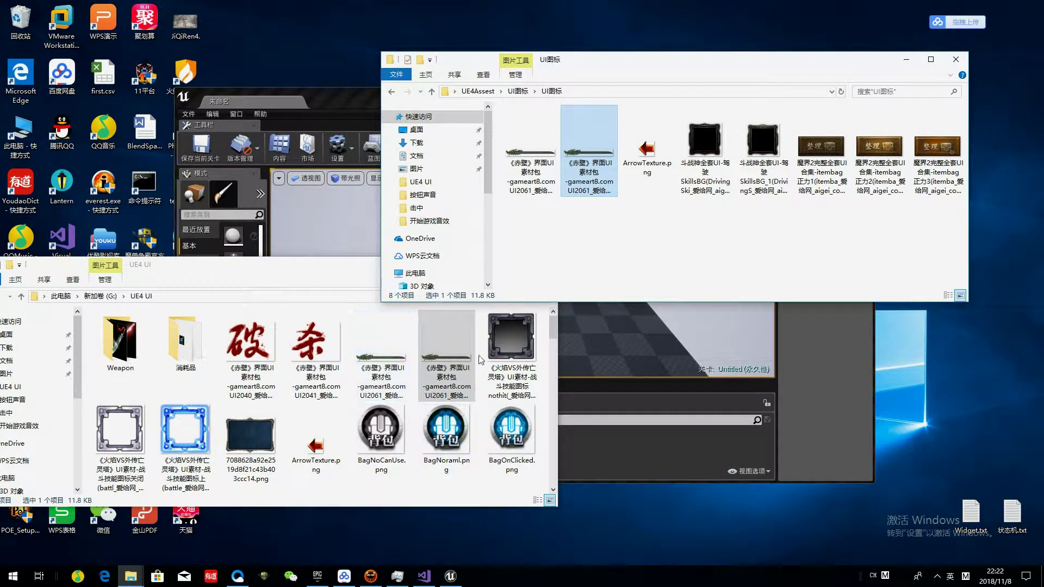
left_click_drag(511, 342, 607, 239)
left_click_drag(120, 430, 700, 275)
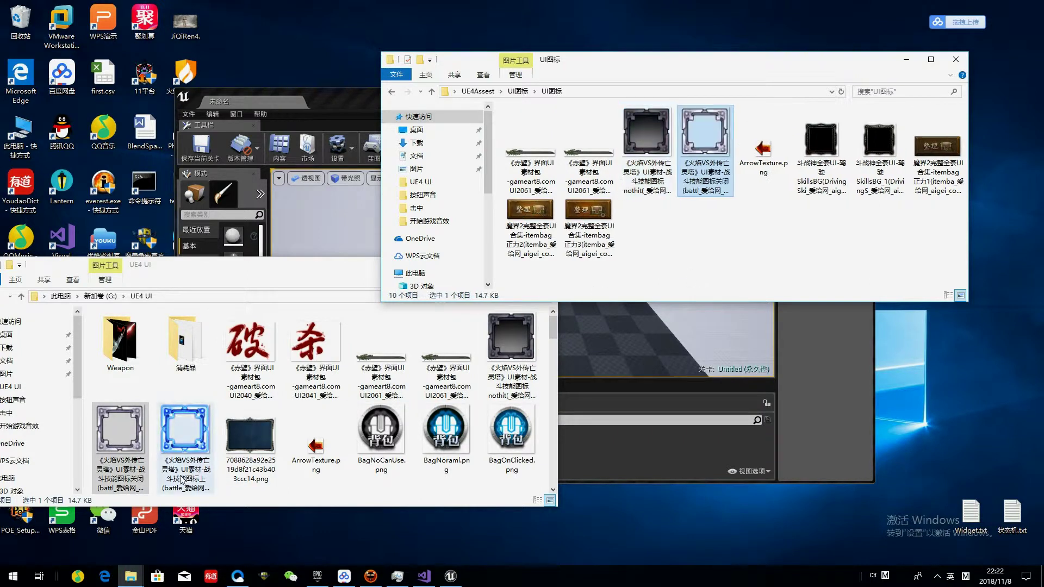
left_click_drag(185, 429, 718, 272)
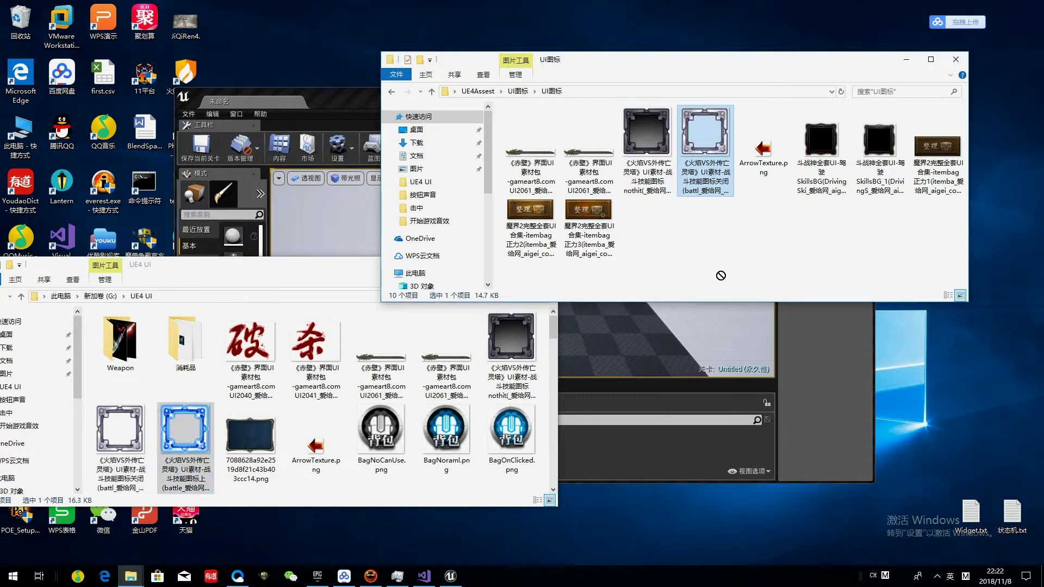
left_click(391, 91)
left_click(508, 208)
Create two new folders in UI图标 named 武器 and 消耗品
right_click(575, 228)
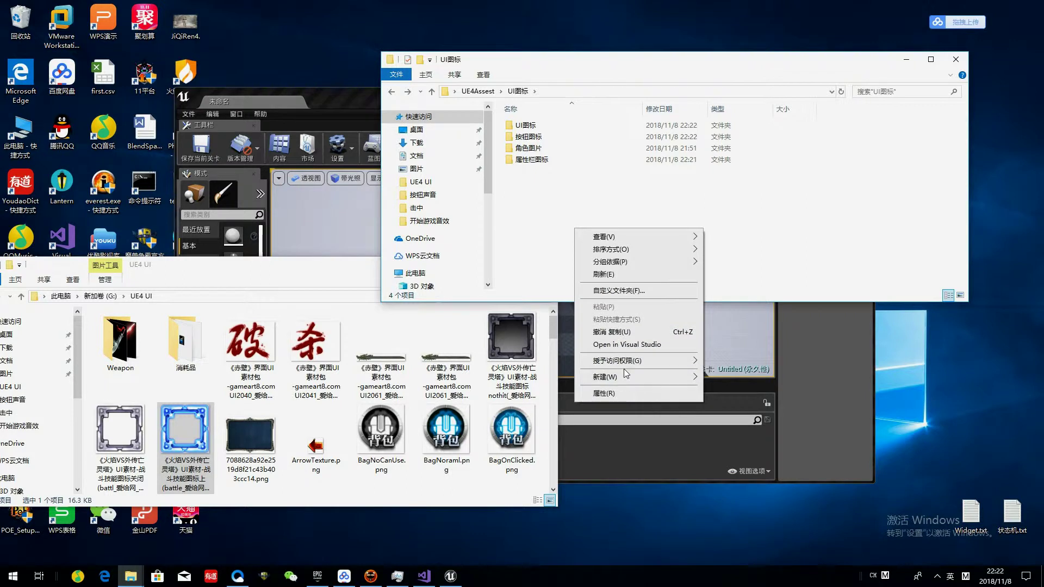
mouse_move(641, 377)
left_click(775, 378)
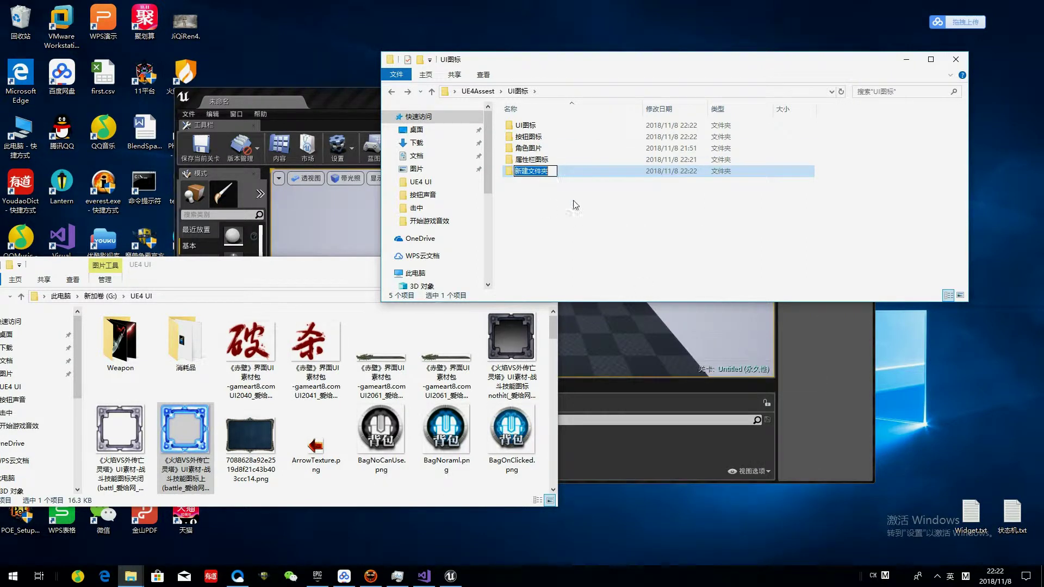
type("武器")
right_click(560, 214)
mouse_move(680, 364)
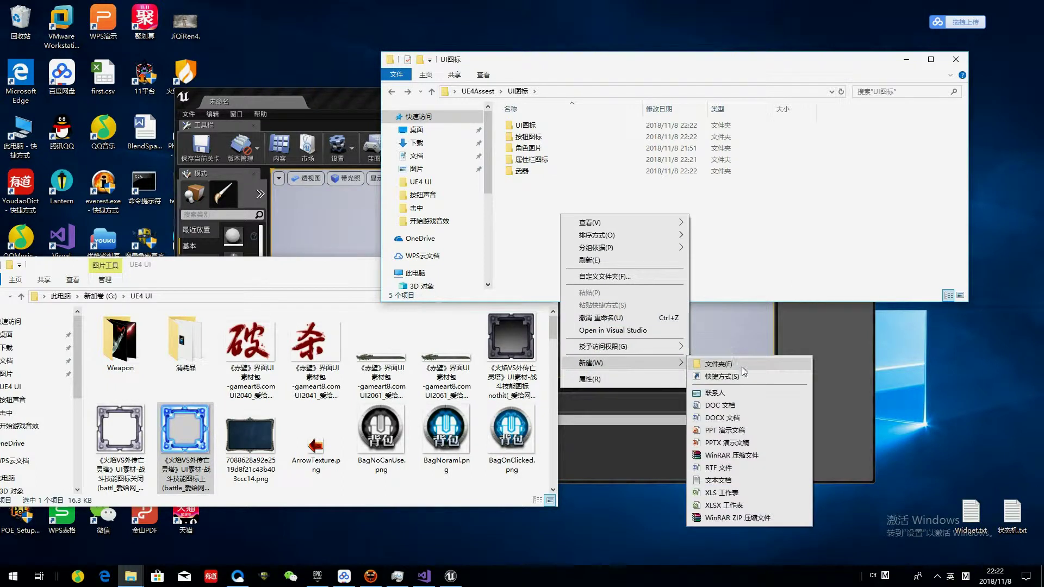
left_click(740, 363)
key("shift")
type("xi")
type("下好拼")
type("xia")
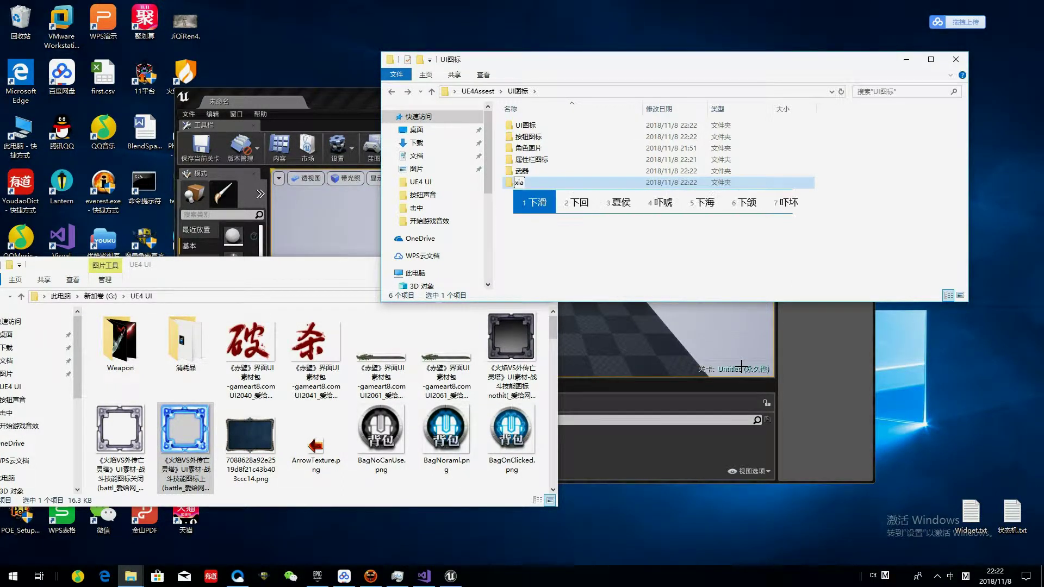
type("h")
type("消耗品")
left_click(583, 273)
Copy the four images from the Weapon source folder into 武器
double_click(522, 171)
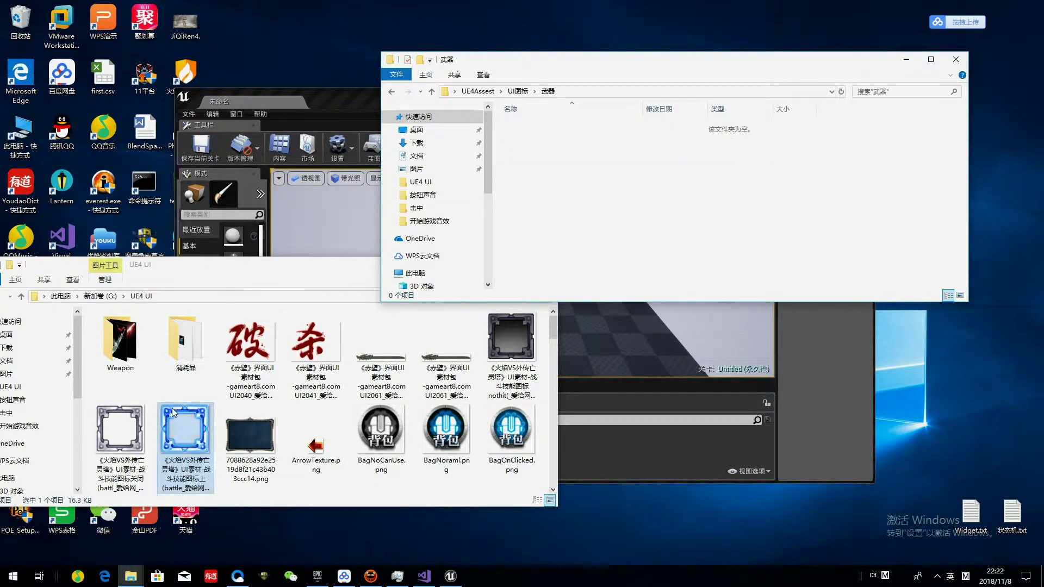
double_click(141, 369)
left_click_drag(435, 442, 93, 311)
left_click_drag(234, 337, 588, 225)
left_click_drag(158, 269, 177, 272)
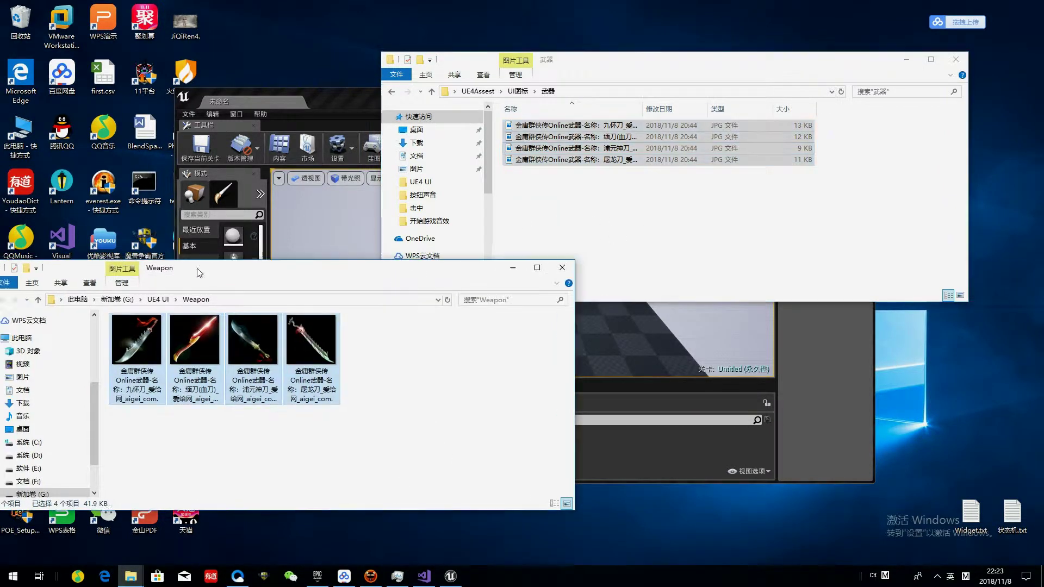
Copy the six potion icons into 消耗品, close Explorer and maximize the Unreal editor
left_click(15, 299)
double_click(198, 343)
left_click_drag(492, 439, 110, 313)
left_click(391, 92)
double_click(563, 183)
left_click_drag(196, 337, 536, 298)
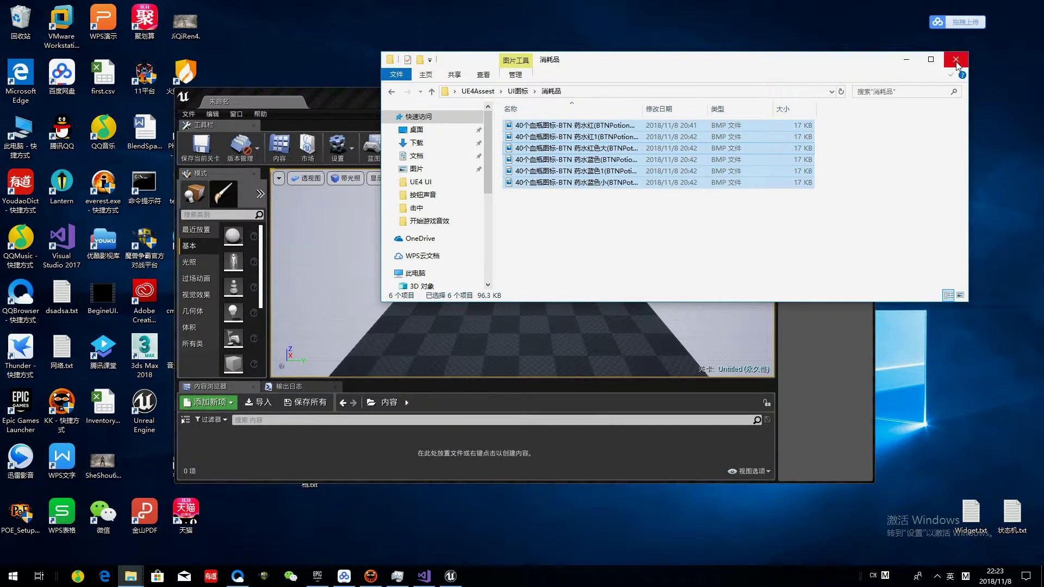
left_click(957, 62)
double_click(449, 98)
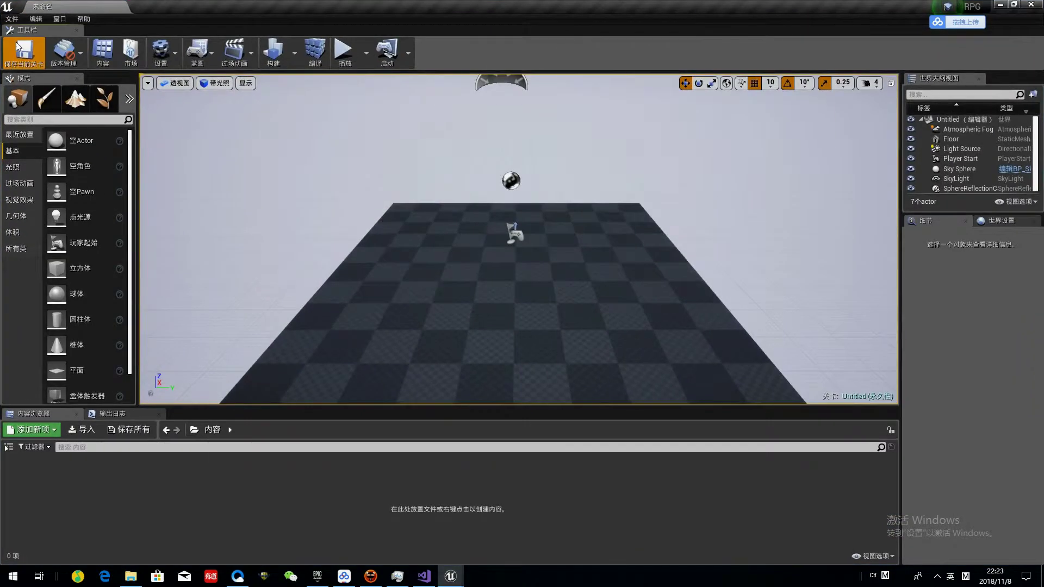
Create a new folder named Assest under the Content folder
left_click(18, 47)
left_click(822, 105)
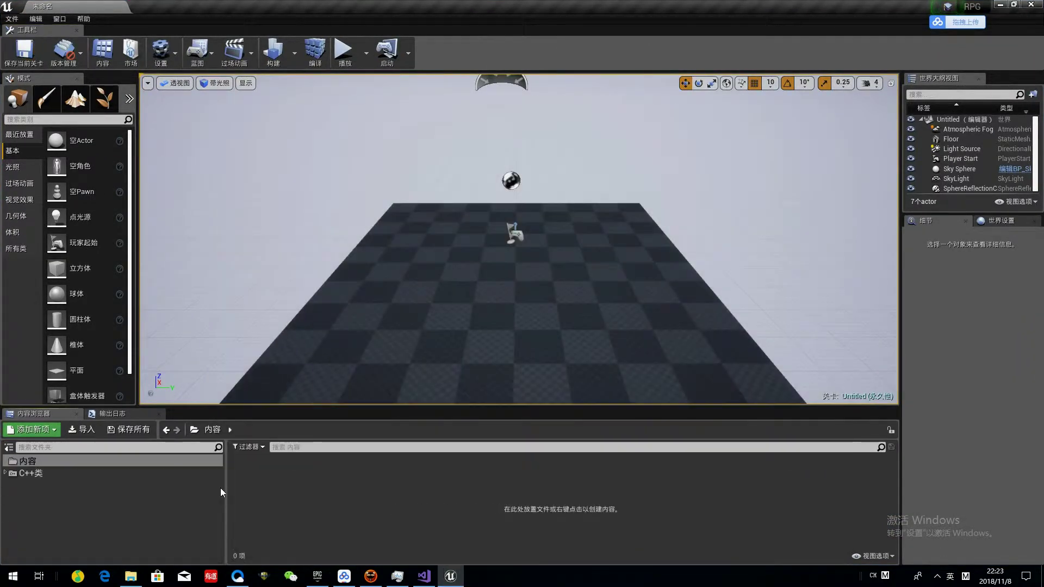
left_click_drag(225, 522, 71, 533)
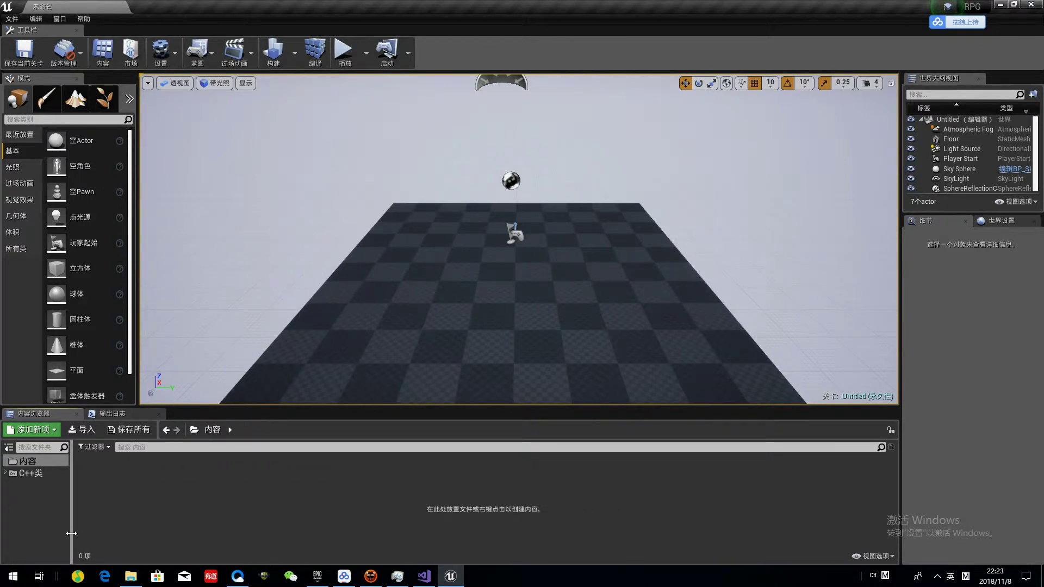
right_click(47, 469)
mouse_move(125, 241)
left_click(155, 254)
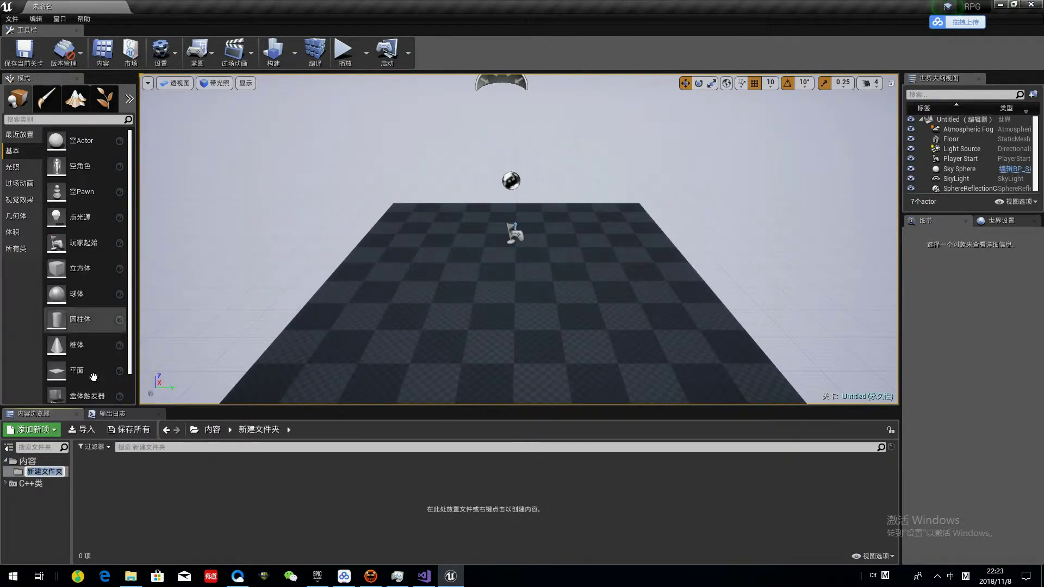
left_click(57, 472)
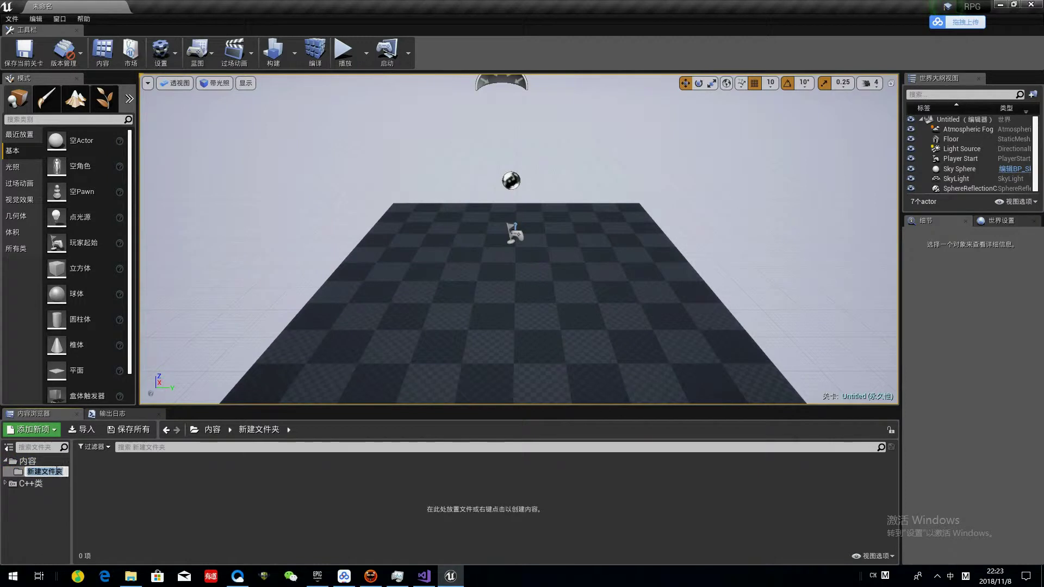
type("As'ssses")
key("shift")
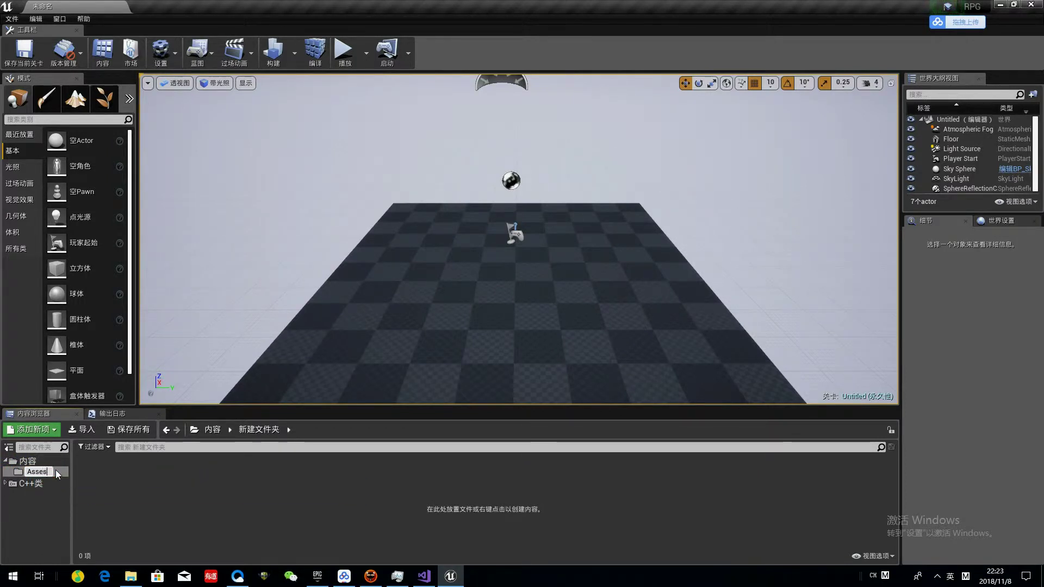
key("Return")
Create a Map subfolder inside Assest
left_click(24, 52)
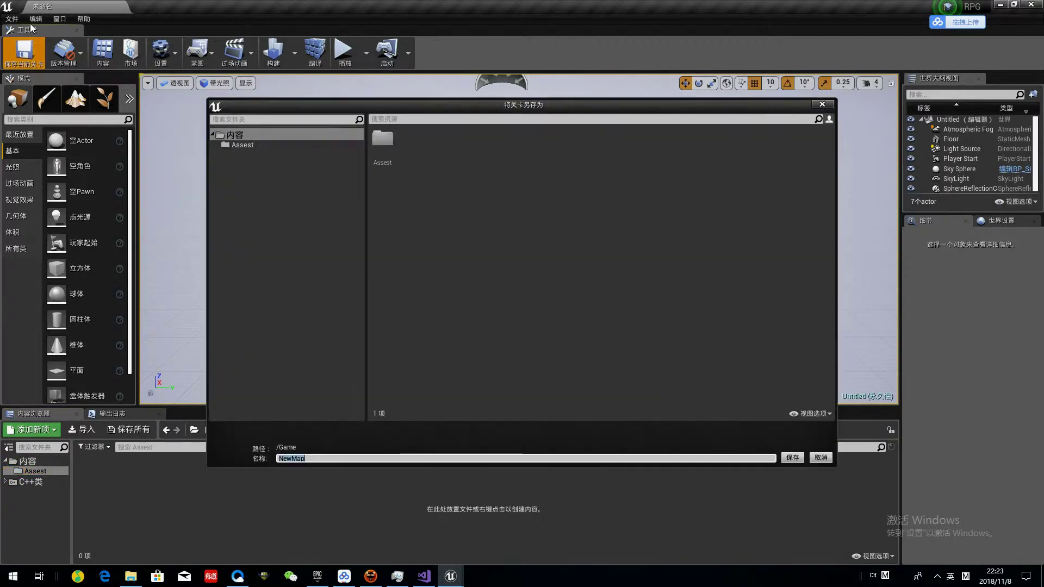
left_click(822, 104)
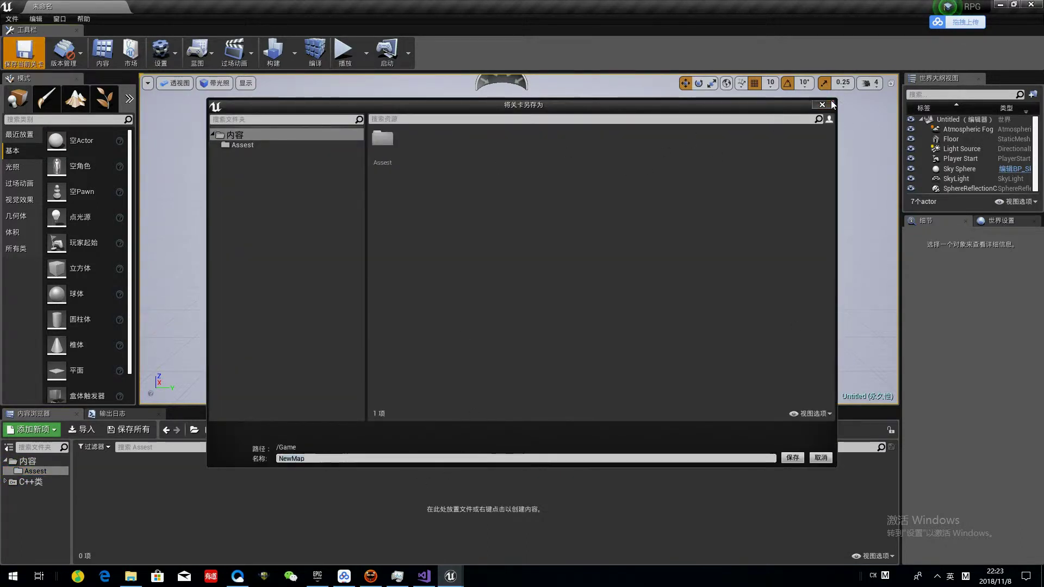
right_click(52, 474)
left_click(134, 243)
type("Map")
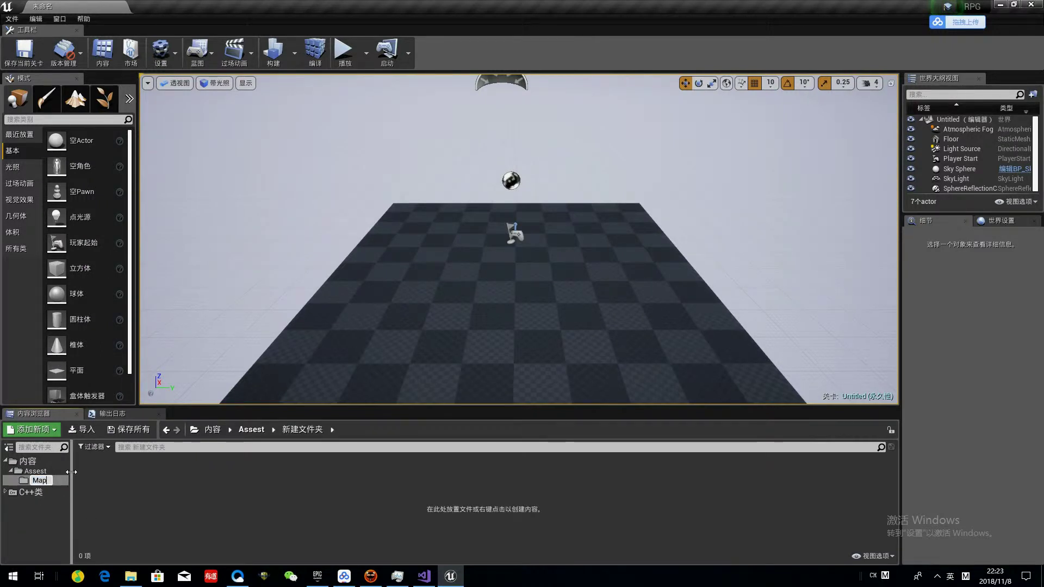
key("Return")
left_click(11, 19)
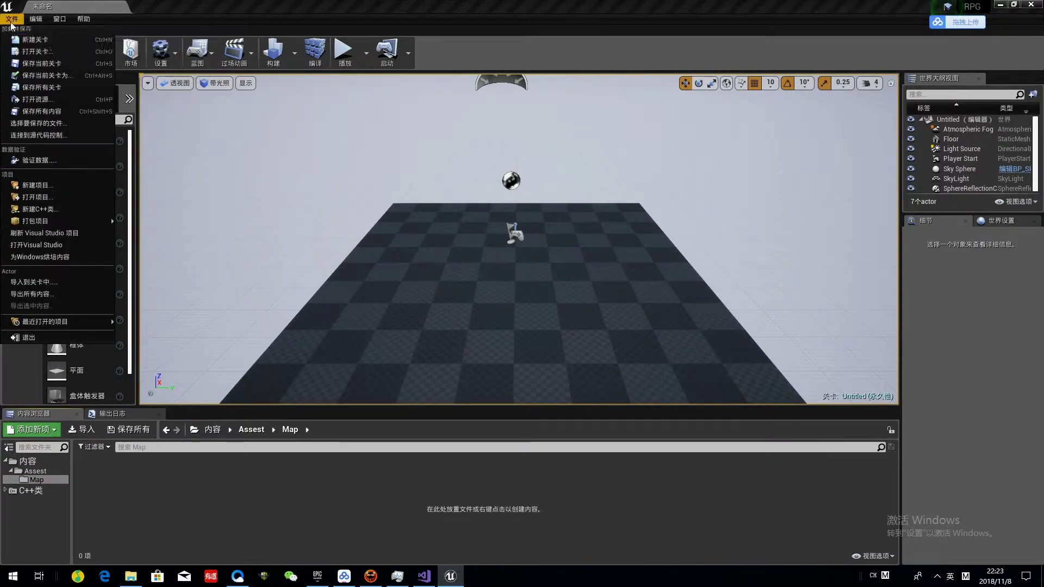
Create a new default level and save it as FirstMap in Assest/Map
left_click(20, 41)
left_click(652, 168)
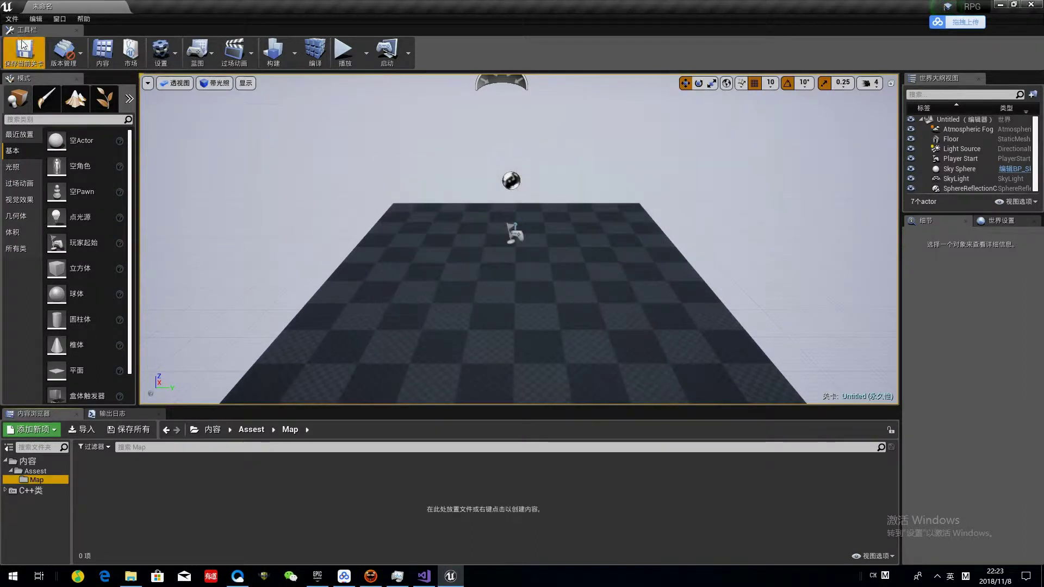
left_click(24, 52)
double_click(373, 145)
double_click(377, 145)
left_click(321, 459)
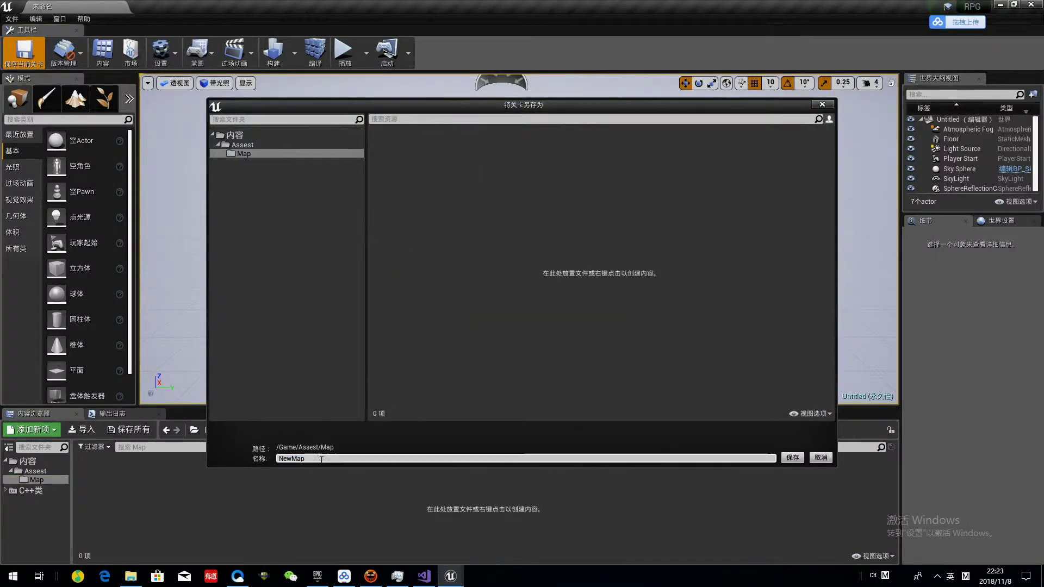
key("BackSpace")
type("FirstMap")
left_click(793, 458)
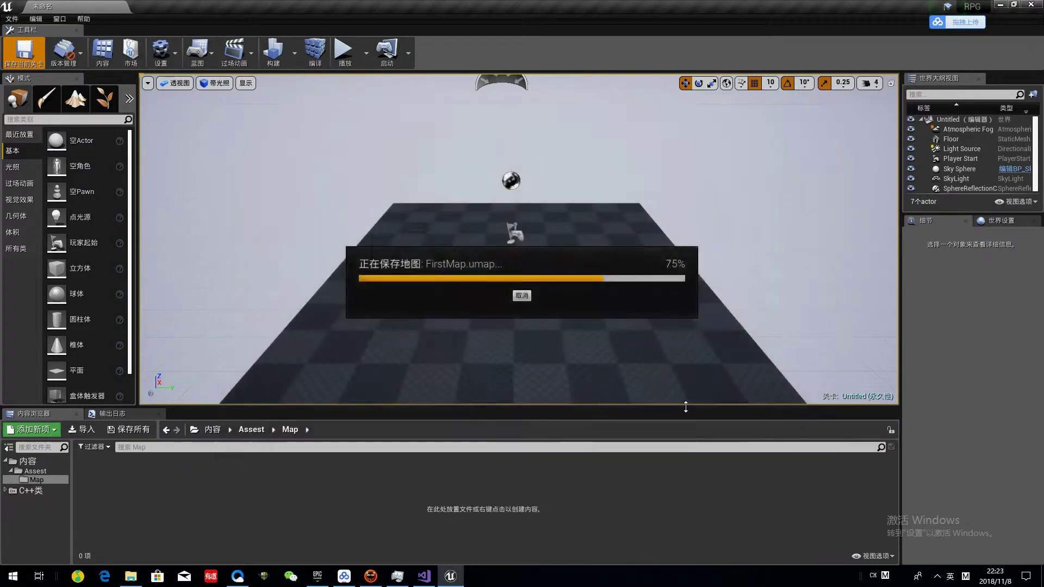
Create a BaseCharacter C++ class with Character as its parent in the RPG classes folder
left_click(31, 490)
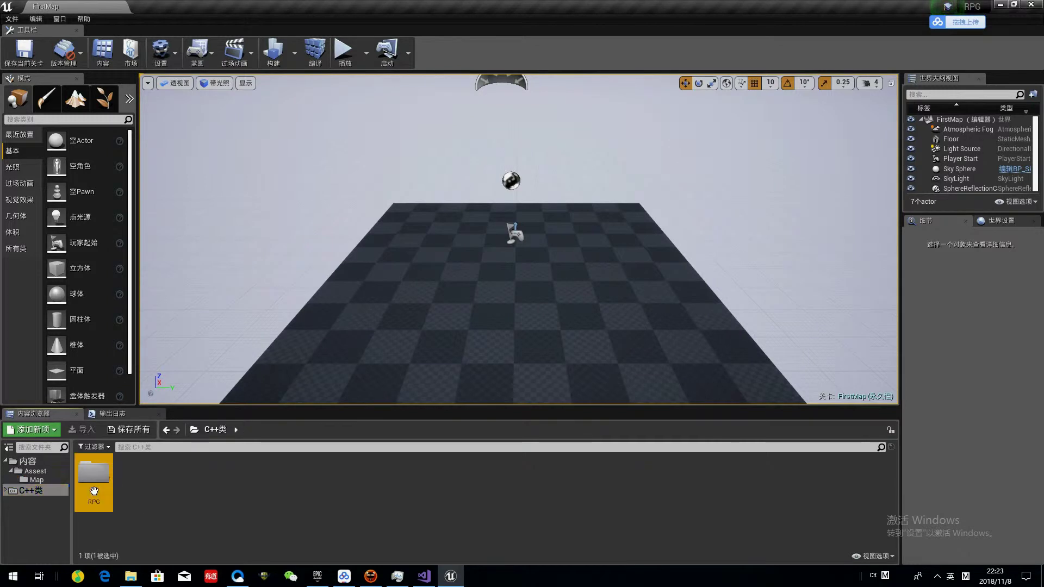
double_click(94, 473)
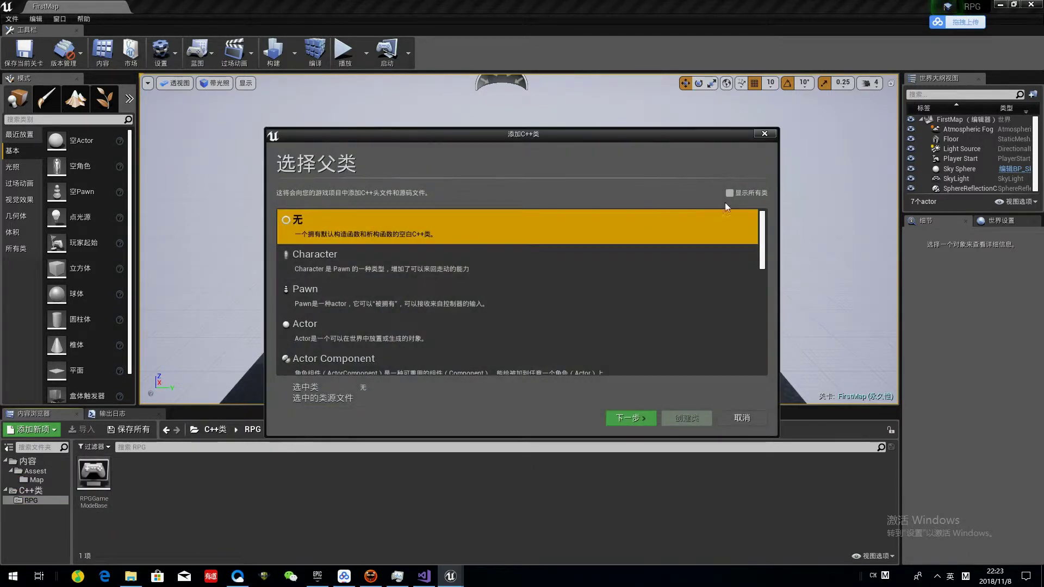
left_click(463, 261)
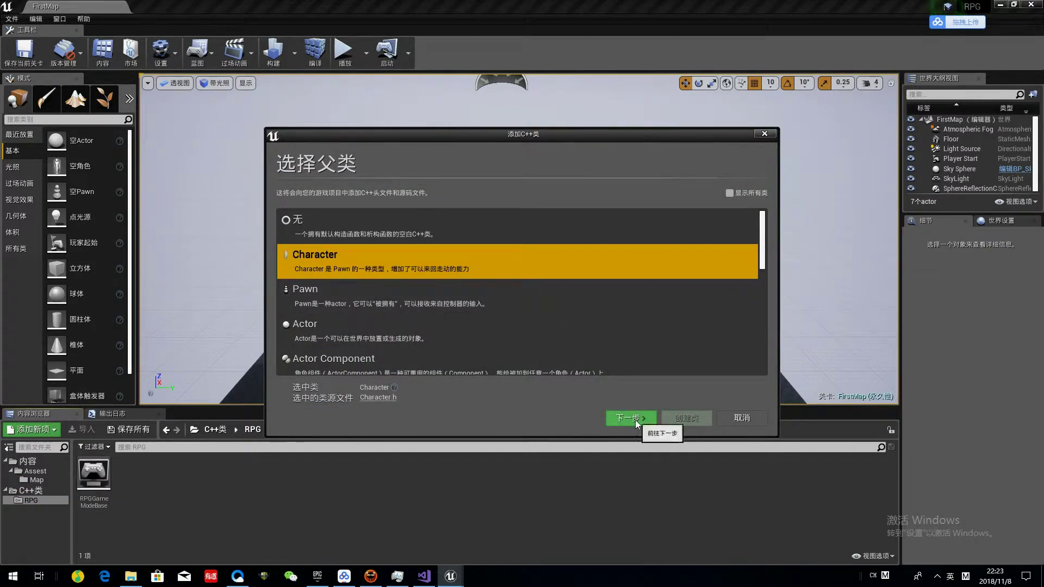
left_click(635, 418)
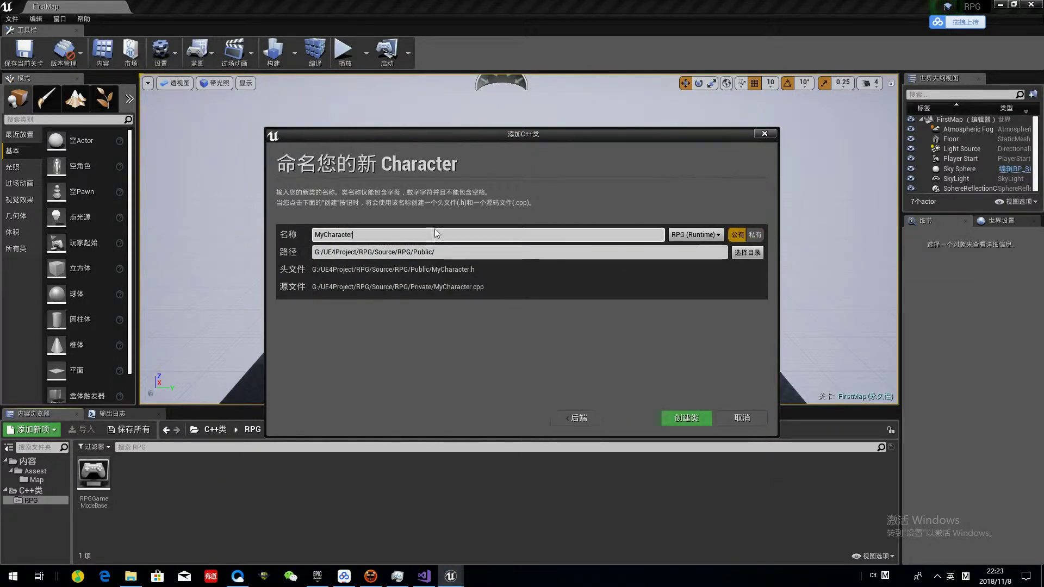
type("Base")
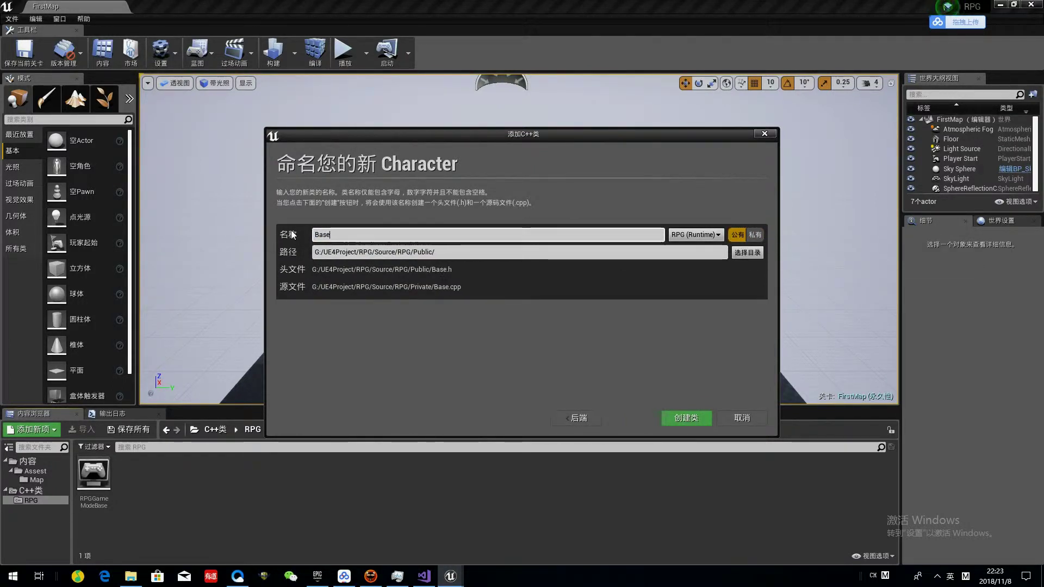
type("Character")
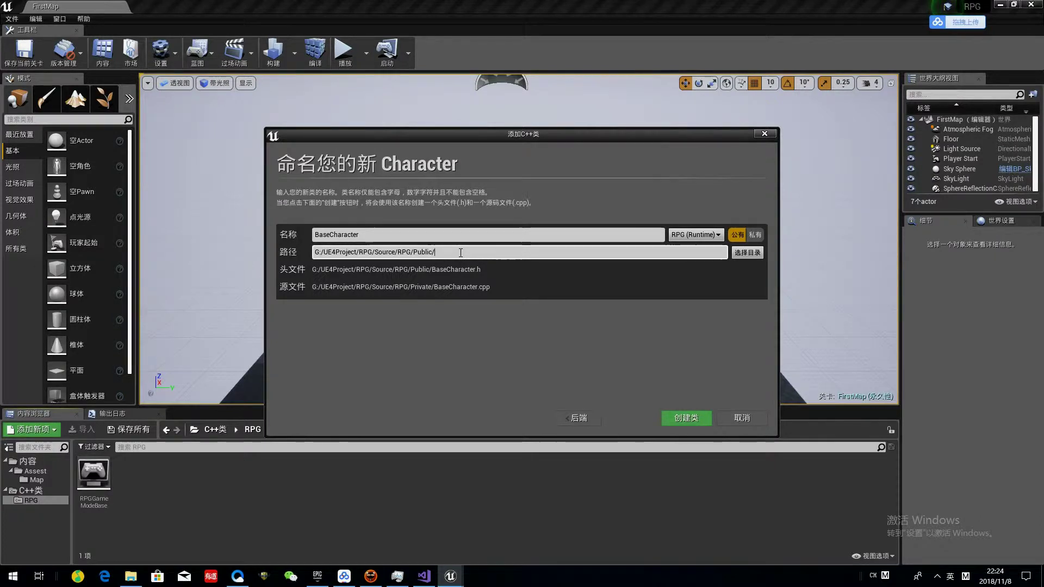
left_click(686, 418)
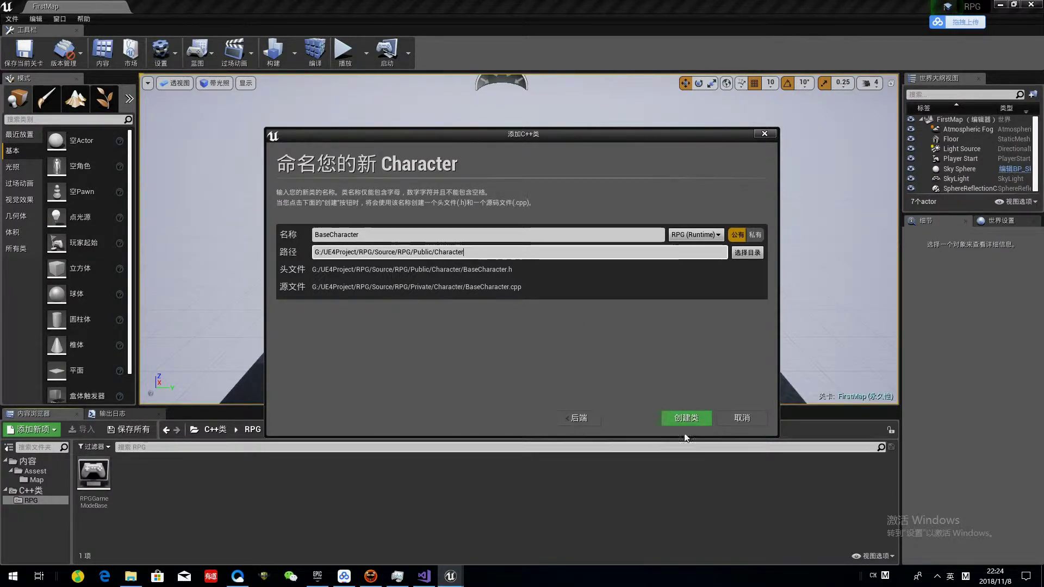
While the class compiles, check Baidu Netdisk and the G: drive, then pause the screen recording
left_click(338, 574)
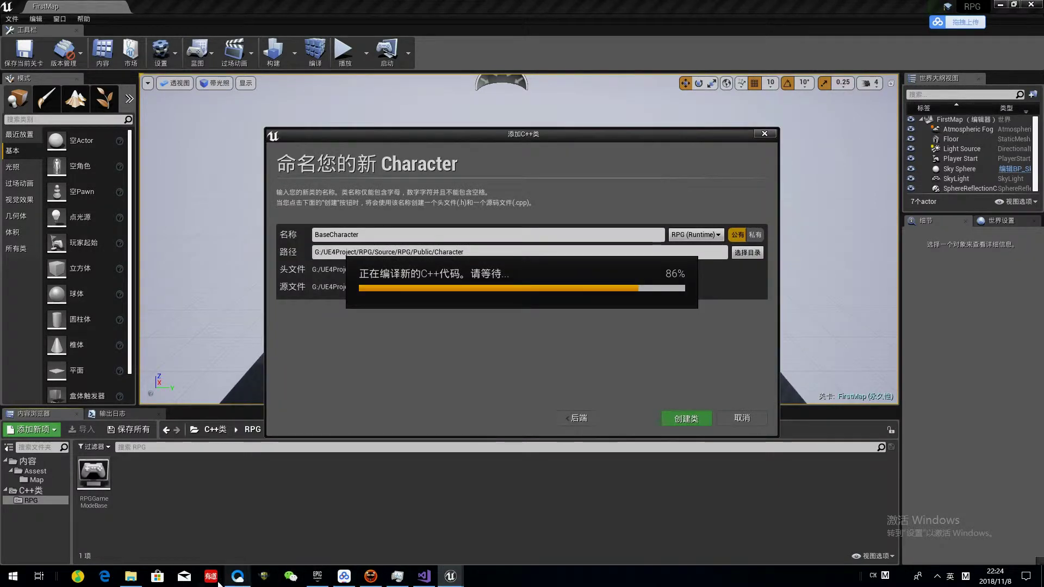
left_click(130, 577)
left_click(1030, 5)
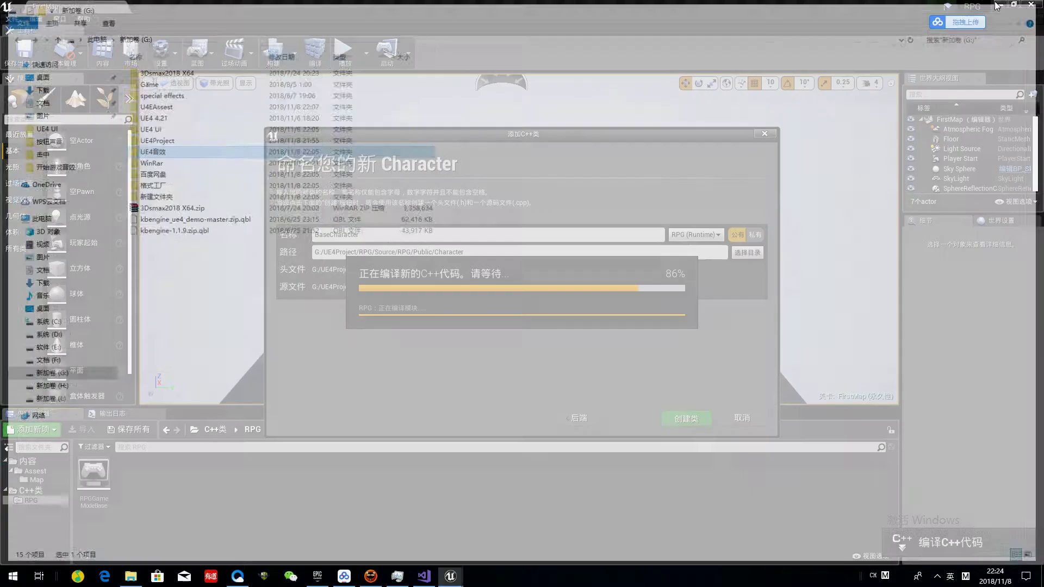
left_click(937, 577)
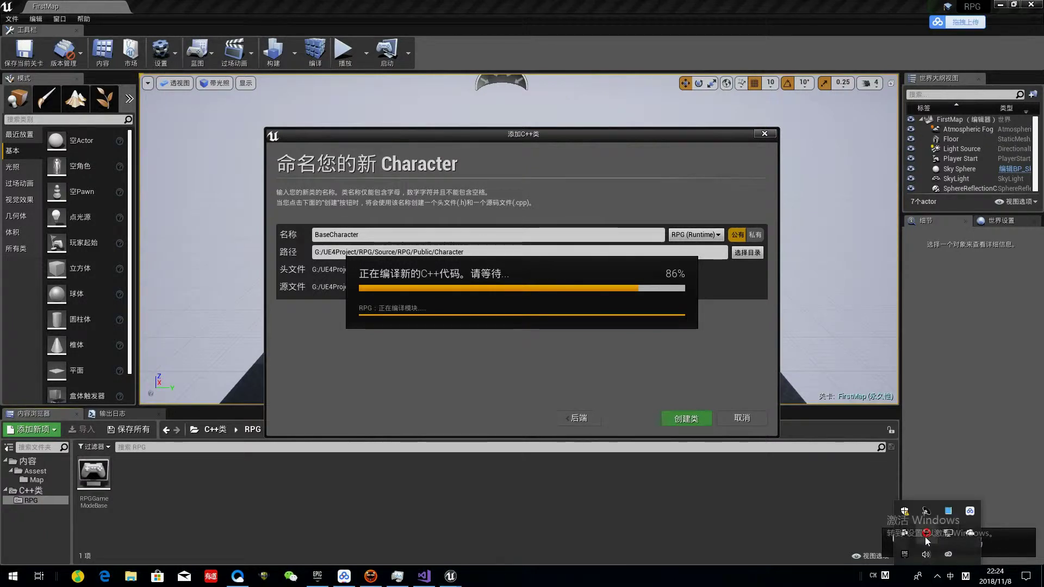
left_click(926, 537)
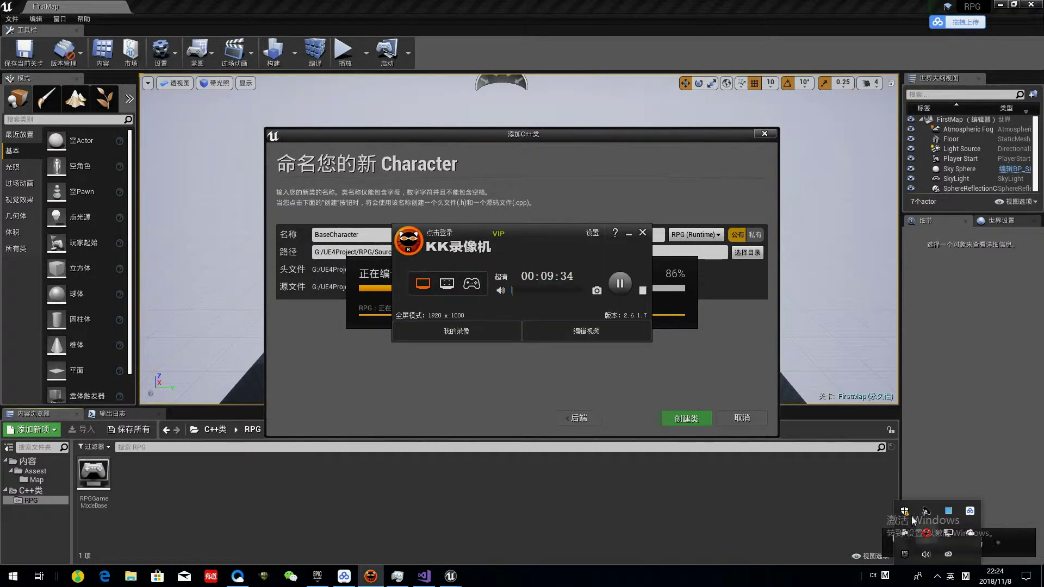
left_click(620, 284)
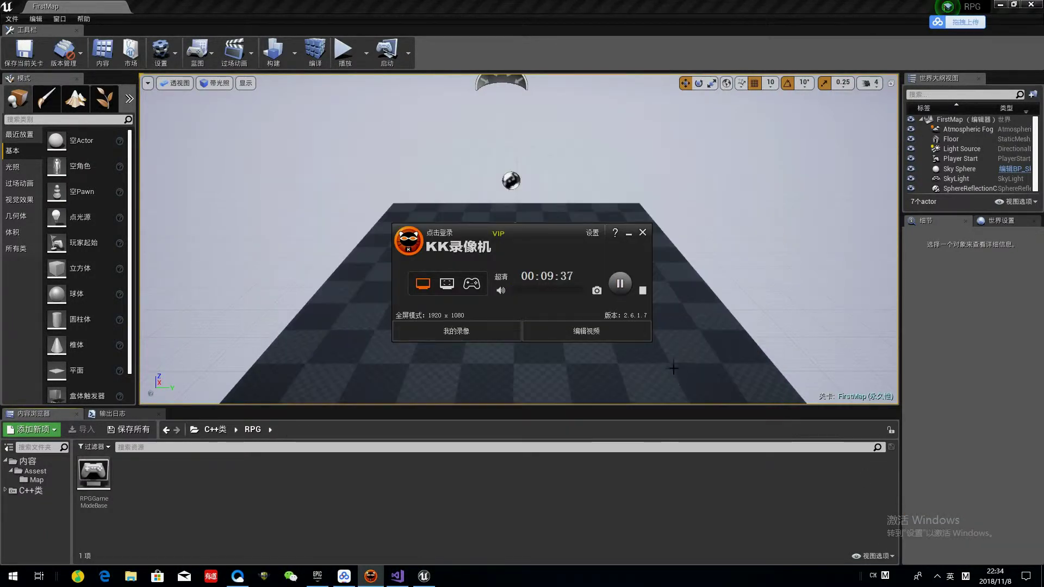
Minimize the open windows and browse UE4Assest > 音效 > UI按钮音效, then show the desktop
left_click(630, 237)
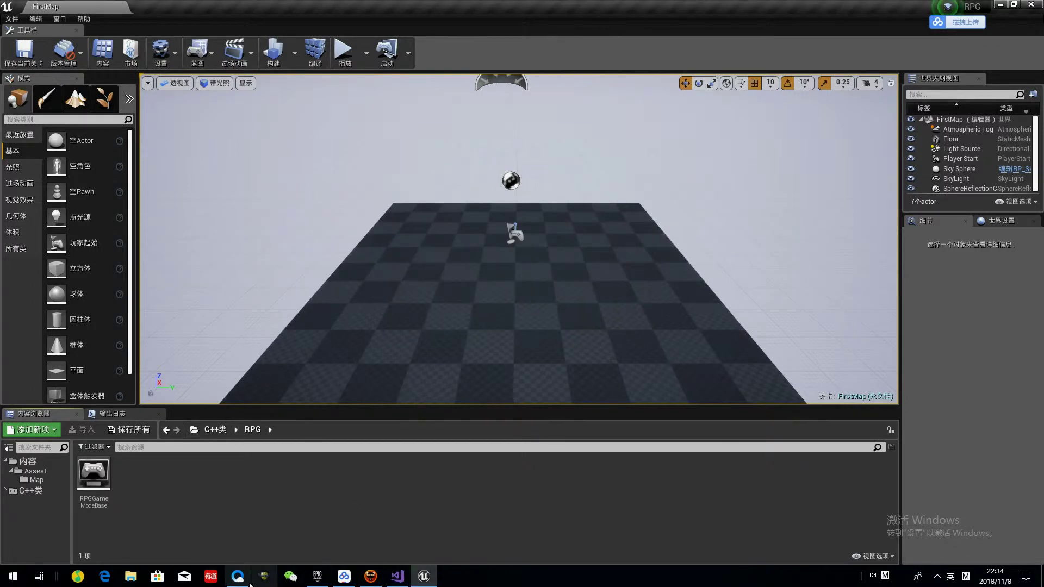
left_click(999, 5)
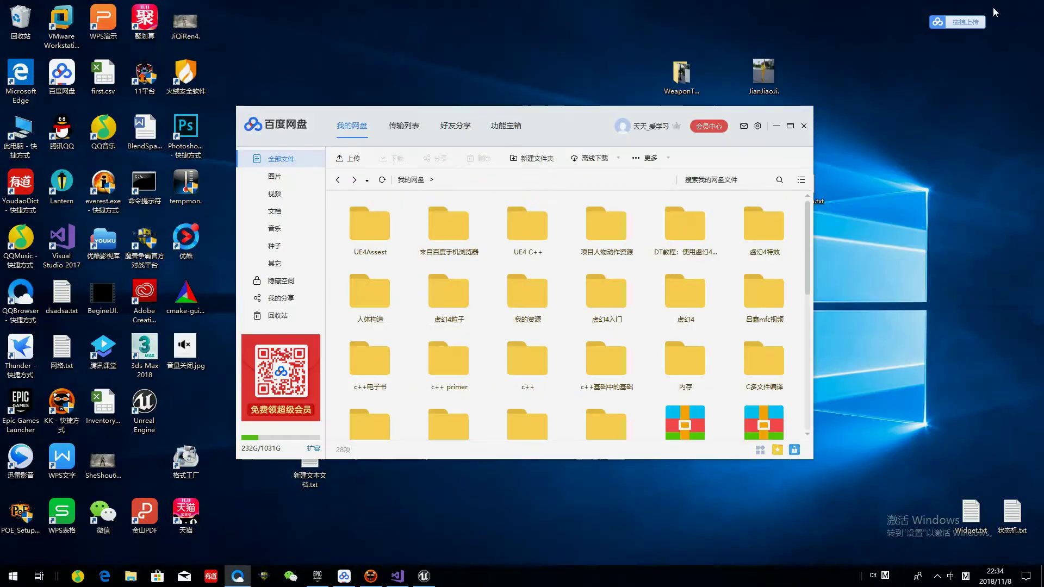
left_click(774, 126)
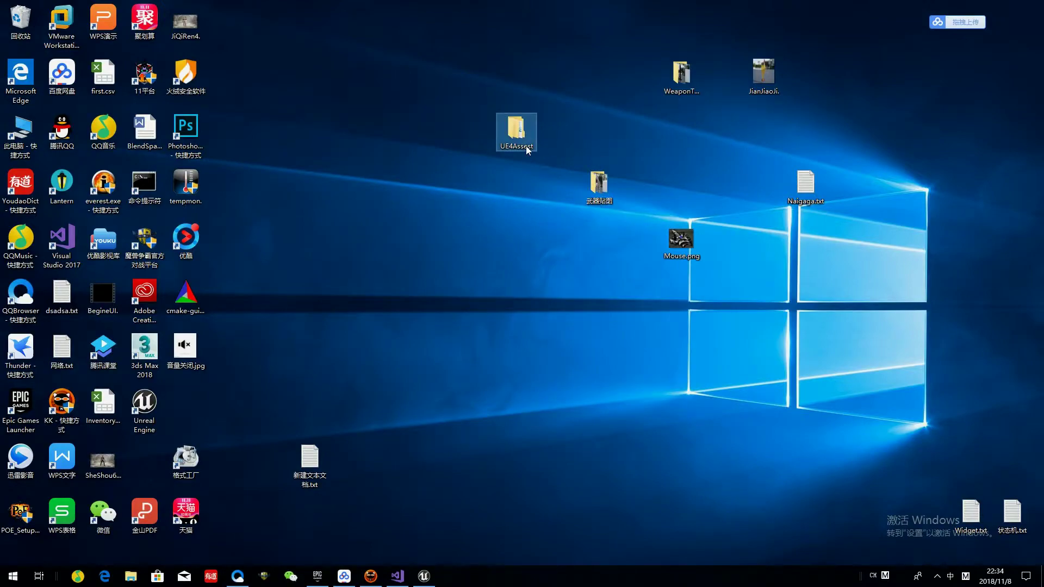
double_click(527, 151)
double_click(279, 80)
double_click(289, 71)
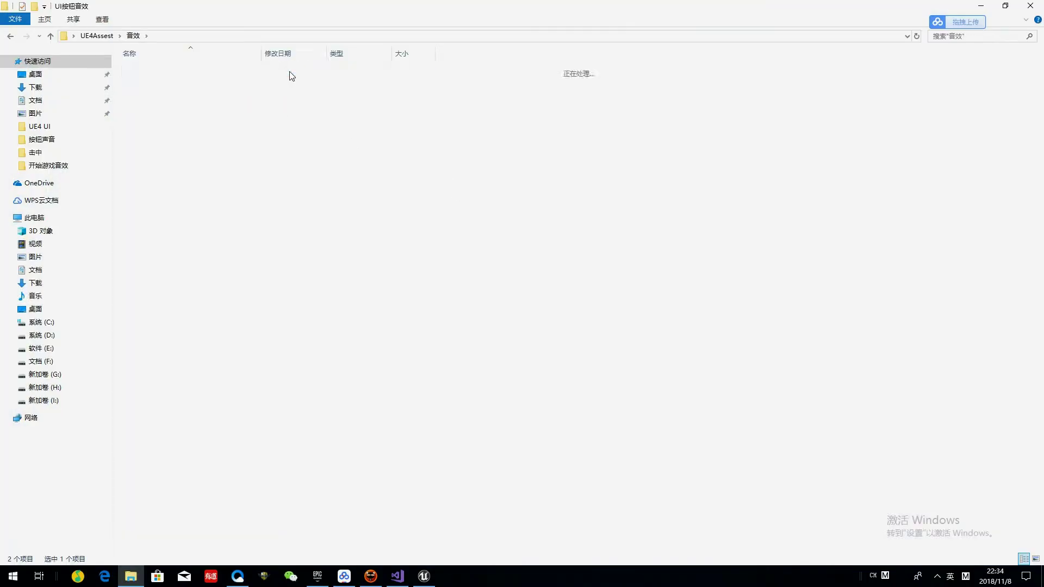
key("super+d")
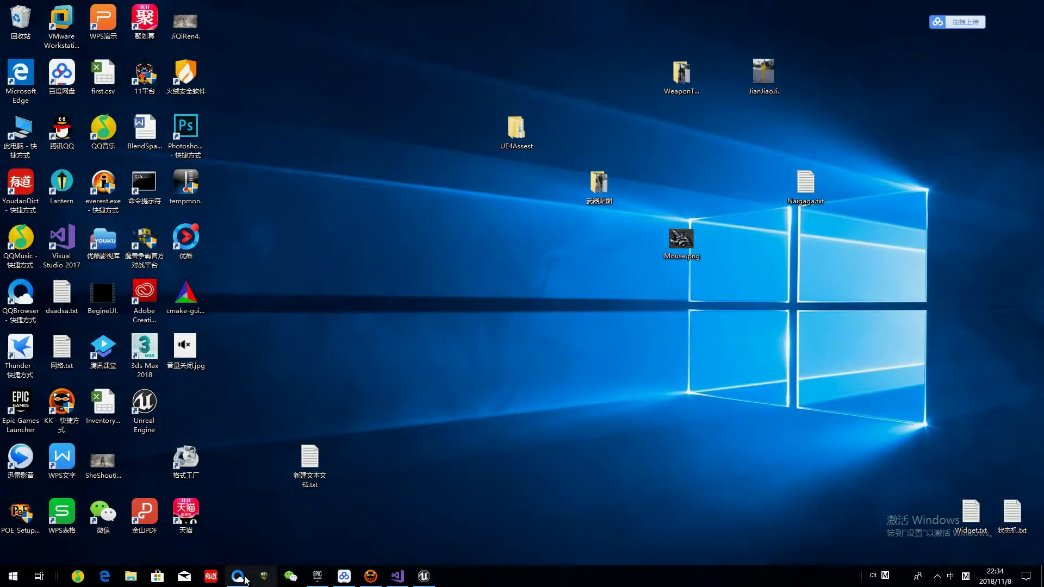
left_click(239, 576)
Browse the Bilibili channel's activity and home pages, then list its uploaded videos
left_click(239, 188)
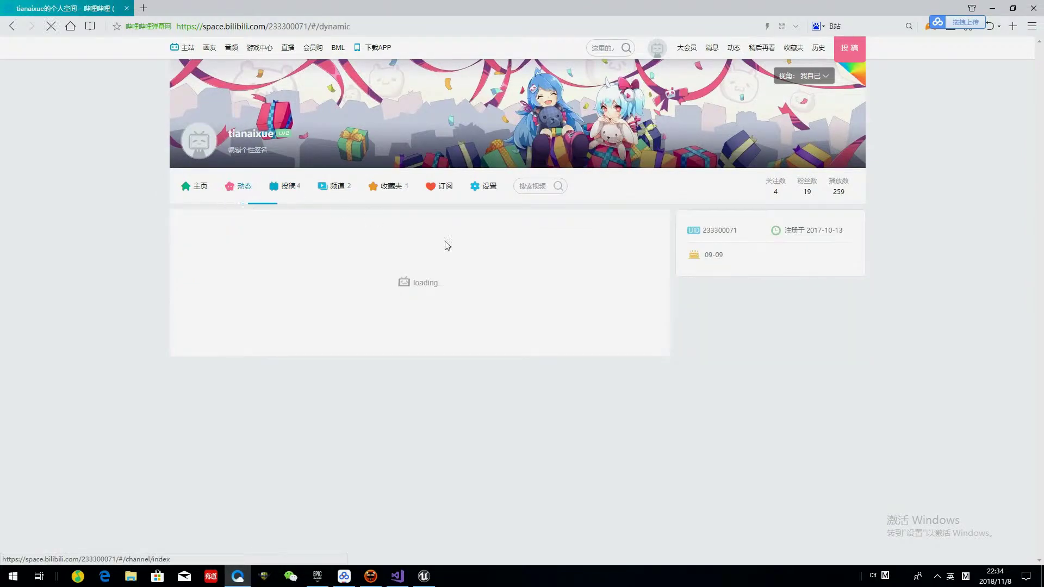
left_click(205, 197)
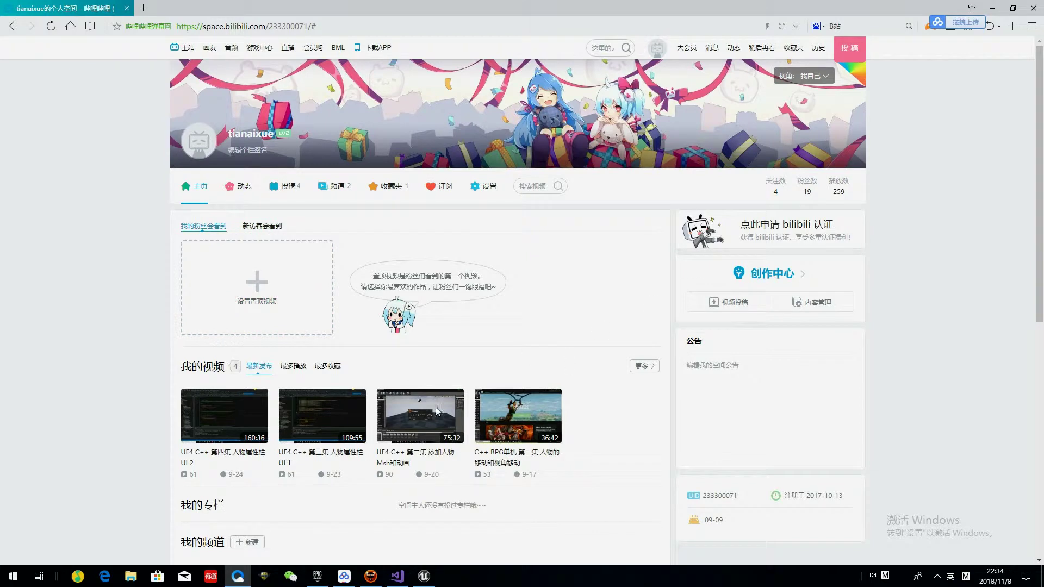
scroll(354, 390, "down", 5)
scroll(326, 375, "down", 3)
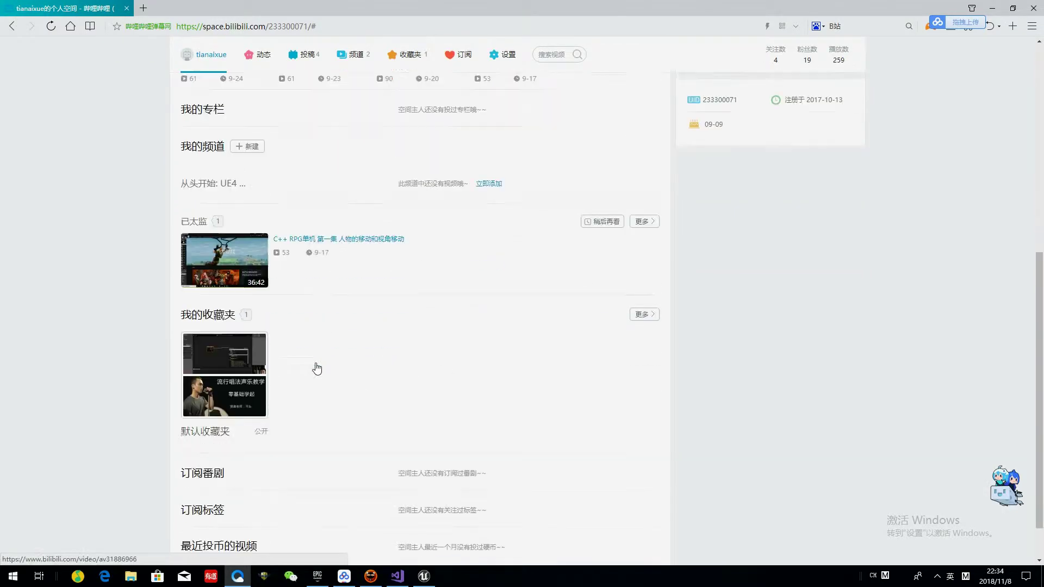
scroll(428, 412, "up", 3)
scroll(459, 389, "up", 5)
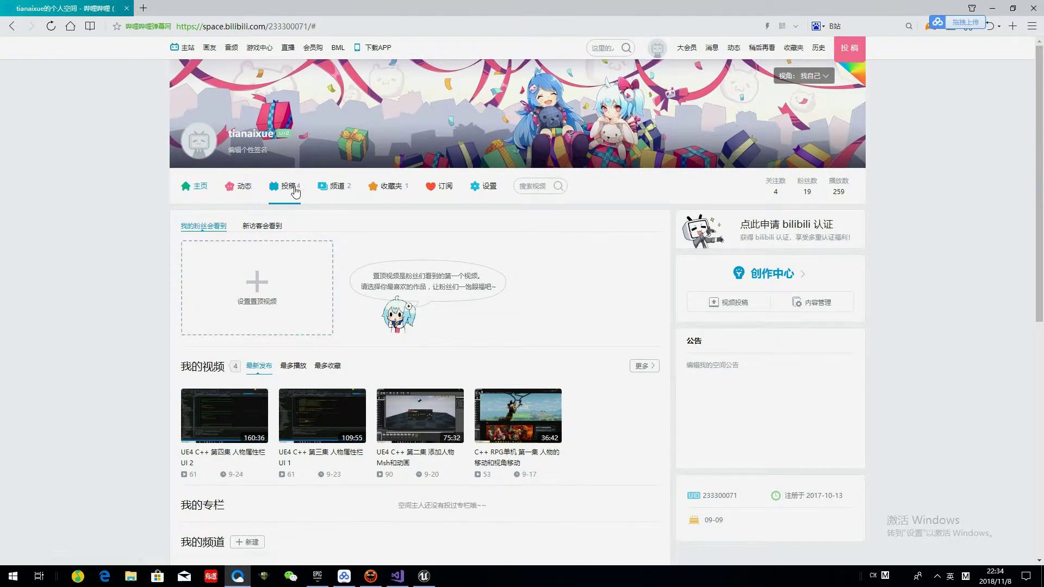
left_click(302, 191)
Open the creator centre upload page, then hide the browser to the desktop
left_click(841, 58)
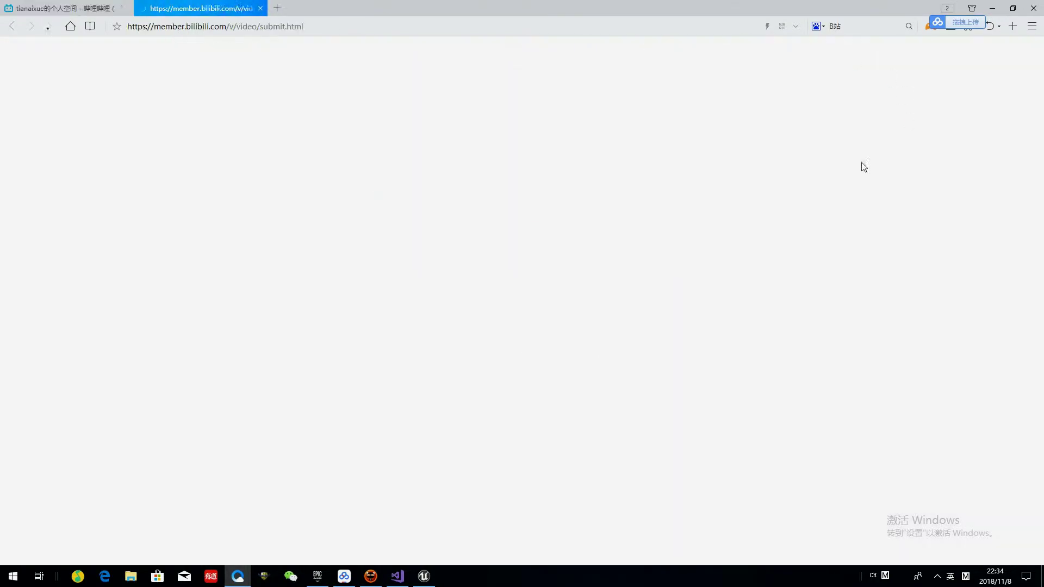
left_click(940, 578)
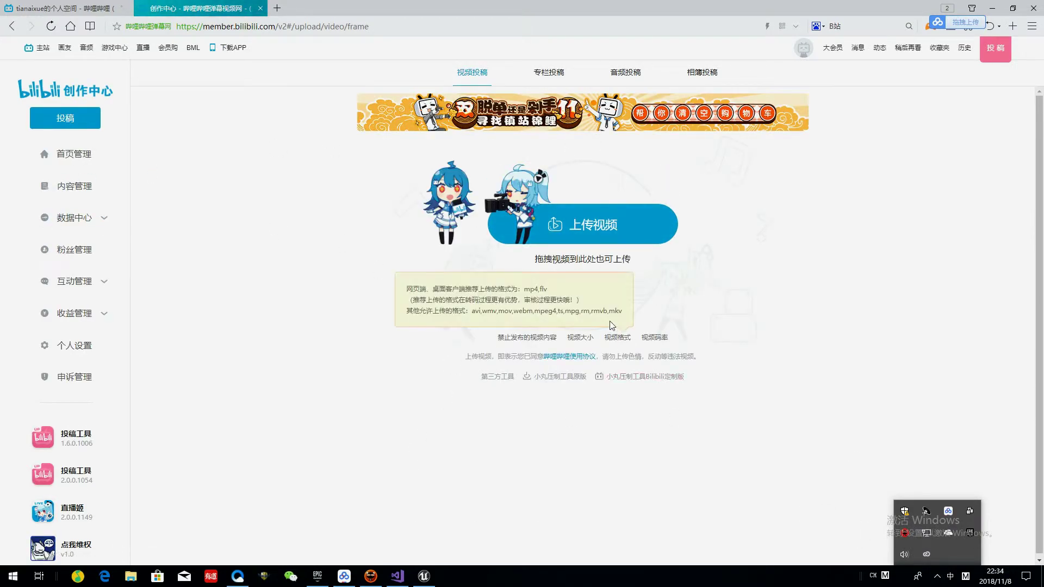
key("super+d")
Create a UIAssest folder inside the Assest folder
left_click(420, 580)
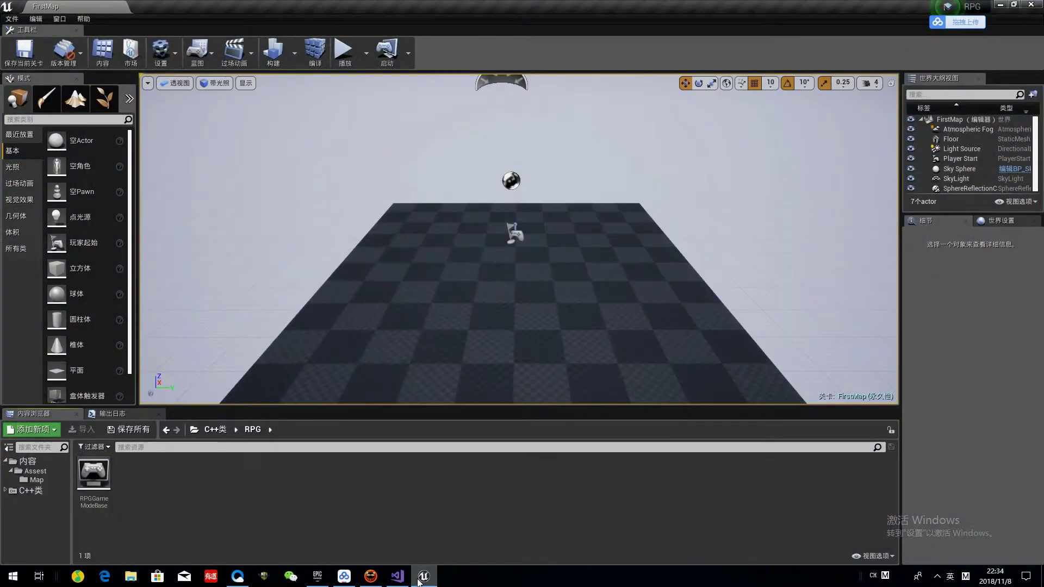
left_click(48, 480)
left_click(50, 473)
right_click(50, 474)
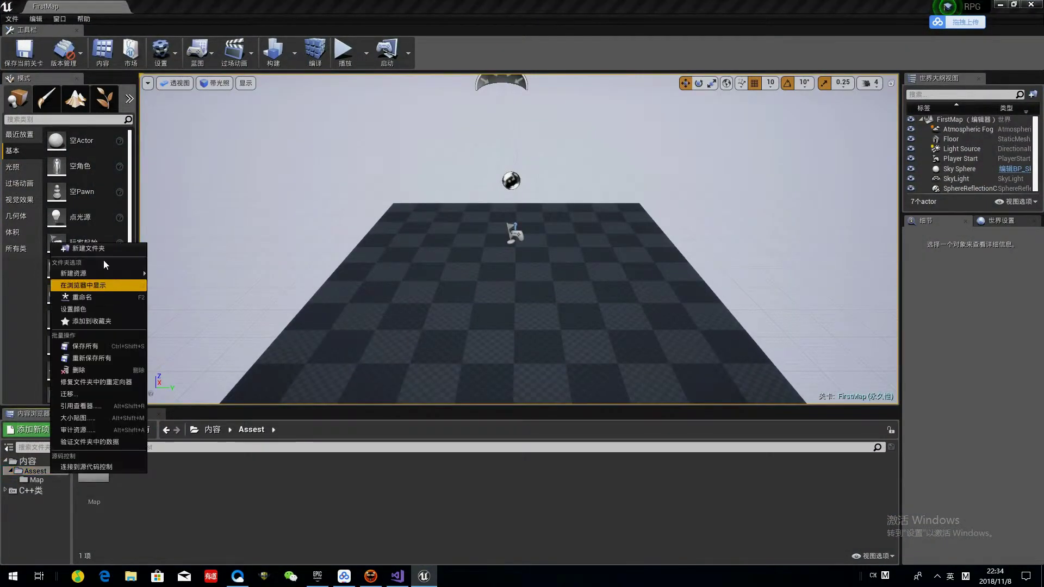
left_click(104, 285)
type("UIA")
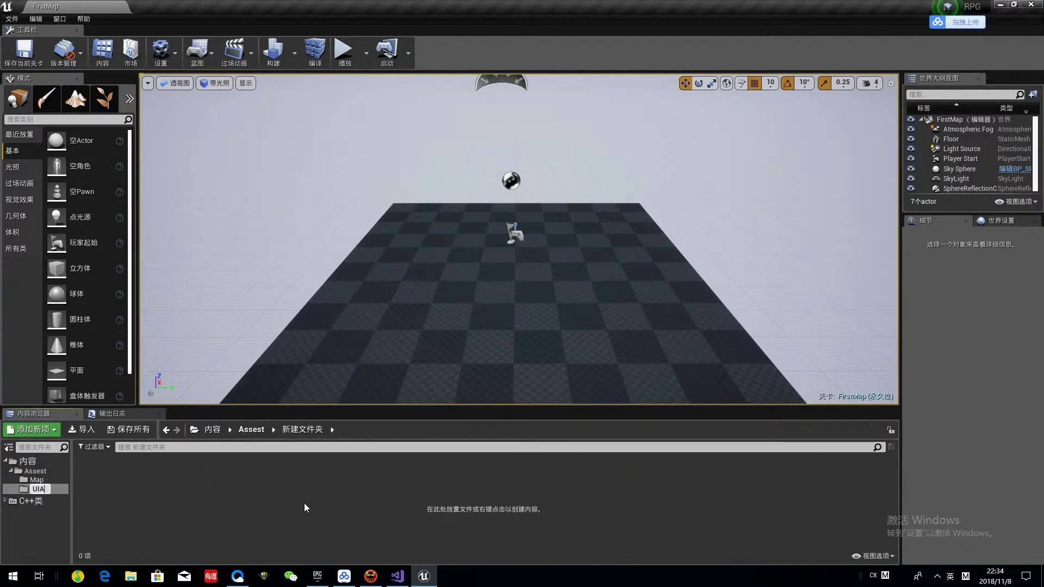
type("ssest")
key("Return")
Inside UIAssest, create the PlayerUIAssest and LogUIAssest subfolders
right_click(214, 501)
left_click(53, 491)
right_click(114, 488)
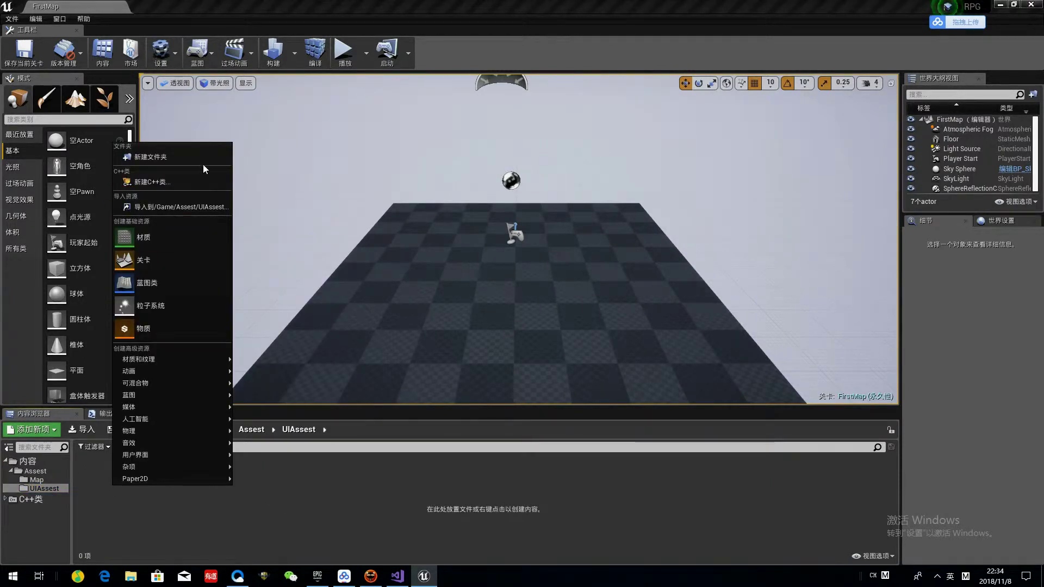
left_click(203, 159)
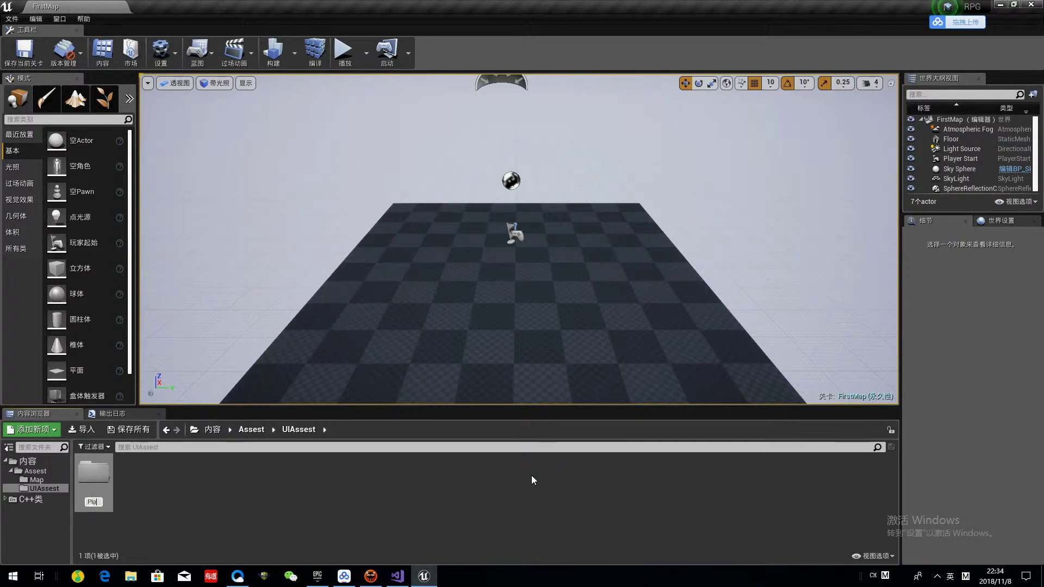
type("PlayerUIAss")
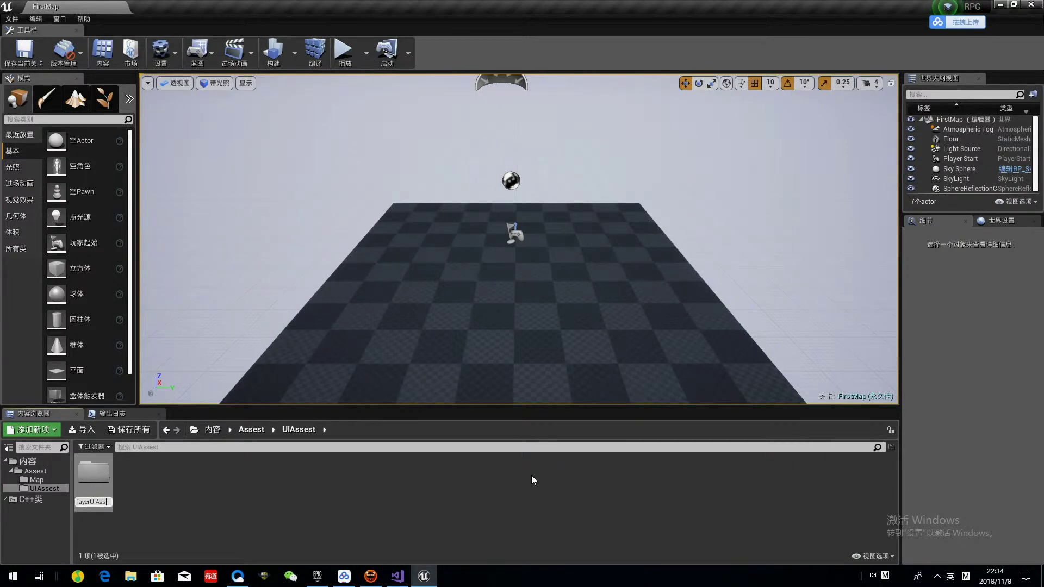
type("est")
key("Return")
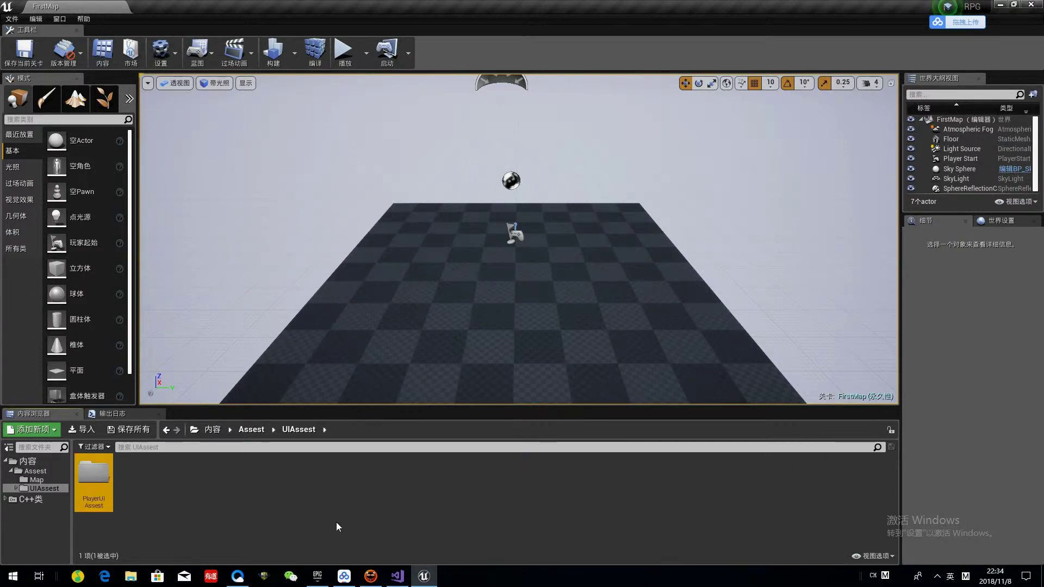
right_click(253, 503)
left_click(348, 170)
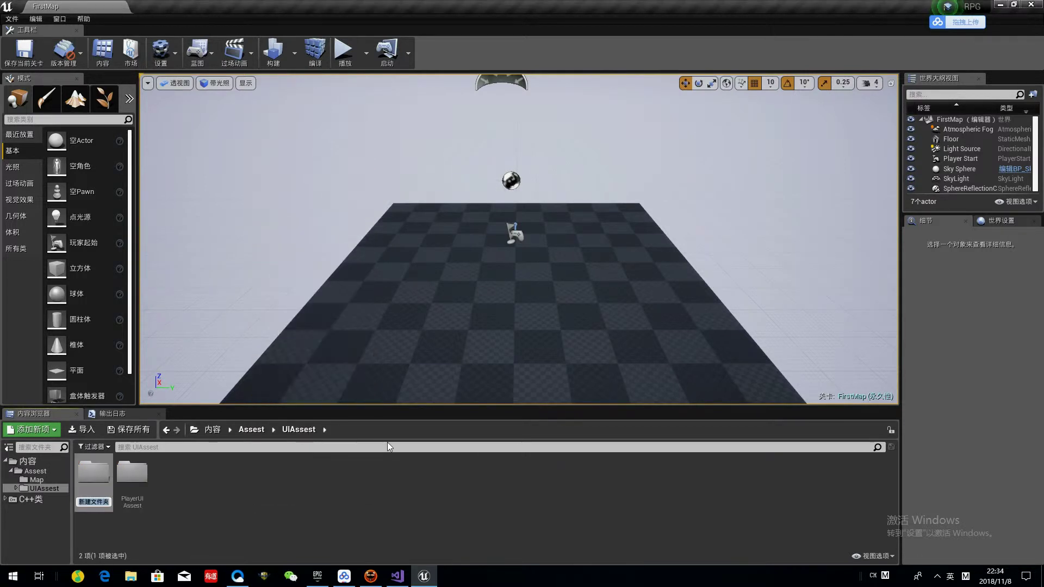
type("UIAssest")
key("Return")
left_click(151, 513)
Open PlayerUIAssest and add three new folders in it
left_click(16, 489)
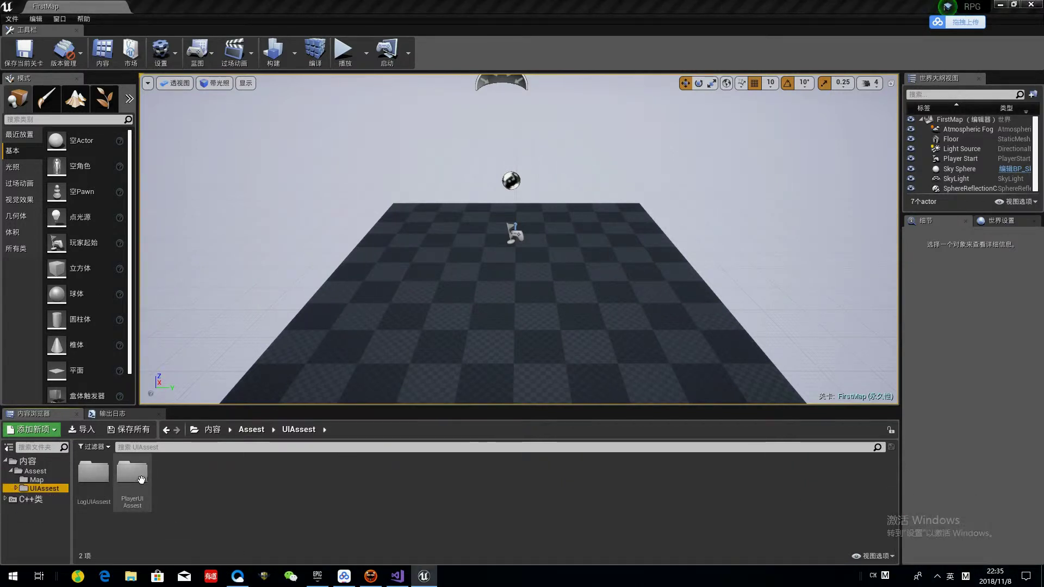
double_click(132, 472)
right_click(150, 488)
left_click(180, 163)
left_click(161, 498)
right_click(161, 498)
left_click(180, 163)
right_click(200, 480)
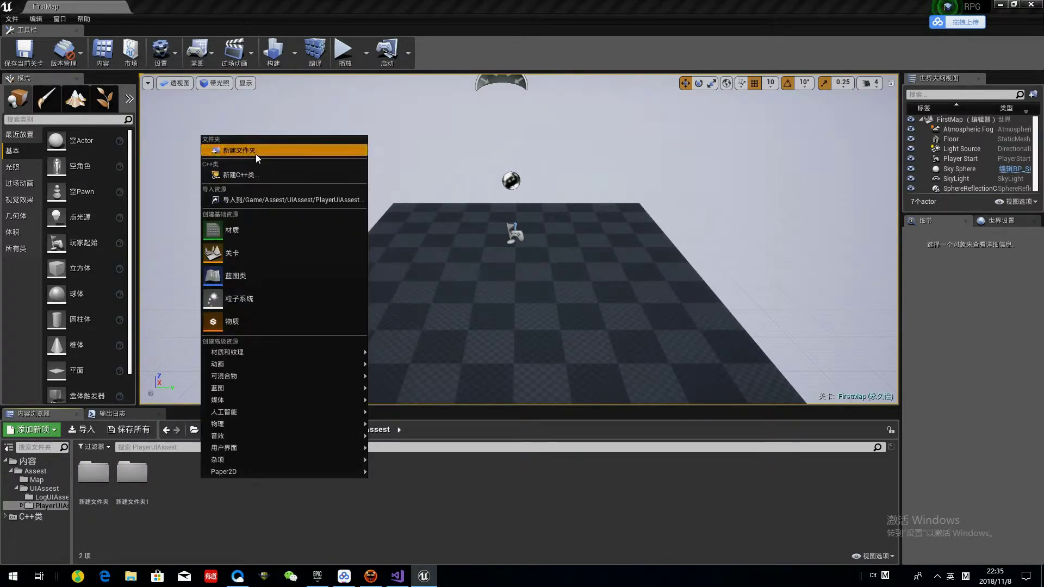
left_click(234, 144)
Name two of the new folders Button and Music
type("ButtonT")
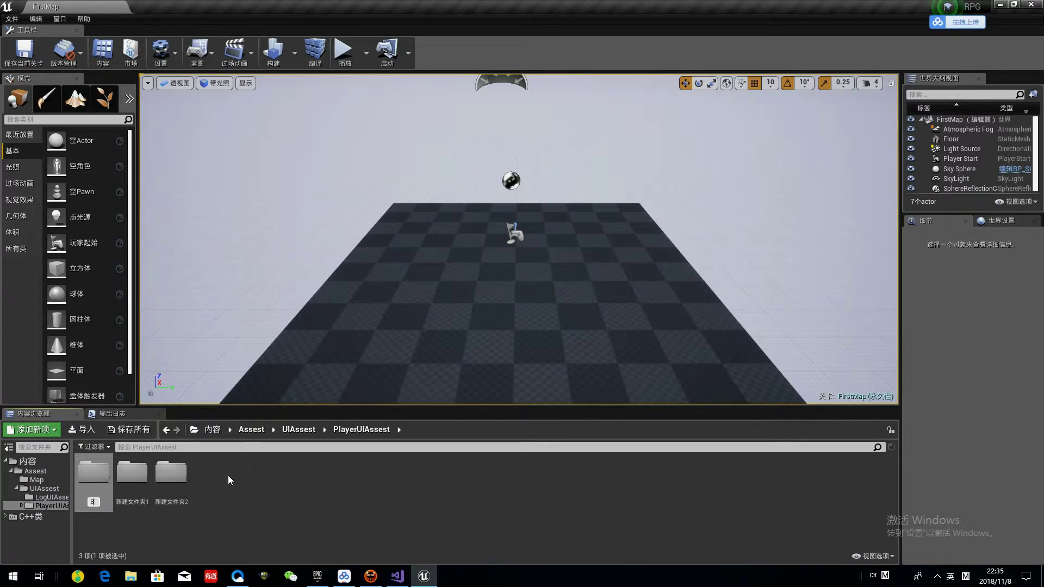
key("BackSpace")
key("Return")
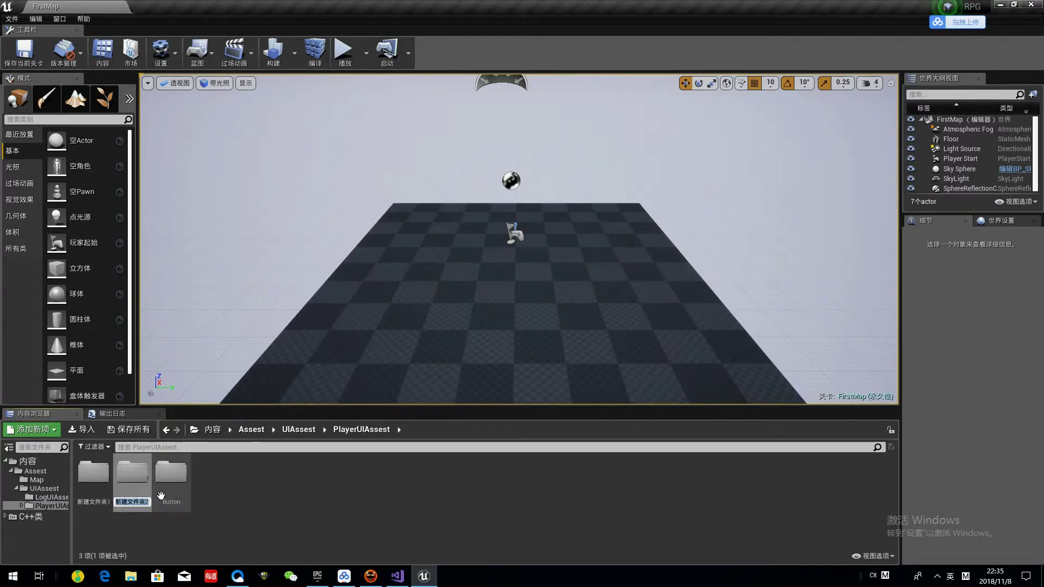
type("Music")
key("Return")
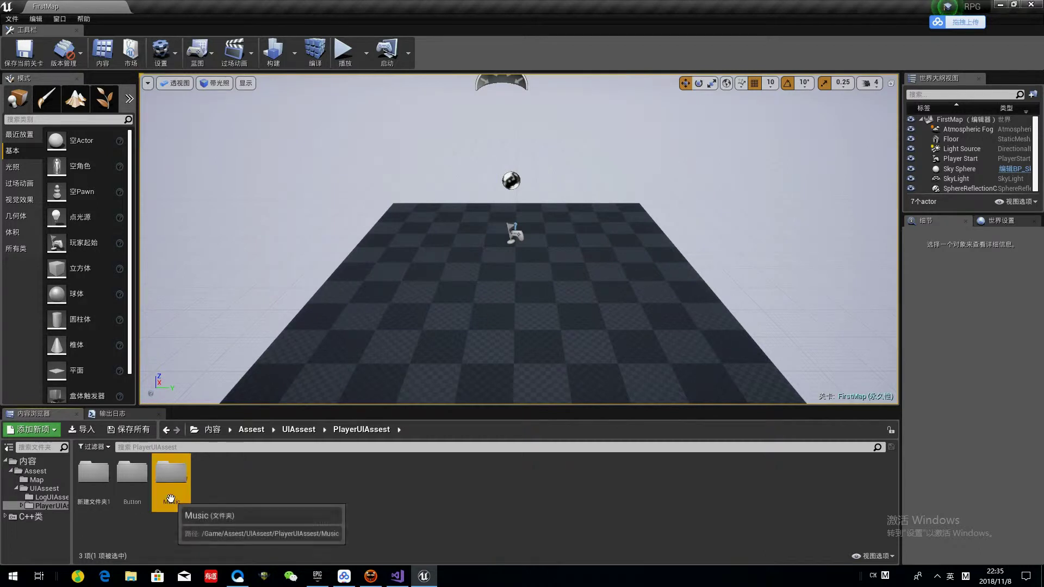
key("Left")
key("Left")
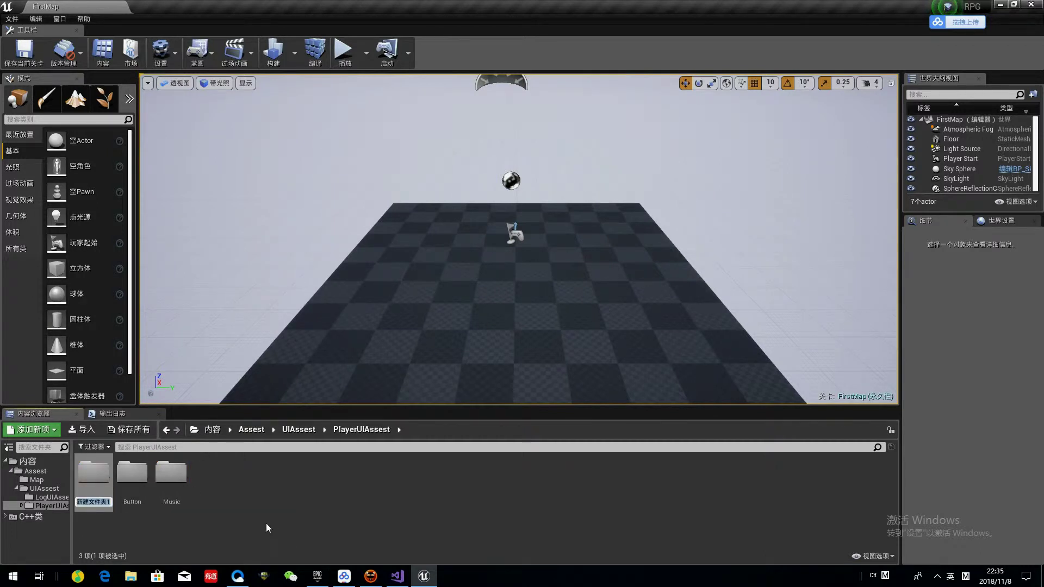
Open the Button folder and restore down the editor window to reveal the desktop
left_click(152, 528)
left_click(119, 487)
double_click(119, 488)
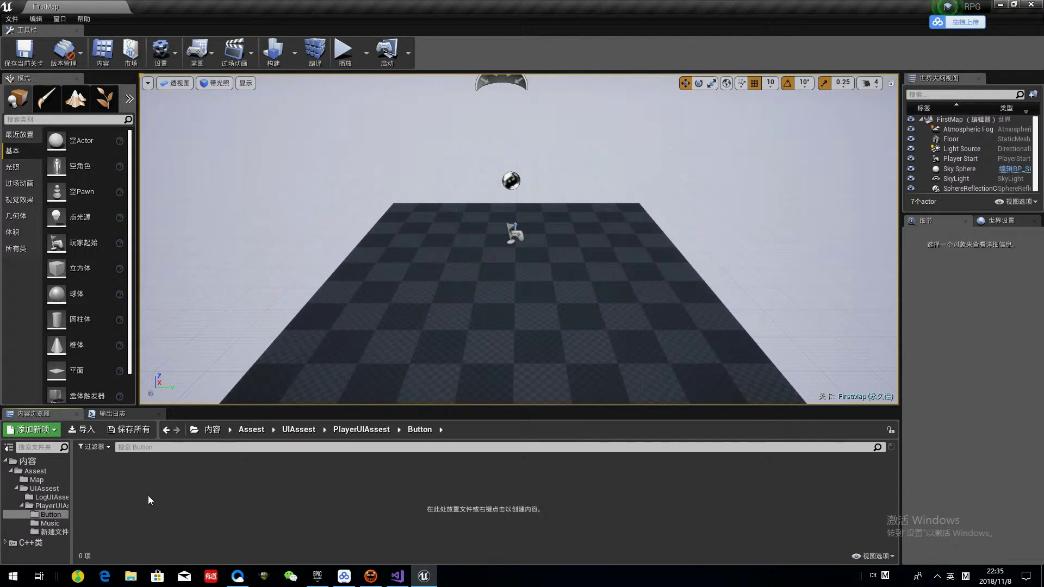
key("super+Down")
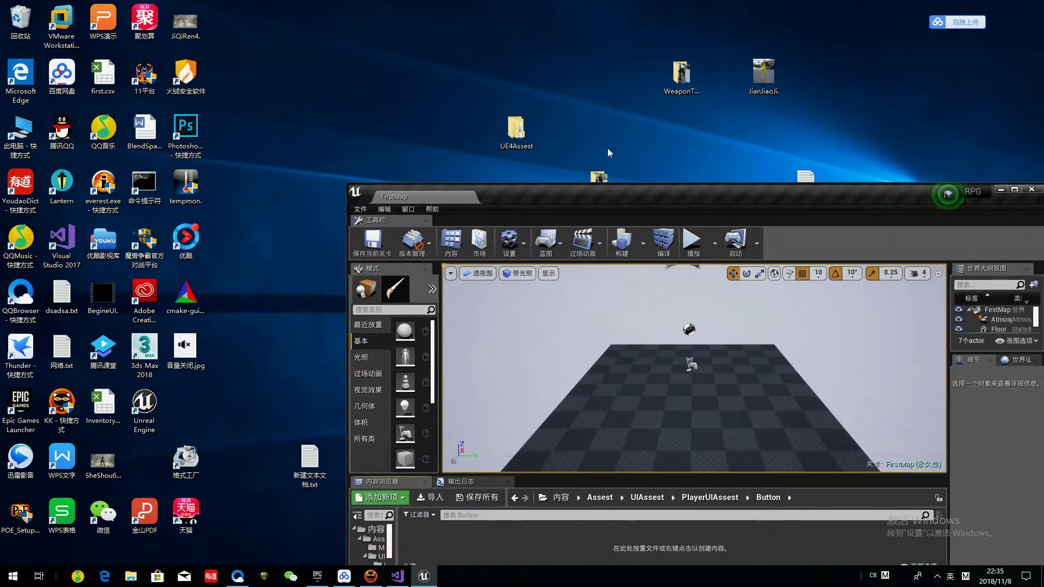
Open the desktop UE4Assest folder and place it left of the resized Unreal editor window
double_click(520, 130)
double_click(565, 6)
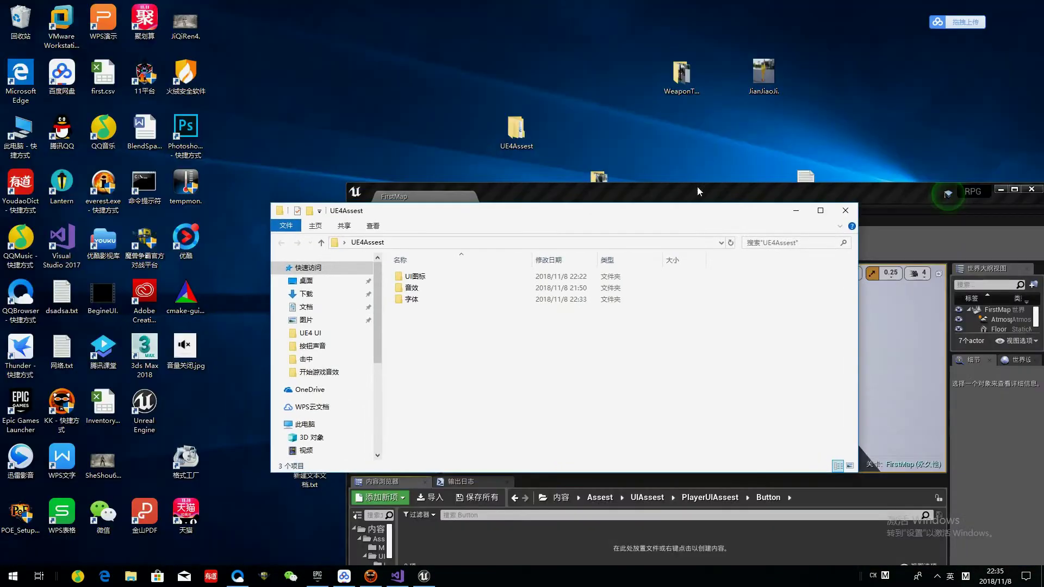
left_click_drag(697, 201, 547, 133)
left_click_drag(707, 191, 786, 90)
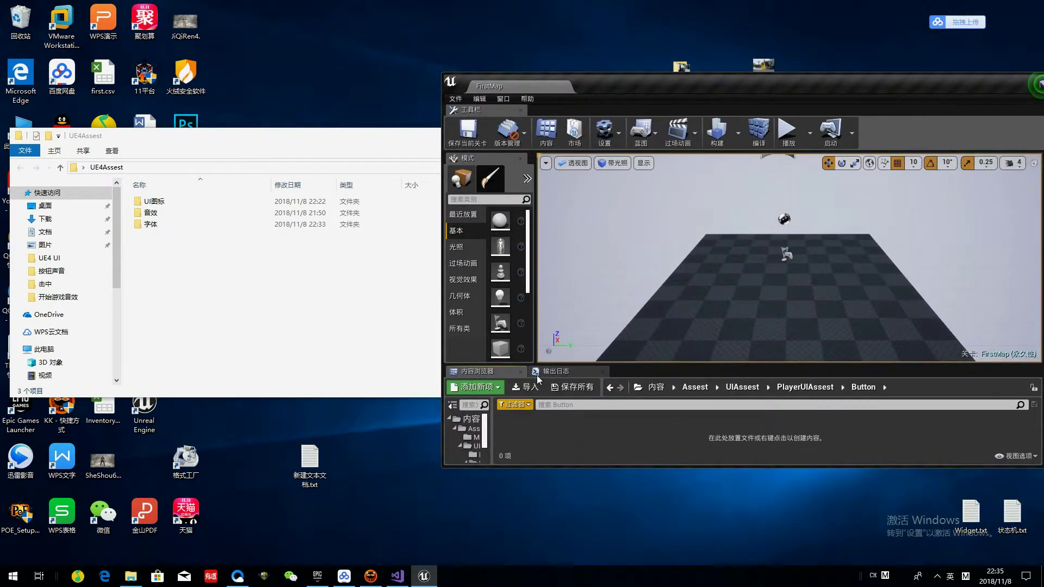
scroll(473, 443, "down", 3)
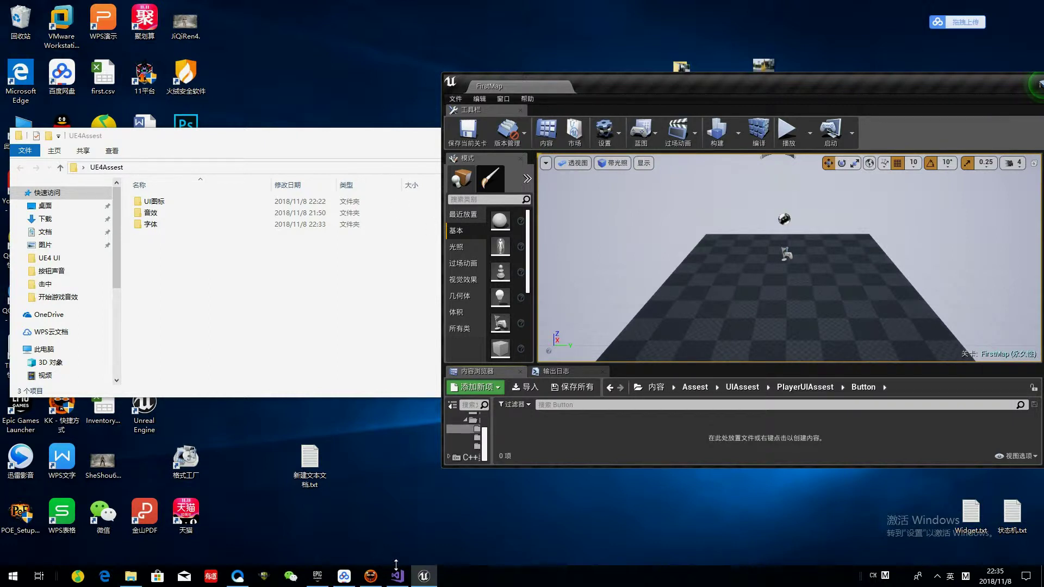
left_click_drag(592, 468, 589, 477)
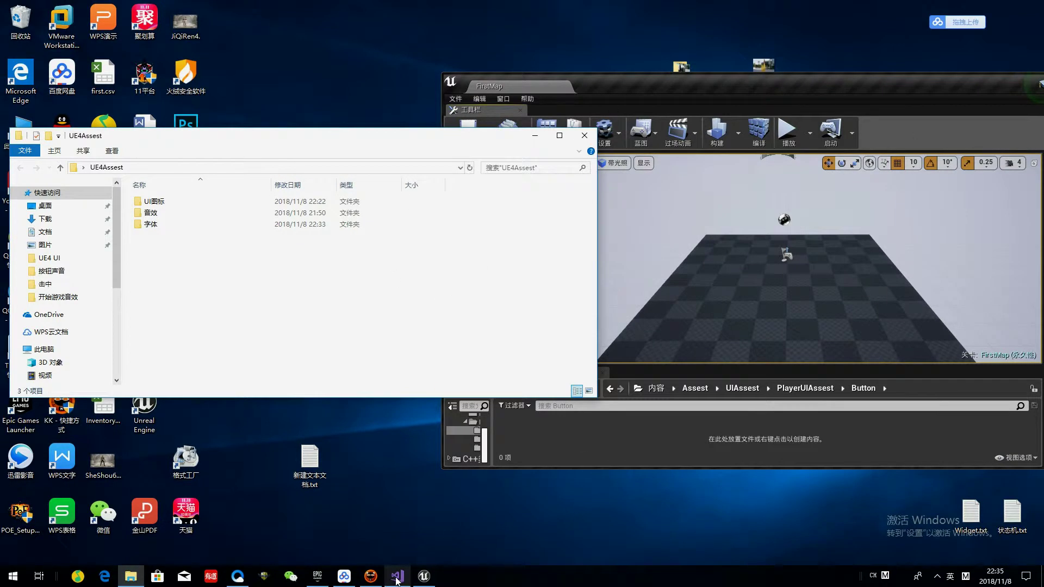
left_click(400, 578)
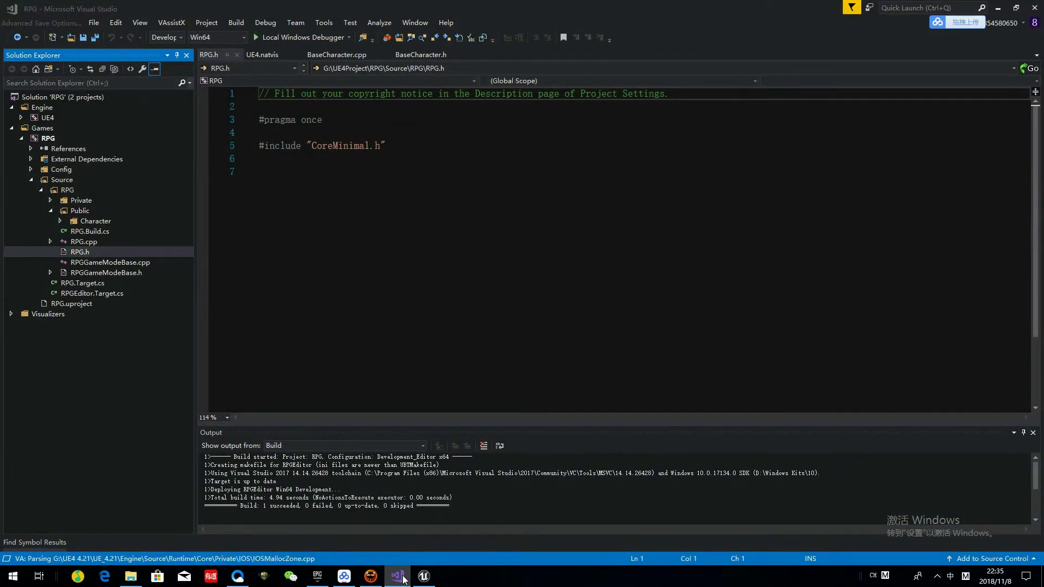
left_click(403, 578)
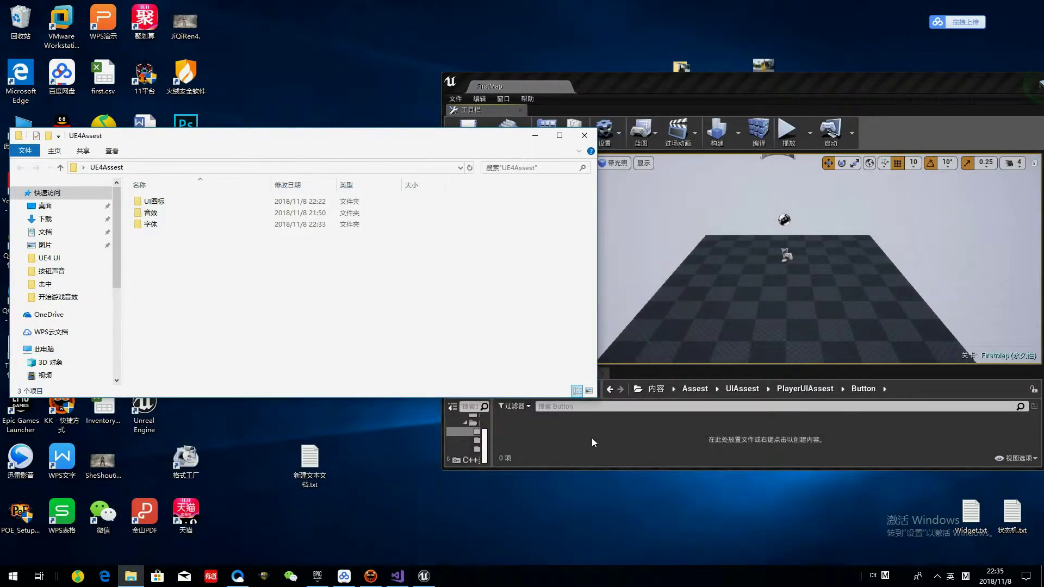
Maximize the Unreal editor and move the UE4Assest Explorer window to the top right
double_click(630, 89)
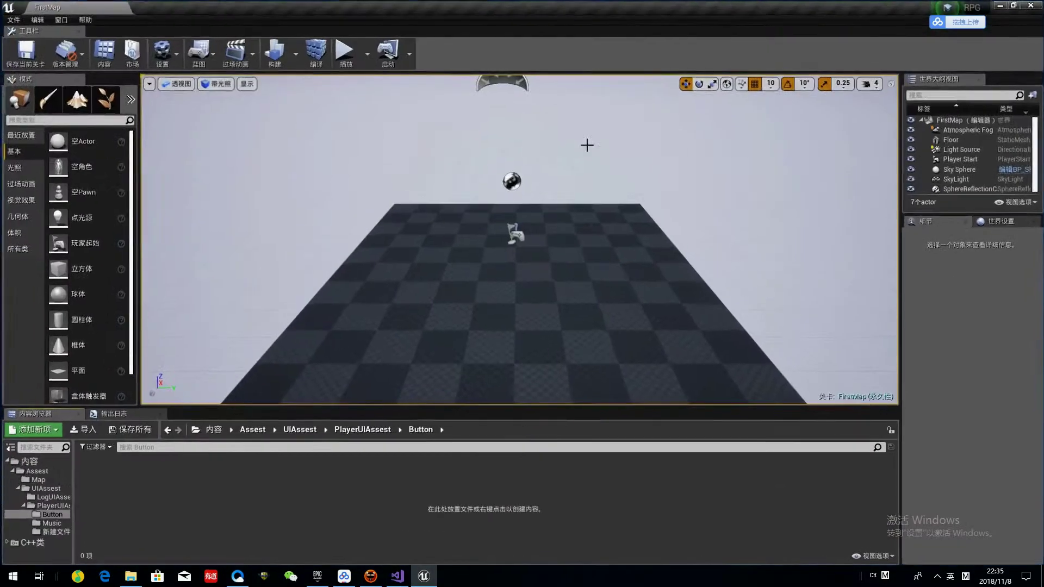
left_click_drag(211, 576, 264, 576)
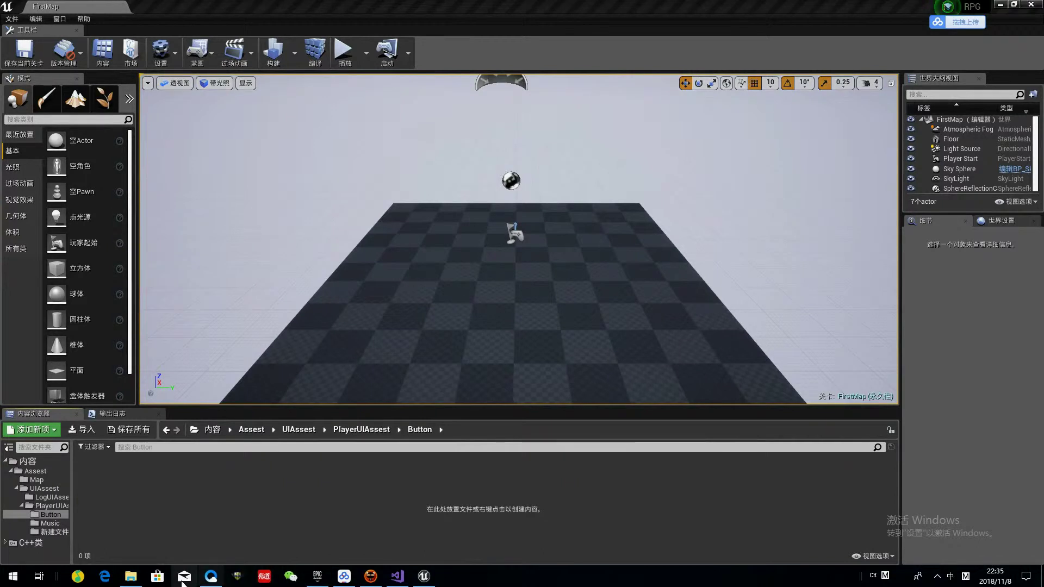
left_click(140, 582)
left_click_drag(362, 145, 745, 81)
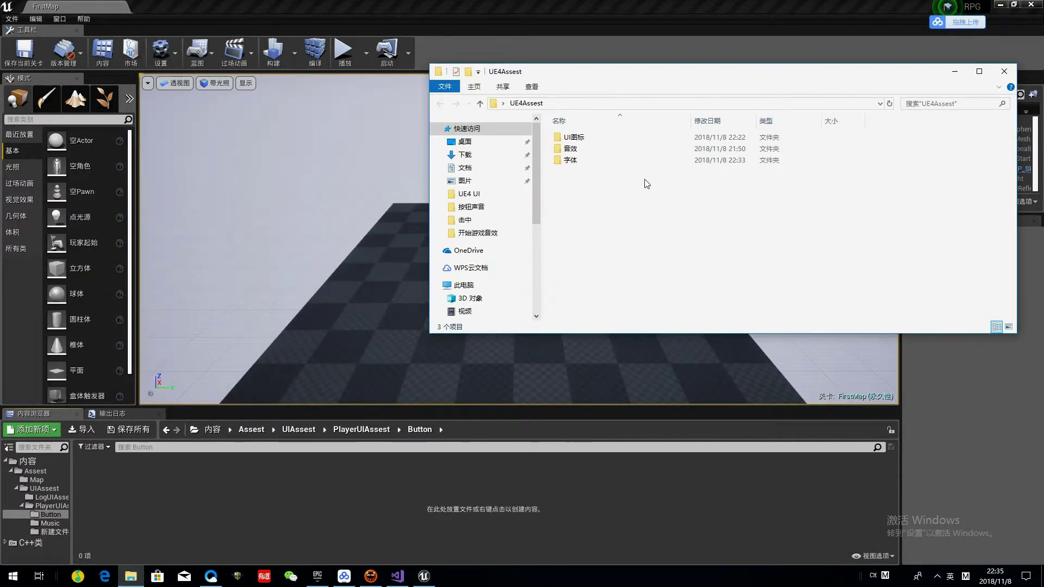
Browse into UI图标 and its subfolder, return to UI图标, and select the new Unreal folder
double_click(651, 137)
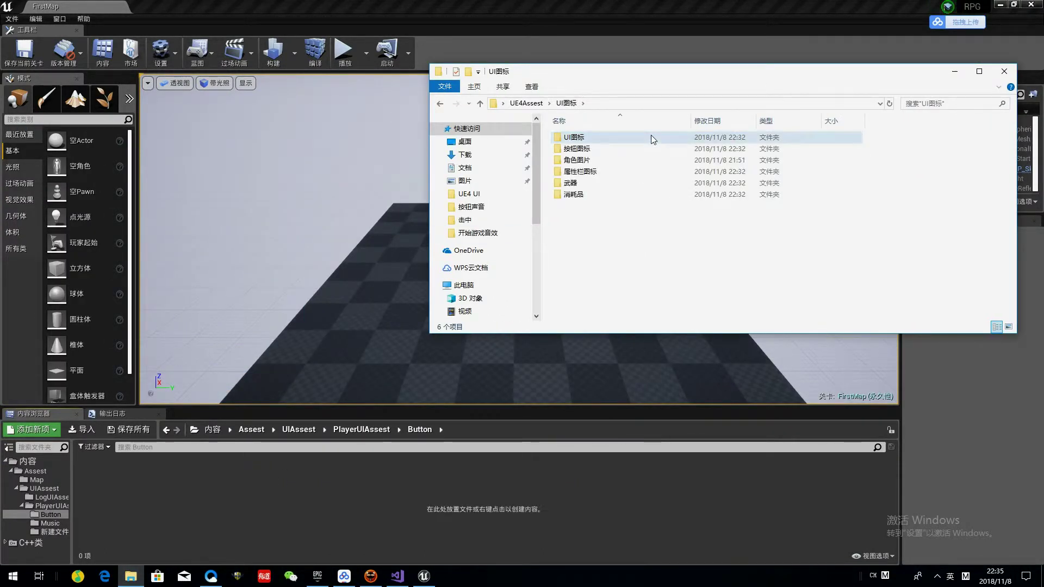
double_click(652, 137)
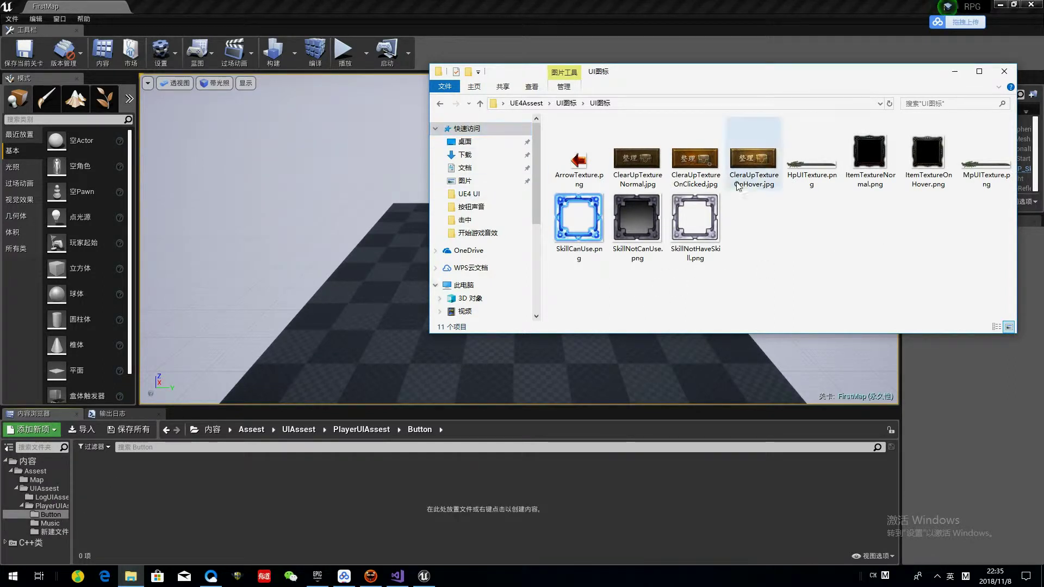
left_click(442, 105)
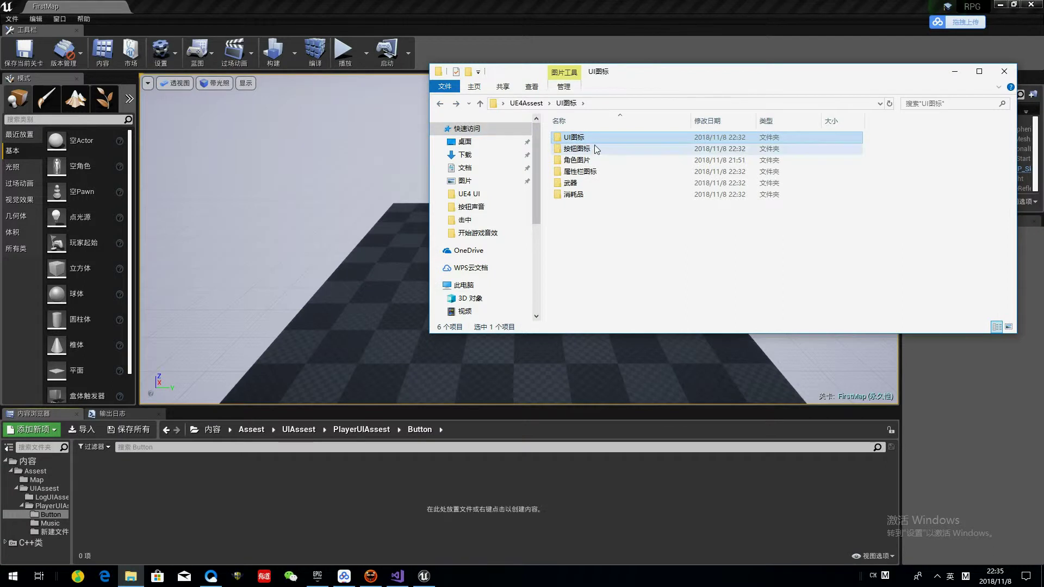
left_click(593, 150)
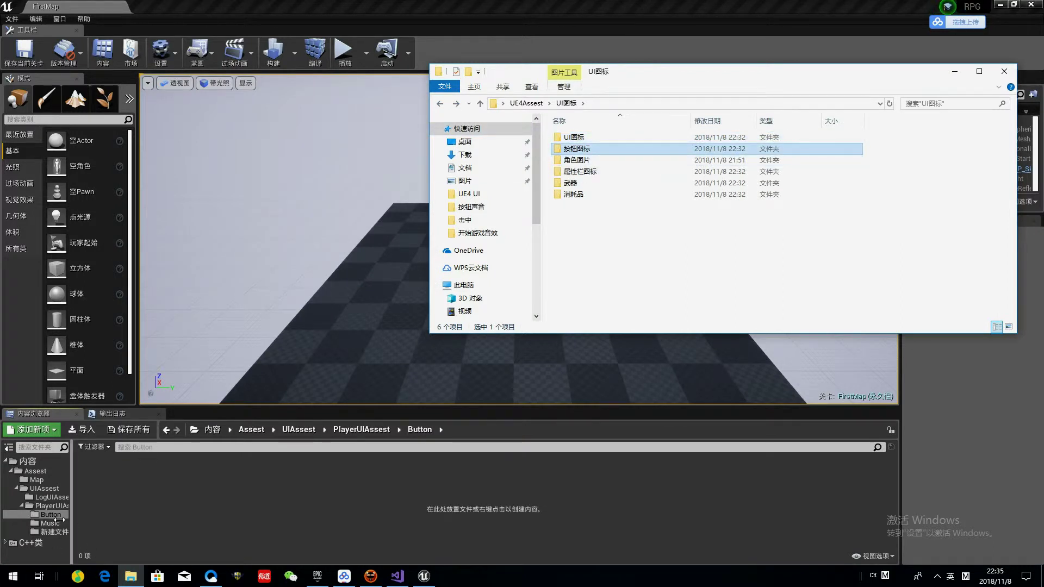
left_click(52, 532)
Rename the new folder CharacterTexture and create a CiKe subfolder in it
key("F2")
type("Charact")
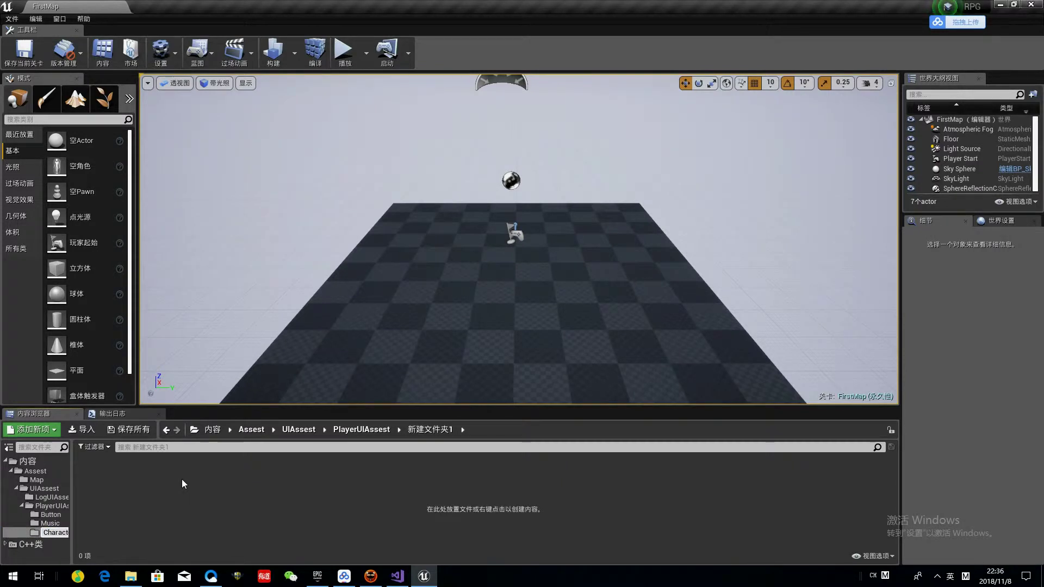
type("erTexture")
key("Return")
right_click(175, 480)
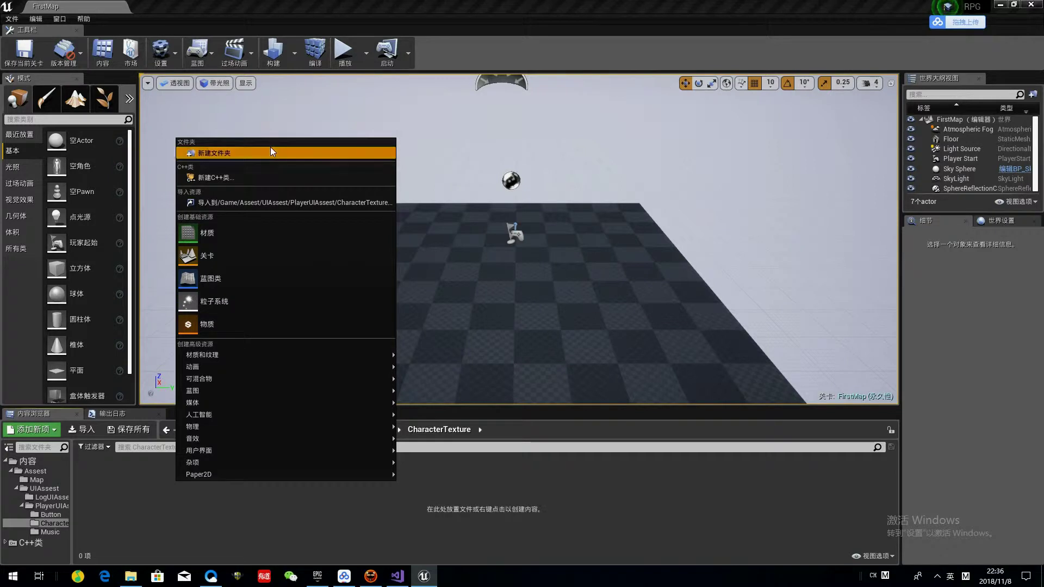
left_click(270, 151)
type("Ke")
key("Return")
Add SheShou and FaShi subfolders, then open CiKe and bring back the UI图标 window
right_click(200, 506)
left_click(329, 180)
type("SheShou")
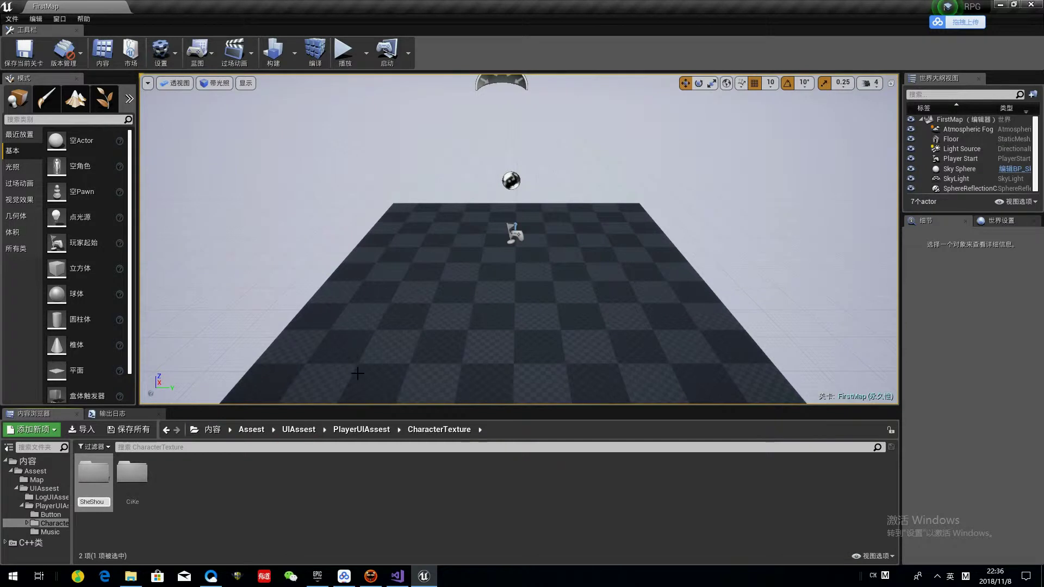
key("Return")
right_click(230, 491)
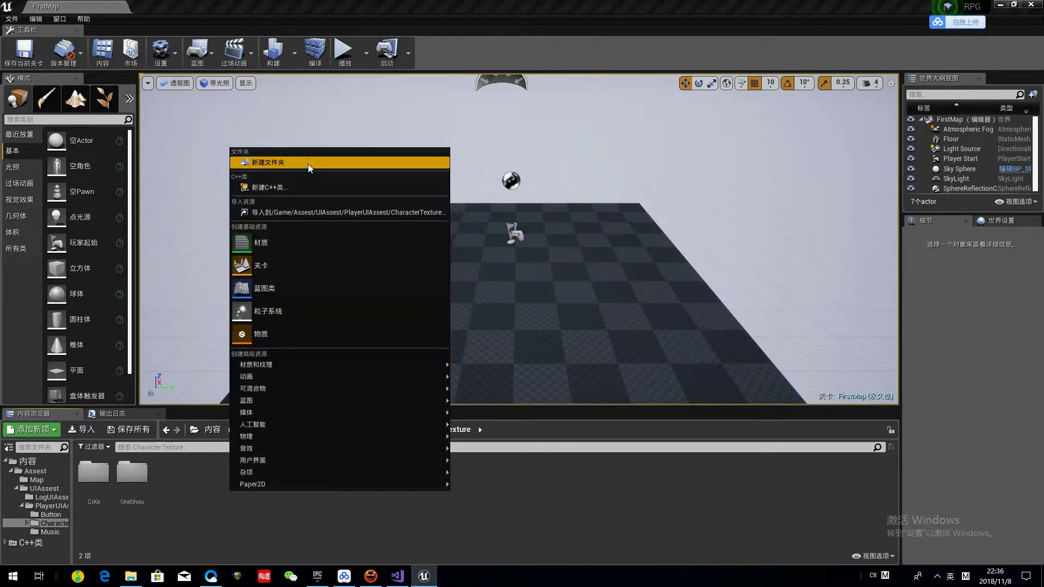
left_click(308, 164)
type("FaShi")
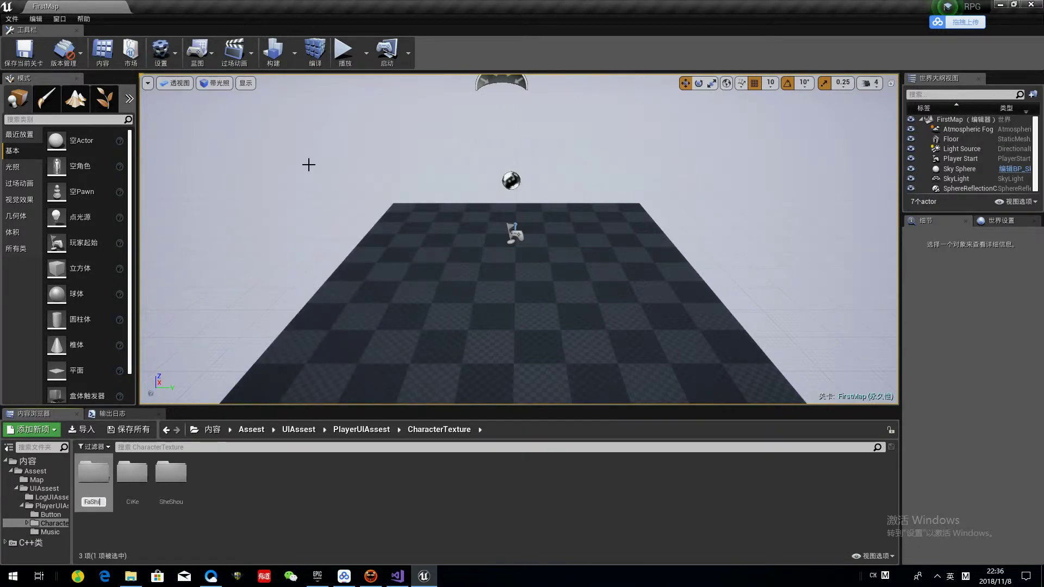
key("Return")
double_click(94, 472)
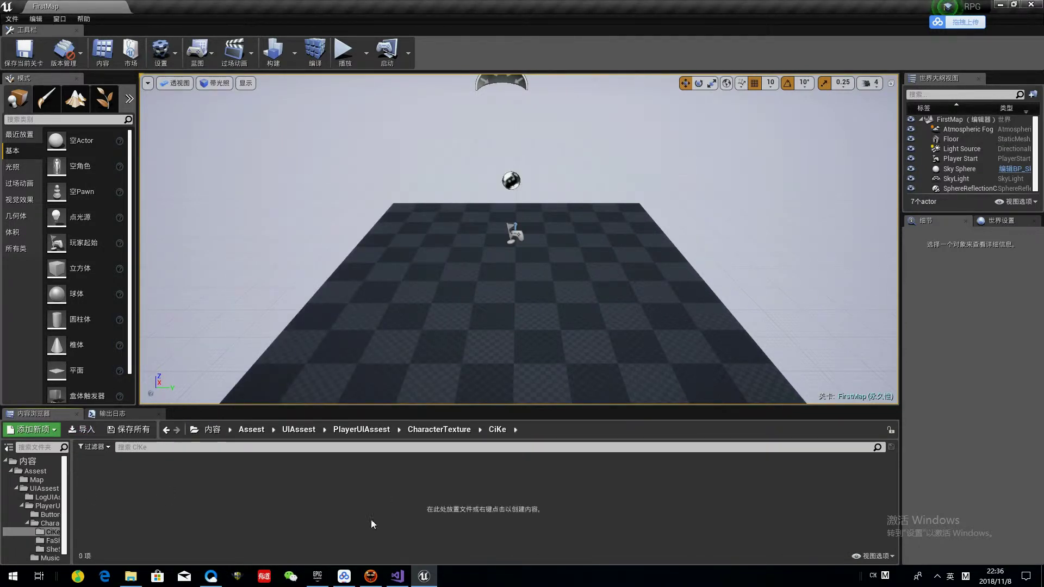
left_click(131, 576)
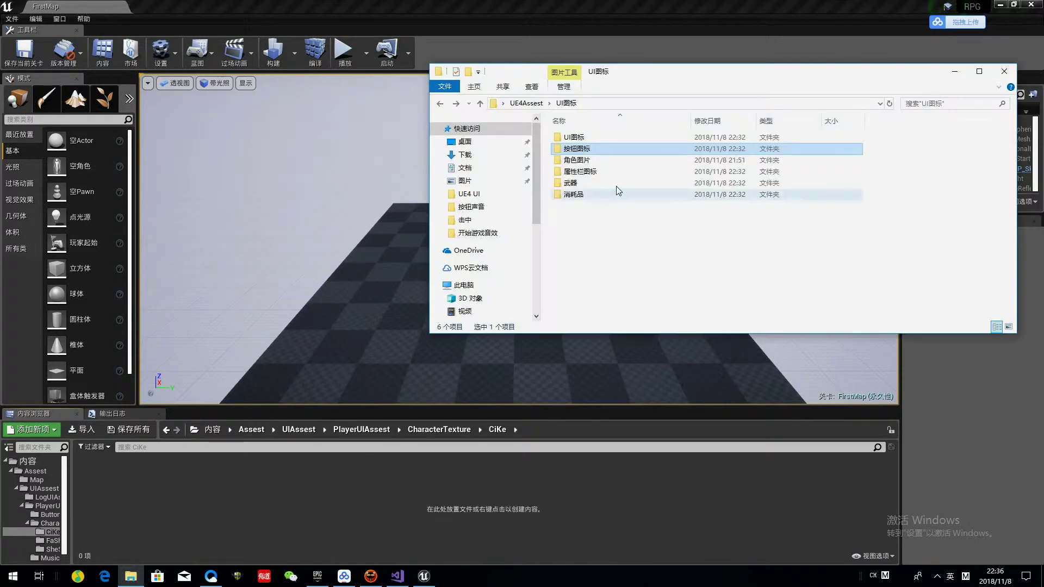
Import the five images from 角色图片/刺客 into the CiKe folder
double_click(598, 162)
double_click(582, 147)
left_click_drag(906, 231, 560, 142)
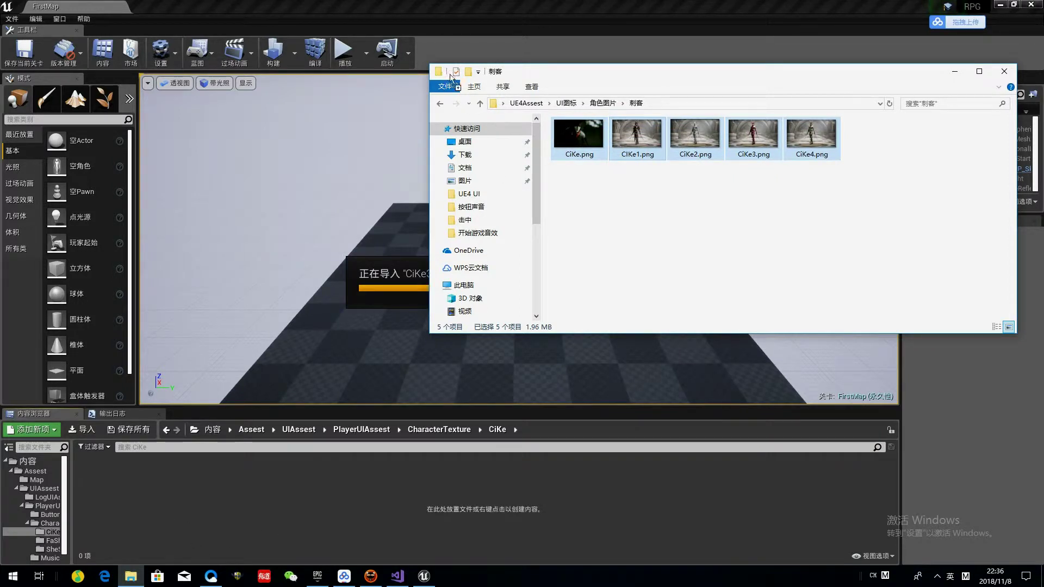
Change the five CiKe textures' texture group via the property matrix, save, and open FaShi
right_click(184, 488)
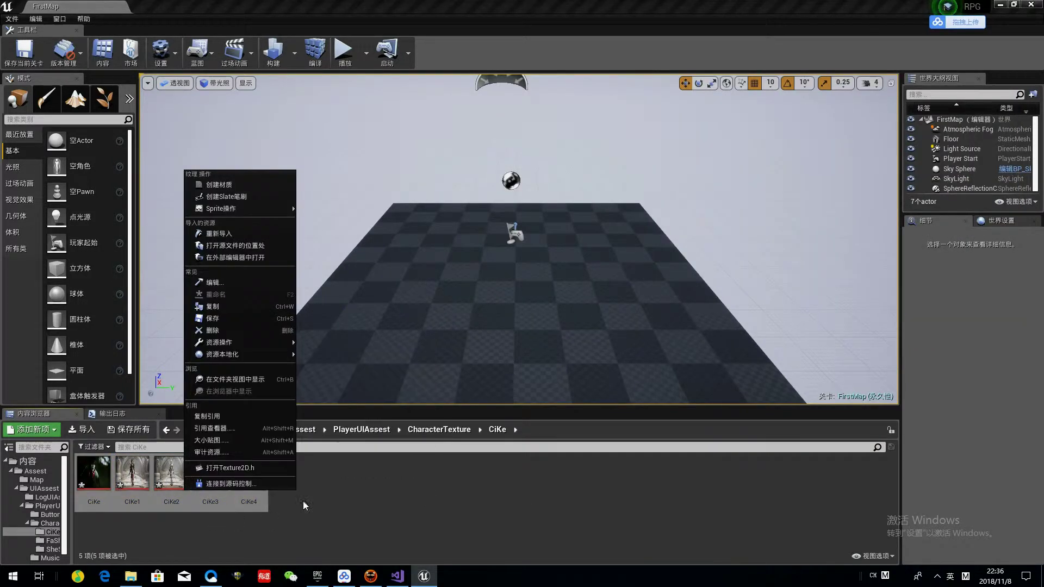
mouse_move(266, 341)
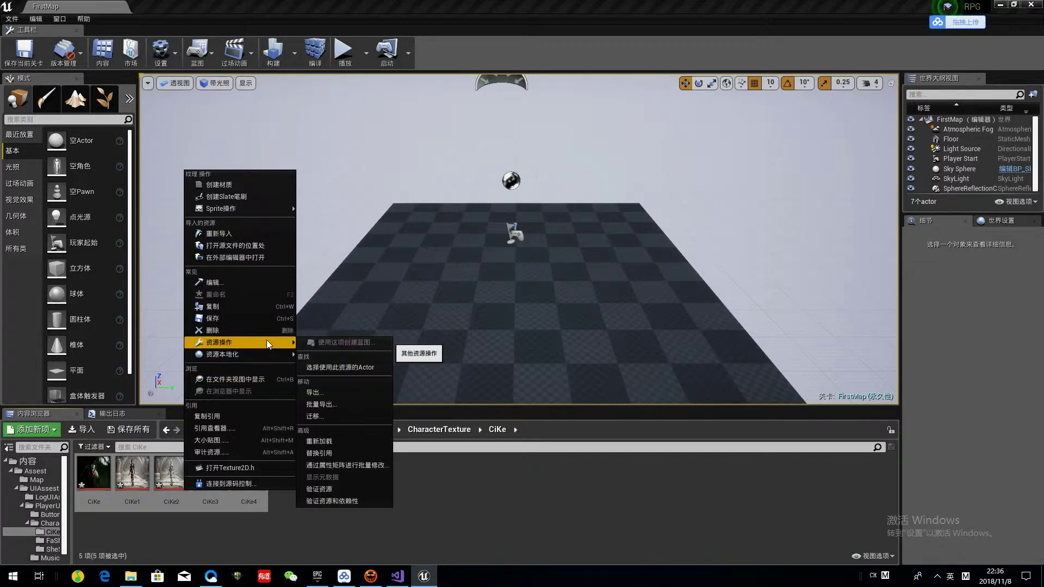
left_click(355, 466)
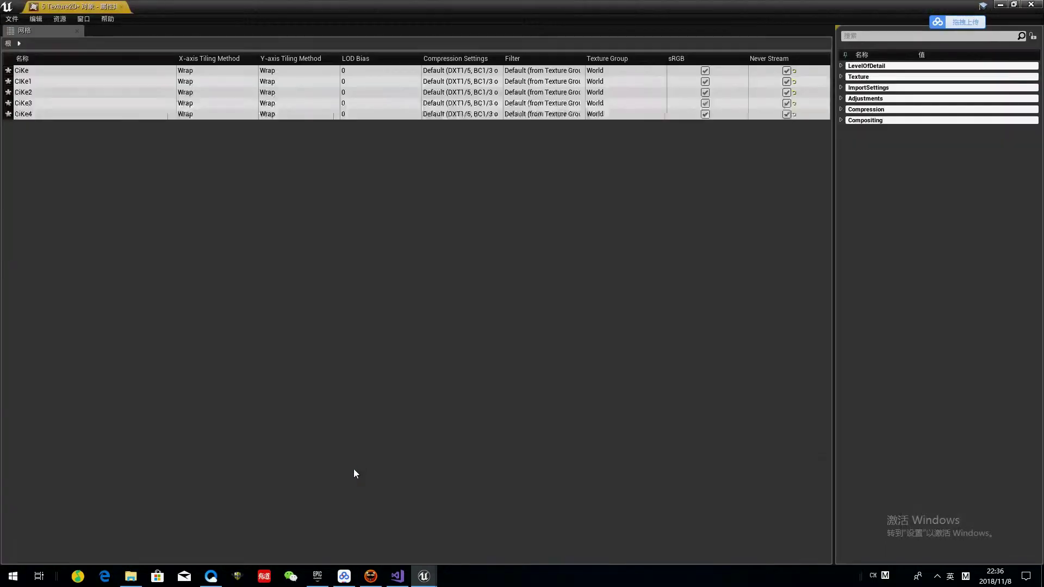
left_click(841, 66)
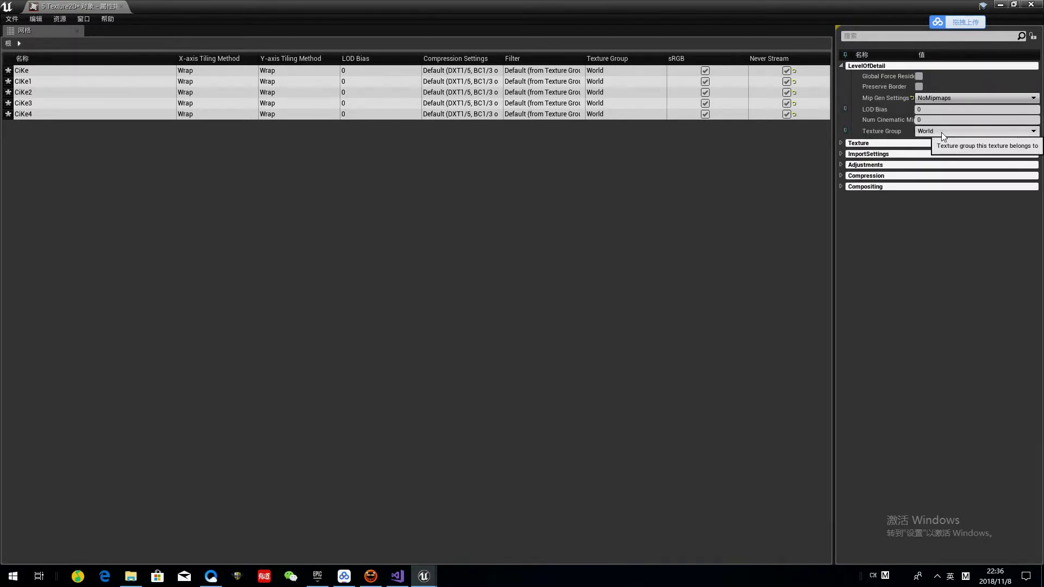
left_click(941, 132)
left_click(922, 255)
left_click(1031, 5)
left_click(24, 52)
left_click(166, 432)
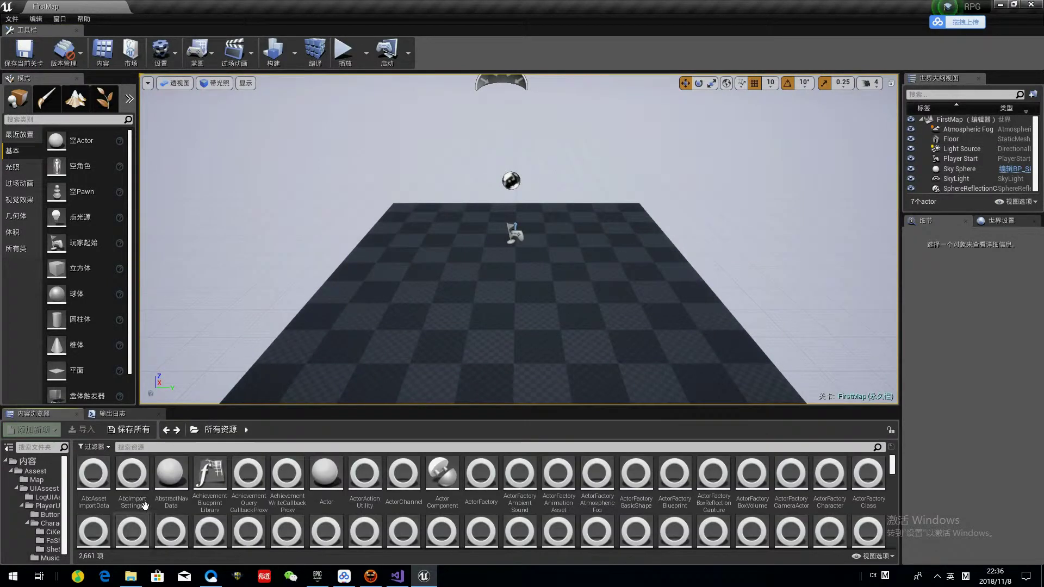
left_click(52, 541)
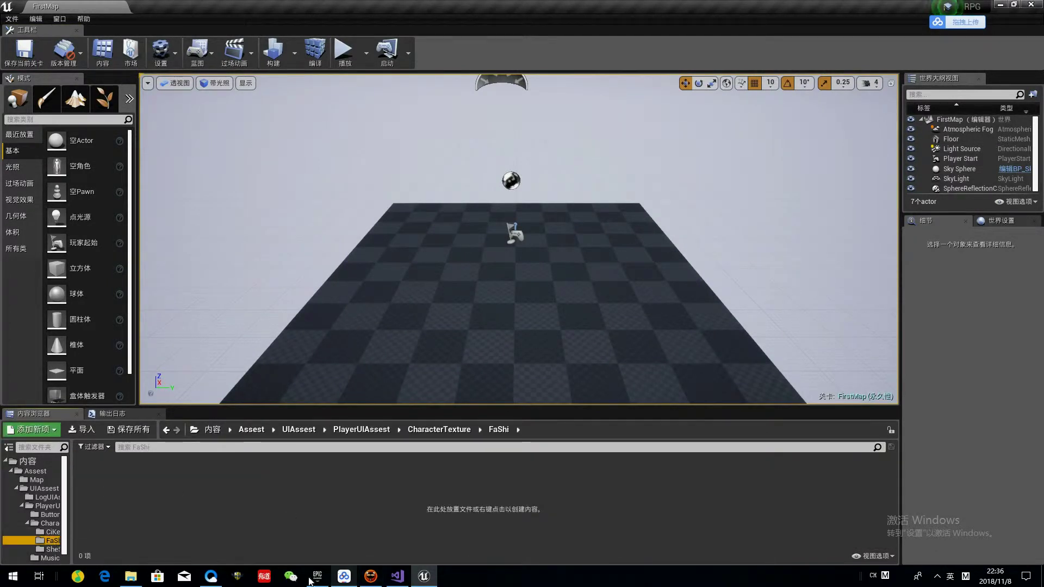
Import the three images from the 法师 folder into the FaShi folder
left_click(130, 576)
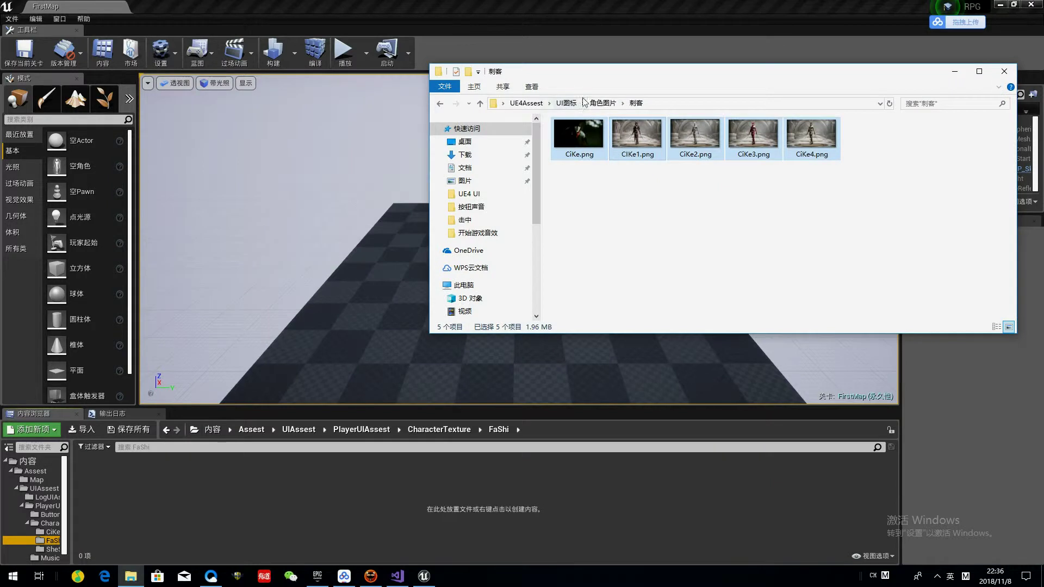
left_click(598, 103)
double_click(638, 139)
left_click_drag(920, 222, 549, 116)
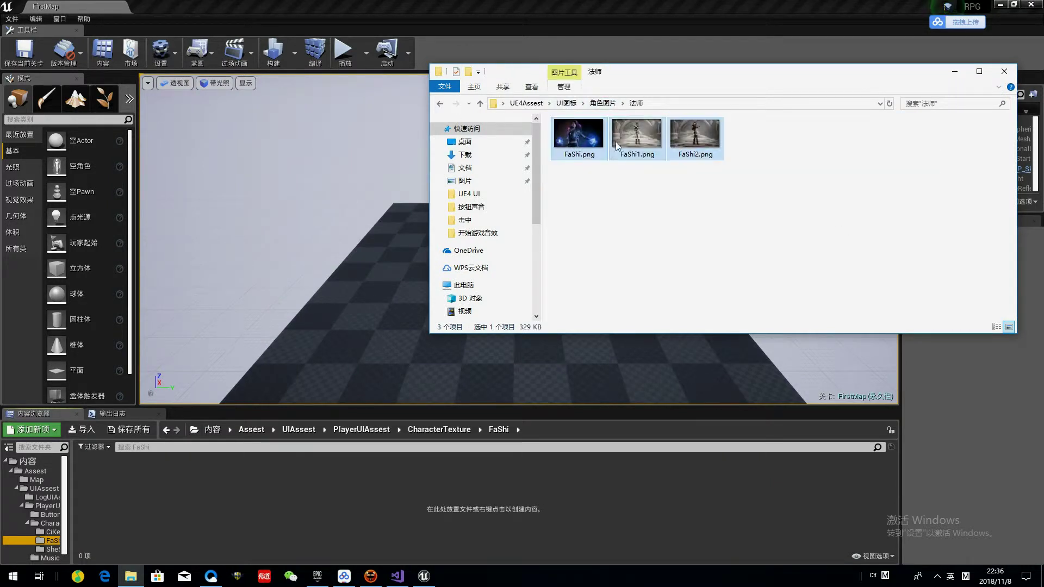
left_click_drag(783, 185, 572, 139)
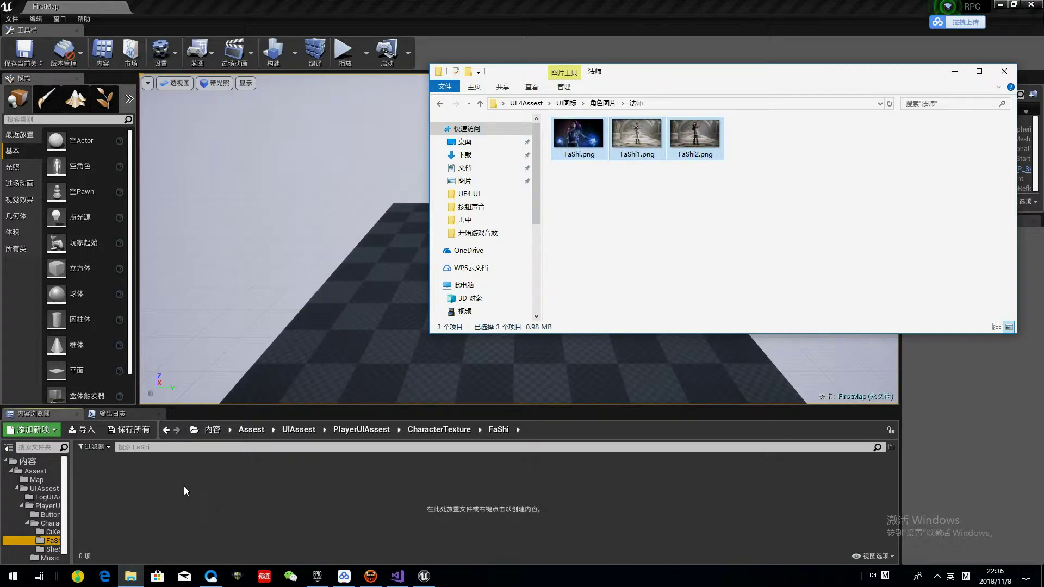
left_click_drag(758, 182, 551, 116)
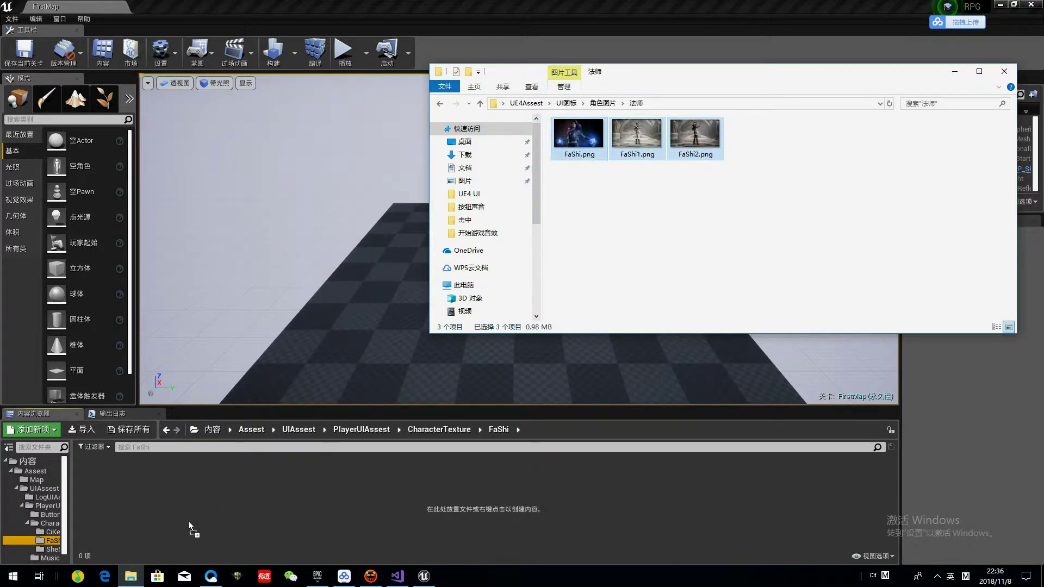
left_click_drag(155, 493, 225, 495)
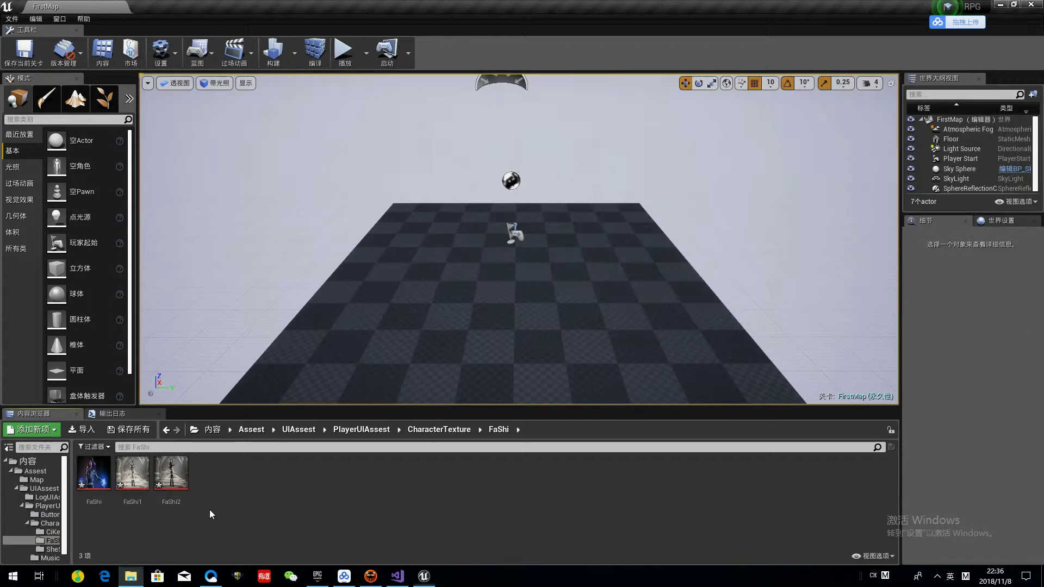
Change the texture group of all three FaShi textures via the property matrix
right_click(172, 481)
left_click(93, 473)
left_click_drag(200, 478, 150, 485, "shift")
right_click(149, 485)
mouse_move(235, 338)
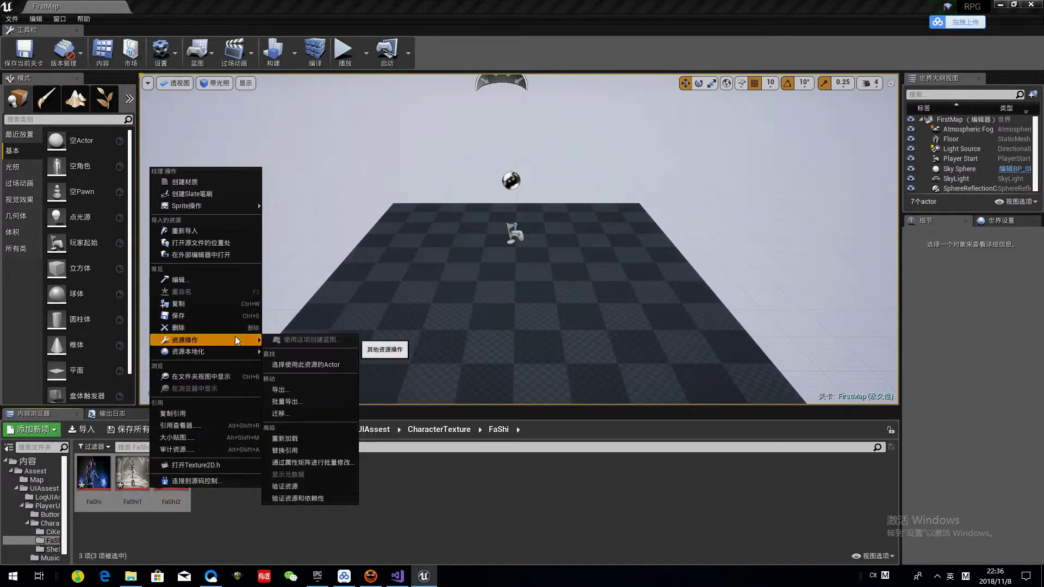
left_click(340, 460)
left_click(842, 66)
left_click(946, 132)
left_click(923, 250)
left_click(122, 6)
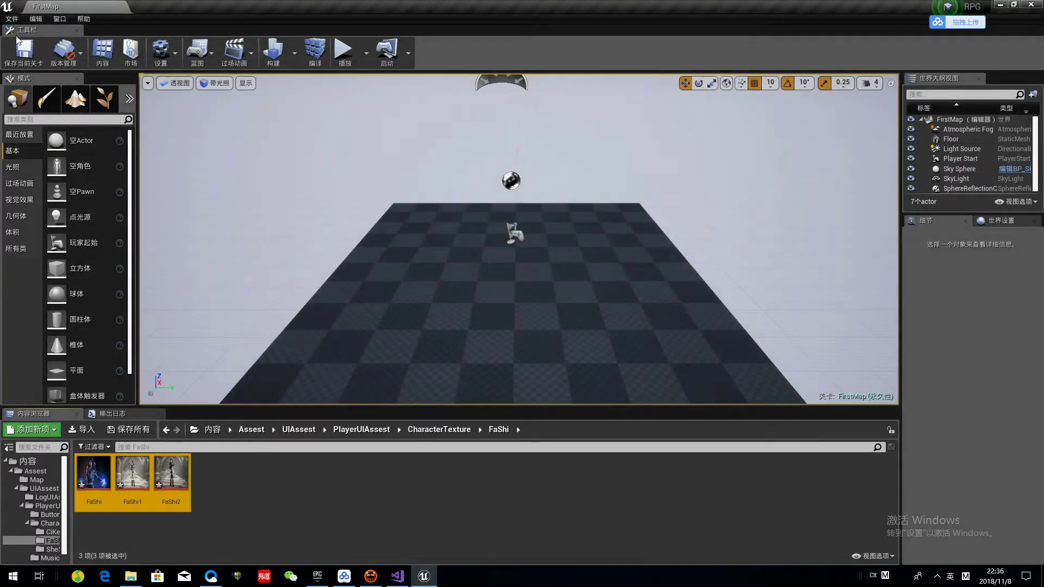
left_click(166, 429)
left_click(53, 540)
Import the six images from the 射手 folder into the SheShou folder
left_click(49, 550)
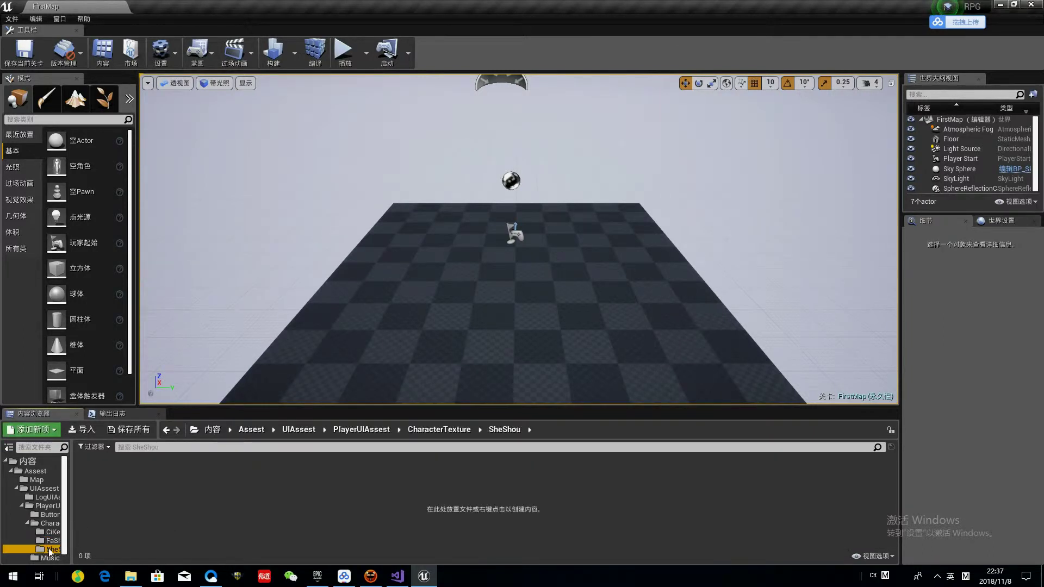
left_click(130, 576)
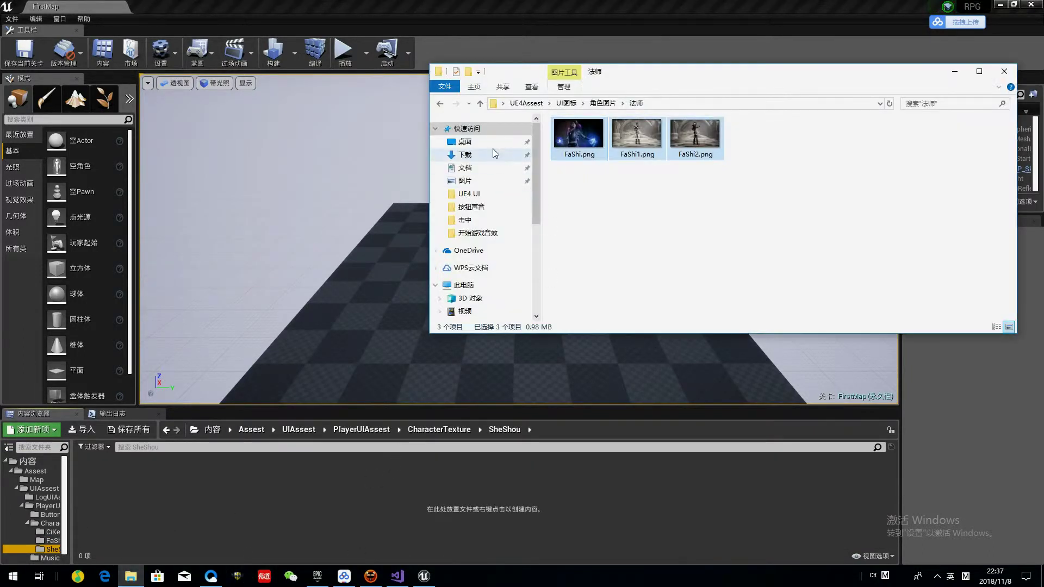
left_click(479, 104)
double_click(693, 139)
mouse_move(928, 188)
left_mouse_down()
mouse_move(623, 116)
mouse_move(583, 140)
left_mouse_up()
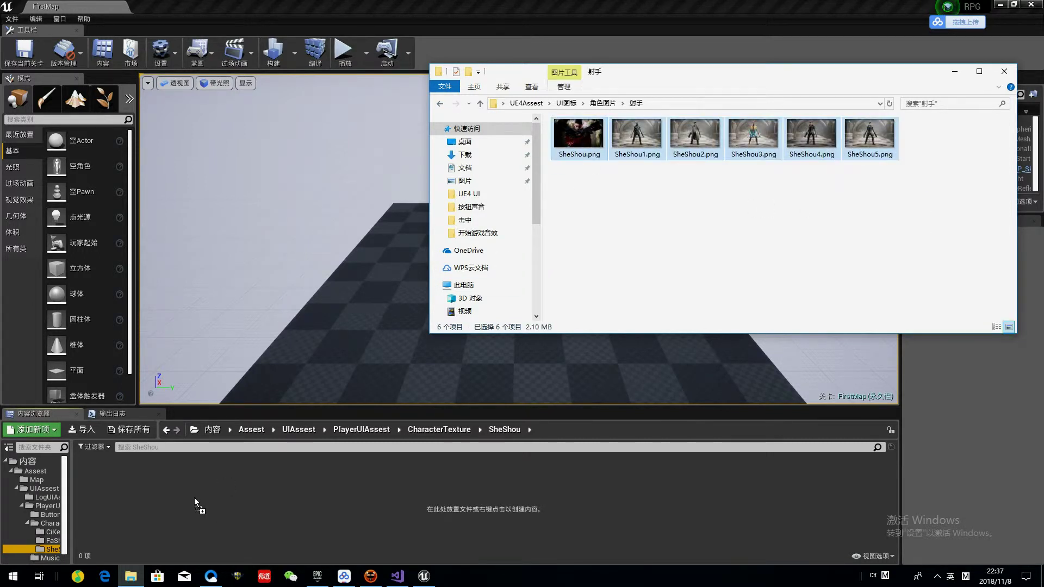
left_click_drag(194, 498, 195, 498)
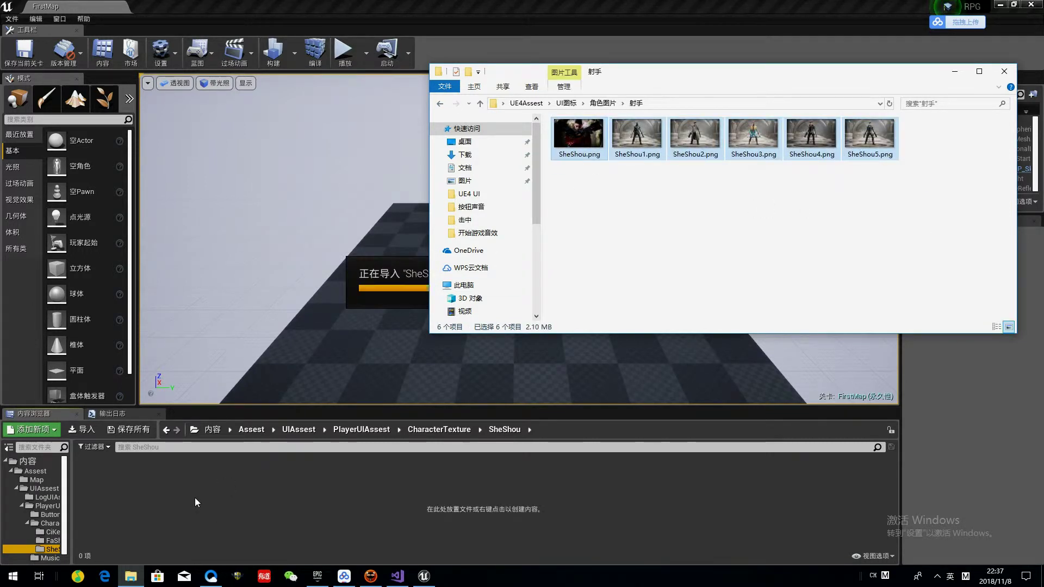
Set the texture group of SheShou through SheShou5 to UI and widen the folder tree
right_click(195, 497)
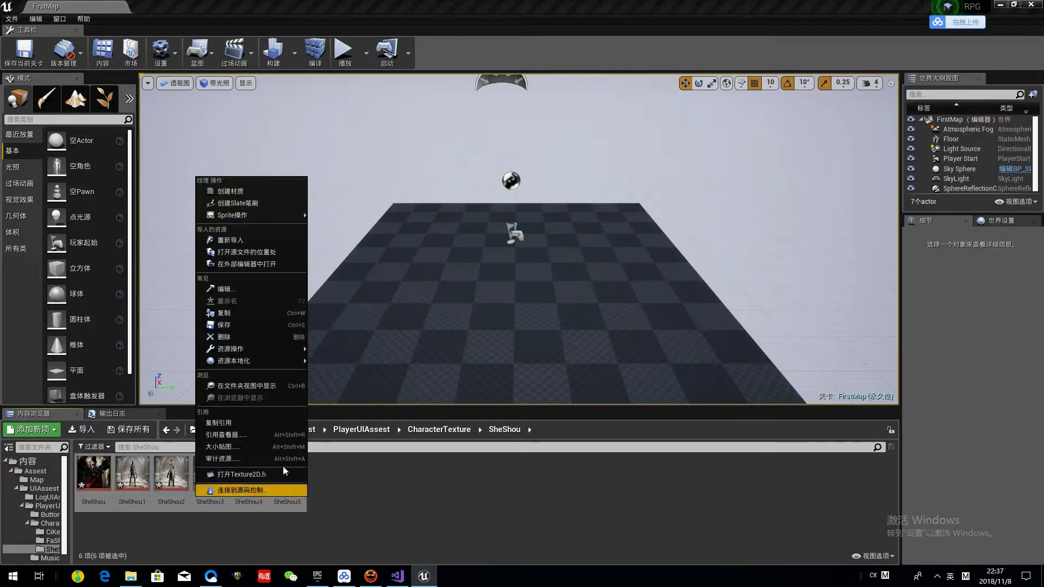
mouse_move(288, 348)
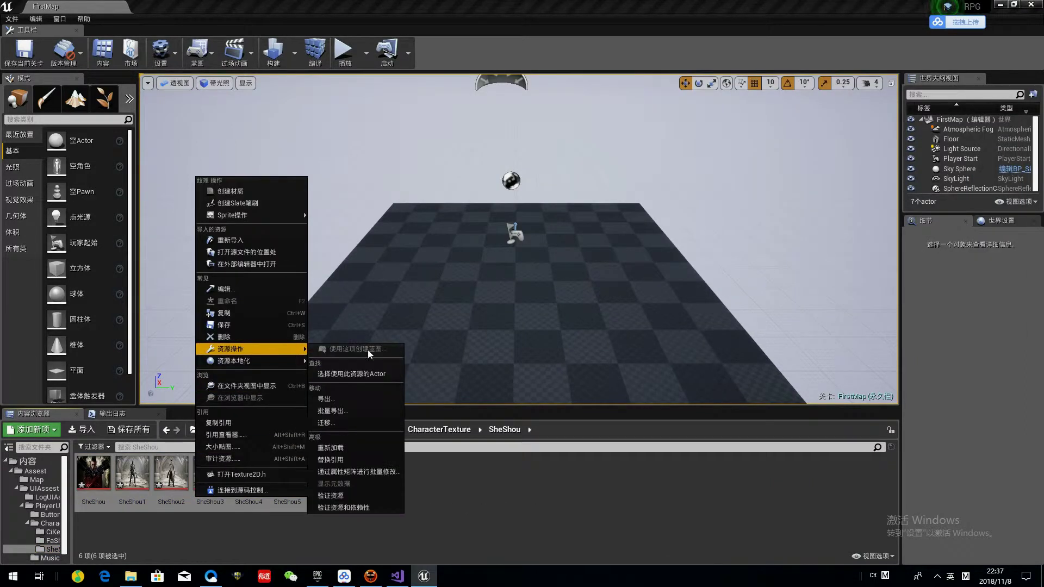
left_click(362, 471)
left_click(841, 67)
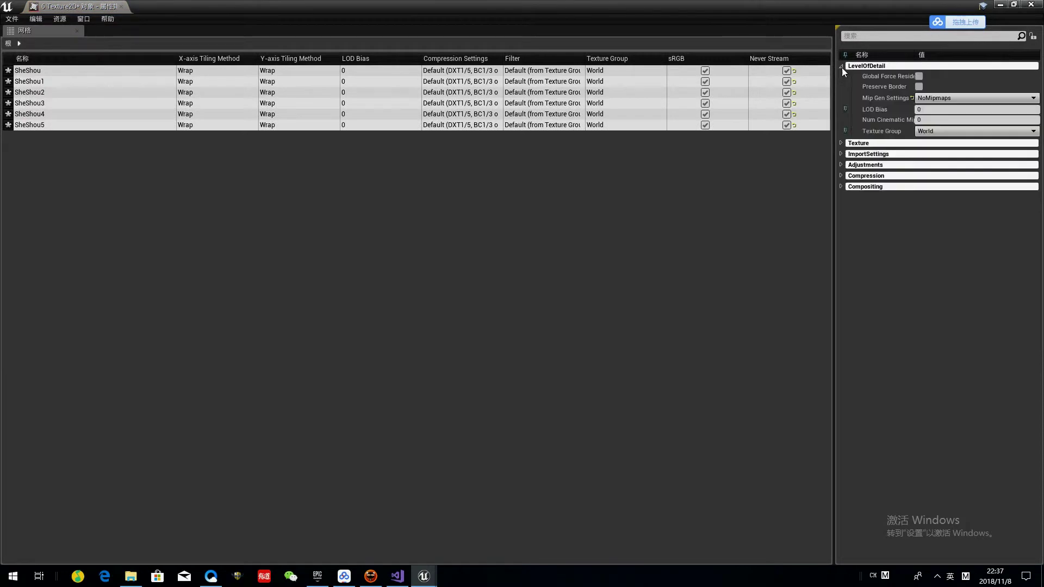
left_click(931, 133)
left_click(919, 253)
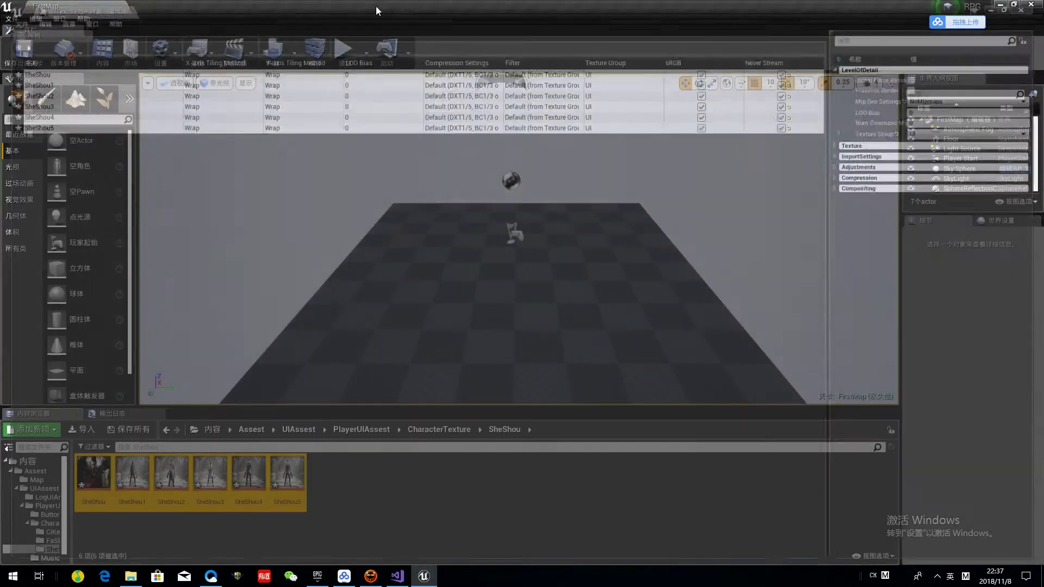
left_click(31, 54)
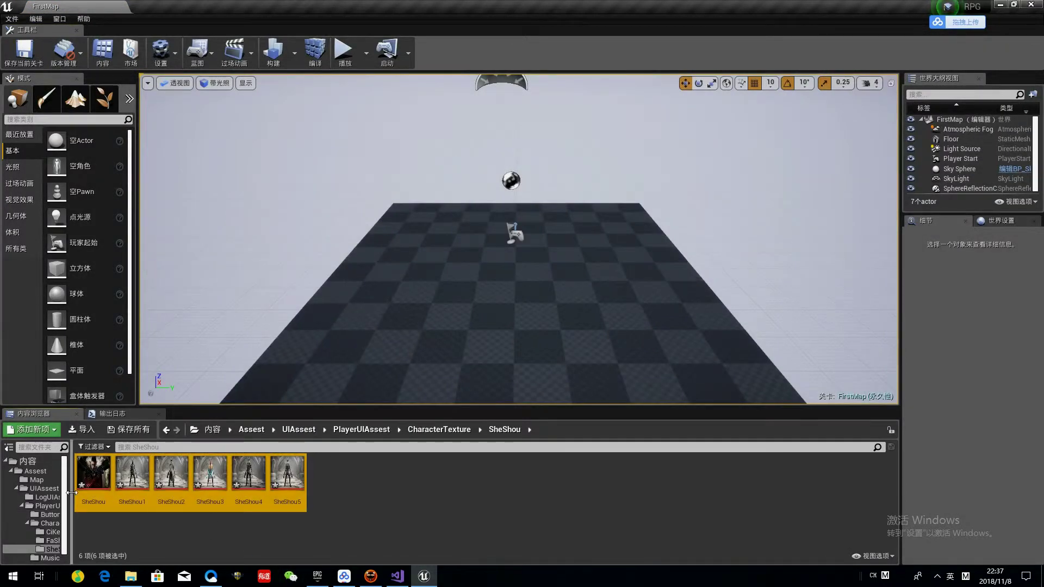
left_click_drag(71, 493, 115, 493)
Open the Button folder and create two new folders inside it
left_click(27, 523)
left_click(73, 514)
right_click(216, 488)
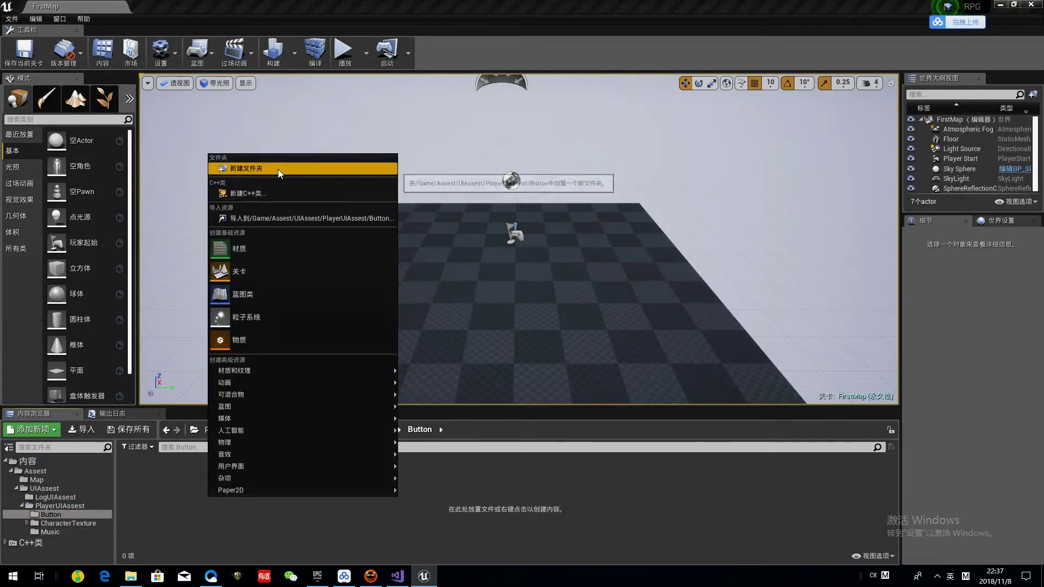
left_click(278, 169)
right_click(224, 505)
left_click(261, 168)
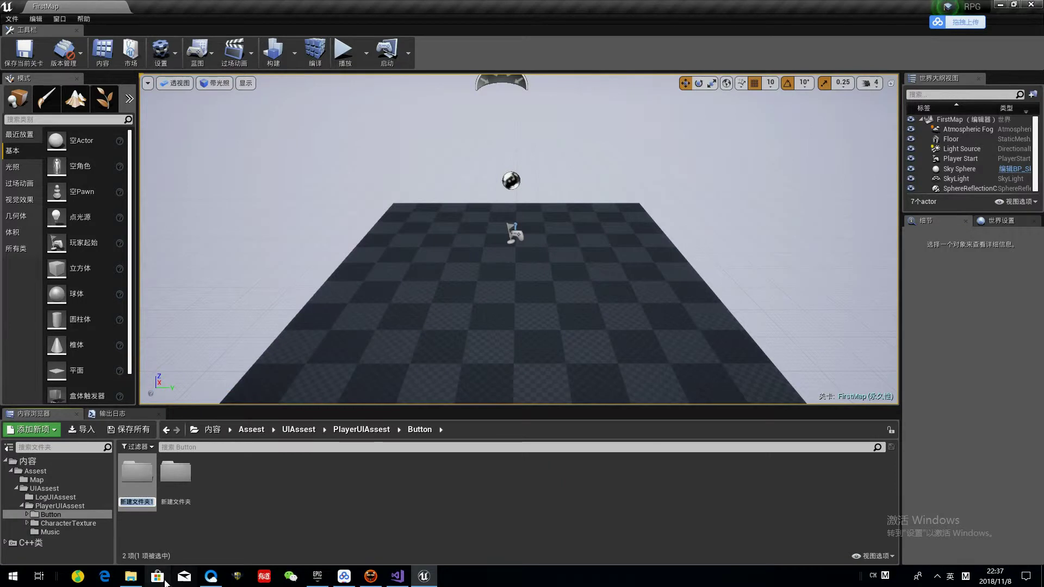
In File Explorer, go up to UE4Assest and open the UI图标 folder
left_click(131, 577)
left_click(440, 103)
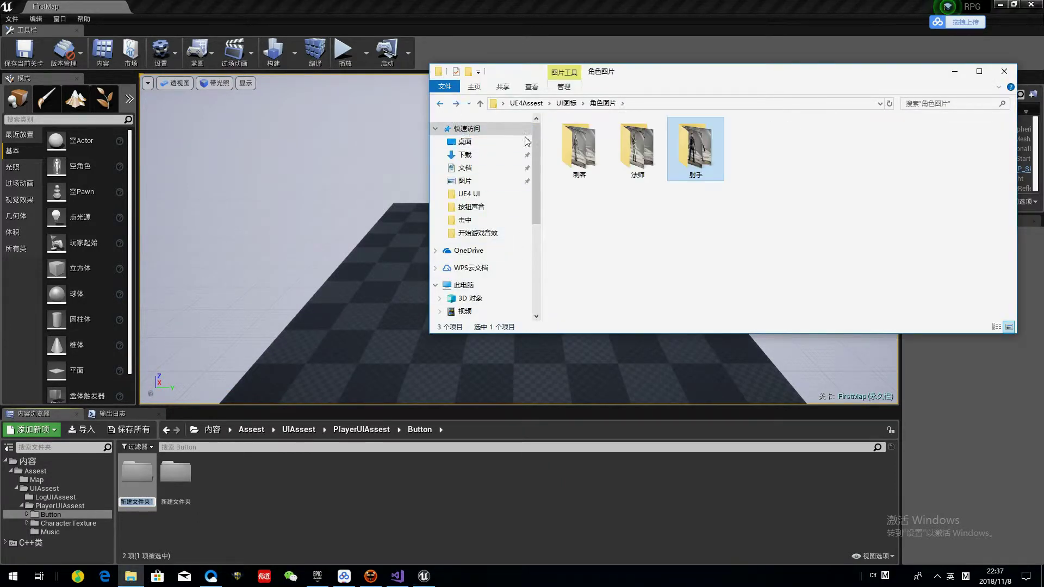
left_click(566, 103)
left_click(526, 103)
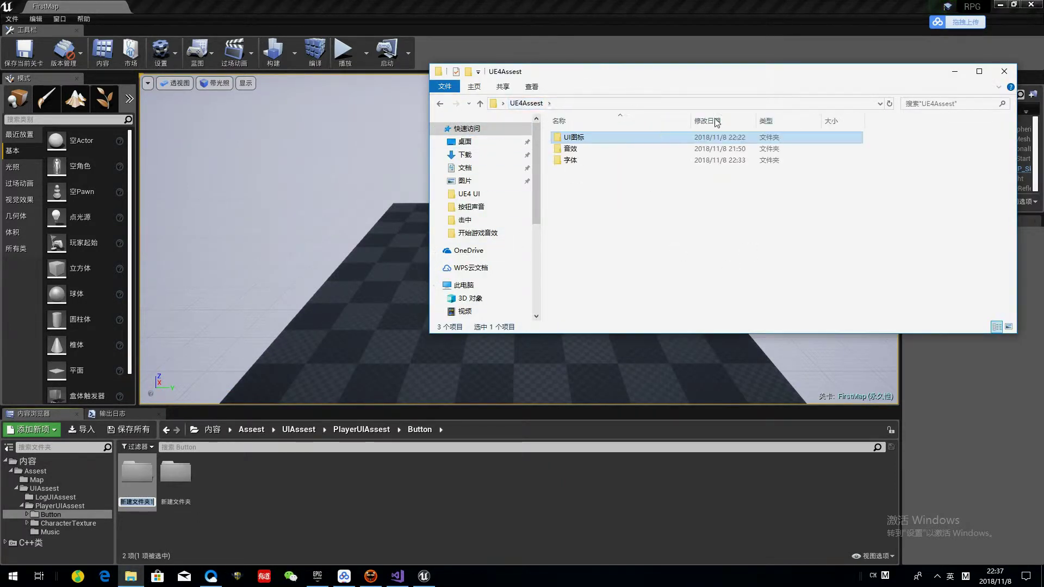
double_click(629, 139)
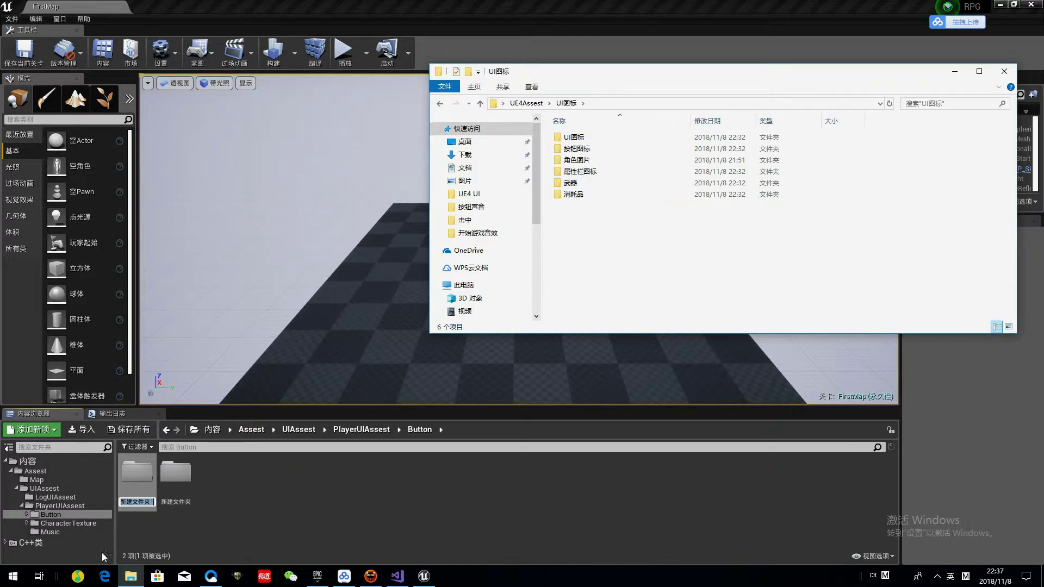
Commit the PlayerUIAssest folder name and open the UIAssest folder
left_click(104, 556)
right_click(59, 505)
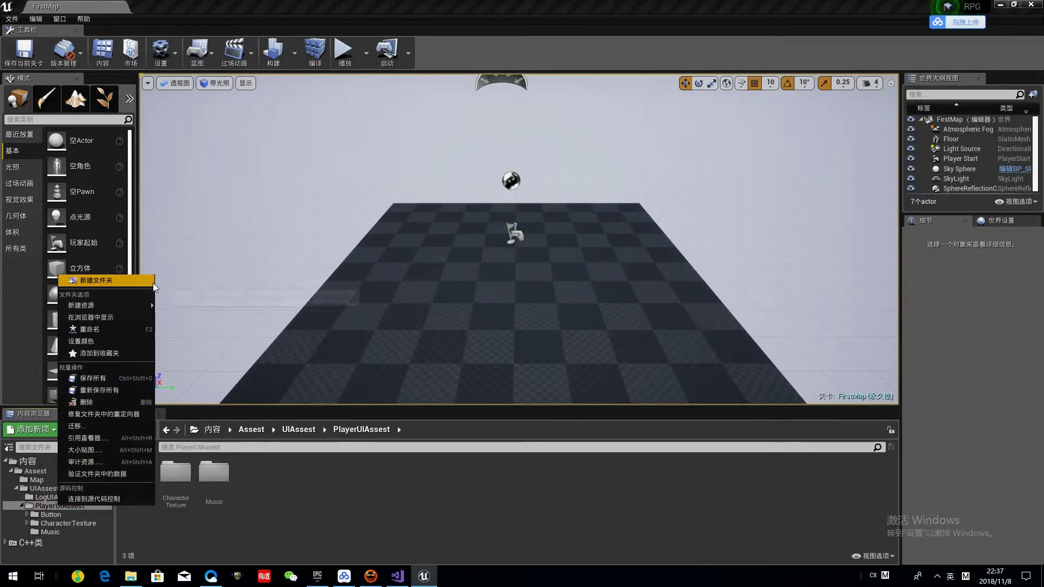
left_click(250, 508)
left_click(77, 490)
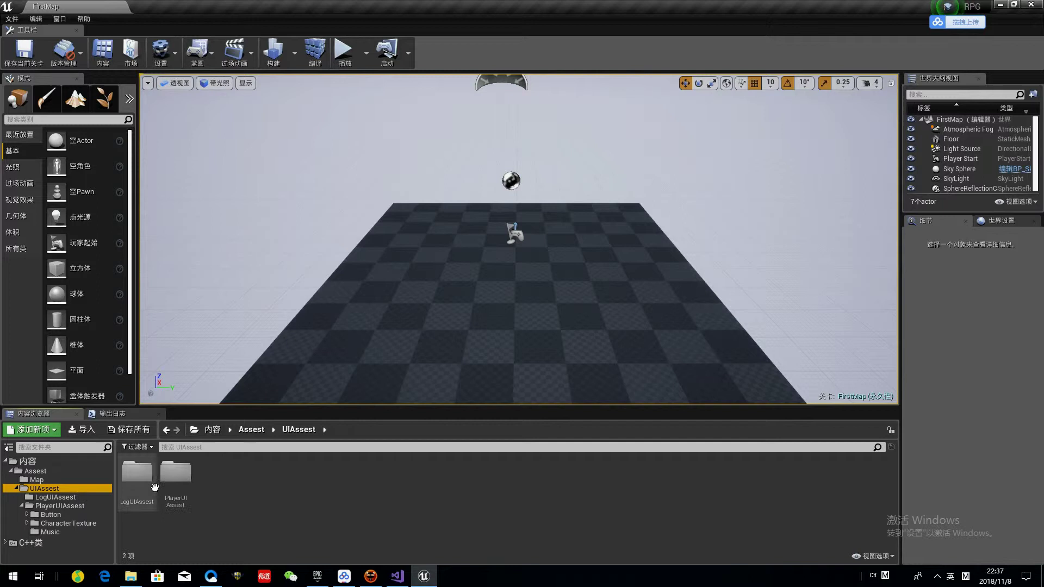
right_click(271, 488)
left_click(238, 500)
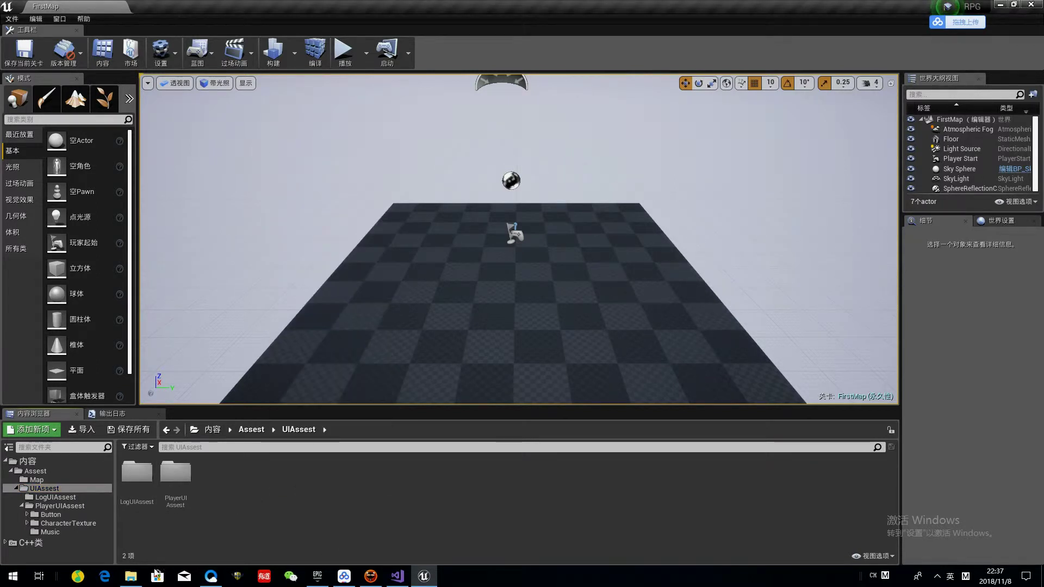
Import the kastleritalic and SentyGoldenBell fonts from the 字体 folder into UIAssest
left_click(130, 576)
left_click(527, 103)
double_click(571, 161)
left_click_drag(690, 205, 609, 139)
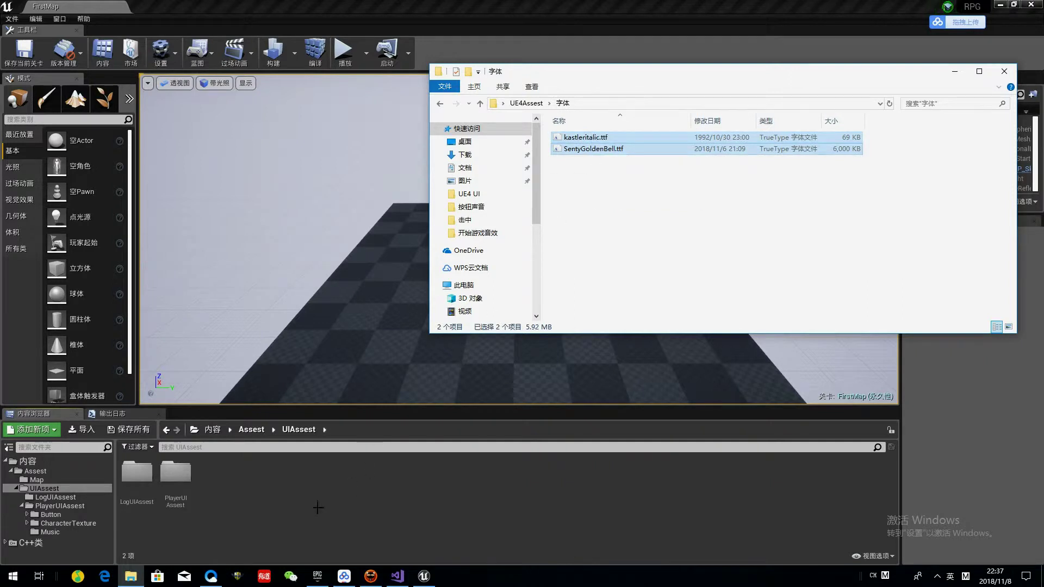
mouse_move(593, 196)
left_mouse_down()
mouse_move(613, 186)
mouse_move(582, 143)
left_mouse_up()
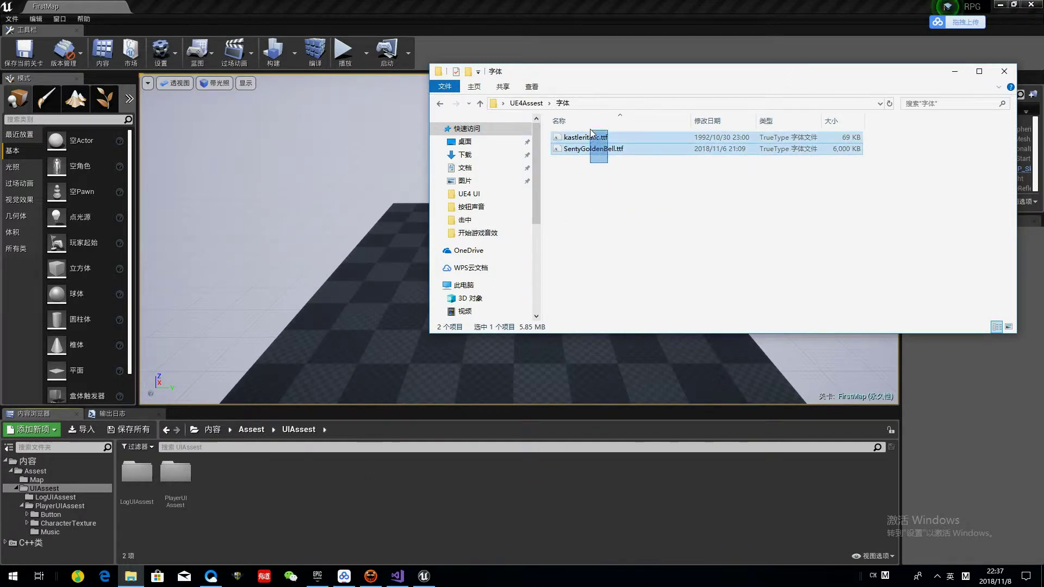
left_click_drag(243, 493, 243, 490)
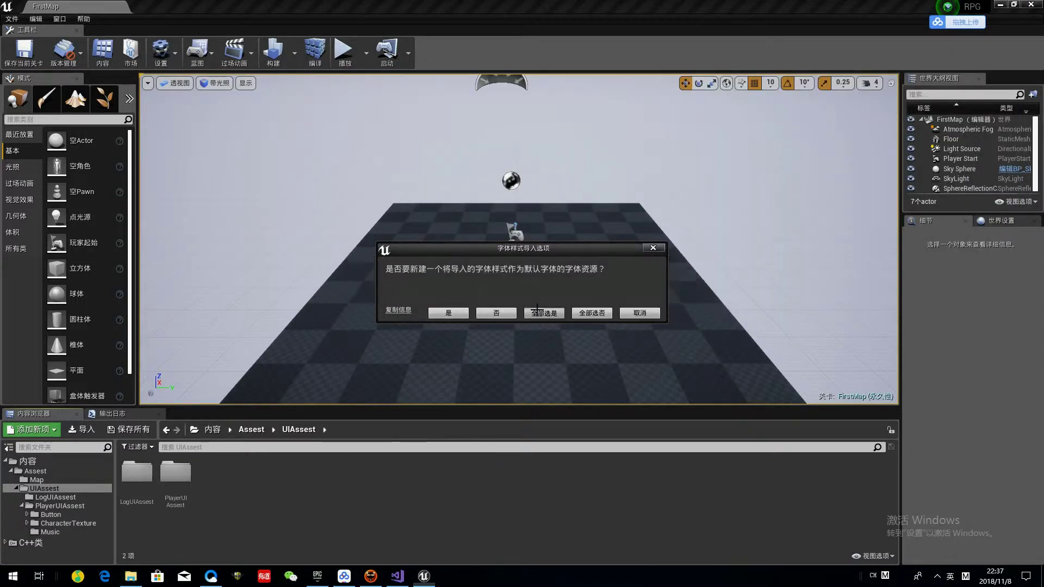
left_click(543, 314)
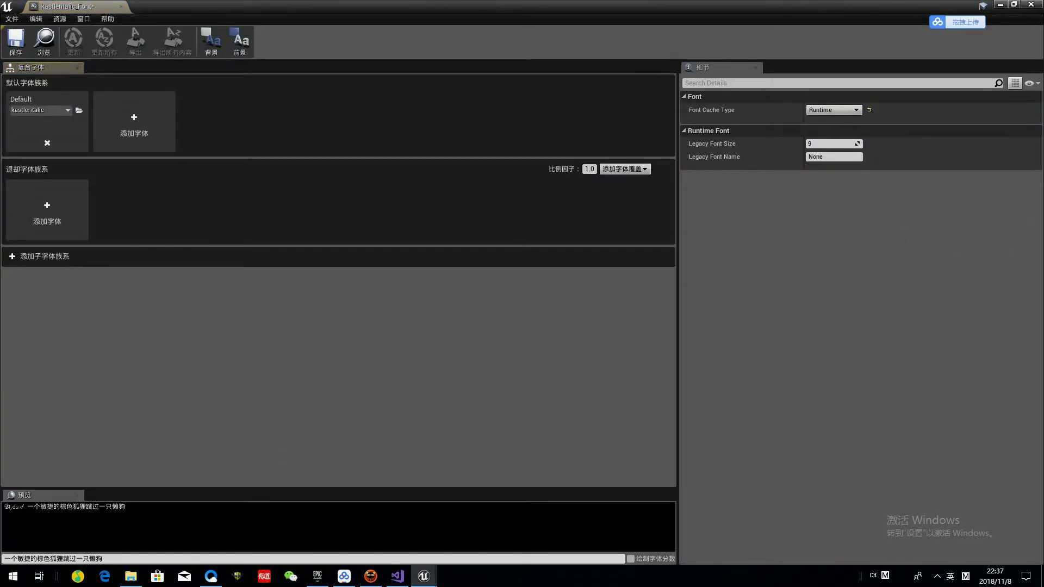
Inspect the SentyGoldenBell and kastleritalic font assets, then close the font editor
left_click(1030, 5)
double_click(347, 488)
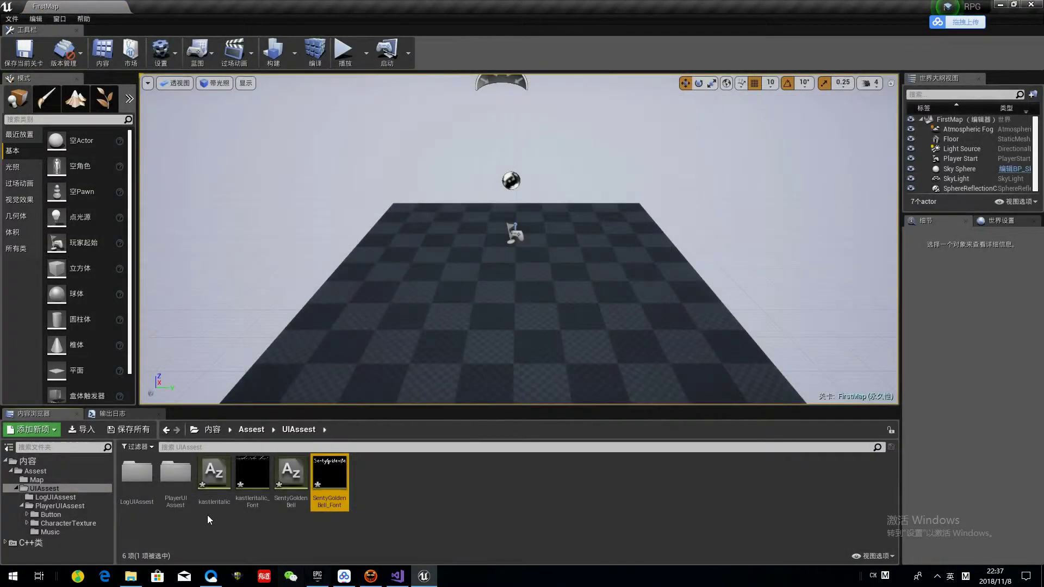
double_click(251, 481)
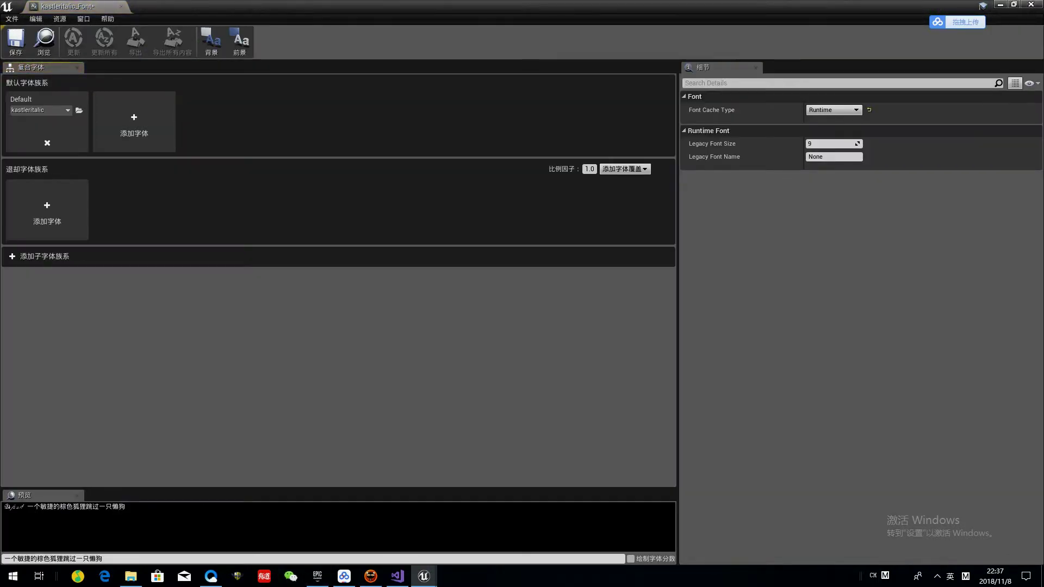
key("alt+F4")
Create a WeaponTexture folder inside PlayerUIAssest
double_click(172, 474)
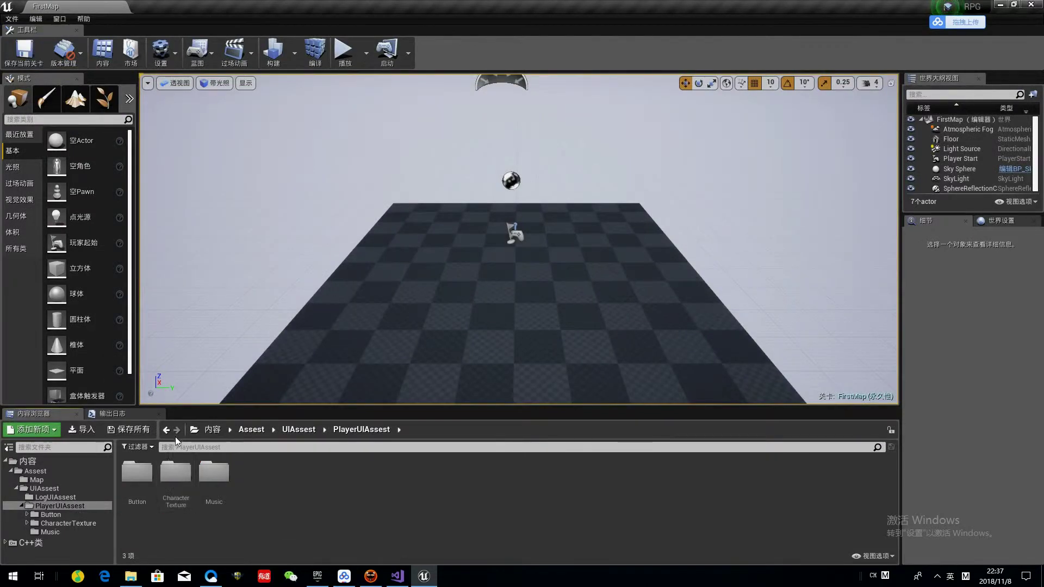
left_click(130, 576)
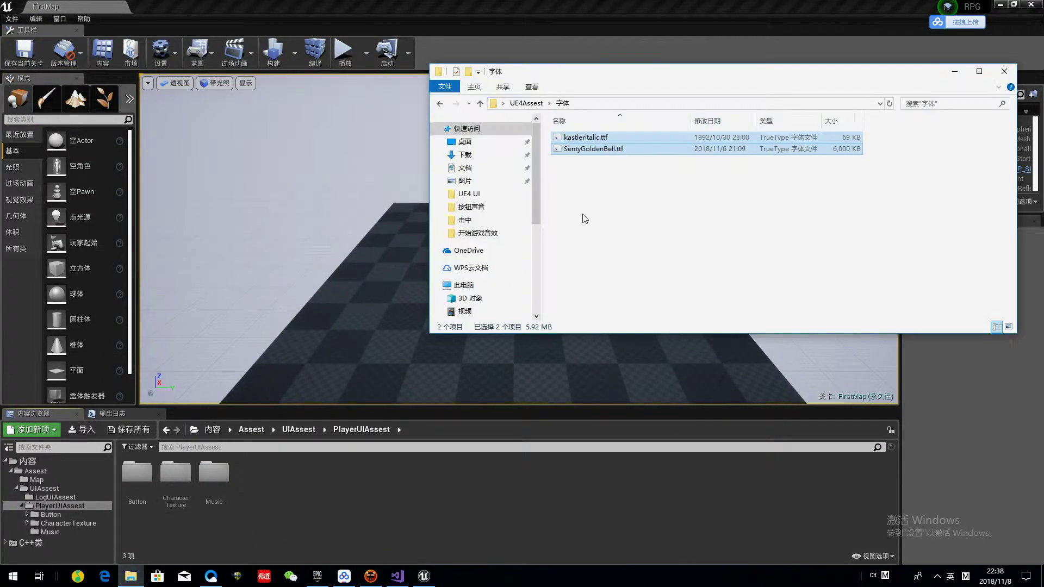
left_click(441, 103)
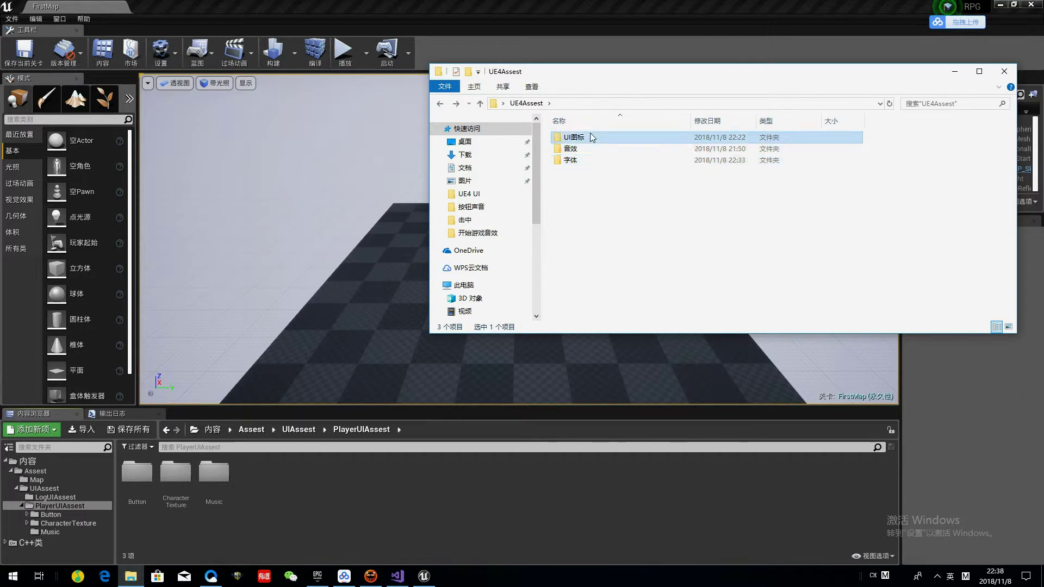
double_click(594, 137)
left_click(242, 482)
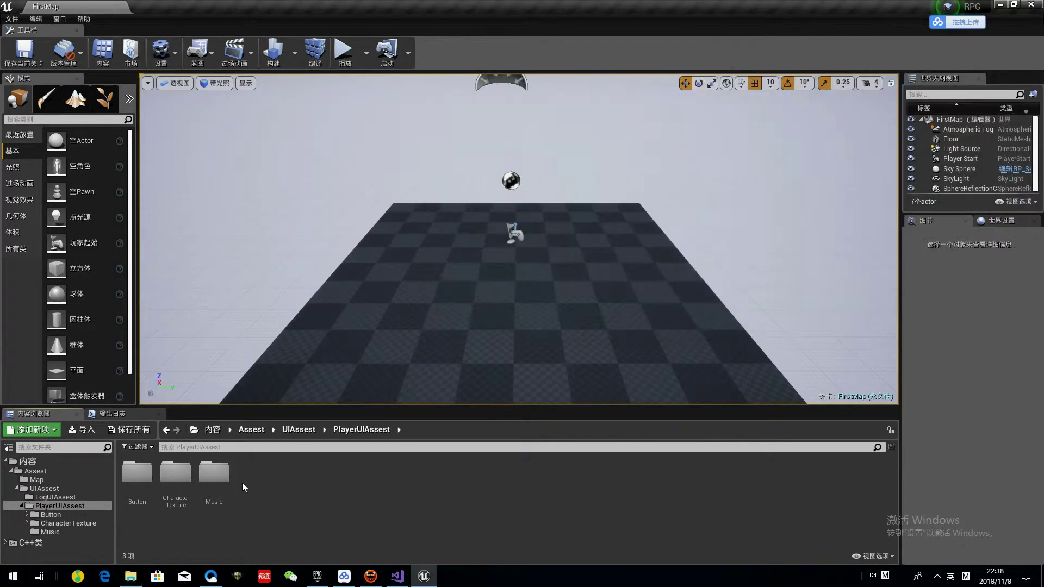
right_click(243, 482)
left_click(360, 154)
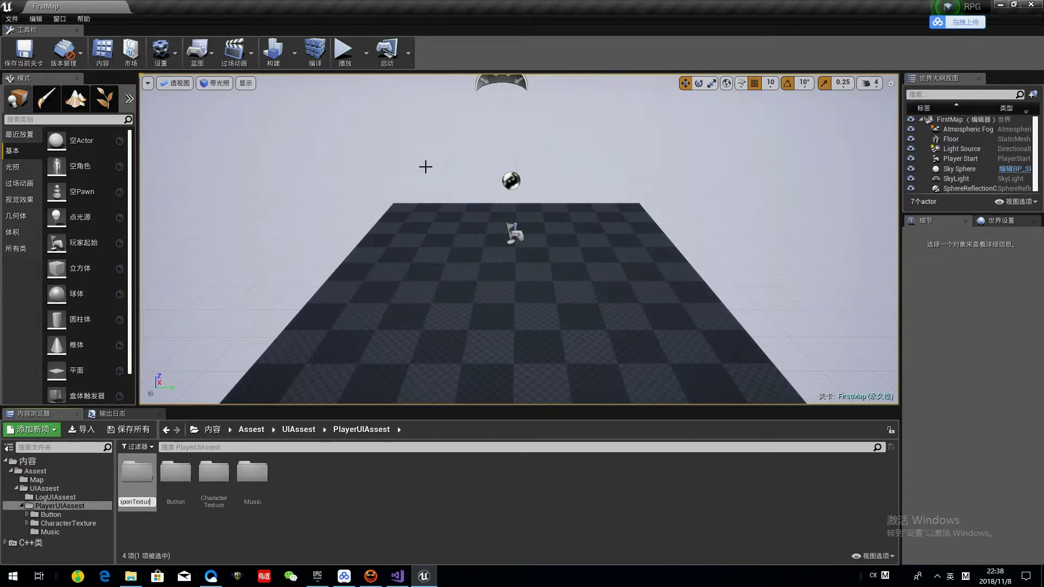
key("Return")
Import the four weapon images from the 武器 folder into WeaponTexture
double_click(255, 474)
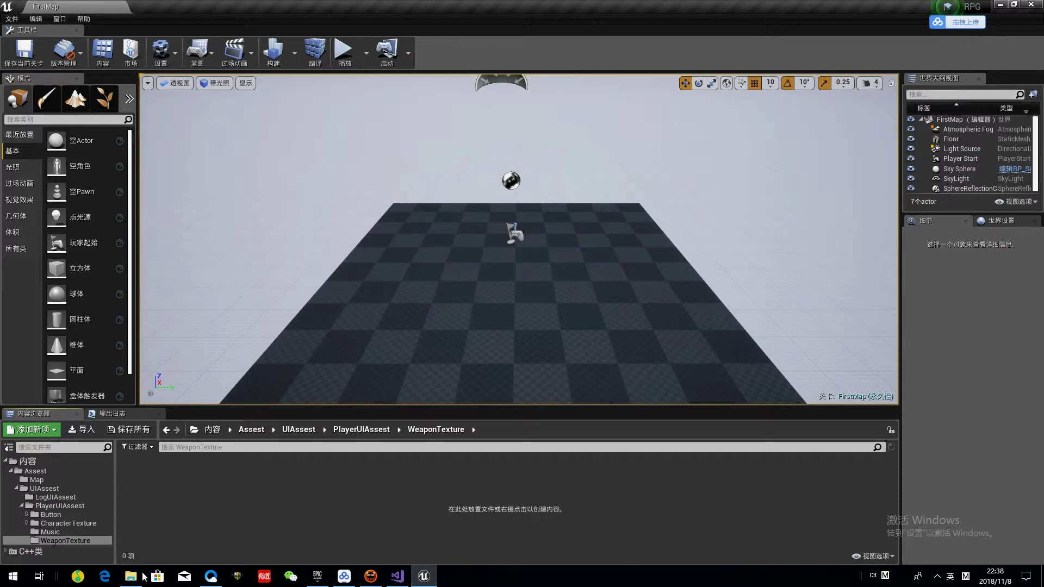
left_click(138, 579)
double_click(581, 171)
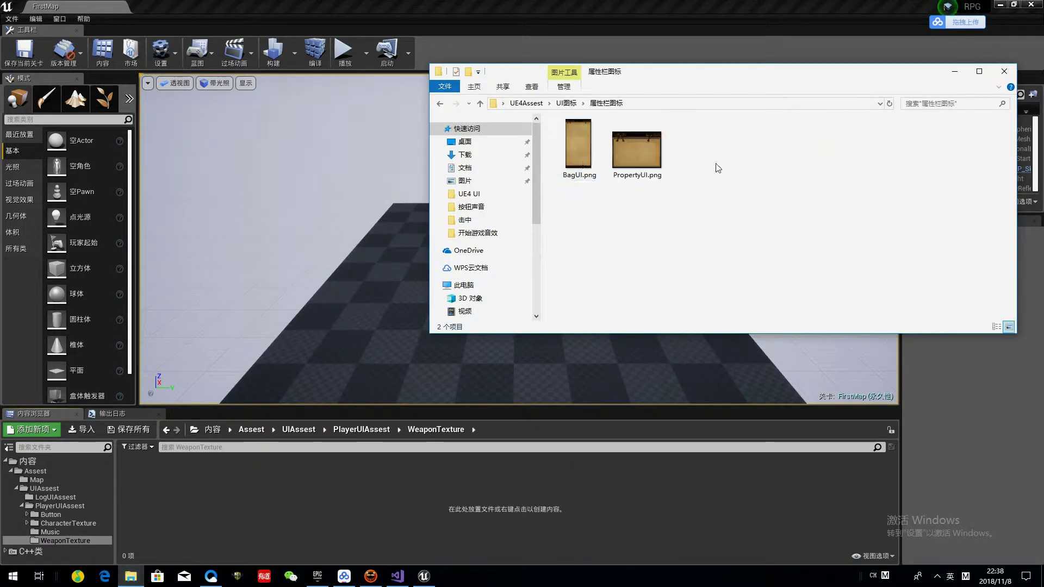
left_click(437, 106)
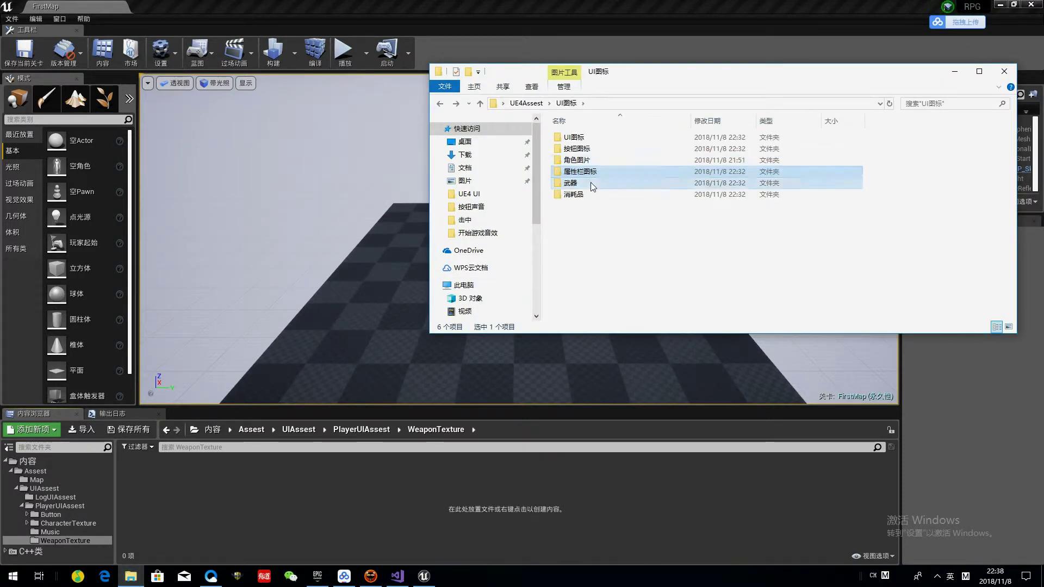
double_click(590, 187)
left_click(564, 158)
left_click(741, 145, "shift")
left_click_drag(741, 145, 284, 500)
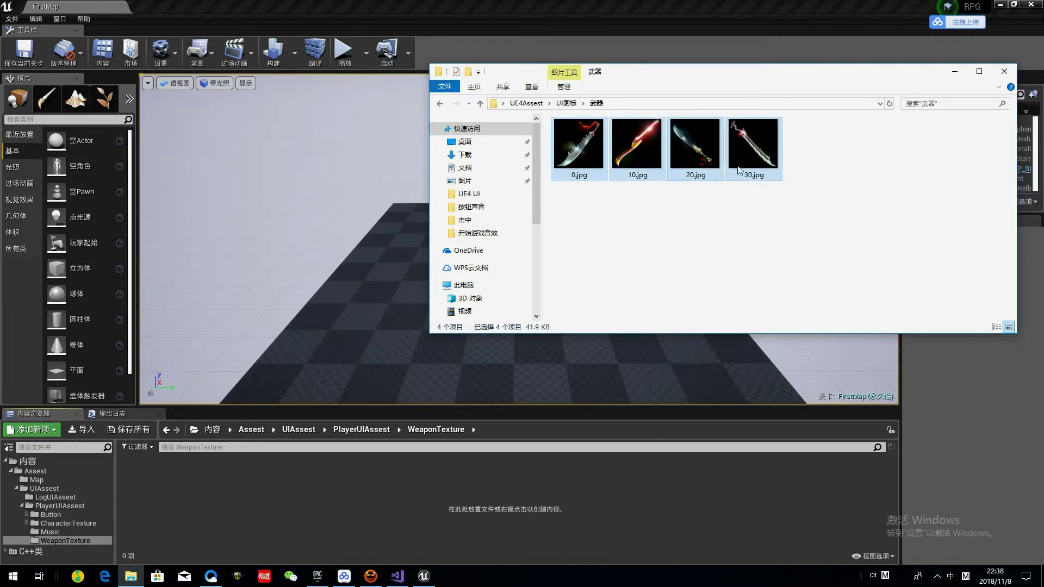
left_click_drag(211, 500, 211, 500)
Set the four weapon textures' Texture Group to UI via the Property Matrix and save
right_click(242, 473)
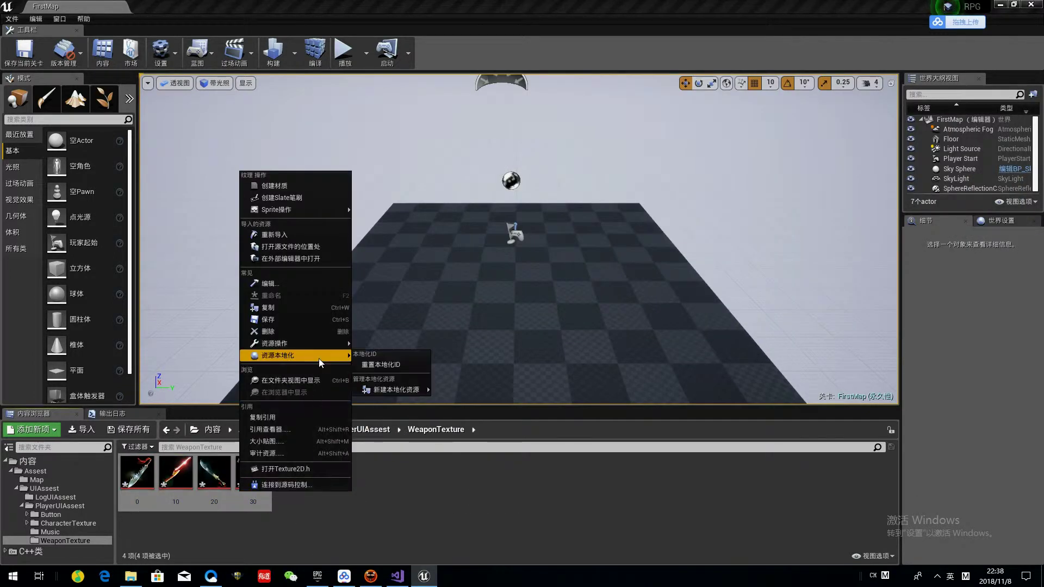
mouse_move(322, 345)
left_click(398, 467)
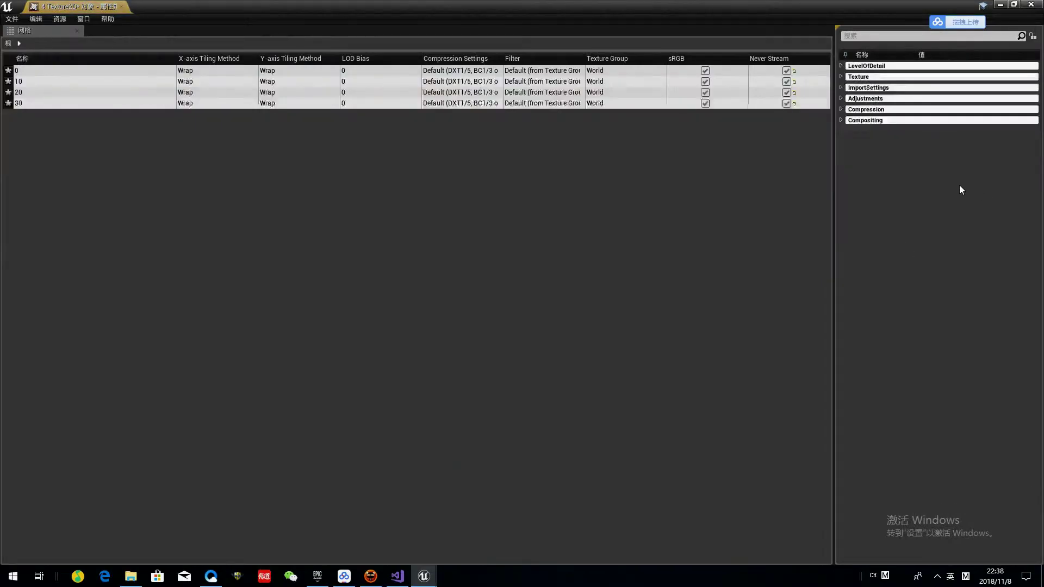
left_click(844, 67)
left_click(973, 131)
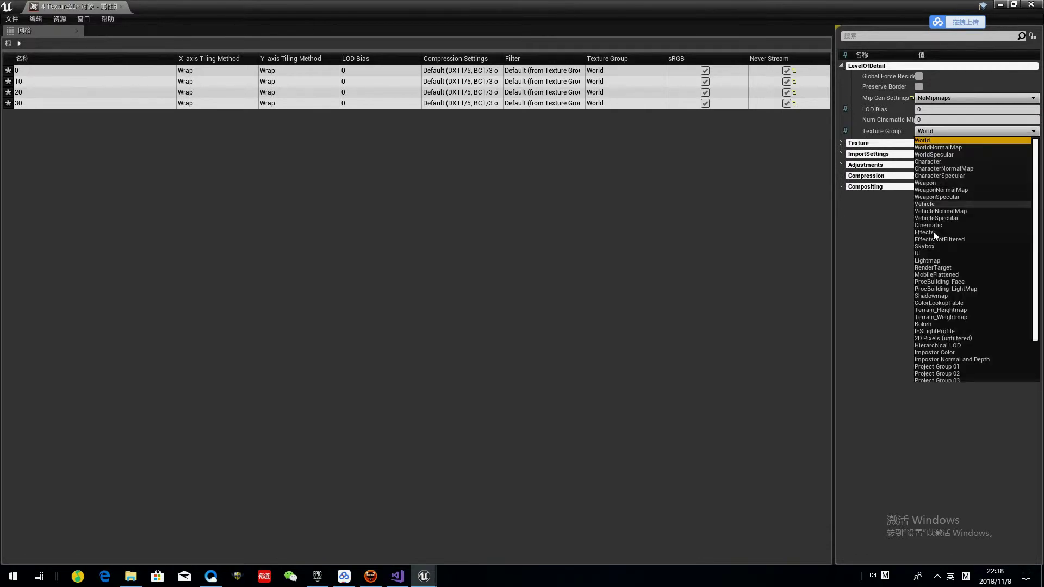
left_click(933, 256)
left_click(1030, 4)
key("ctrl+s")
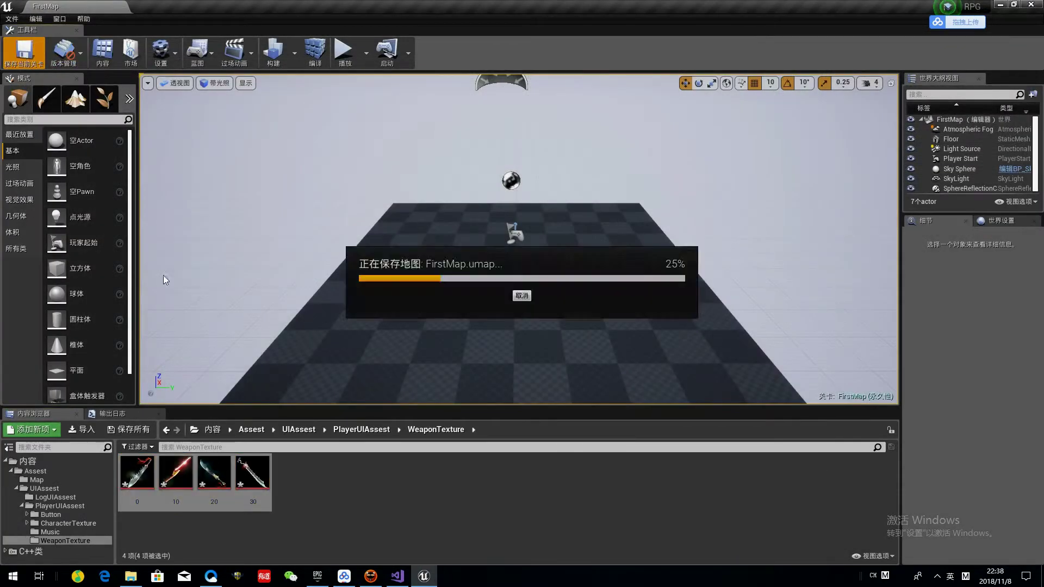
left_click(70, 532)
left_click(60, 515)
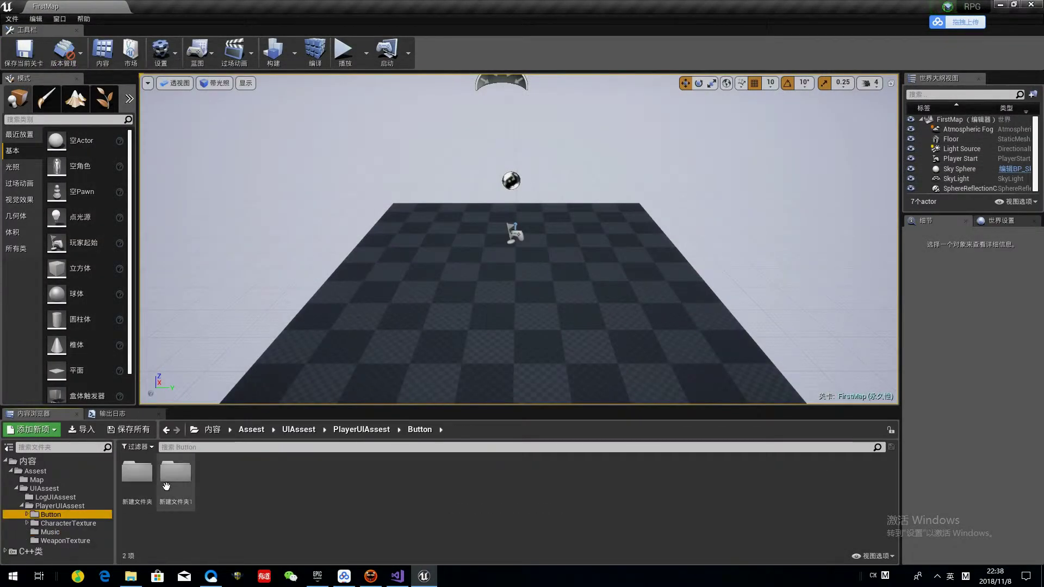
Name the new folder BagButton and import ItemTextureNormal and ItemTextureOnHover into it
left_click(137, 472)
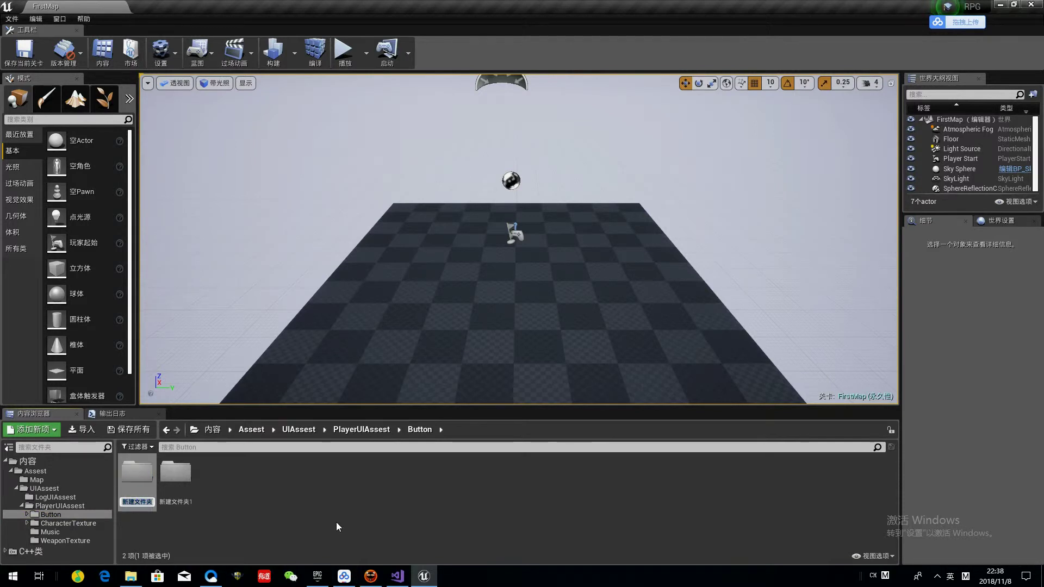
type("BagButton")
key("Return")
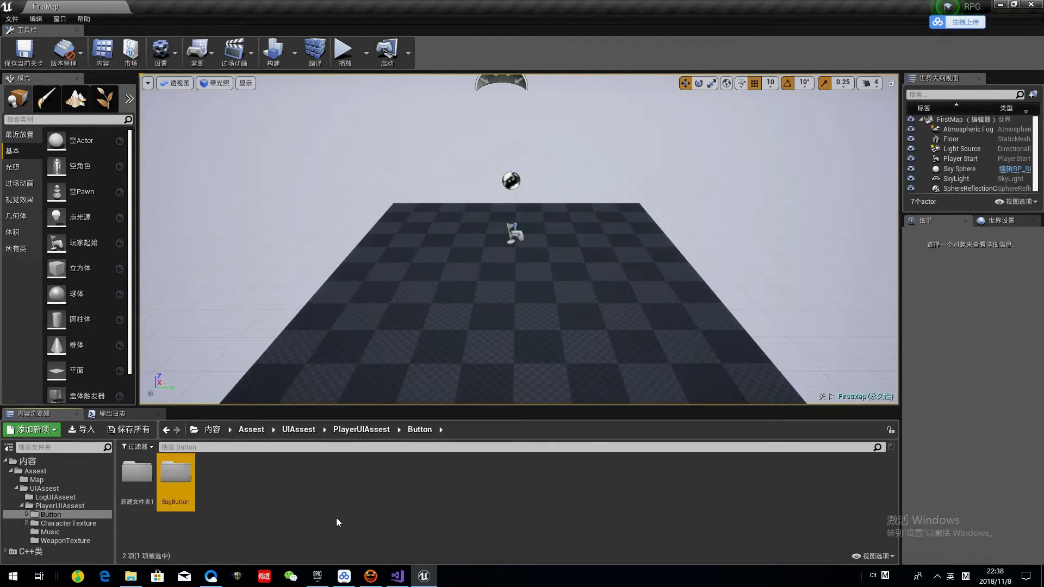
double_click(137, 472)
left_click(130, 576)
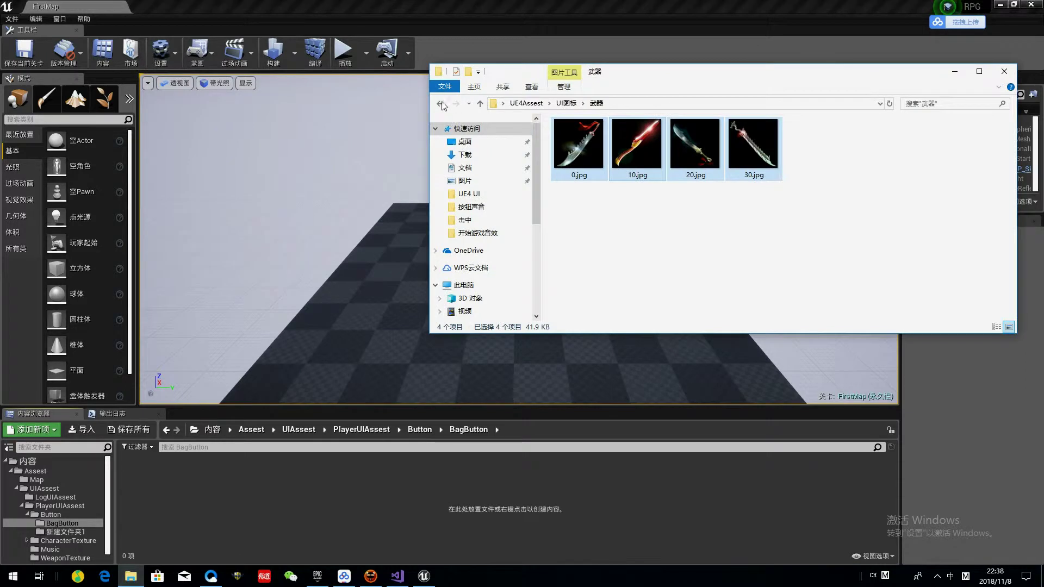
key("alt+Left")
key("alt+Left")
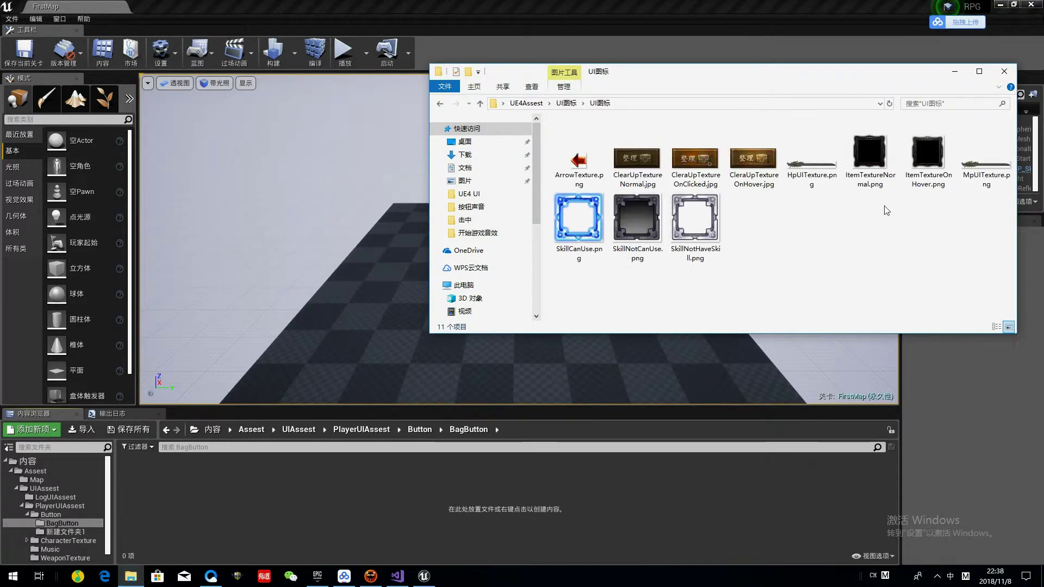
left_click(875, 180)
left_click(928, 188, "ctrl")
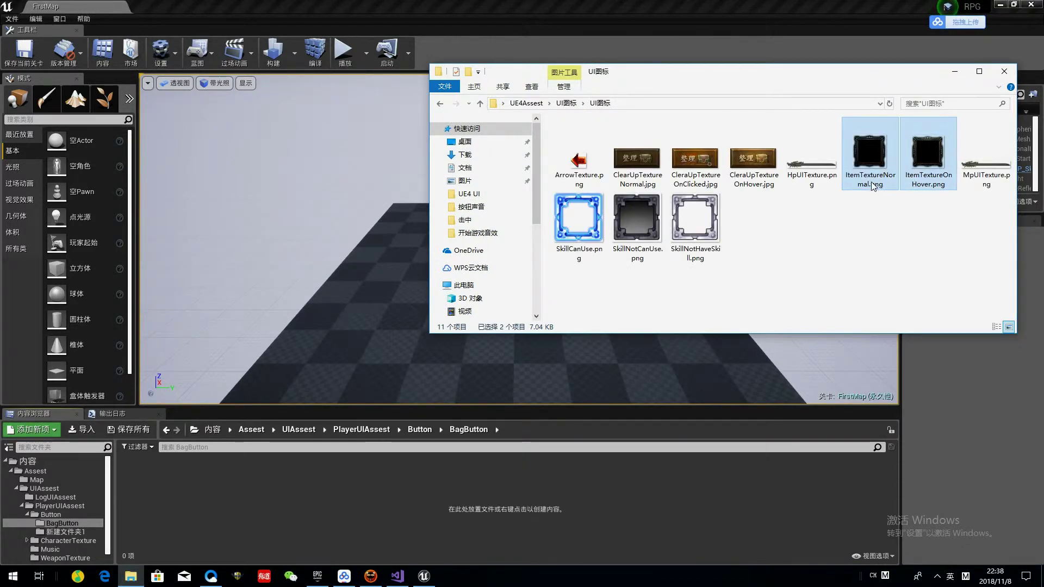
left_click_drag(303, 533, 321, 541)
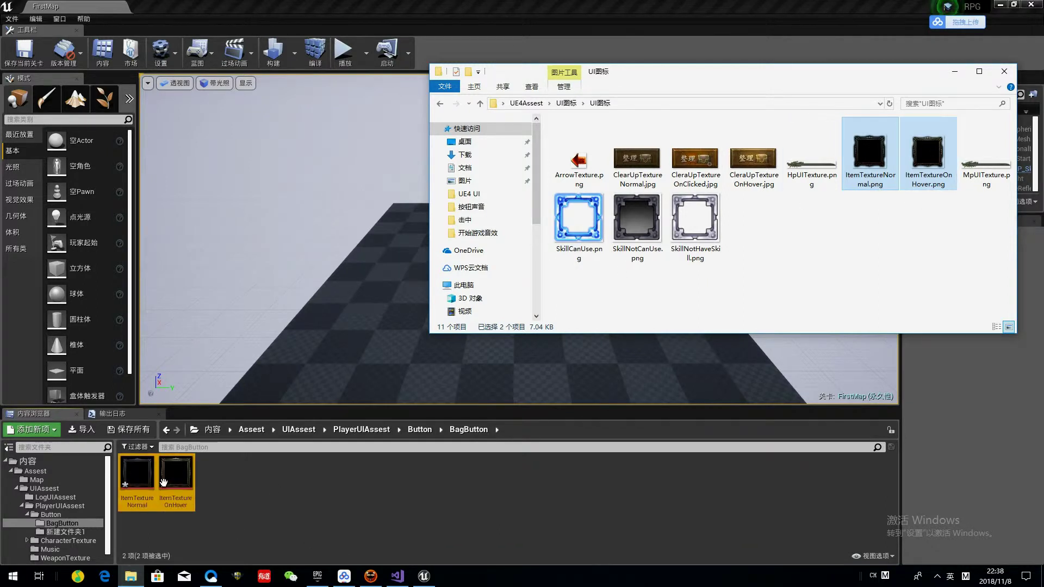
Set both item textures' Texture Group to UI via the Property Matrix and save the level
left_click(340, 366)
right_click(159, 482)
mouse_move(239, 321)
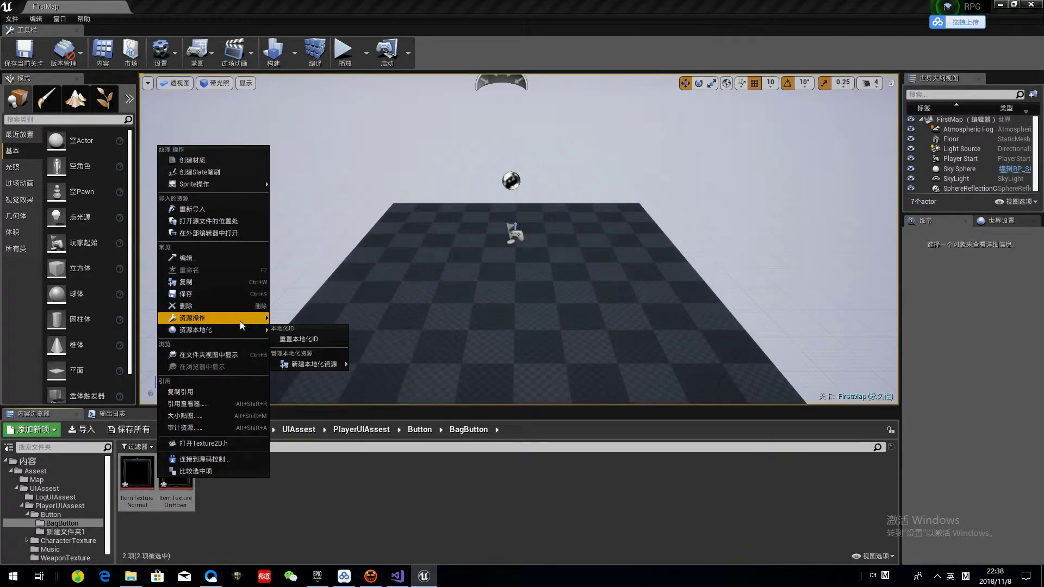
left_click(305, 440)
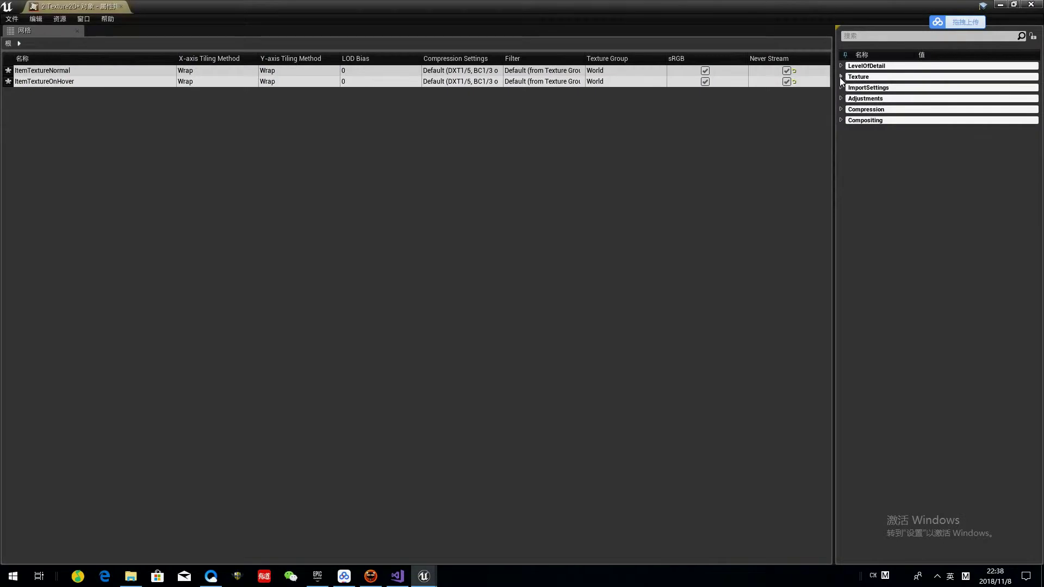
left_click(935, 131)
left_click(922, 250)
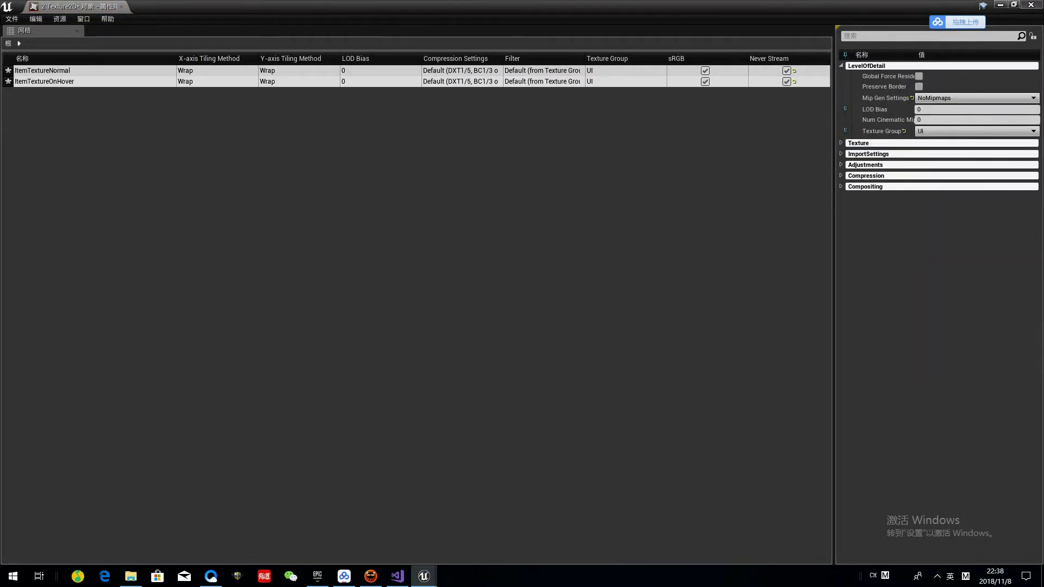
left_click(1031, 4)
left_click(13, 66)
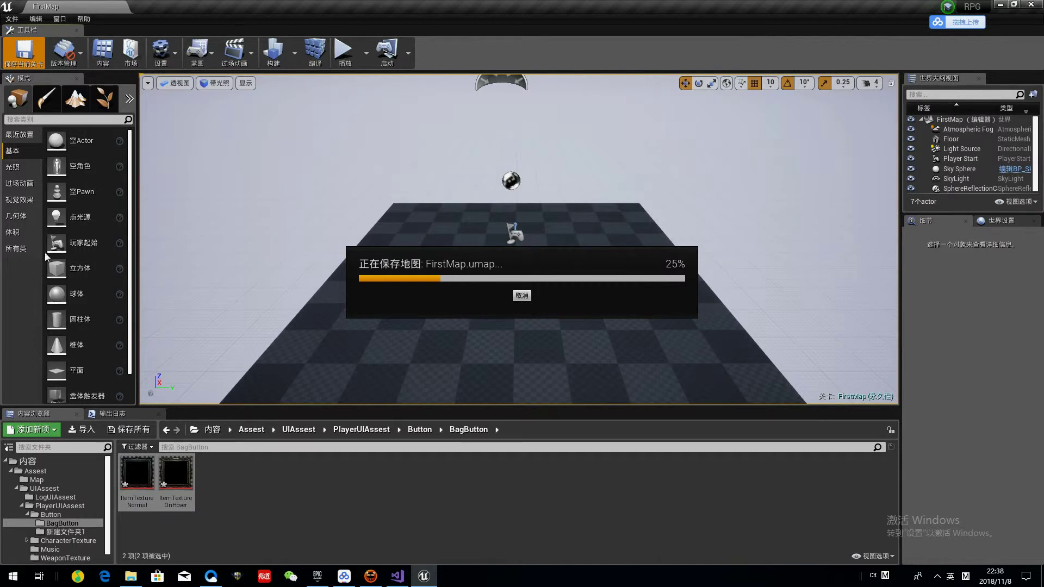
Add another new folder inside PlayerUIAssest
left_click(52, 515)
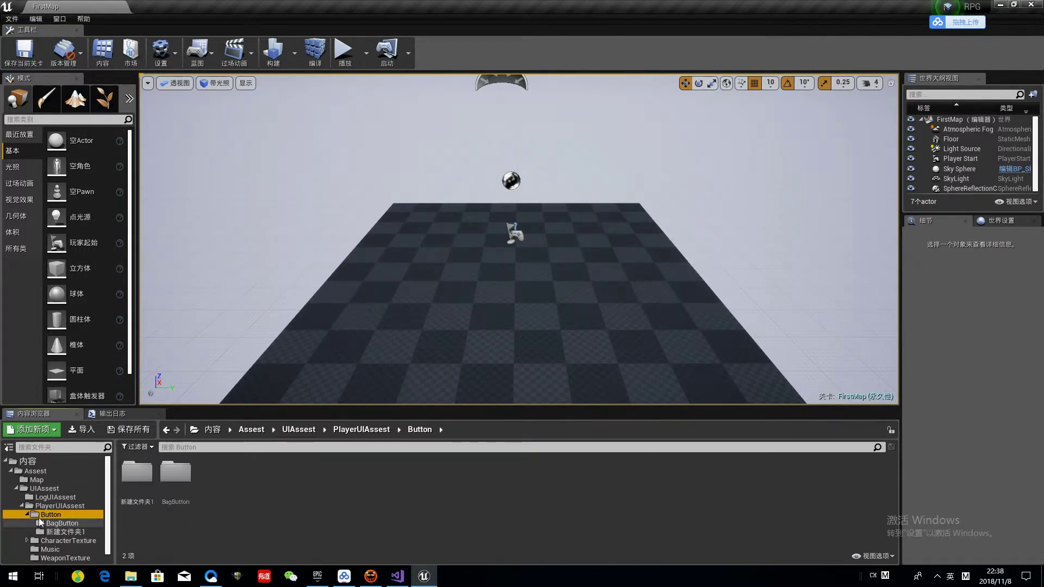
left_click(61, 507)
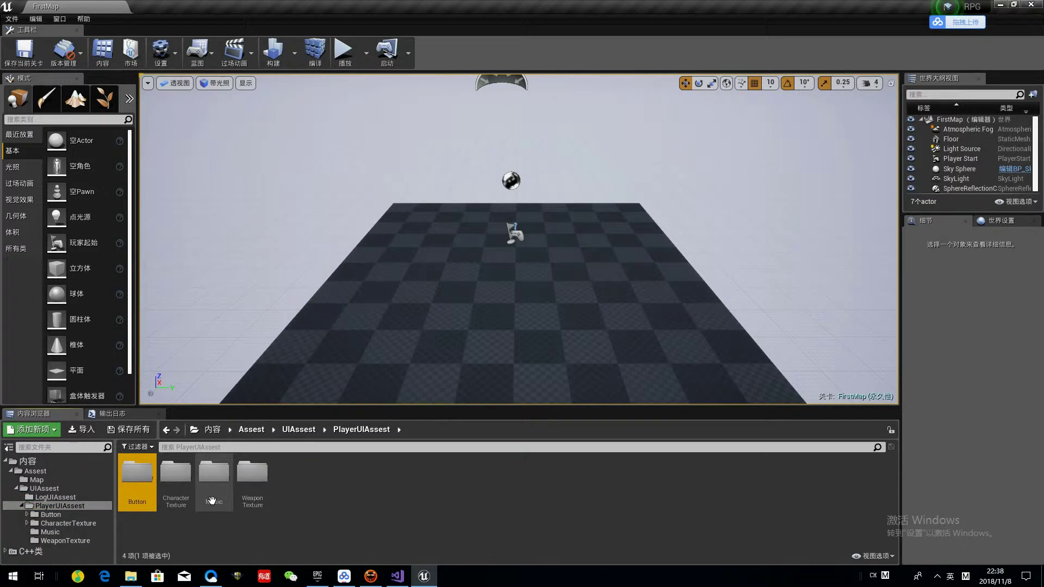
right_click(272, 488)
left_click(376, 160)
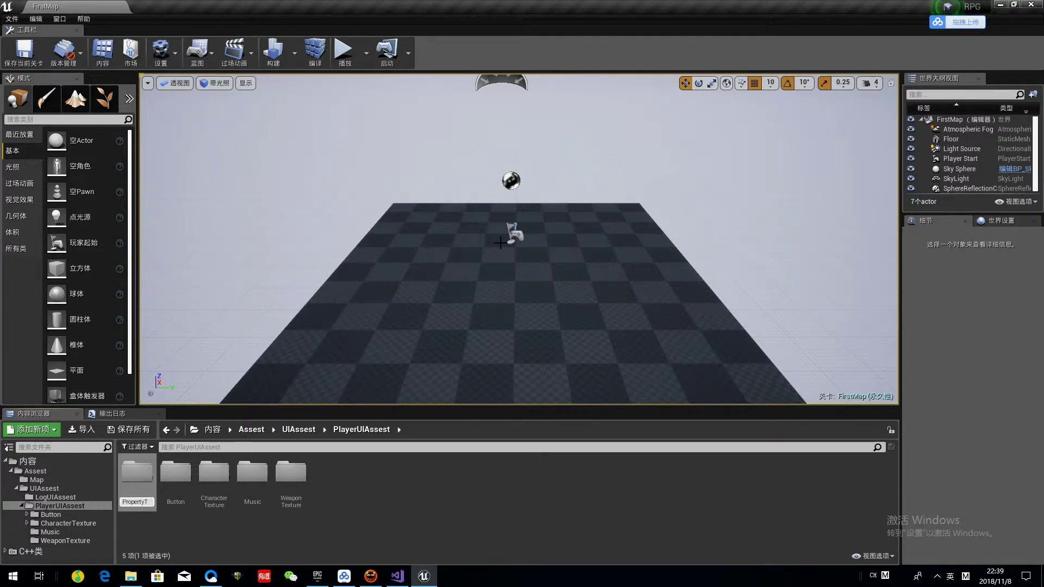
Name the folder PropertyTexture and import BagUI.png and PropertyUI.png into it
key("Return")
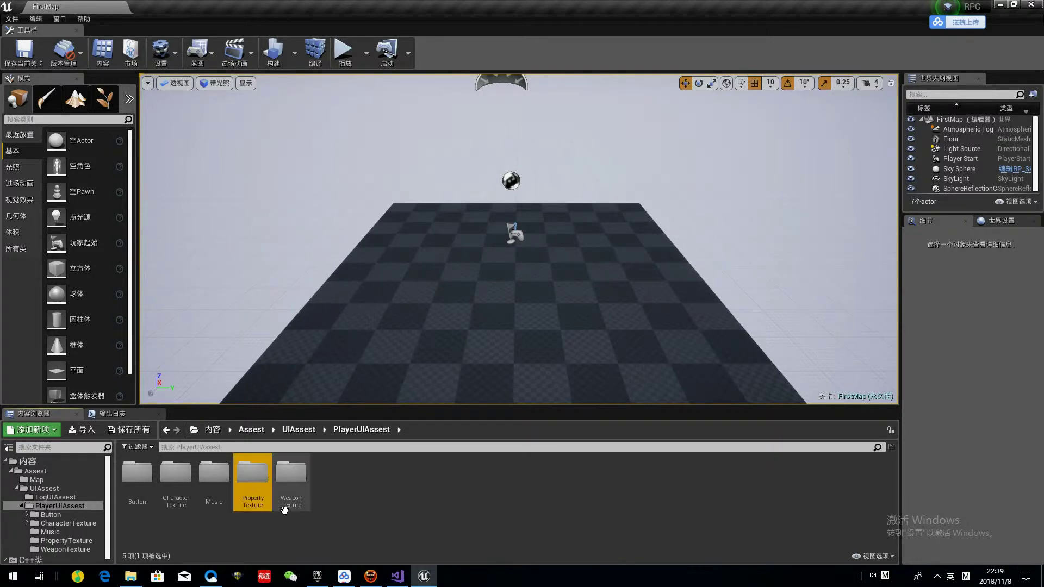
double_click(252, 476)
left_click(131, 576)
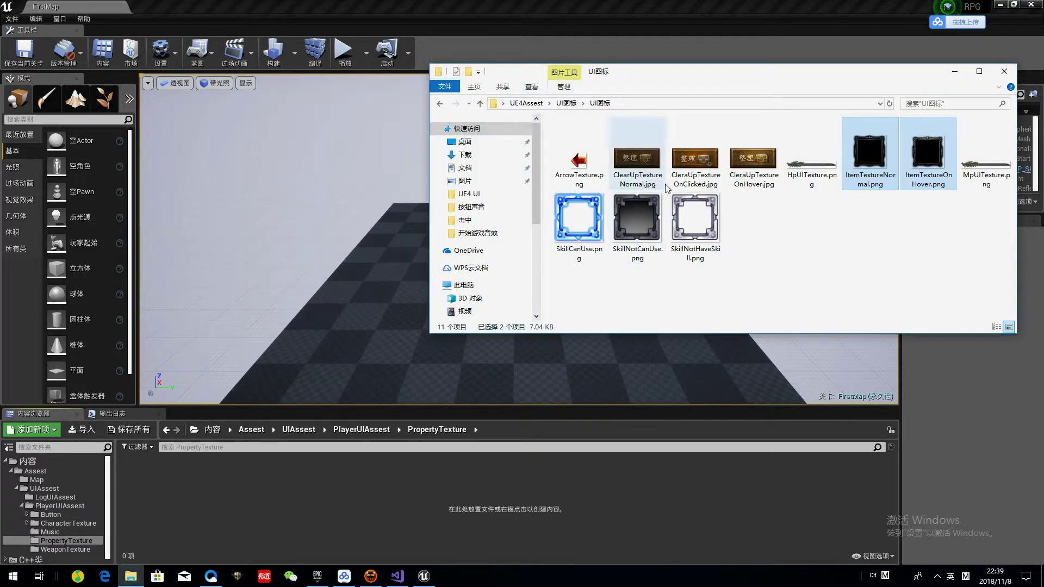
left_click(440, 105)
double_click(602, 171)
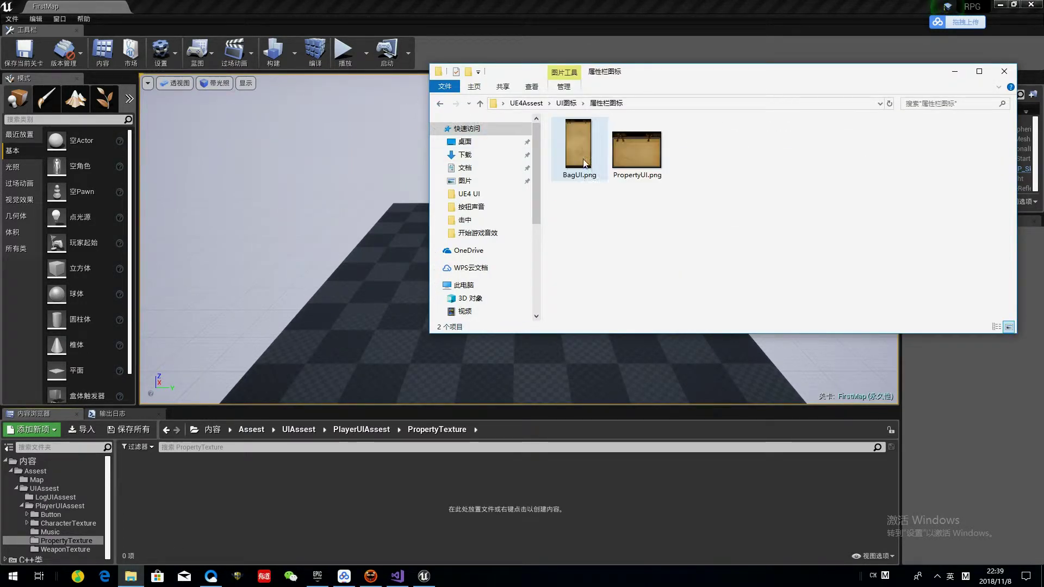
left_click_drag(662, 202, 560, 128)
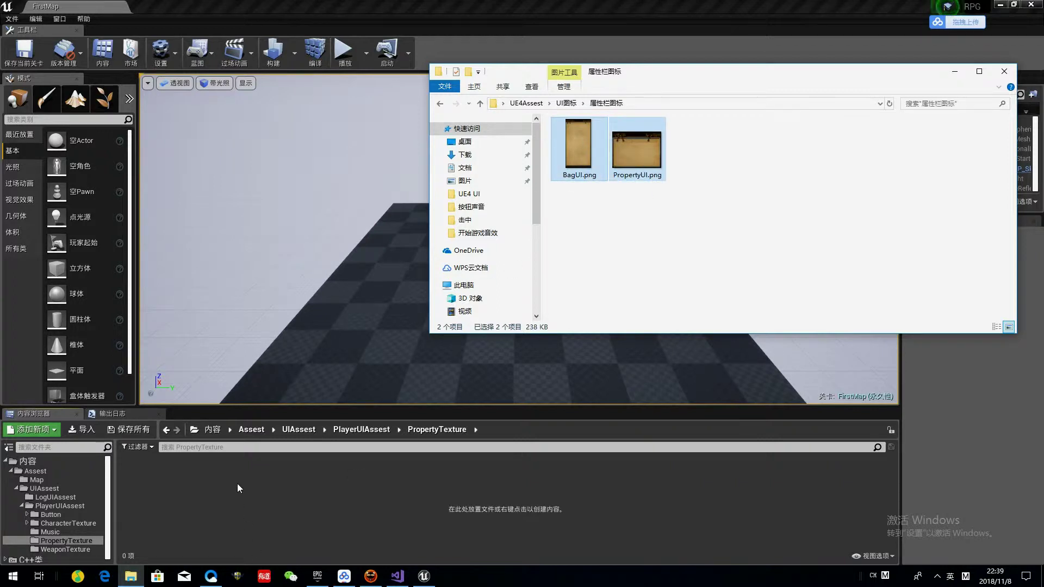
left_click_drag(636, 152, 217, 492)
Set the Texture Group of BagUI and PropertyUI to UI in the Property Matrix
right_click(167, 472)
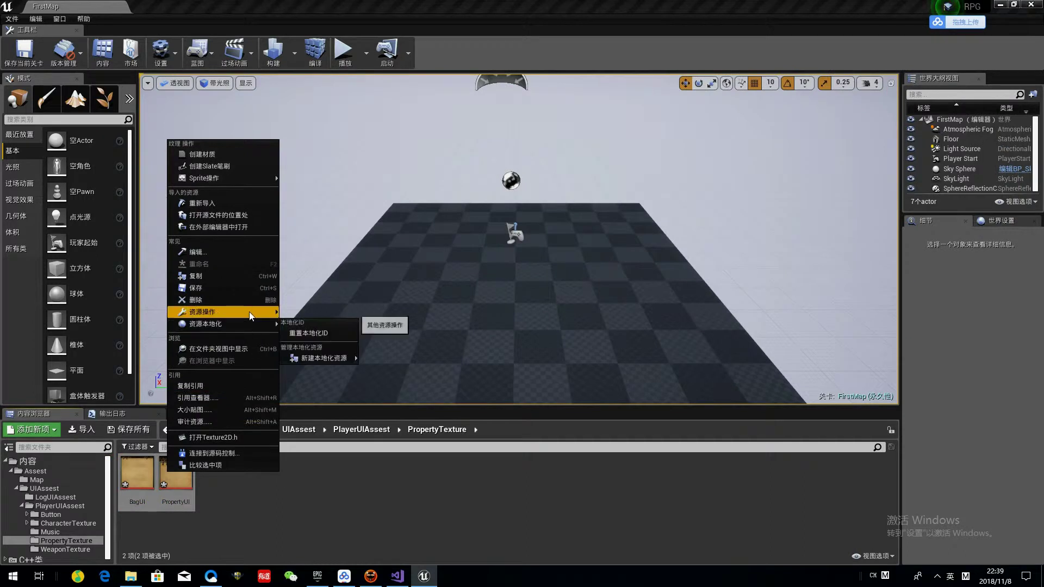
mouse_move(249, 311)
left_click(355, 428)
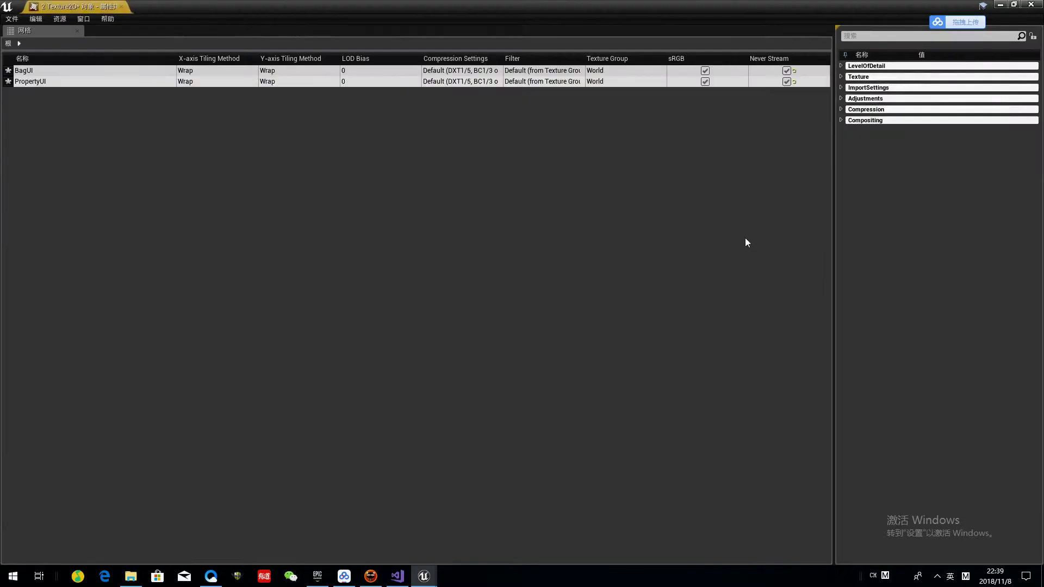
left_click(842, 66)
left_click(976, 131)
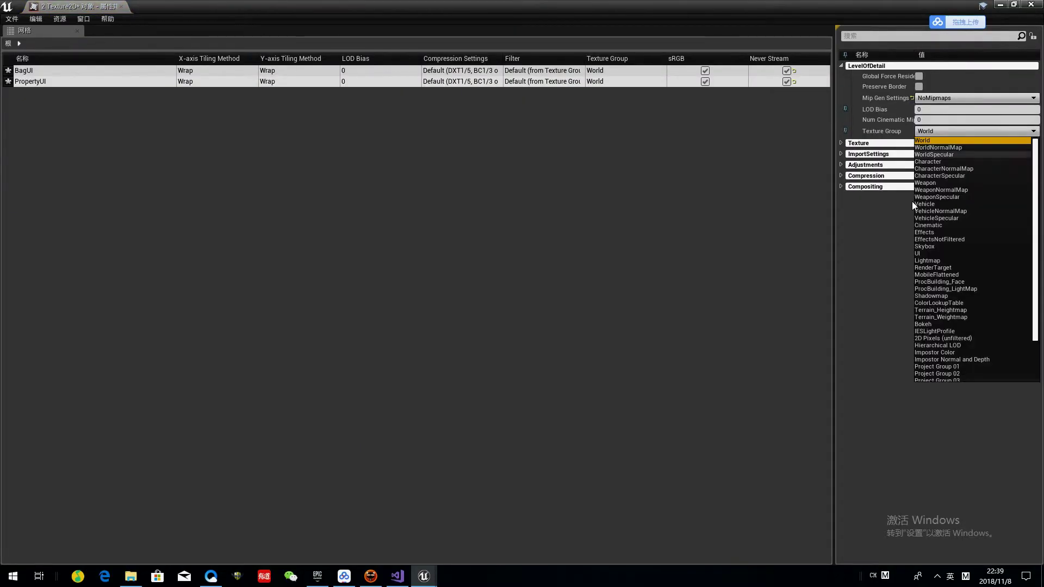
left_click(951, 240)
left_click(1031, 4)
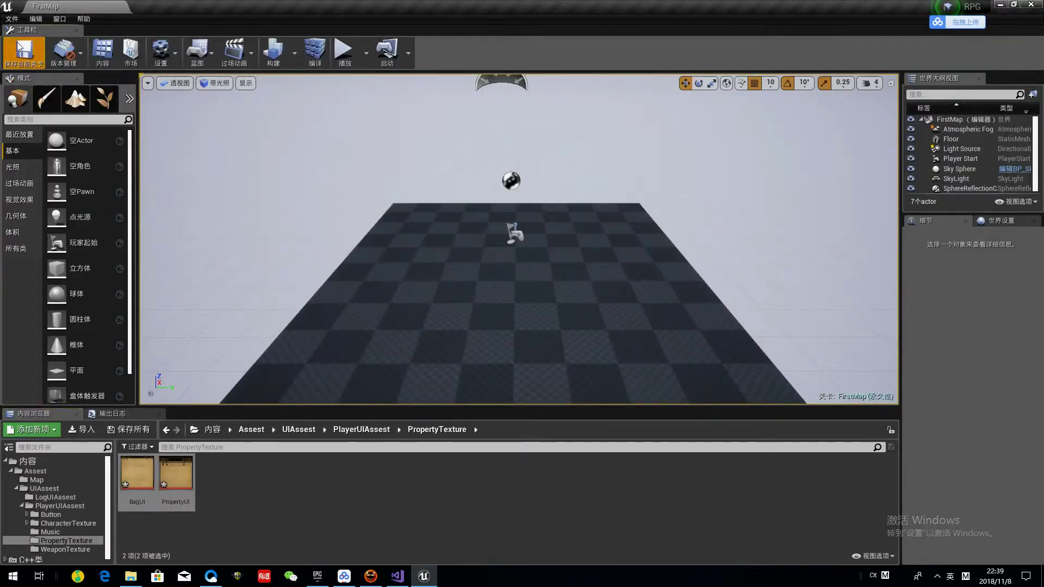
Open the Button folder and select all 14 images in the 按钮图标 source folder
left_click(167, 431)
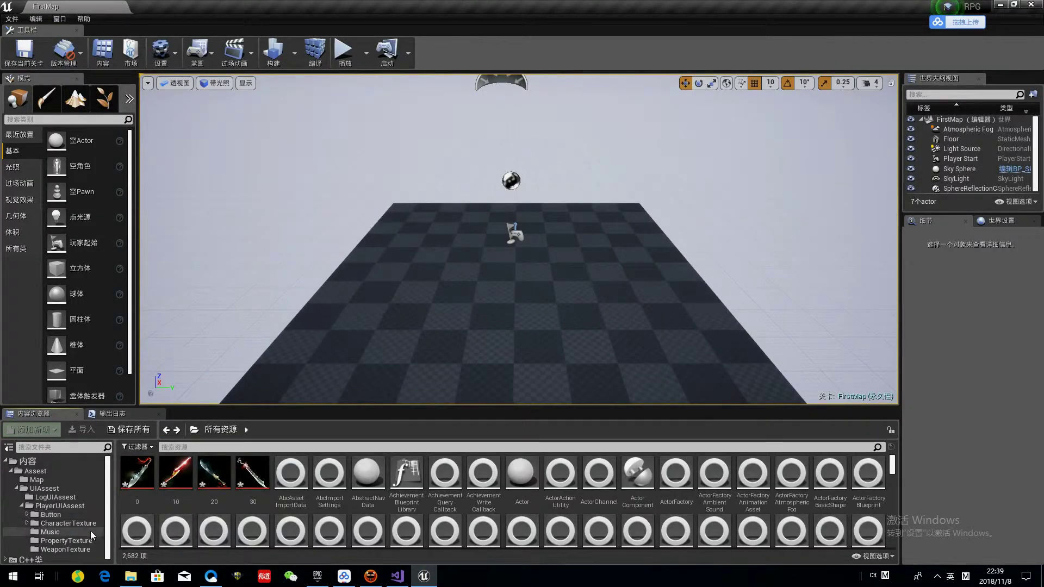
left_click(84, 514)
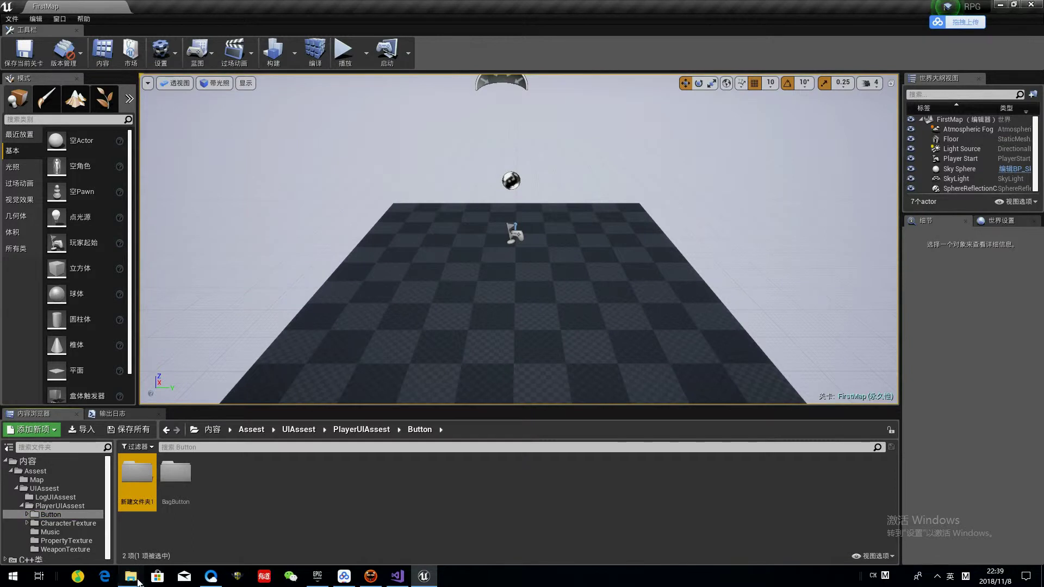
left_click(131, 576)
left_click(441, 110)
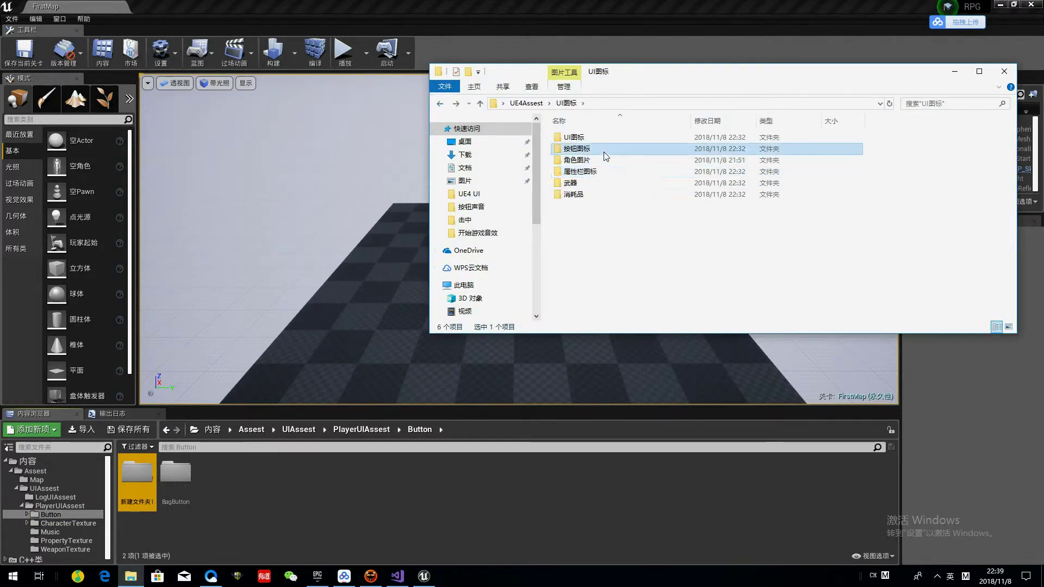
double_click(604, 151)
left_click_drag(942, 268, 547, 99)
left_click(951, 265)
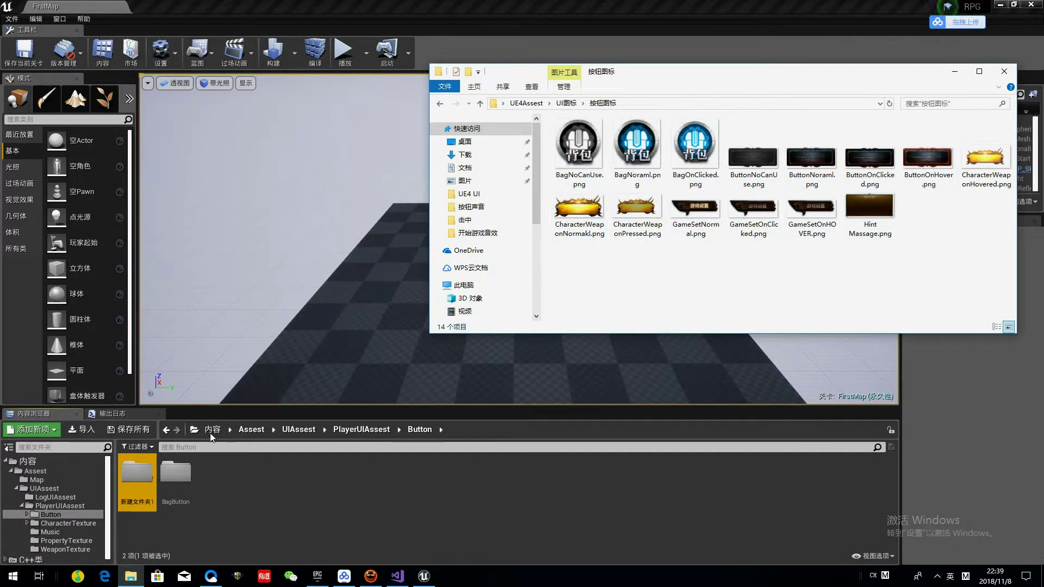
left_click_drag(1012, 266, 550, 115)
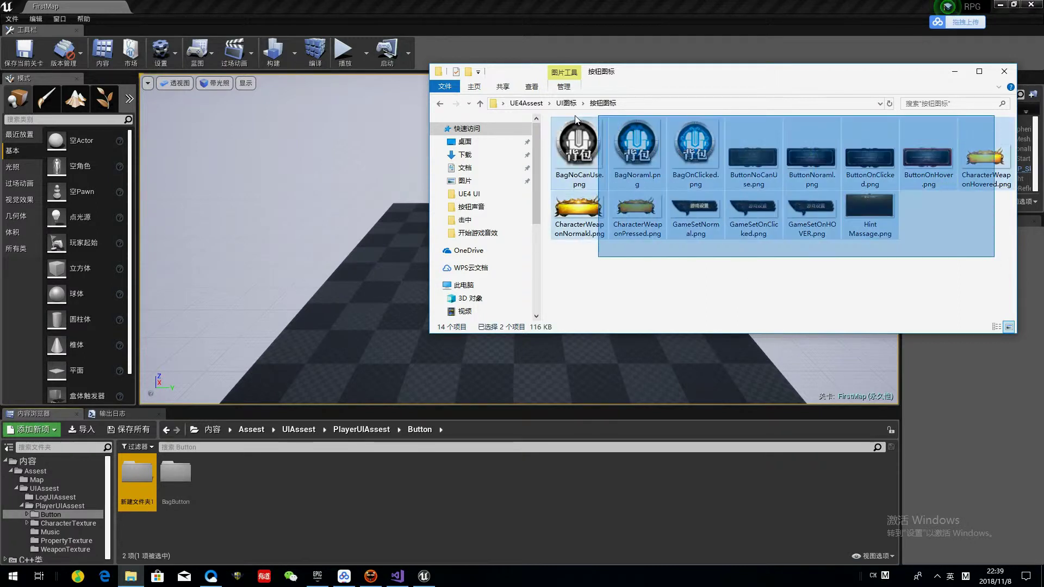
Import Hint Massage.png into the PropertyTexture folder
left_click(76, 523)
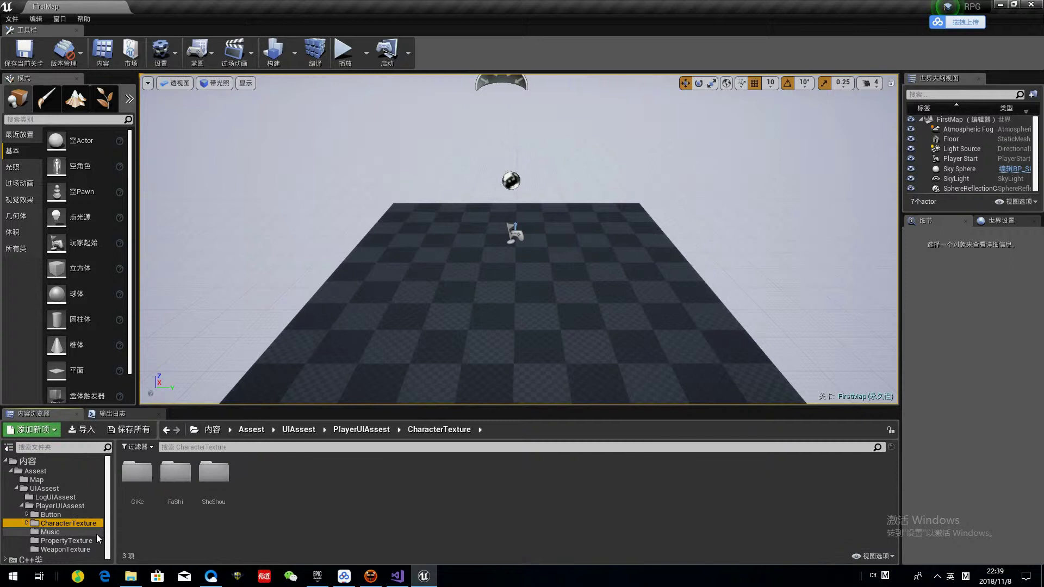
left_click(95, 531)
left_click(92, 540)
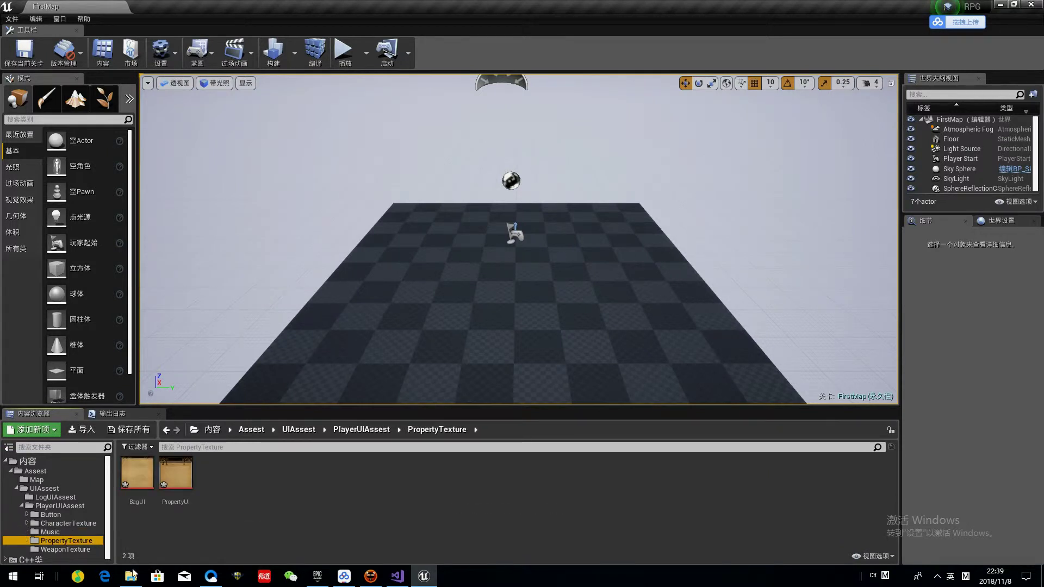
left_click(132, 577)
left_click(870, 209)
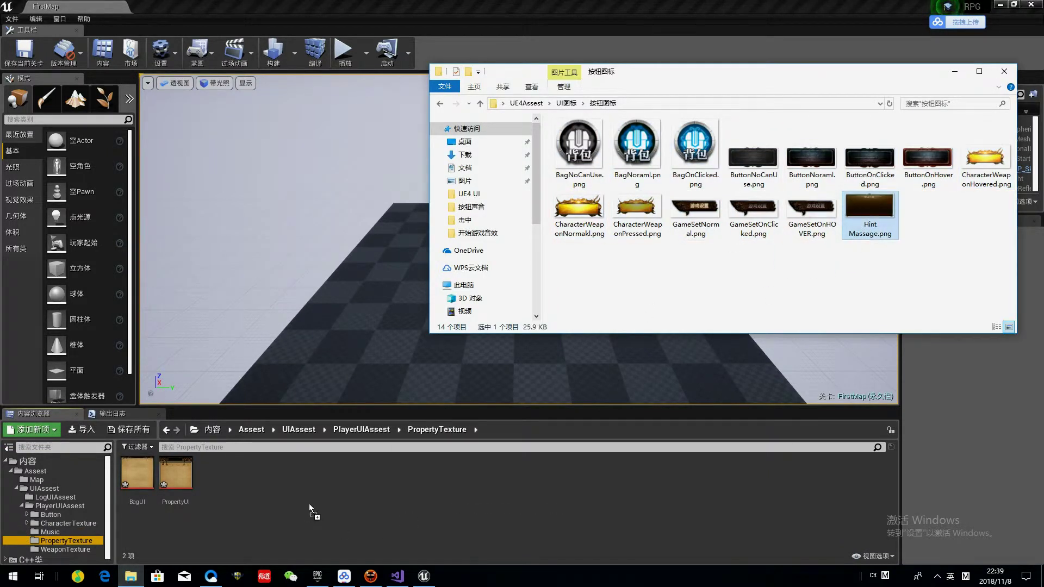
left_click_drag(870, 209, 163, 517)
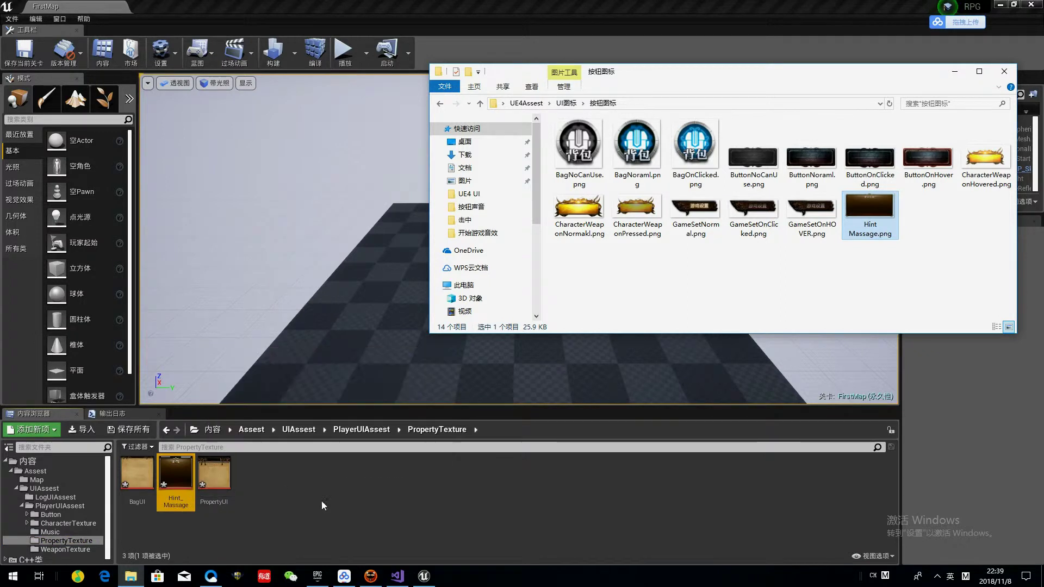
Select the three Bag icons, including BagOnClicked and BagNoCanUse, and drag them toward the project
left_click(676, 162)
left_click(561, 168)
left_click(683, 161, "shift")
left_click_drag(682, 161, 391, 445)
left_click_drag(314, 481, 362, 396)
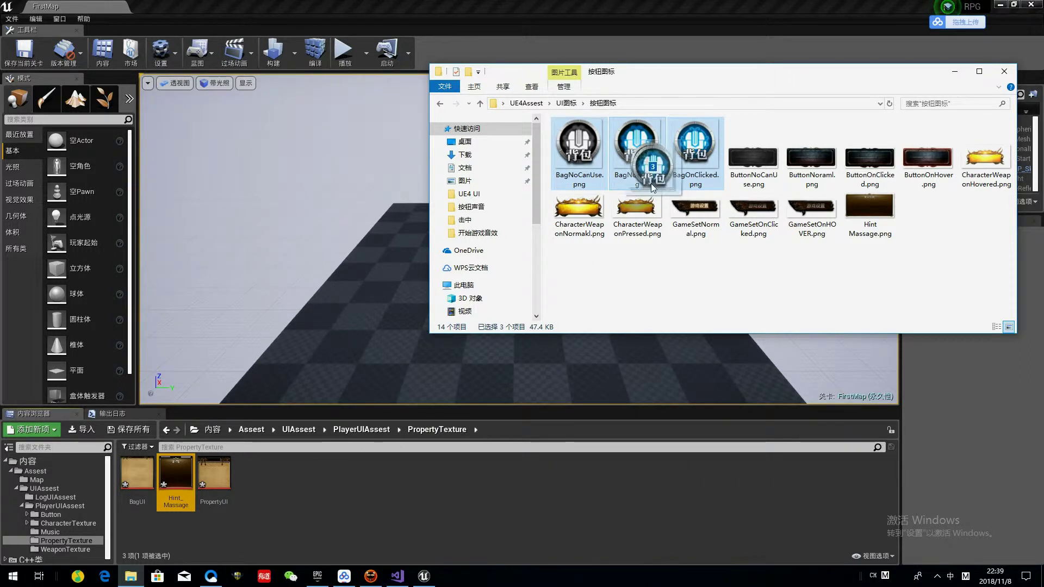
left_click(175, 478)
Set the Hint_Massage texture group to UI in the Property Matrix
right_click(179, 479)
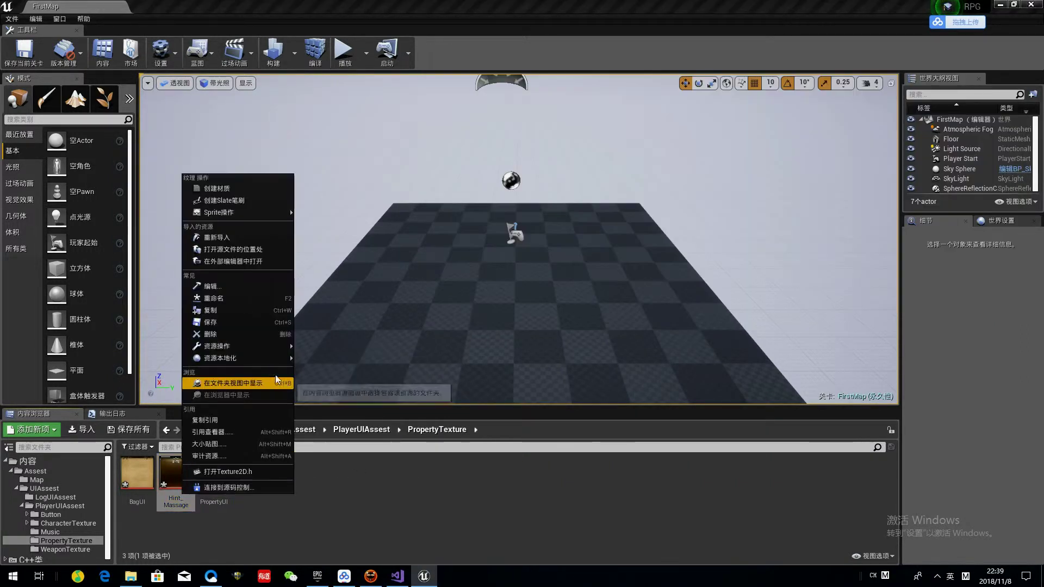
mouse_move(272, 347)
left_click(353, 455)
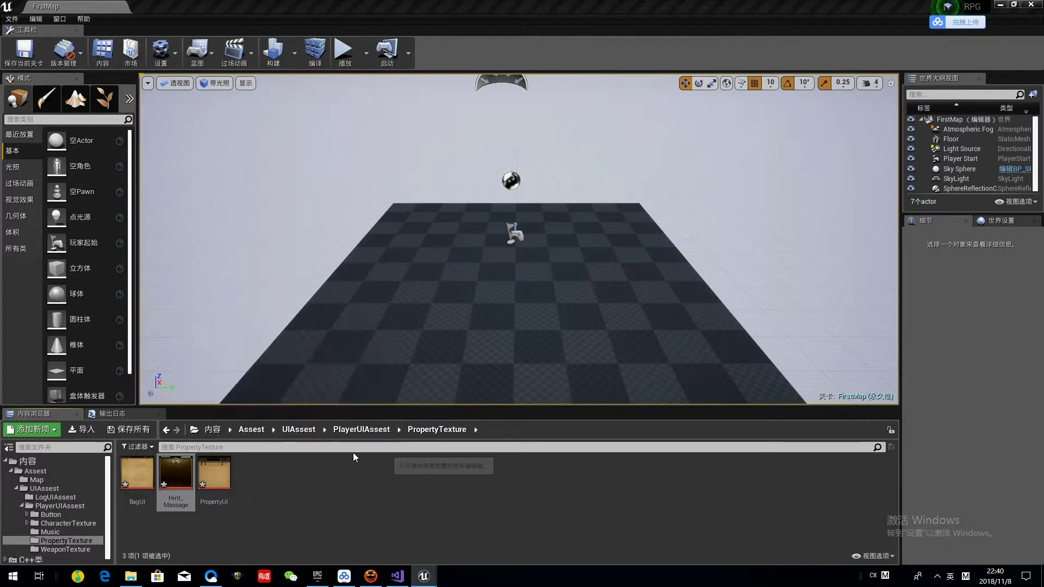
left_click(841, 77)
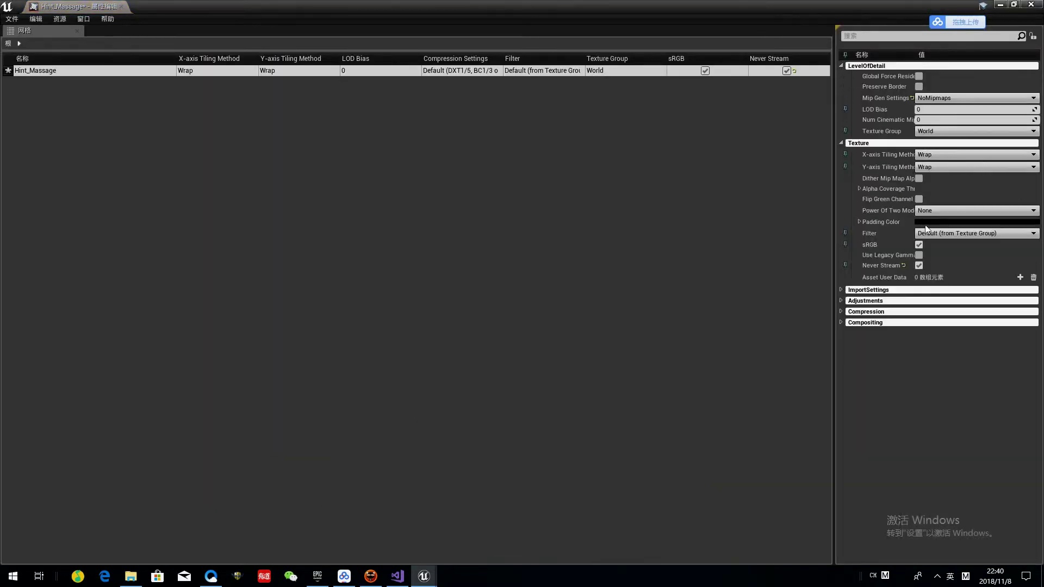
left_click(932, 134)
left_click(935, 256)
left_click(75, 514)
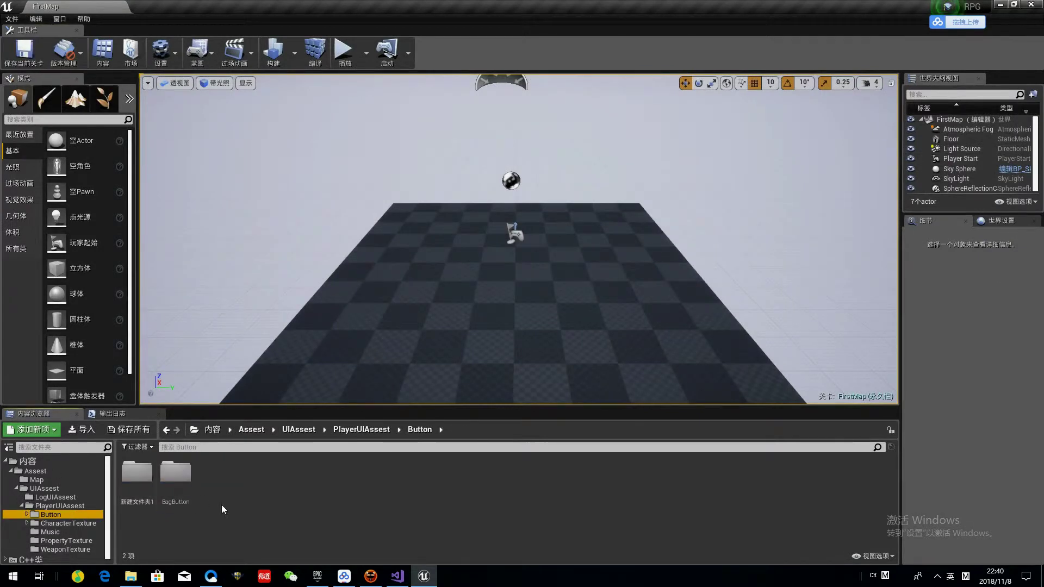
Open BagButton and import the three Bag icons into it
double_click(175, 472)
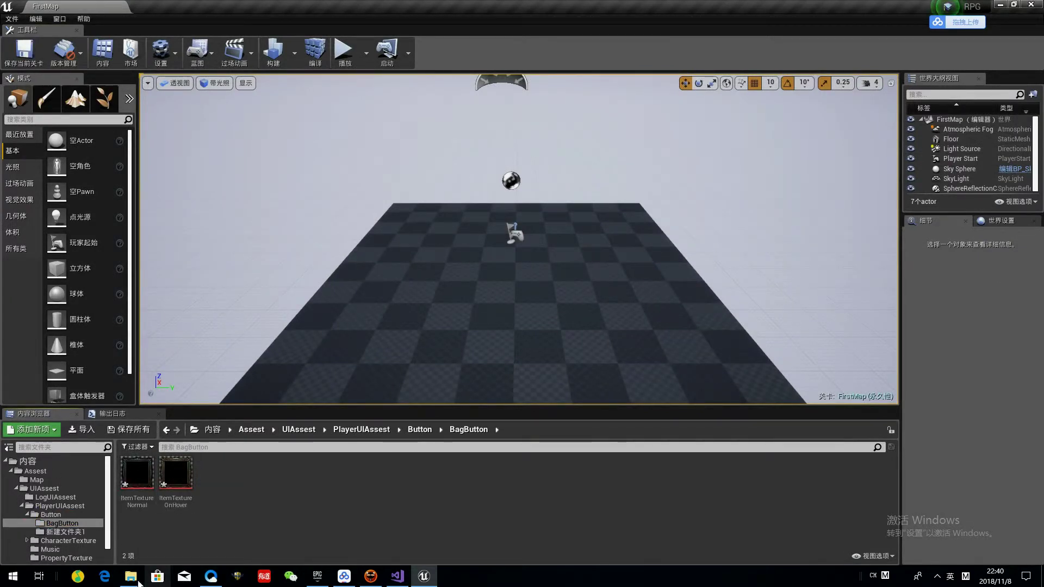
left_click(130, 576)
left_click_drag(245, 522, 246, 521)
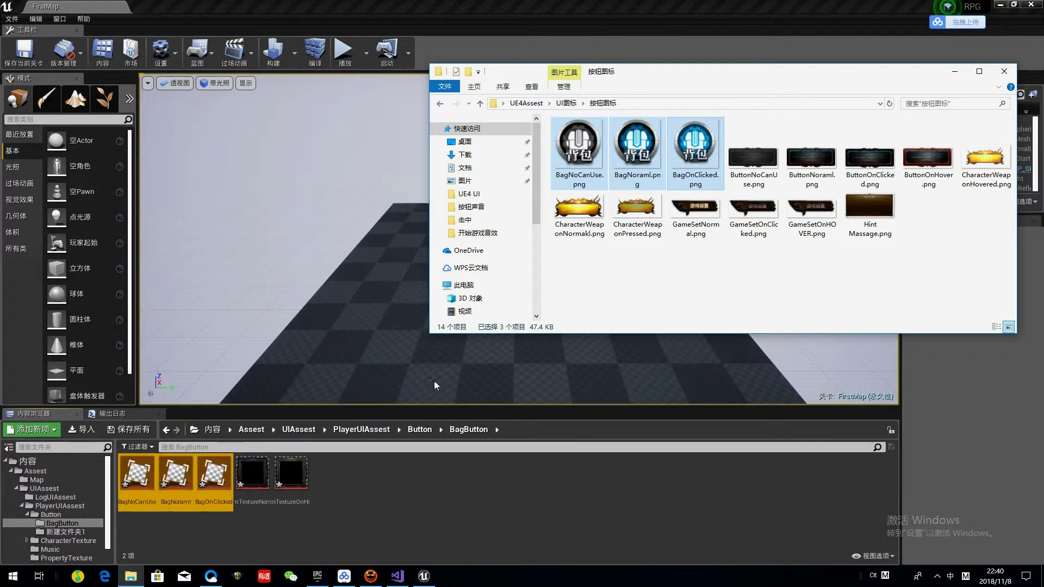
Change the texture group of BagNoCanUse, BagNoraml and BagOnClicked via the Property Matrix
right_click(213, 485)
mouse_move(244, 336)
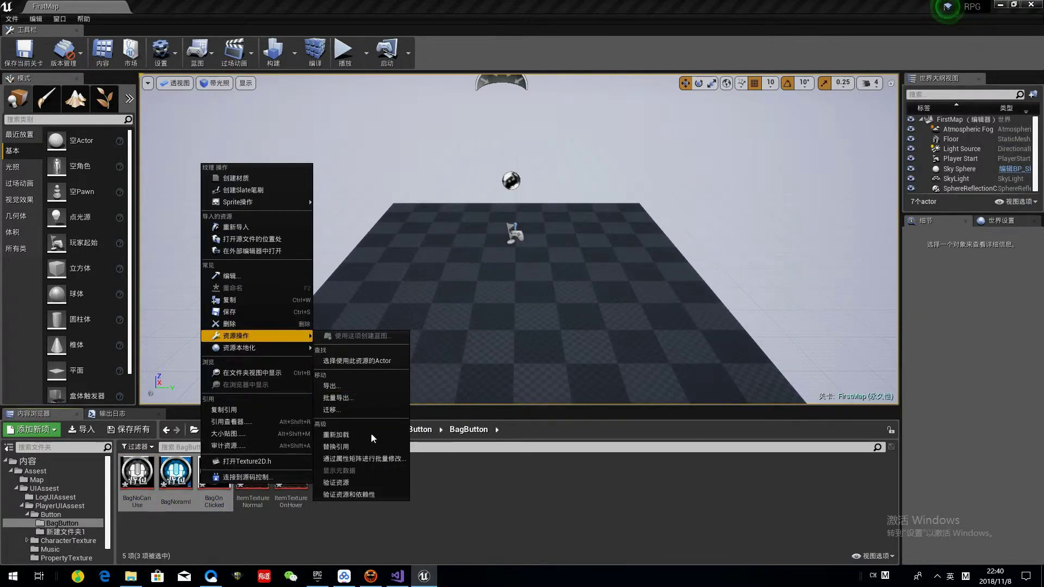
left_click(372, 457)
left_click(842, 66)
left_click(929, 132)
left_click(921, 253)
left_click(1031, 5)
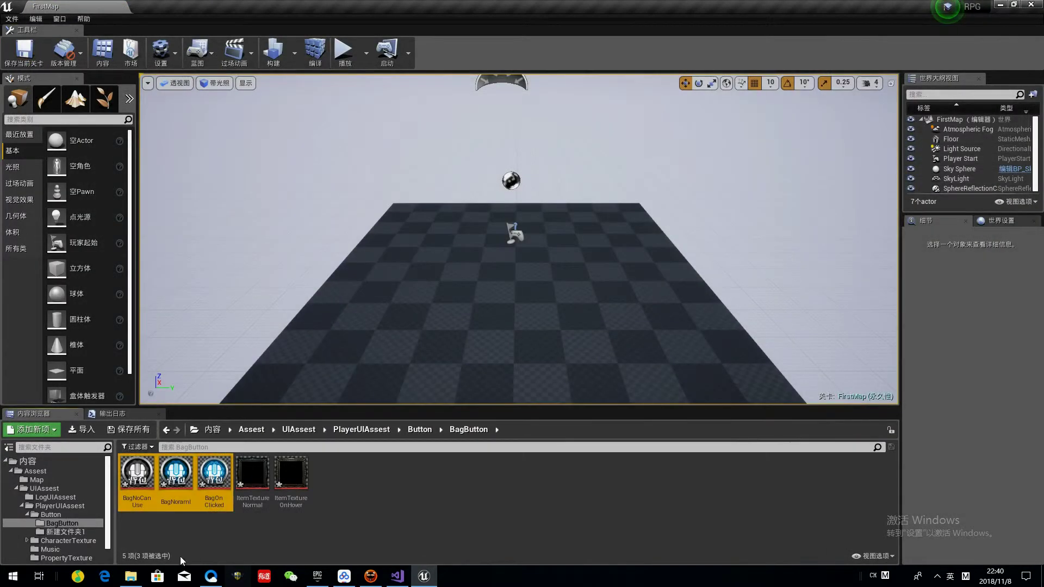
left_click(130, 576)
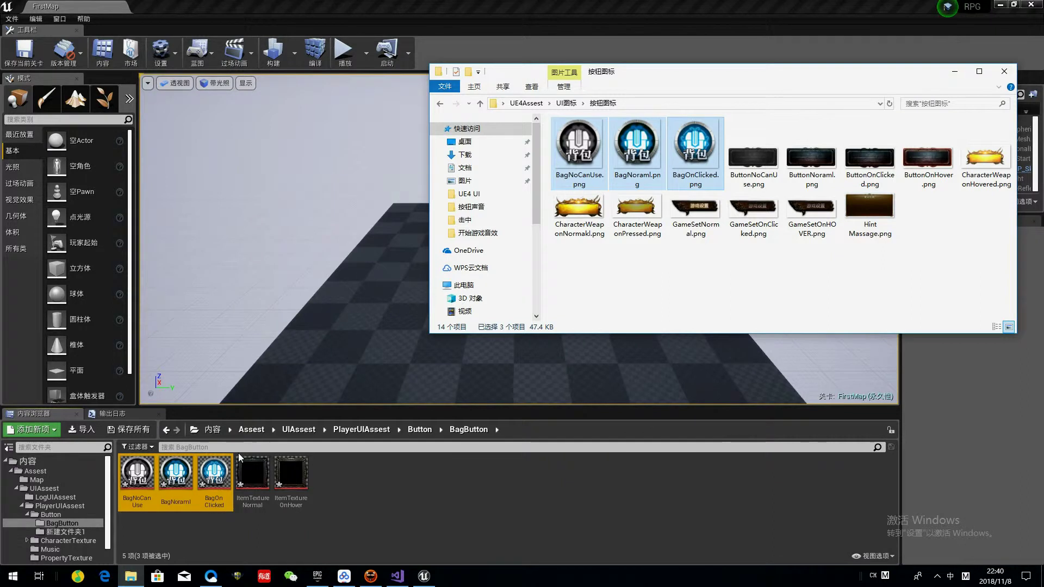
left_click(65, 523)
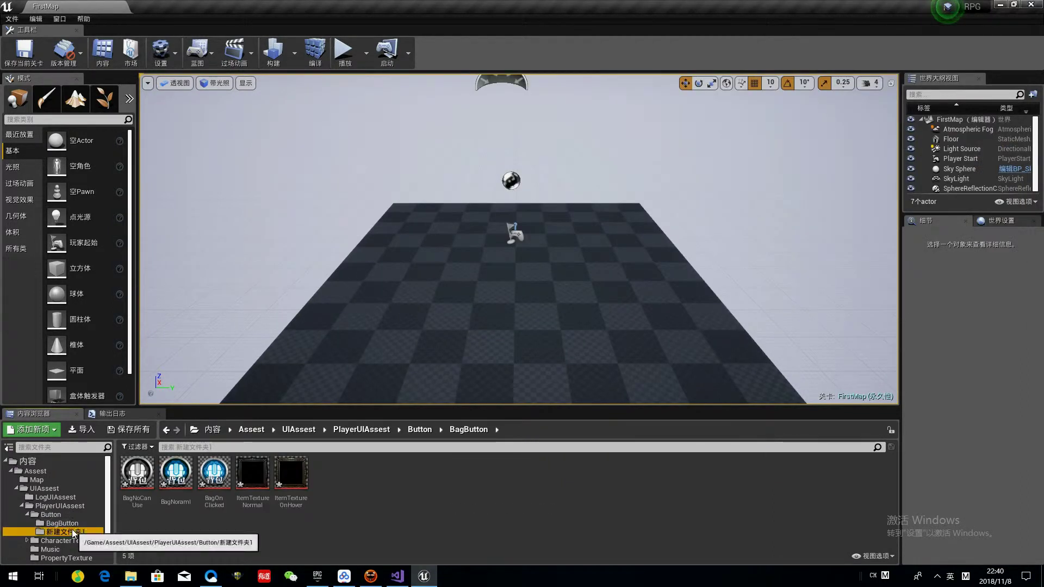
Rename the new empty folder to PropertyButton
left_click(136, 572)
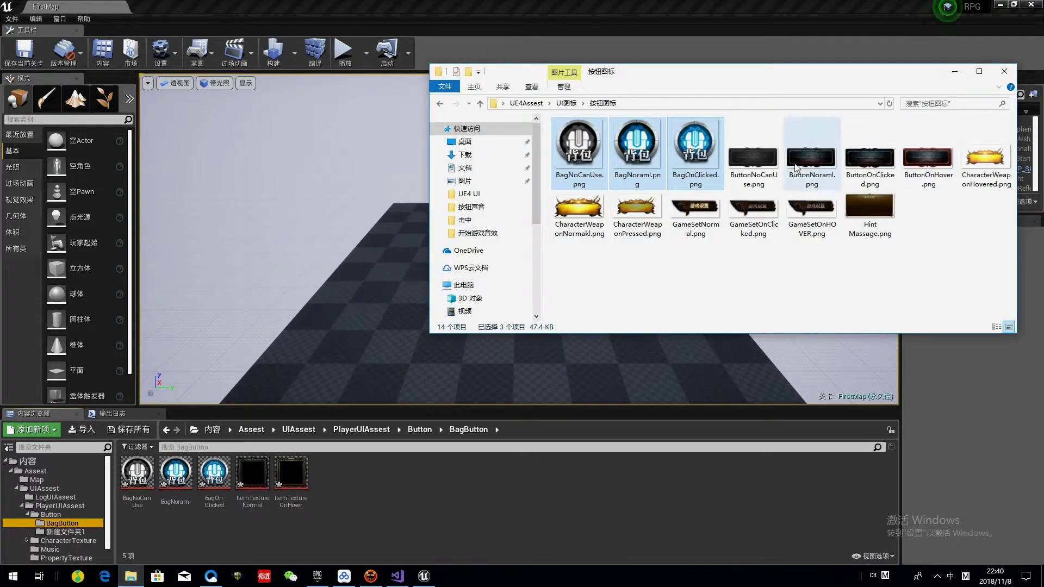
left_click(753, 154)
left_click(78, 532)
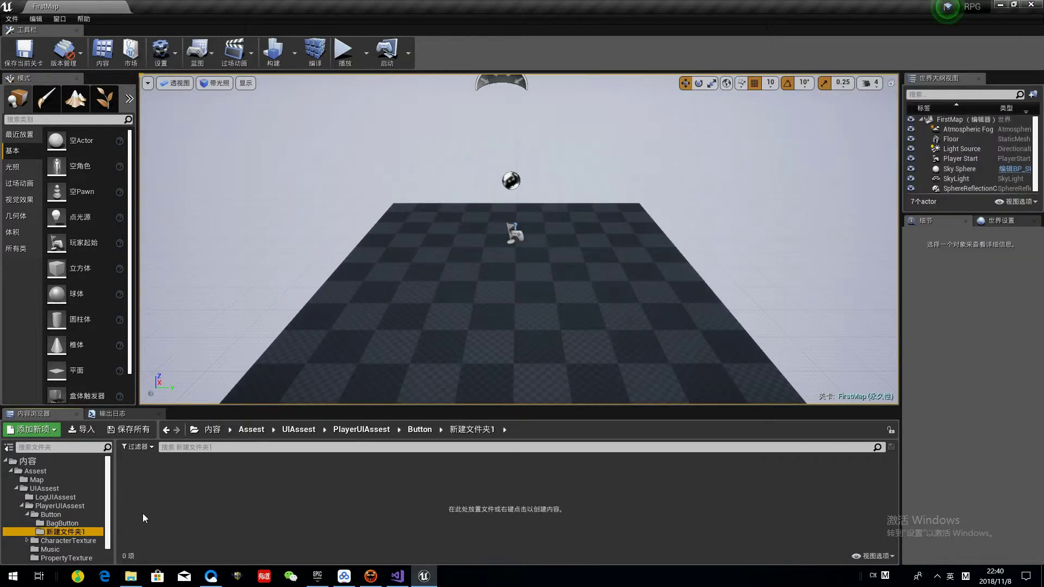
key("F2")
key("BackSpace")
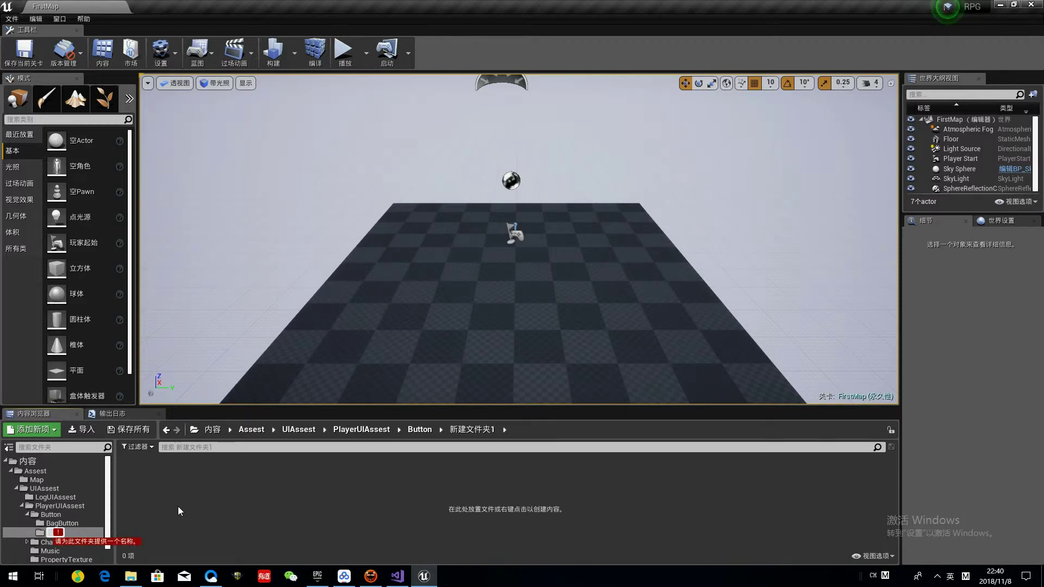
type("PropertyButton")
key("Return")
Import the four Button images plus the six CharacterWeapon and GameSet images into PropertyButton
left_click(131, 576)
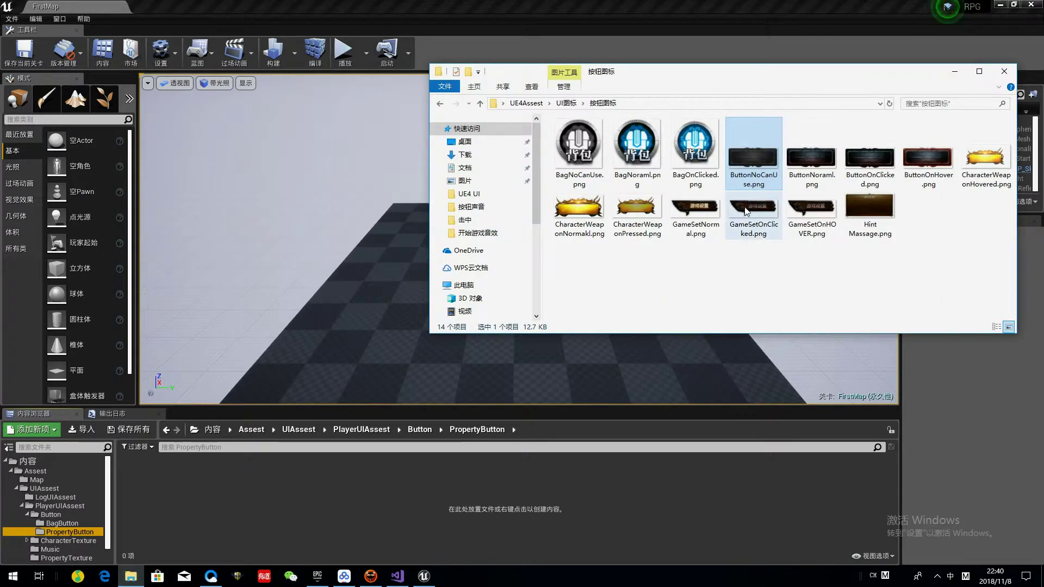
left_click(927, 157, "shift")
left_click_drag(927, 158, 362, 512)
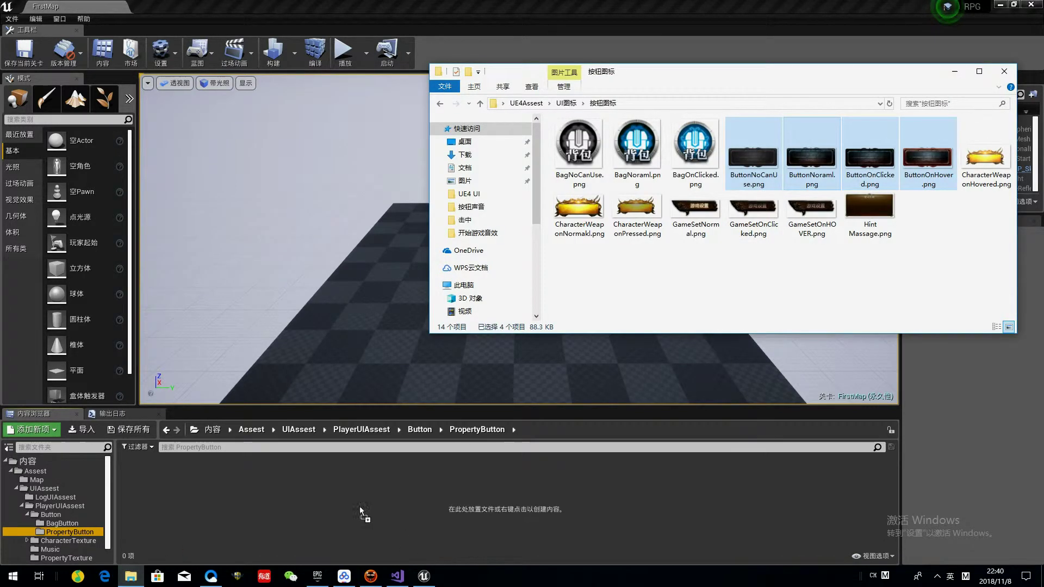
left_click(985, 158)
left_click(812, 215, "shift")
mouse_move(811, 215)
left_mouse_down()
mouse_move(687, 325)
mouse_move(390, 491)
left_mouse_up()
left_click(710, 466)
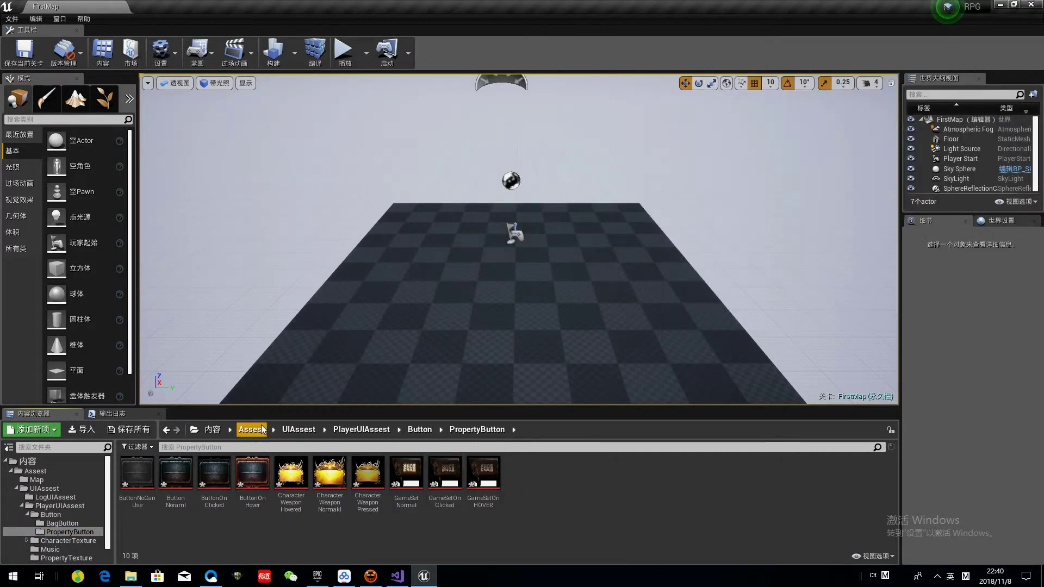
Set the Texture Group of all ten PropertyButton textures to UI
left_click(137, 475)
key("ctrl+a")
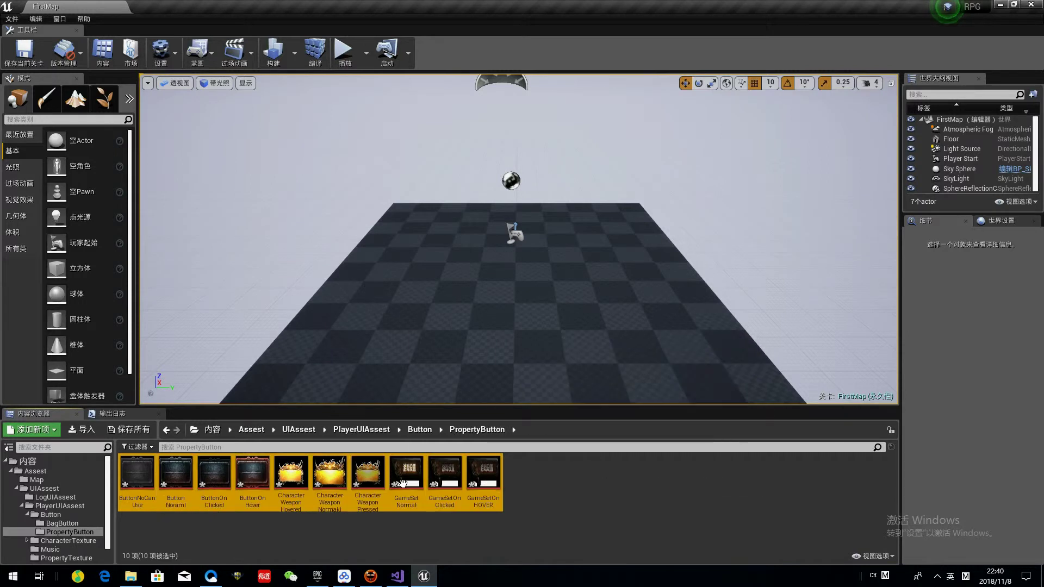
right_click(405, 483)
mouse_move(489, 347)
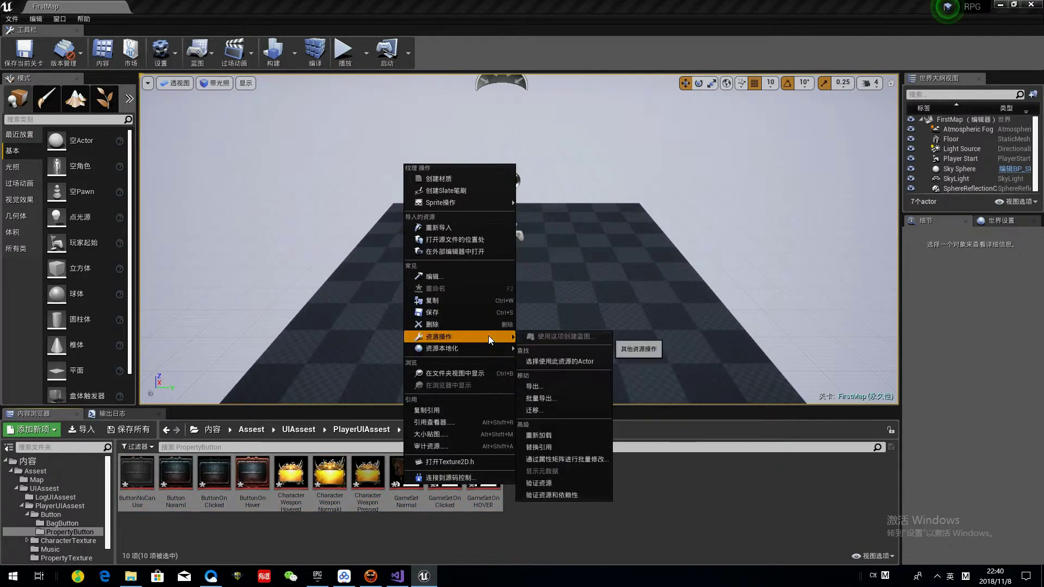
left_click(576, 456)
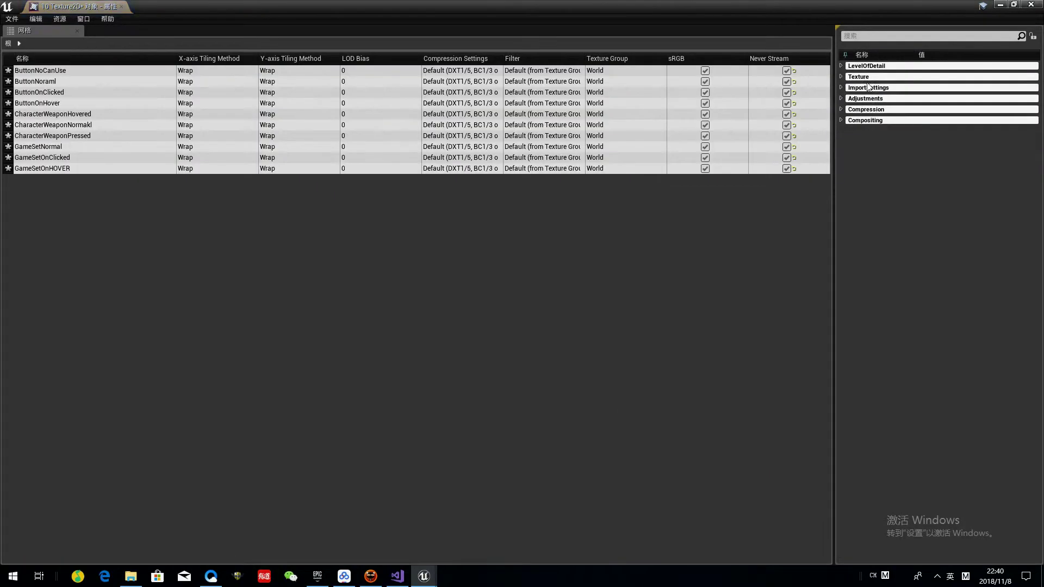
left_click(840, 66)
left_click(976, 131)
left_click(925, 254)
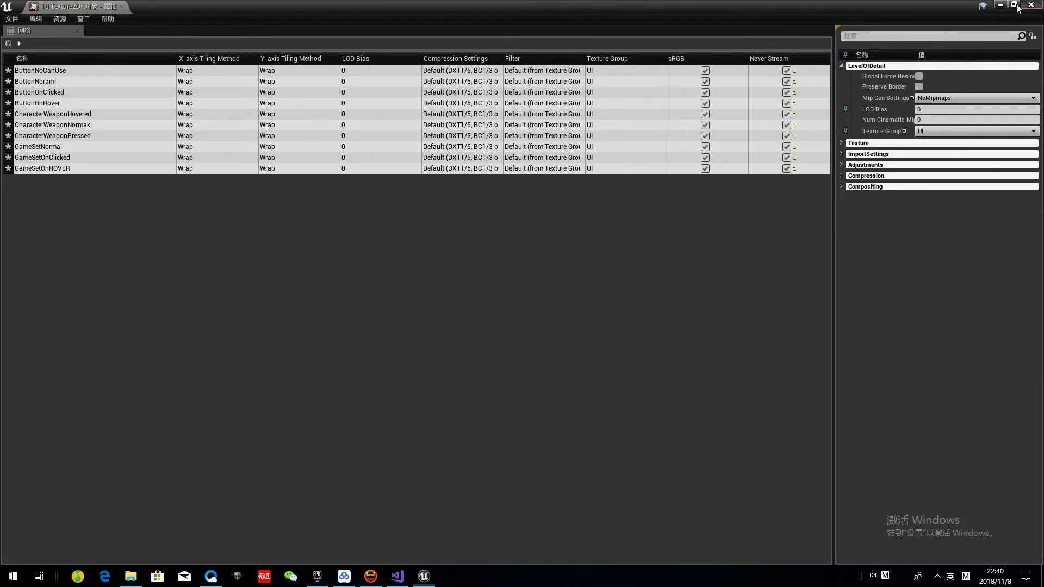
left_click(1017, 7)
Open the 消耗品 potion icon folder under UI图标 in Explorer, then return to the editor
left_click(211, 576)
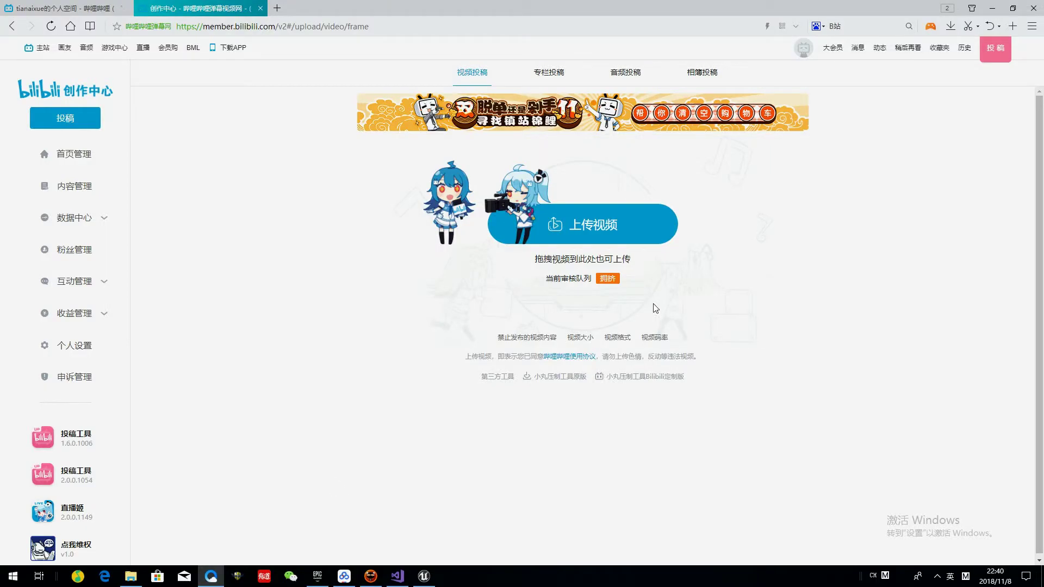
left_click(976, 16)
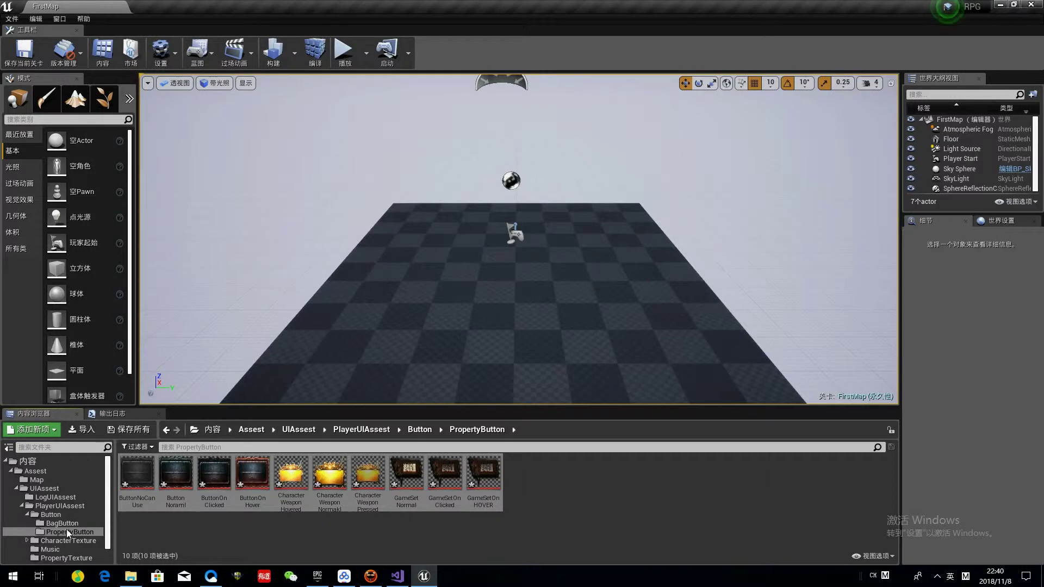
left_click(136, 579)
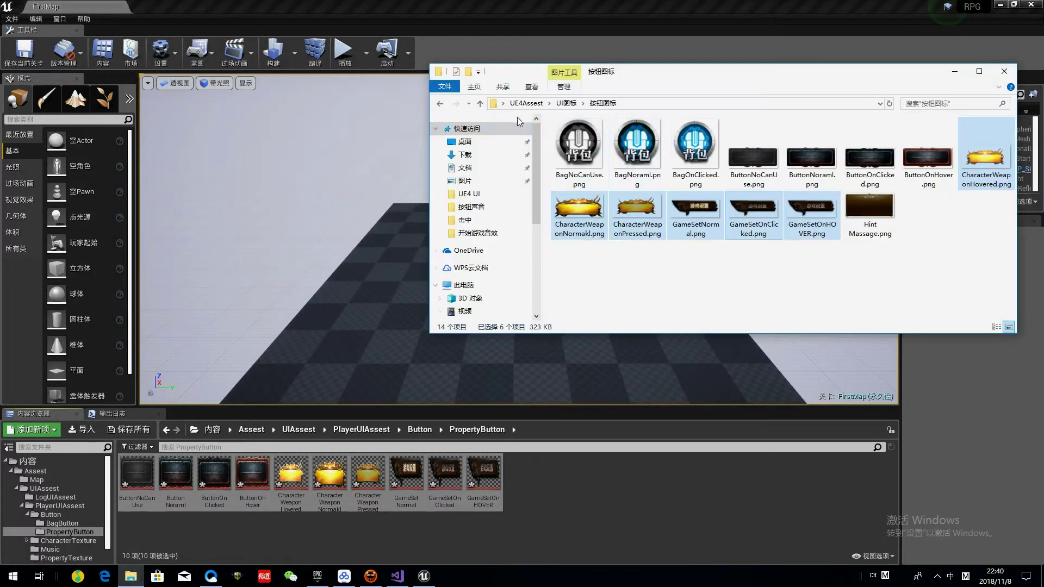
left_click(565, 103)
double_click(595, 196)
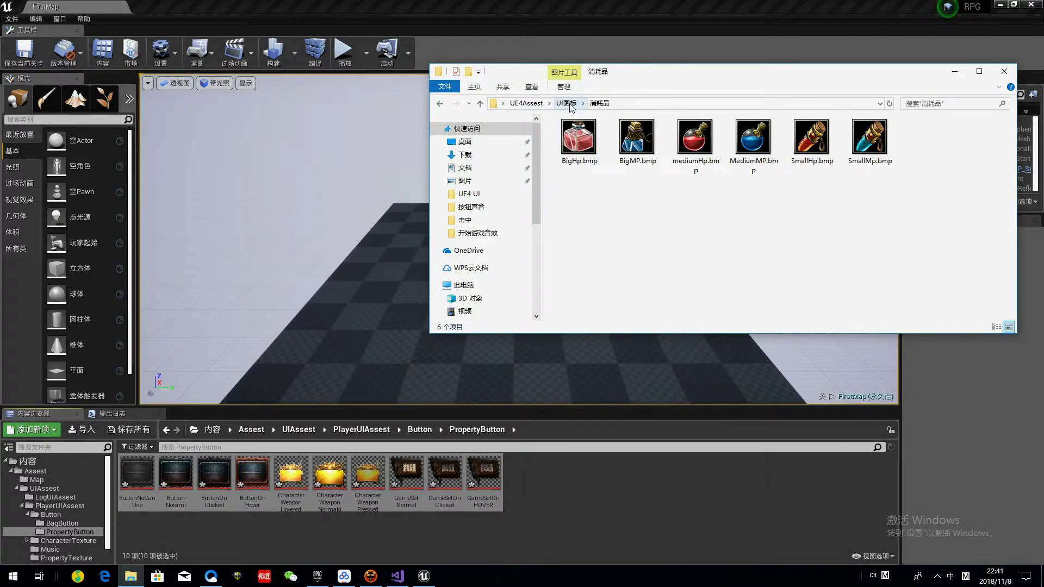
left_click(28, 514)
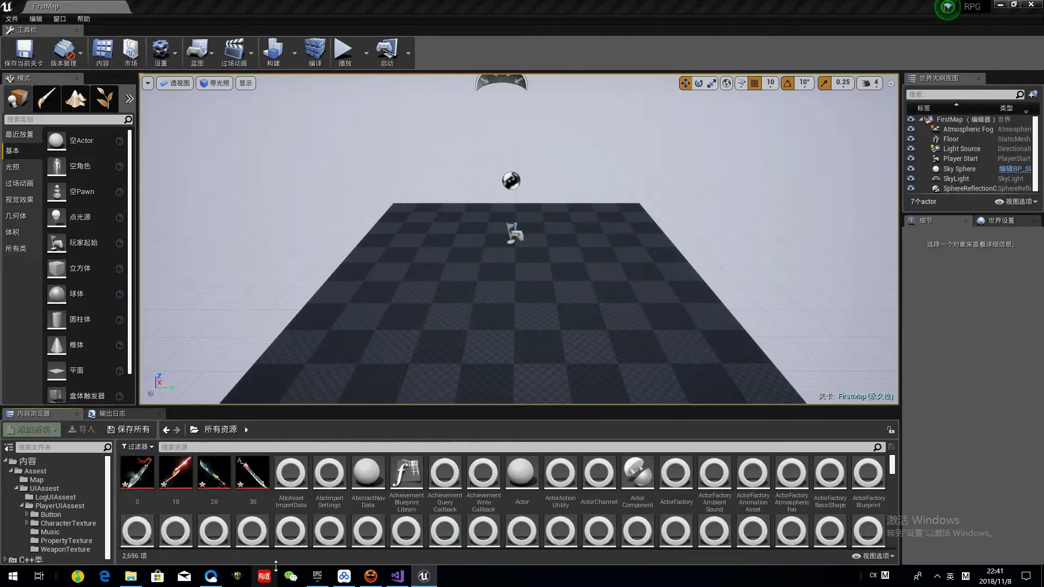
Look up 消耗品 in Youdao Dictionary and copy its translation 'consumables'
key("ctrl+alt+x")
type("xiao'hao'p")
key("space")
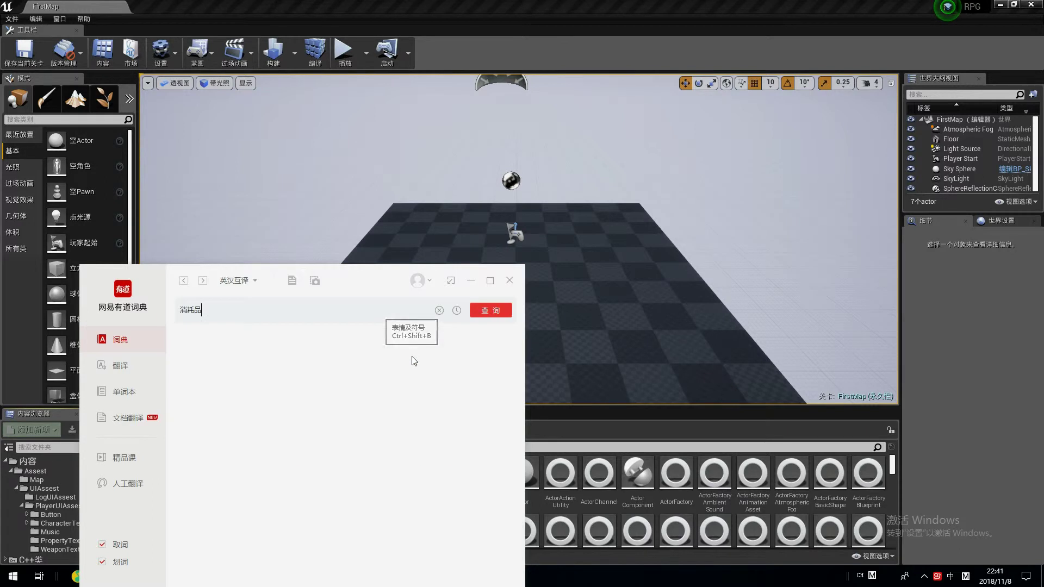
key("Return")
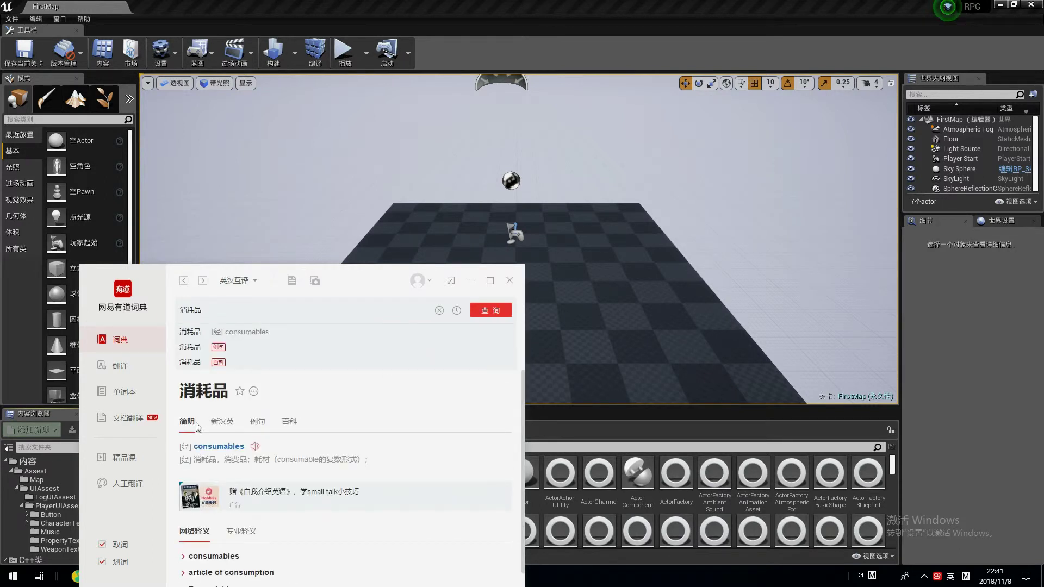
scroll(263, 461, "down", 3)
left_click(238, 474)
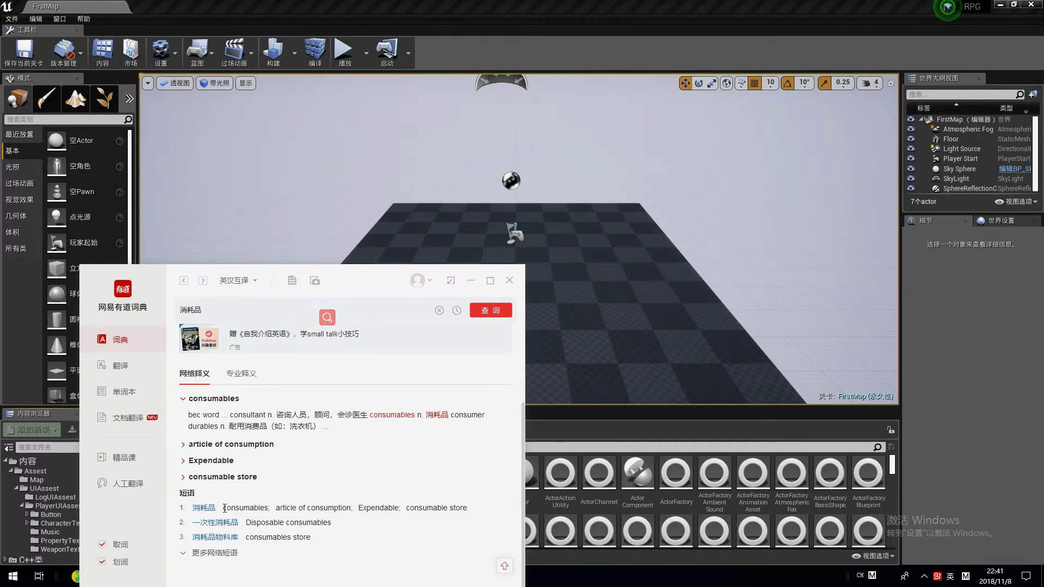
left_click_drag(225, 508, 270, 508)
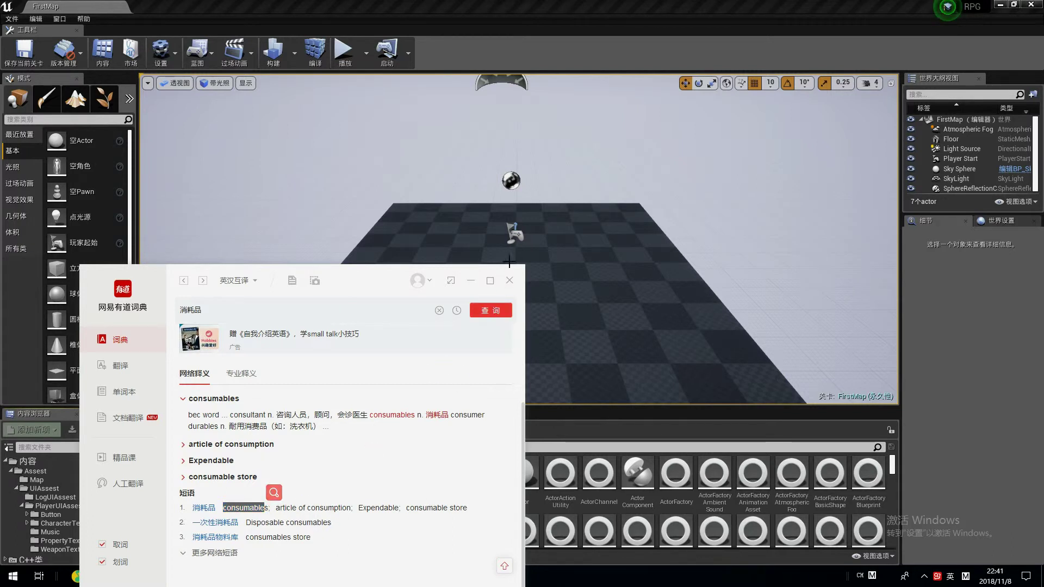
left_click(510, 280)
left_click(54, 500)
Create a consumabledTexture folder under PlayerUIAssest
left_click(66, 507)
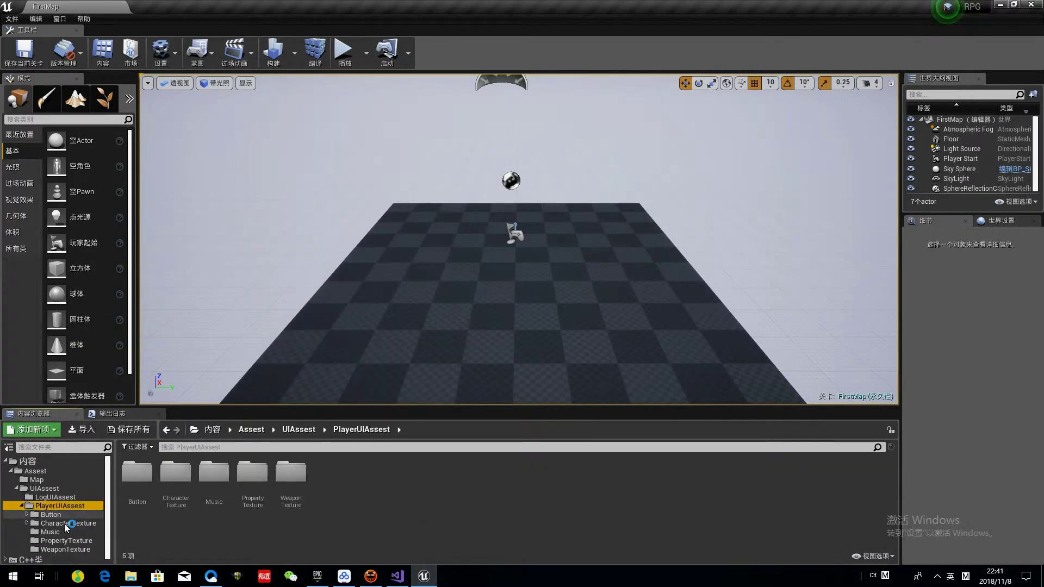
right_click(368, 505)
left_click(455, 171)
key("ctrl+v")
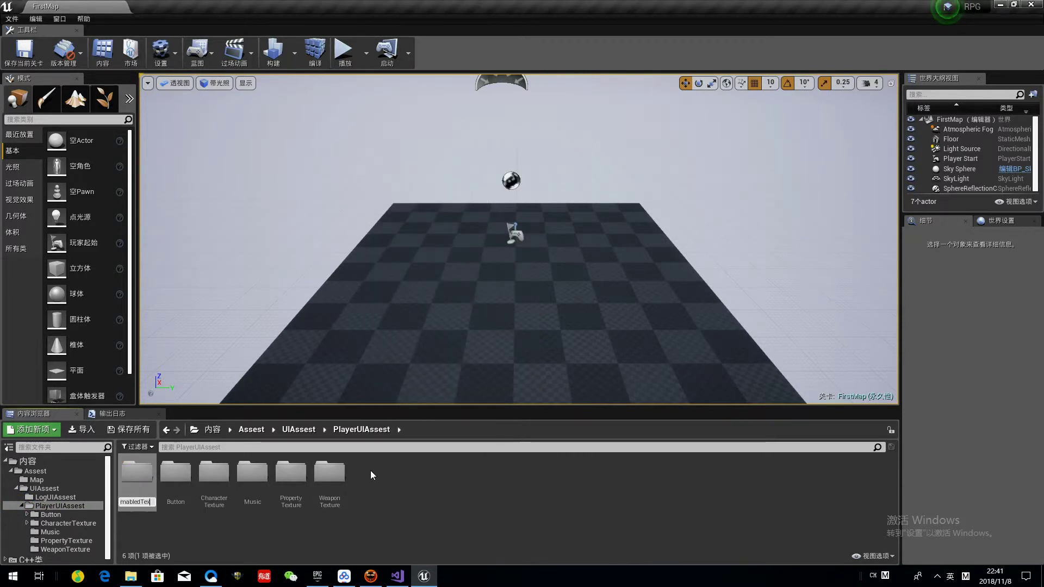
key("Return")
double_click(219, 487)
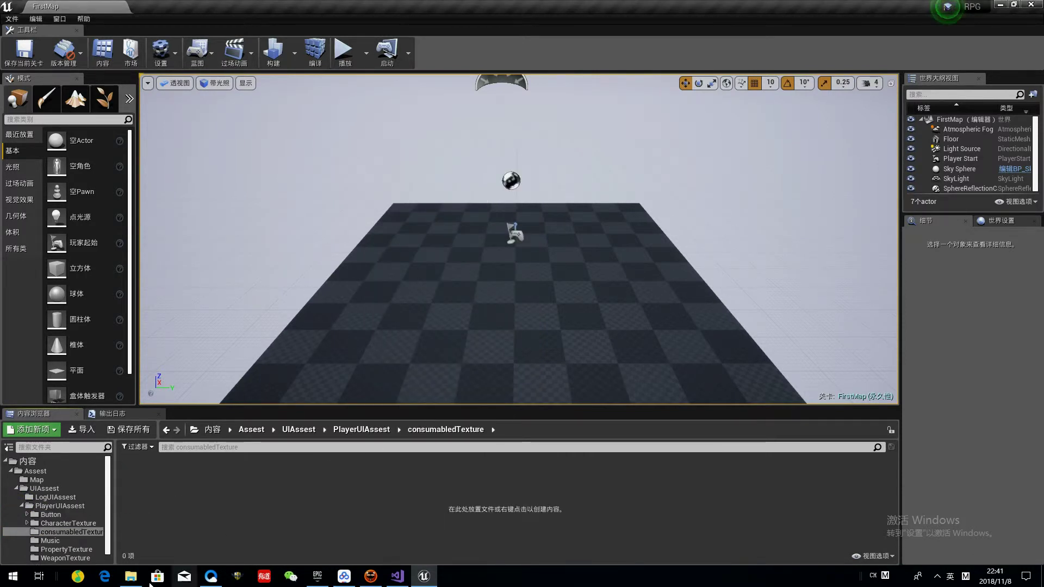
Import all six potion images from 消耗品 into consumabledTexture
left_click(130, 576)
key("ctrl+a")
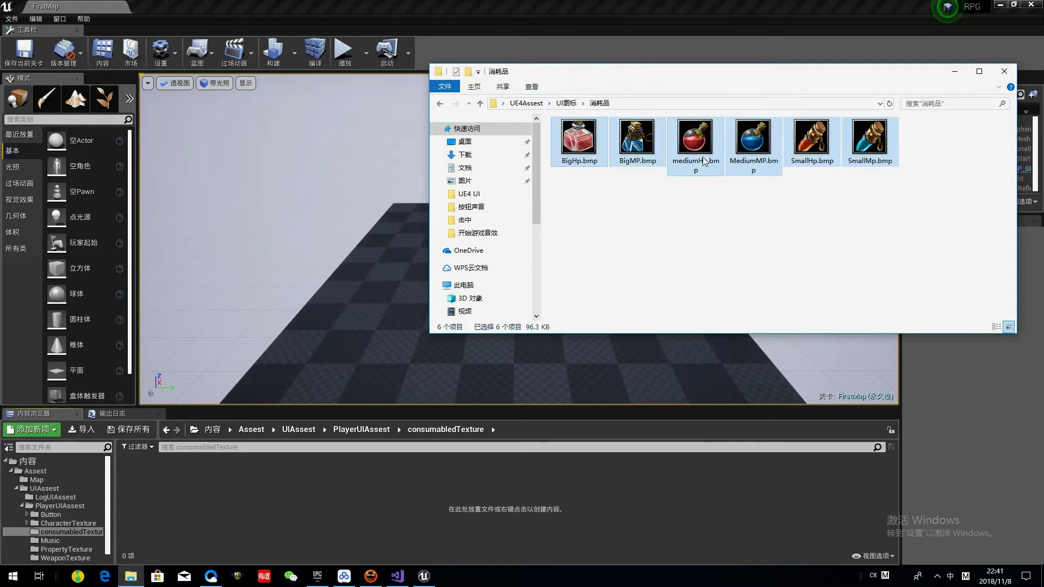
left_click_drag(162, 511, 163, 511)
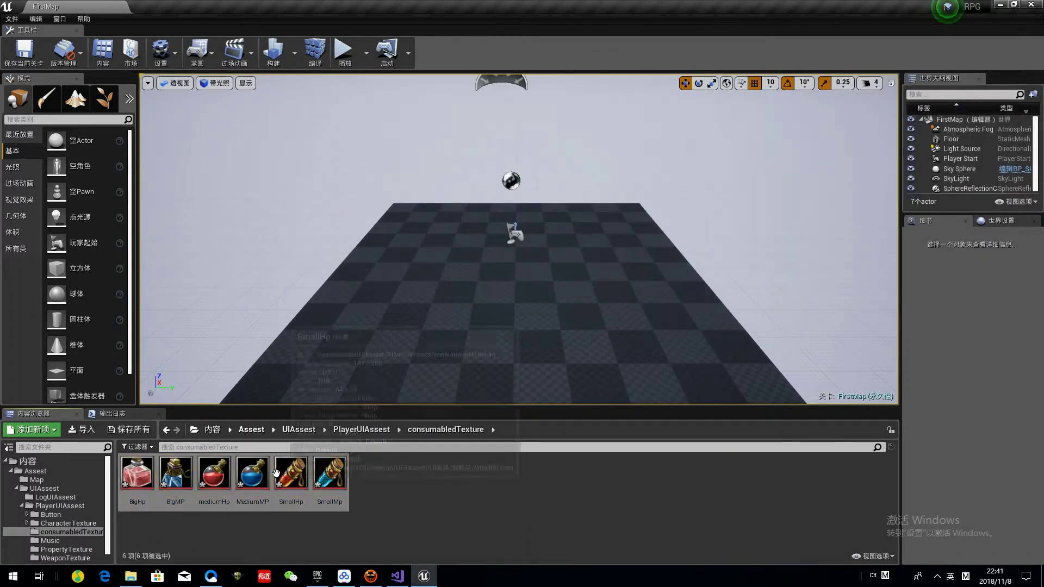
Set the Texture Group of the six potion textures to UI
right_click(278, 474)
mouse_move(373, 325)
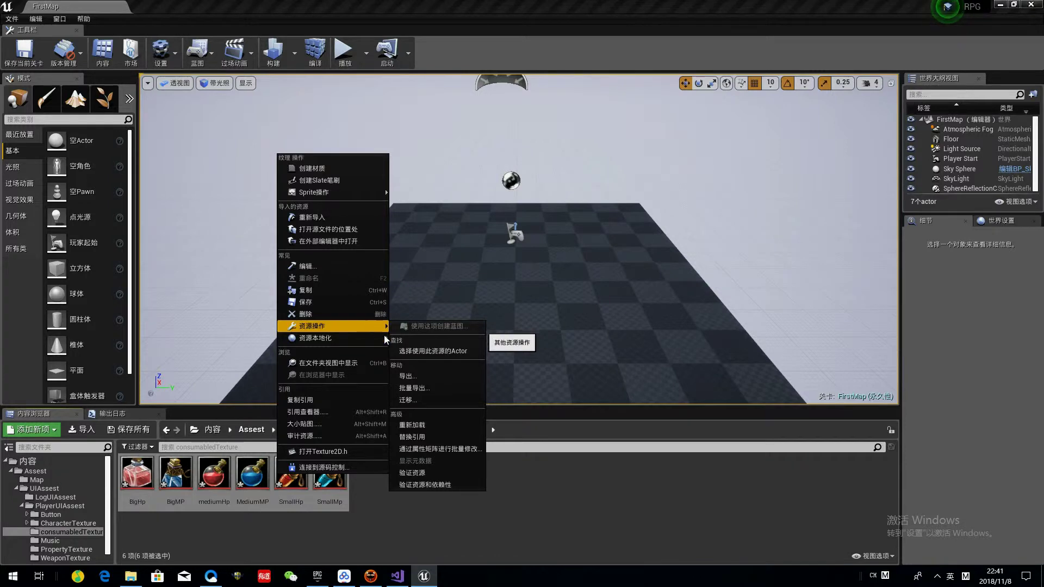
left_click(455, 448)
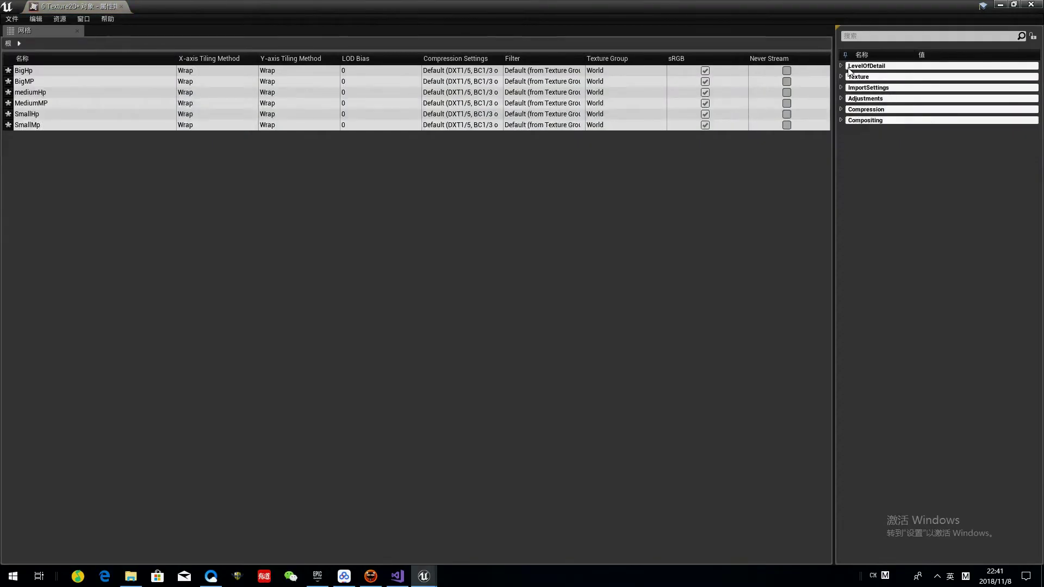
left_click(925, 131)
left_click(919, 252)
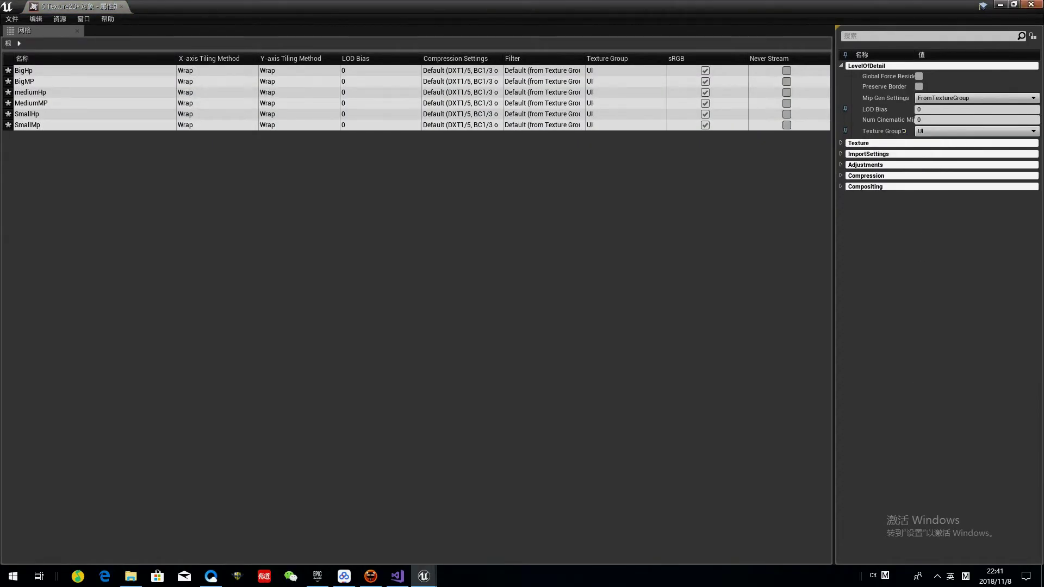
left_click(1031, 4)
Clear the texture selection and browse the LogUIAssest and Button folders
left_click(137, 473)
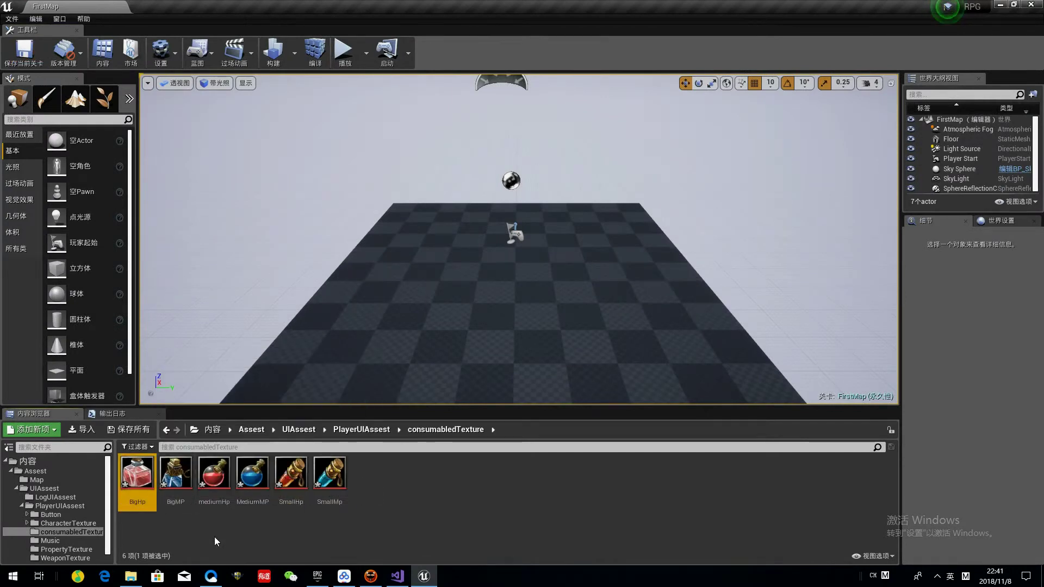
left_click(491, 510)
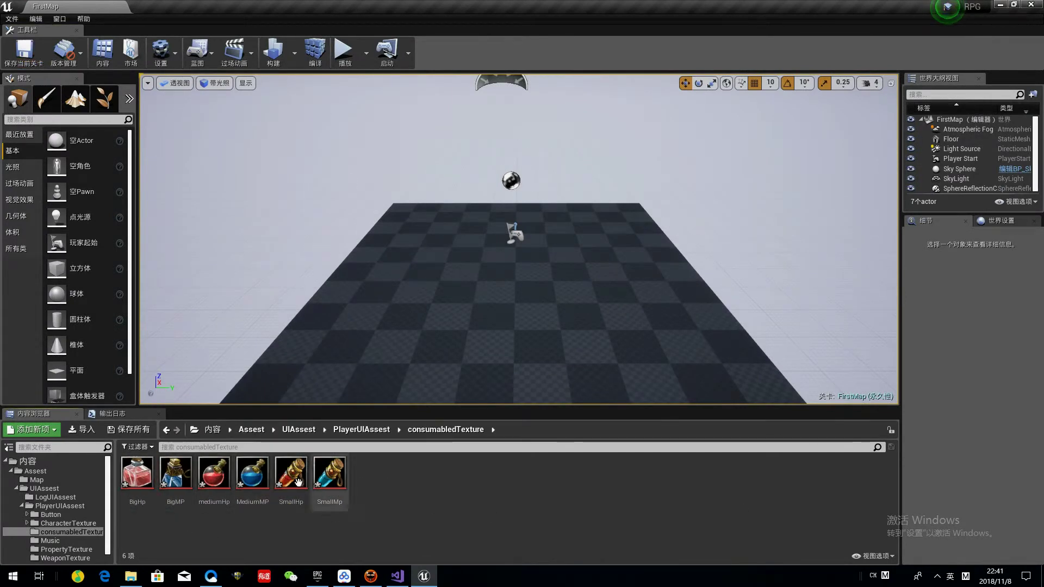
left_click(55, 505)
left_click(27, 523)
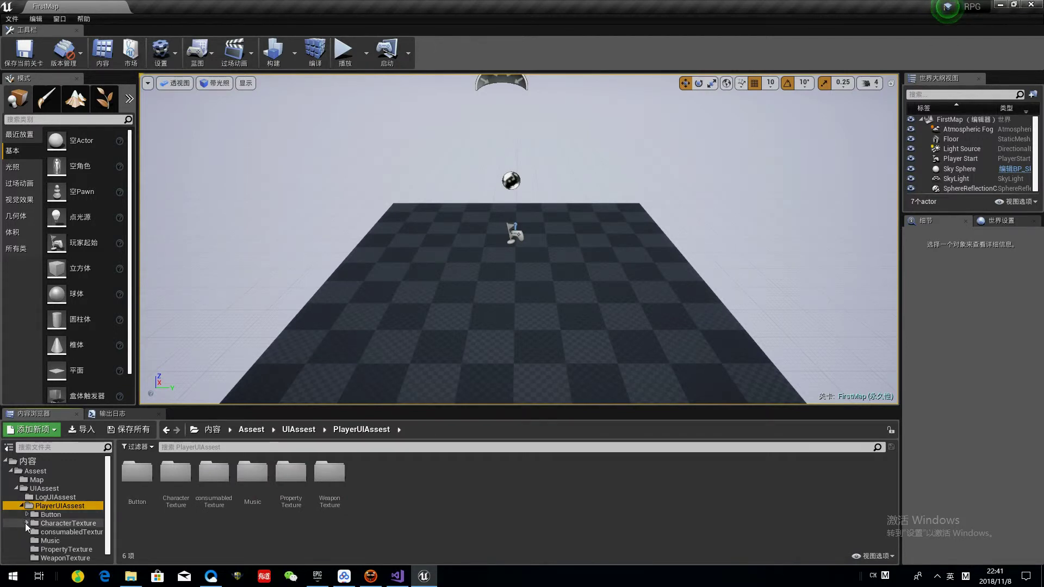
left_click(49, 497)
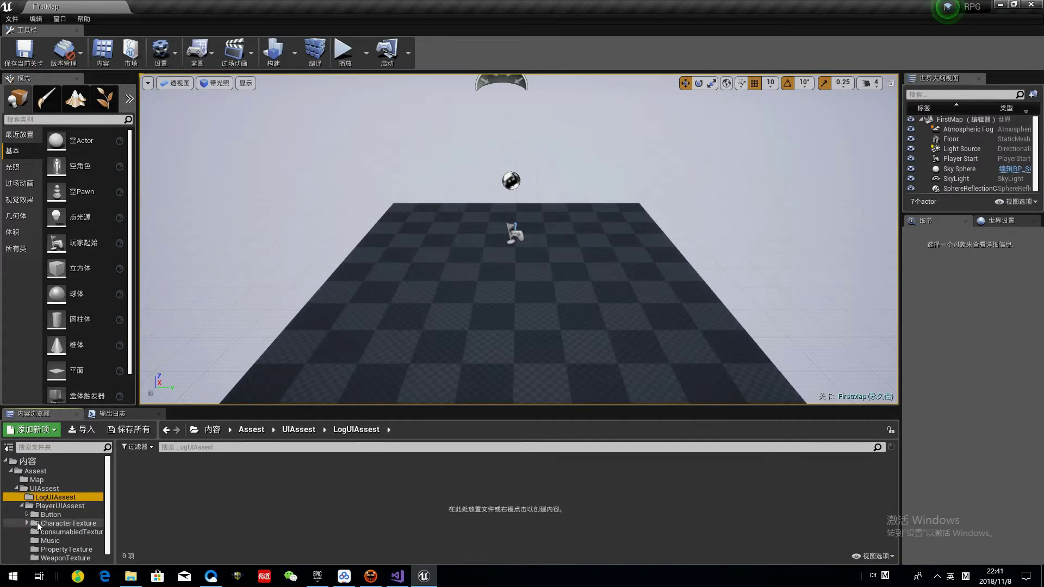
scroll(44, 525, "down", 1)
left_click(58, 504)
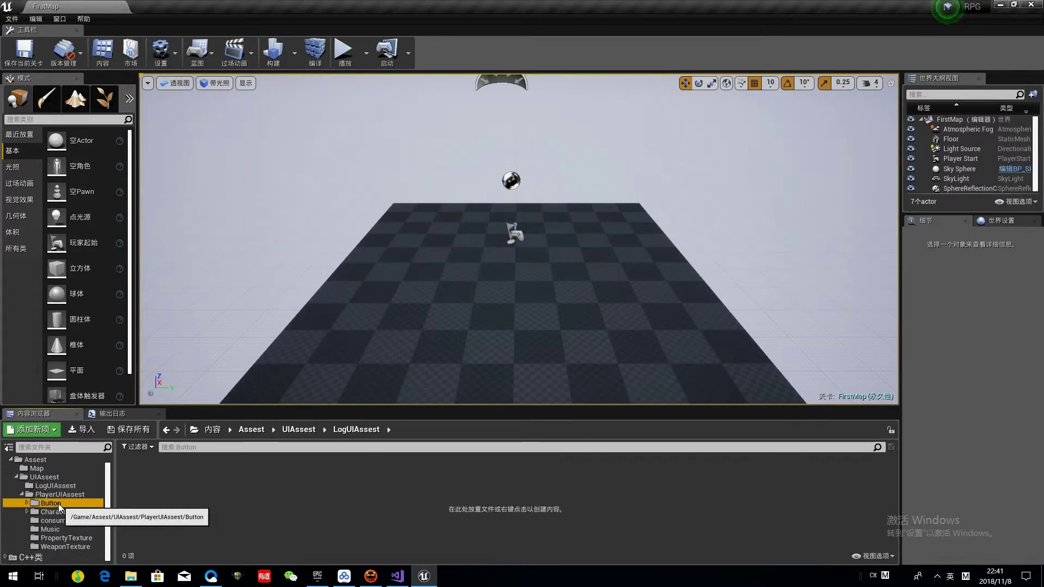
double_click(137, 473)
left_click(166, 429)
Browse the CiKe, PropertyButton and BagButton texture folders
left_click(28, 503)
double_click(36, 513)
key("Down")
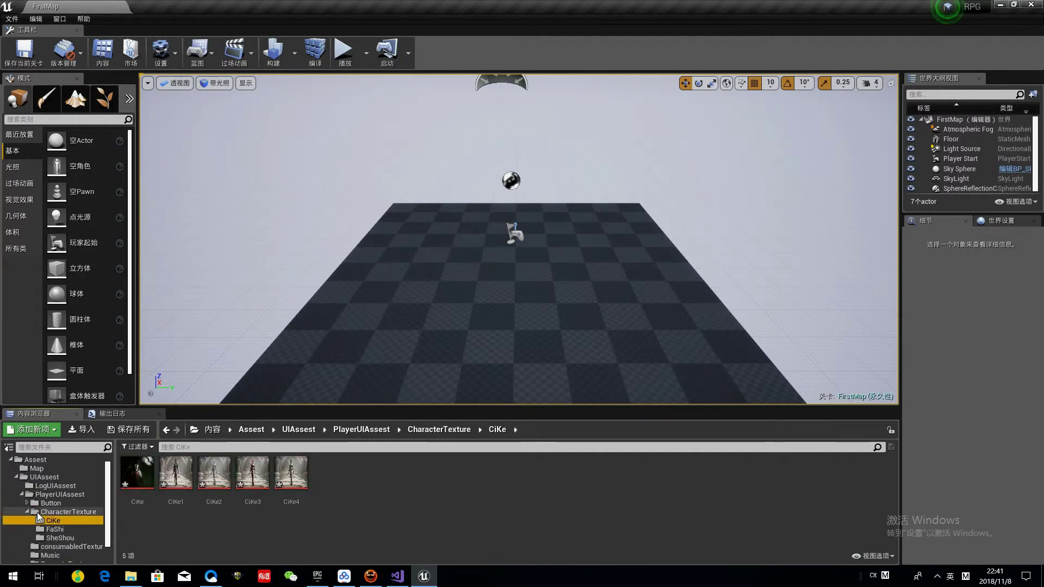
left_click(54, 503)
double_click(175, 473)
left_click(291, 475)
left_click(43, 512)
left_click(28, 504)
Move the Hint_Massage texture from PropertyTexture into LogUIAssest
left_click(71, 546)
left_click(64, 537)
left_click_drag(176, 473, 71, 487)
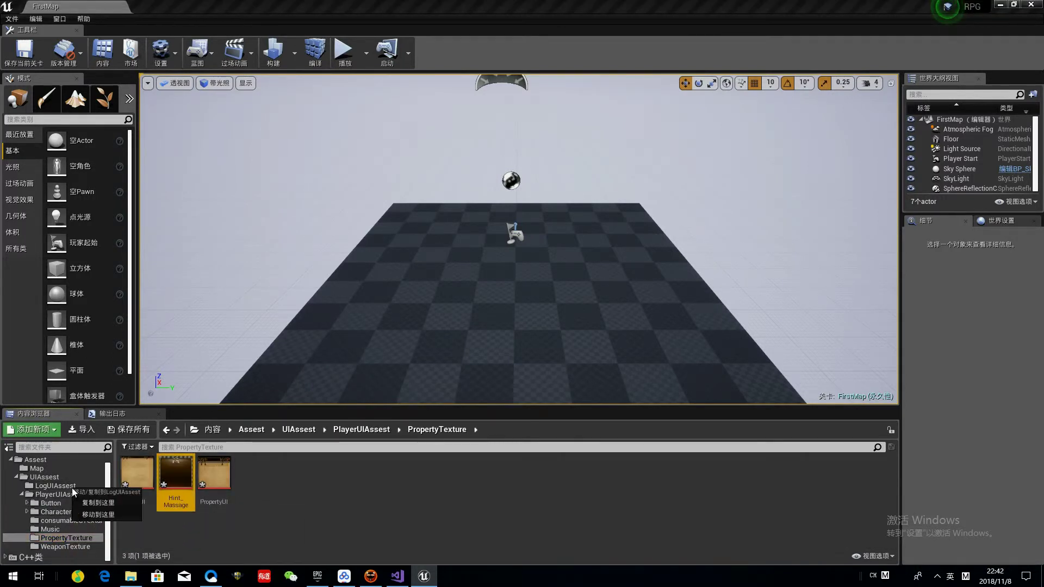
left_click(90, 530)
Check PropertyTexture's remaining contents and open the PropertyButton textures
left_click(76, 546)
left_click(77, 538)
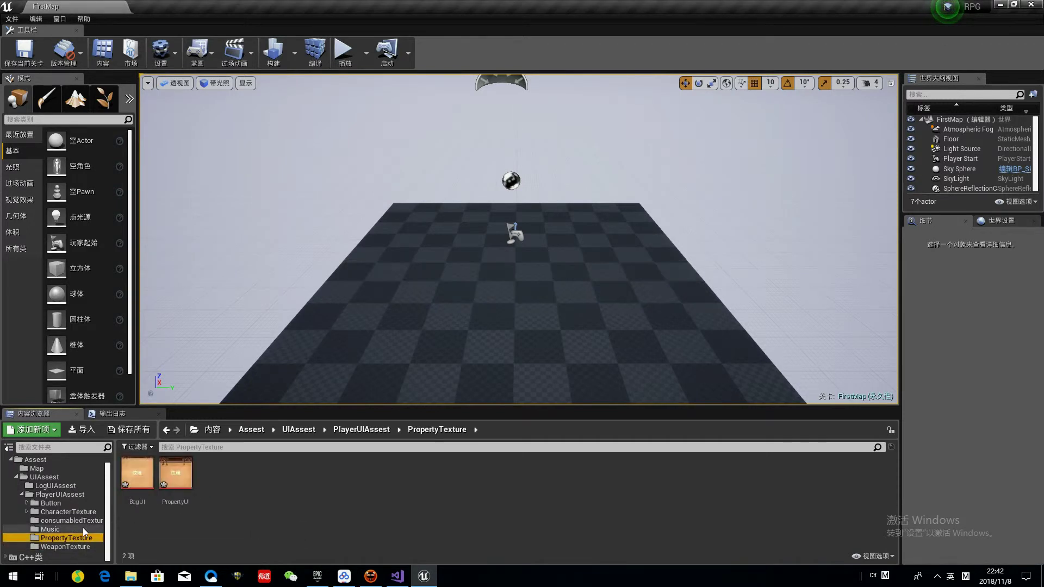
left_click(80, 513)
left_click(83, 503)
left_click(175, 501)
double_click(175, 501)
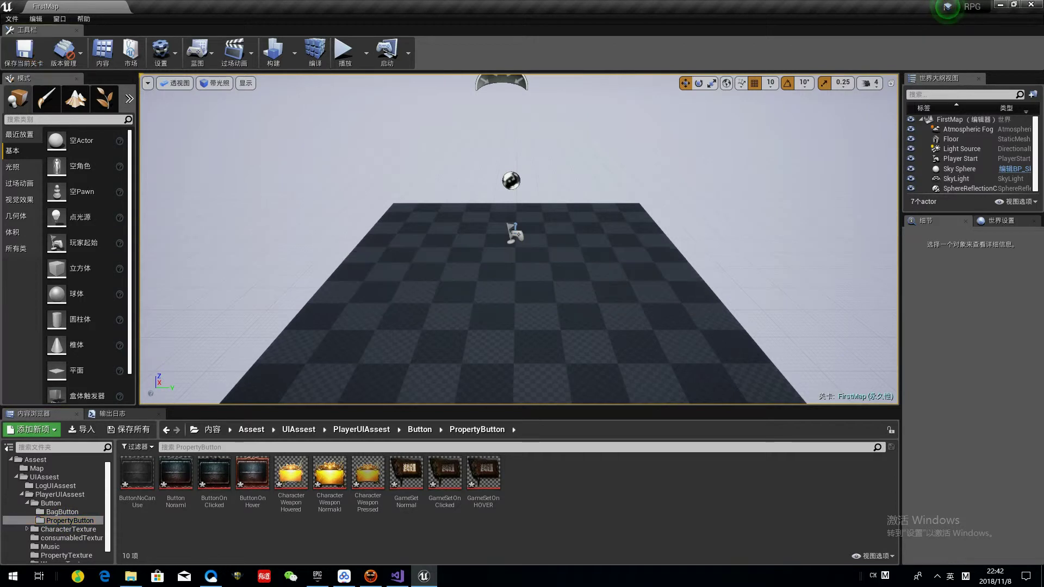
Close the consumables image folder in Explorer
left_click(130, 577)
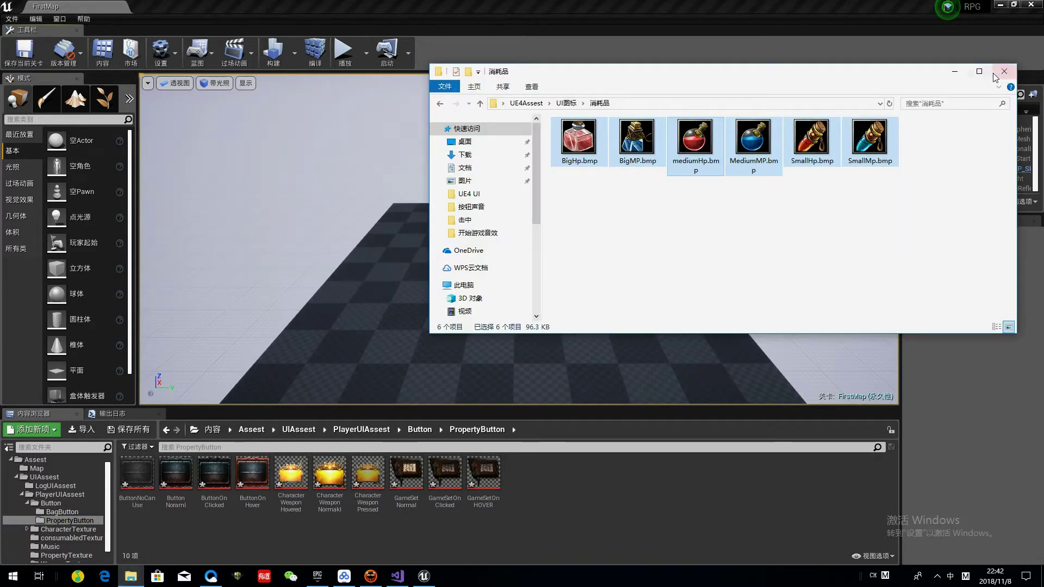
left_click(1004, 71)
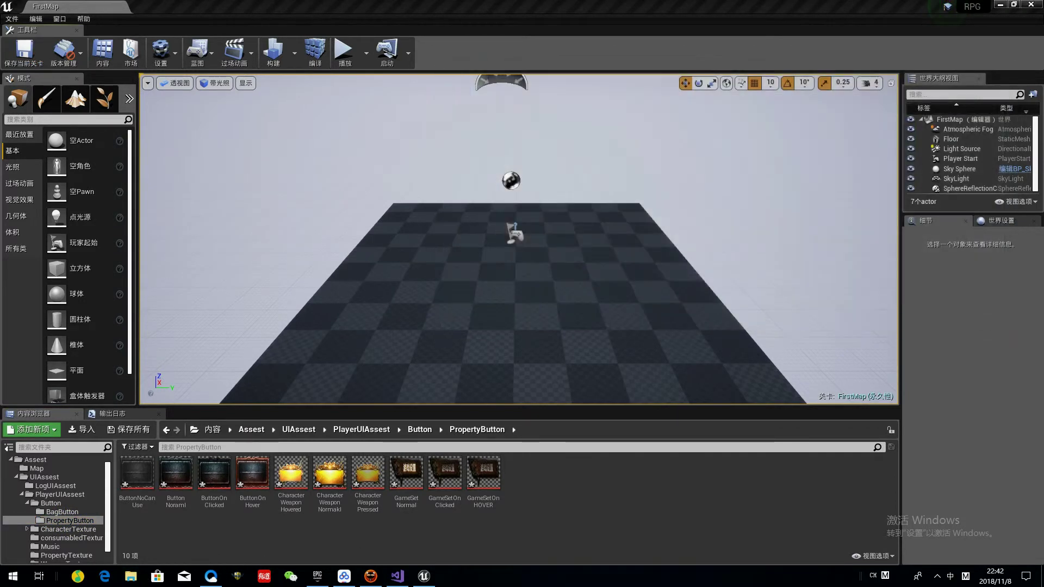
left_click(375, 579)
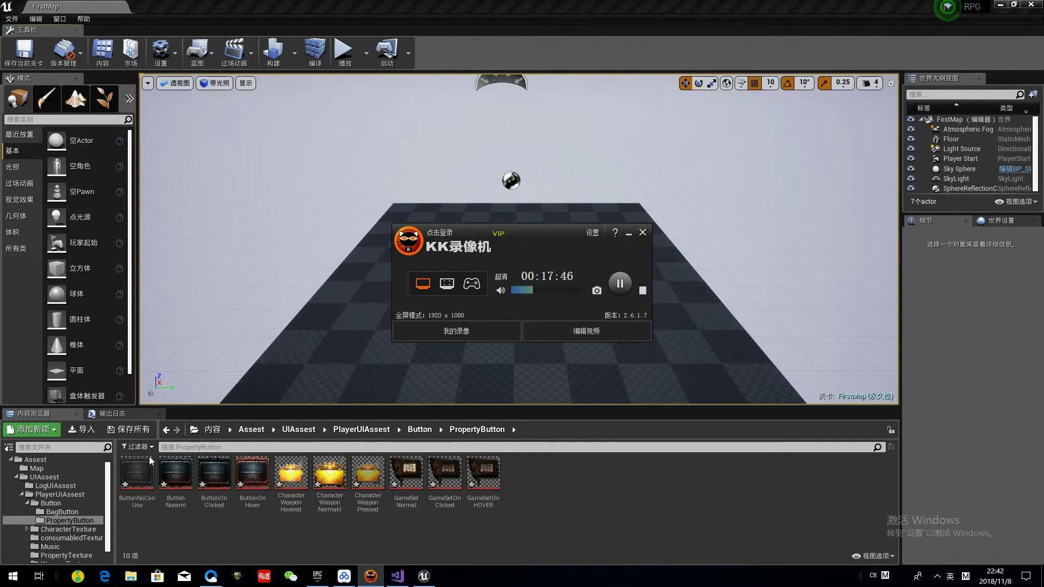
left_click(642, 233)
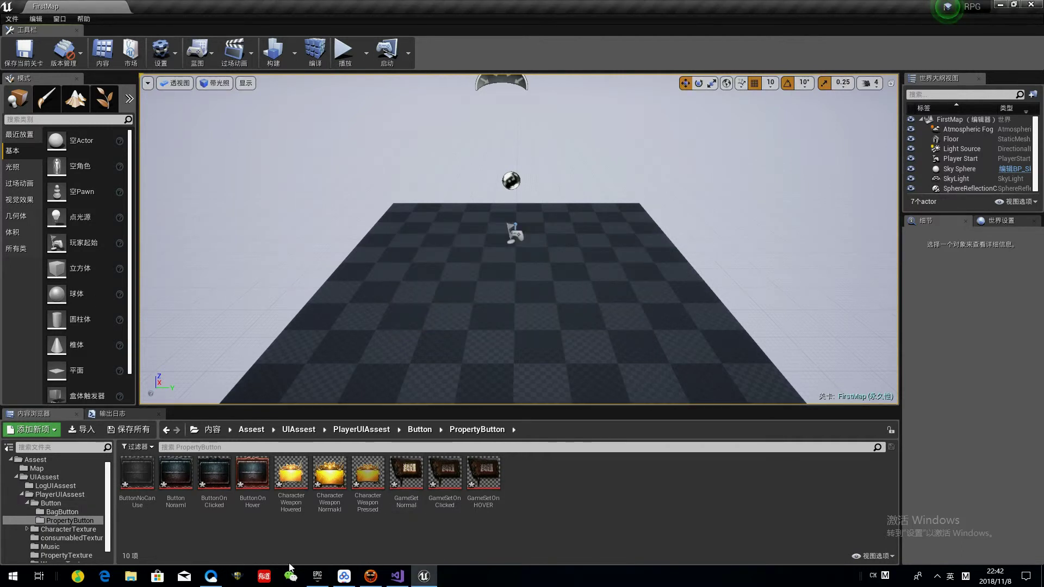
In Visual Studio, delete the Tick declaration from BaseCharacter.h
left_click(397, 575)
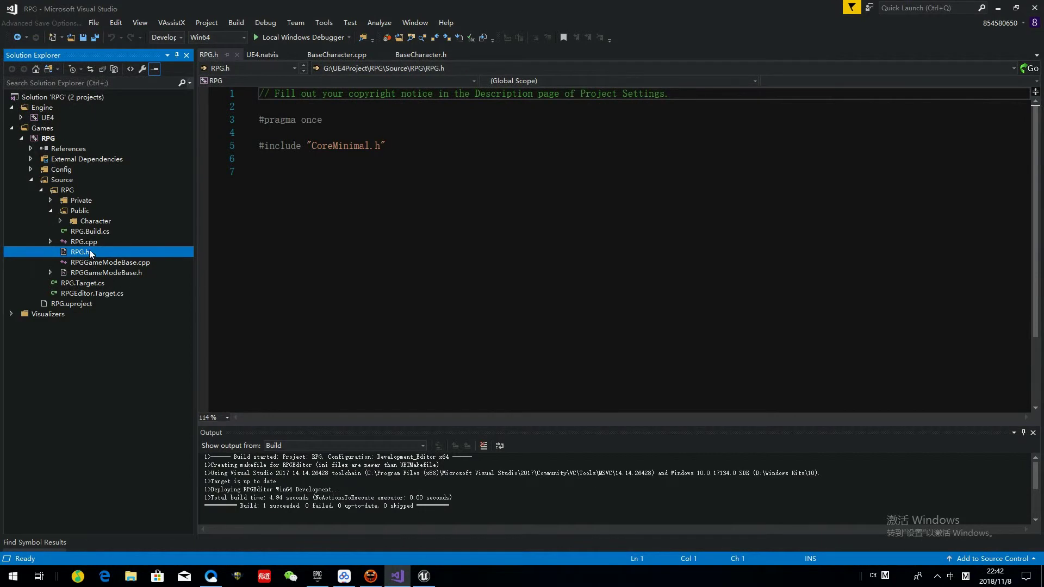
left_click(61, 221)
double_click(113, 232)
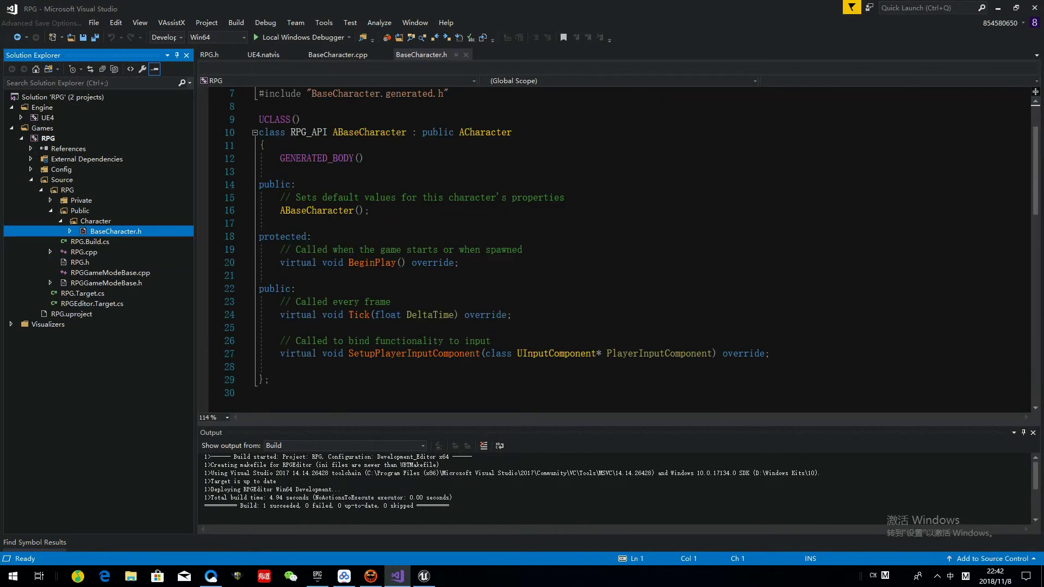
left_click_drag(279, 327, 258, 289)
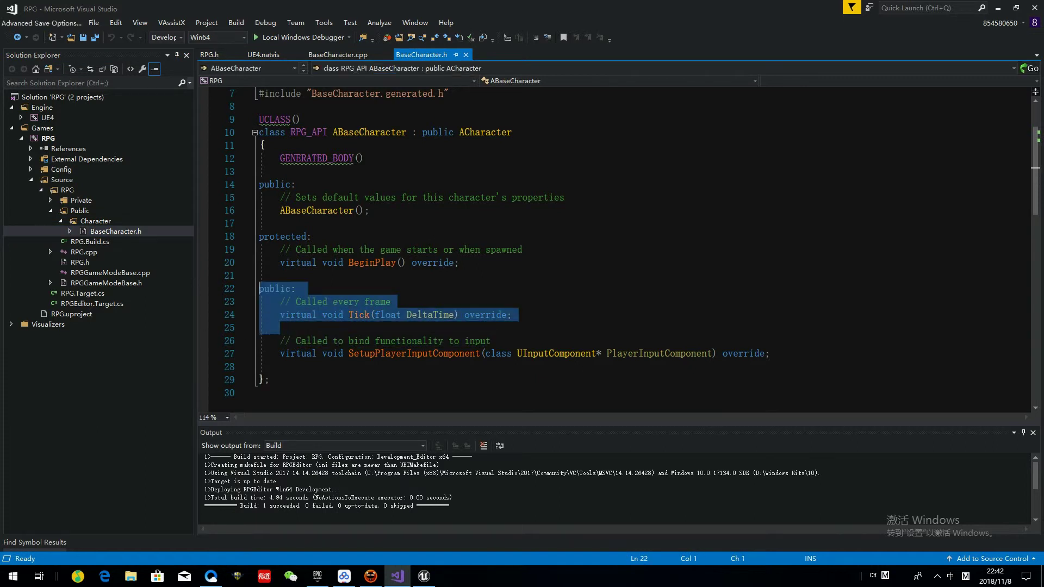
key("Delete")
left_click(641, 370)
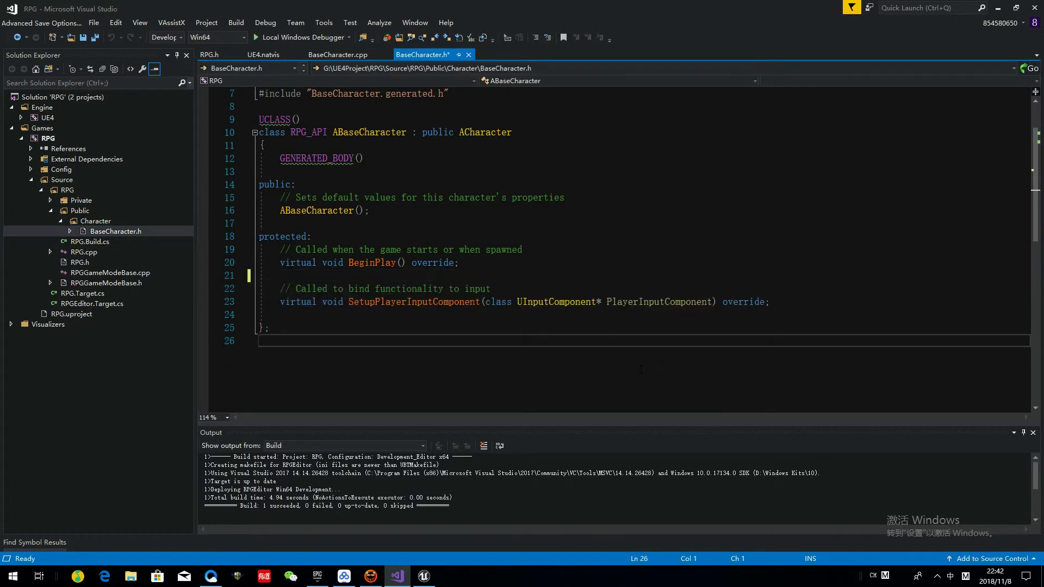
Delete the Tick function definition from BaseCharacter.cpp
key("alt+o")
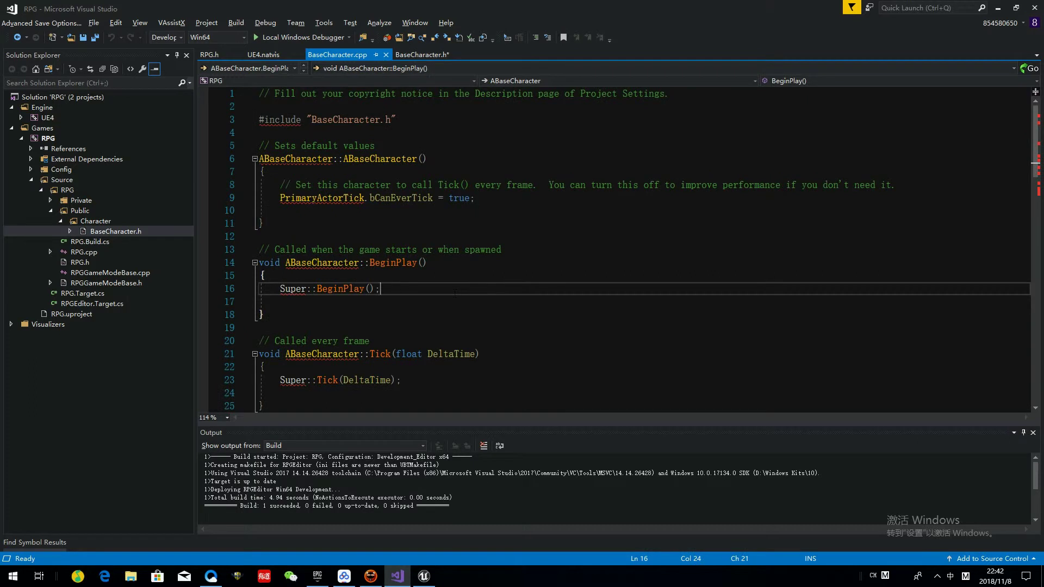
scroll(615, 245, "down", 2)
left_click_drag(265, 327, 198, 266)
key("Delete")
key("Delete")
left_click(659, 328)
key("alt+p")
left_click(475, 315)
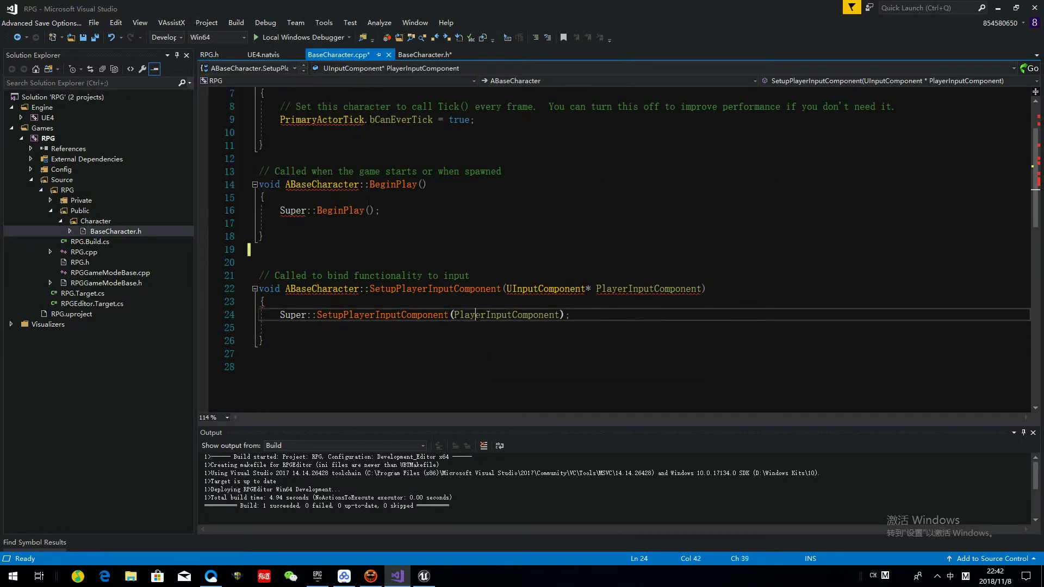
Add an empty public: section to BaseCharacter.h and go back to the Unreal editor
key("alt+o")
key("Down")
key("Down")
key("Return")
key("Return")
type("public")
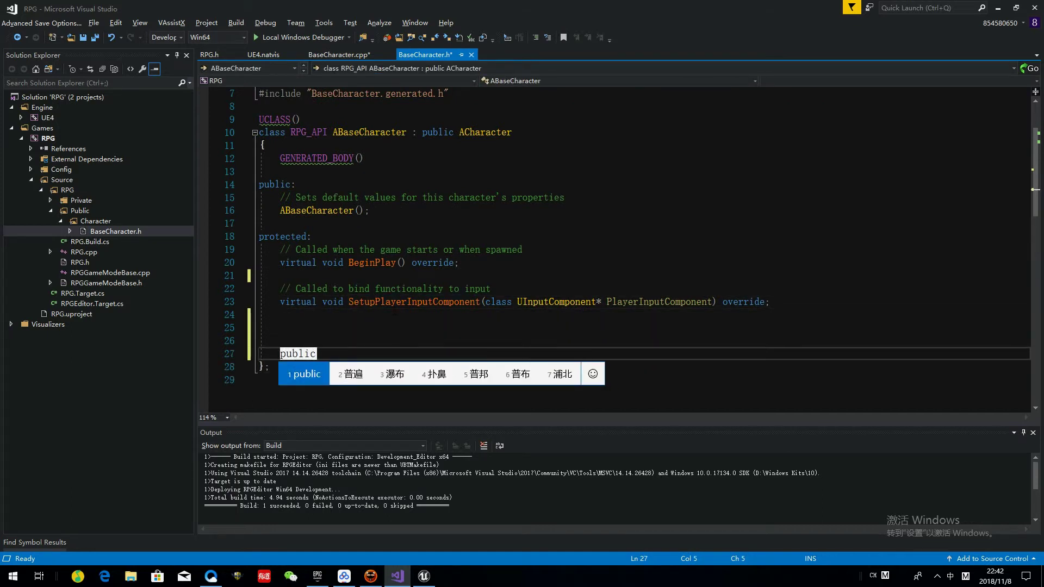
key("shift")
type(":")
key("Return")
key("Return")
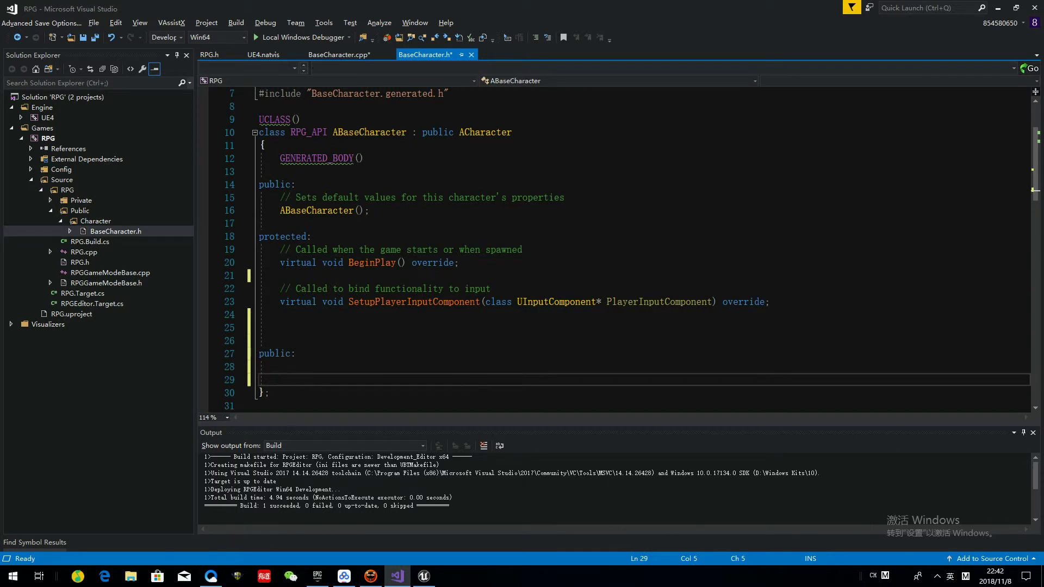
left_click(424, 575)
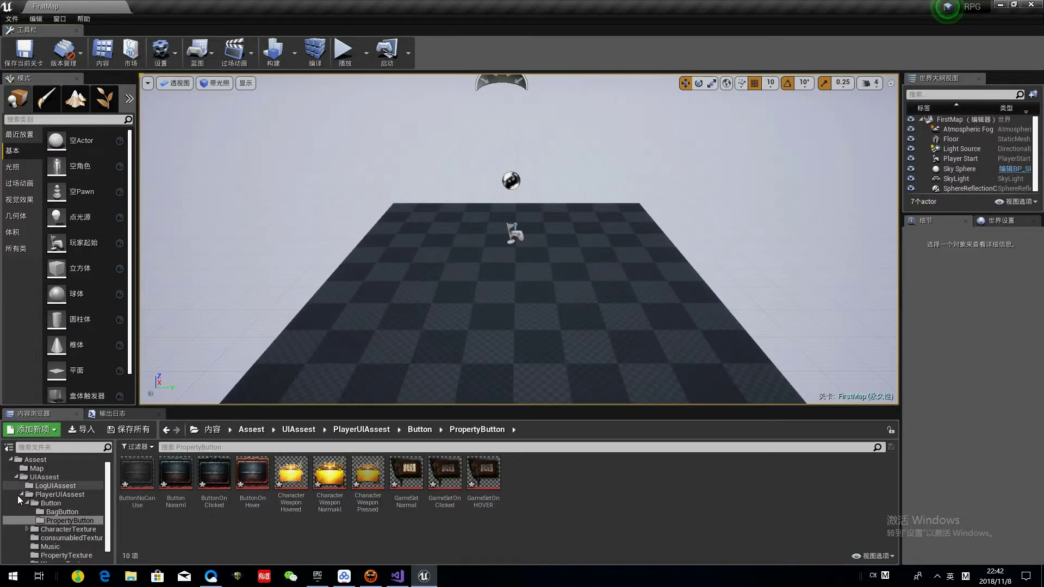
left_click(11, 471)
Browse the Content Browser to C++ Classes > RPG > Public
left_click(31, 481)
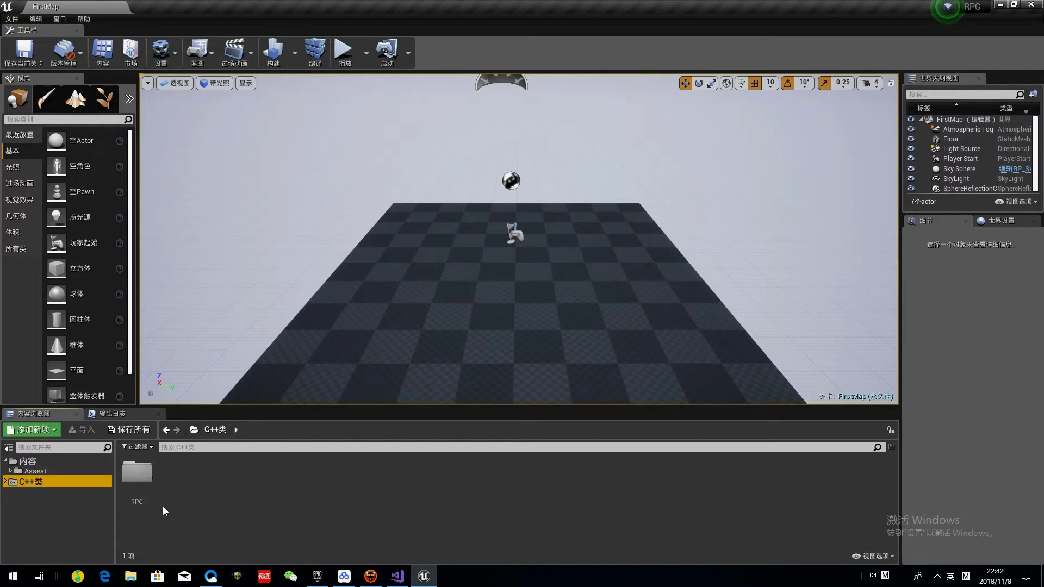
left_click(152, 495)
double_click(152, 495)
double_click(152, 495)
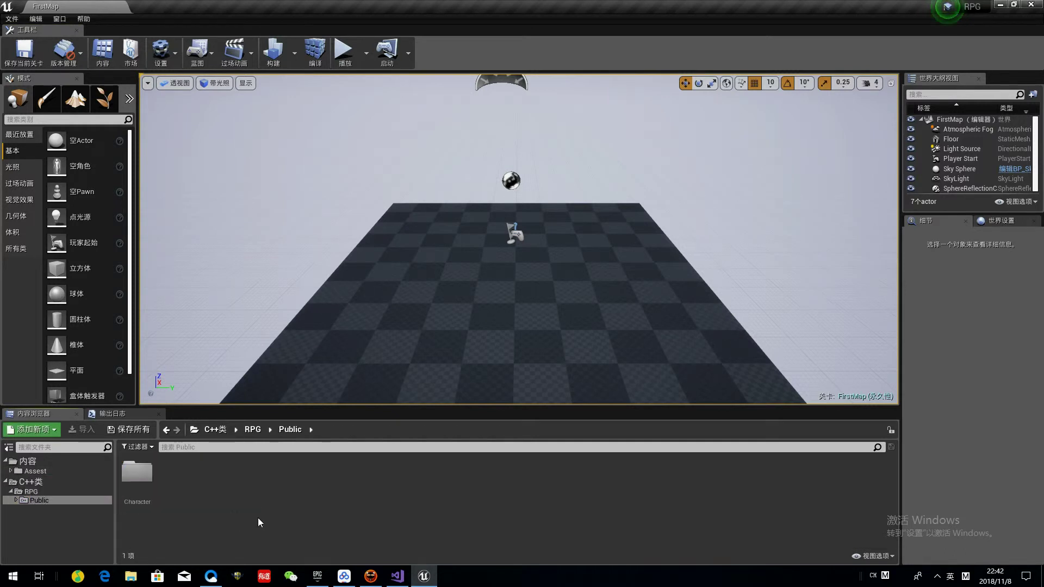
Start a new C++ class in Public with Player Controller as its parent
right_click(258, 518)
left_click(287, 565)
right_click(257, 510)
left_click(285, 548)
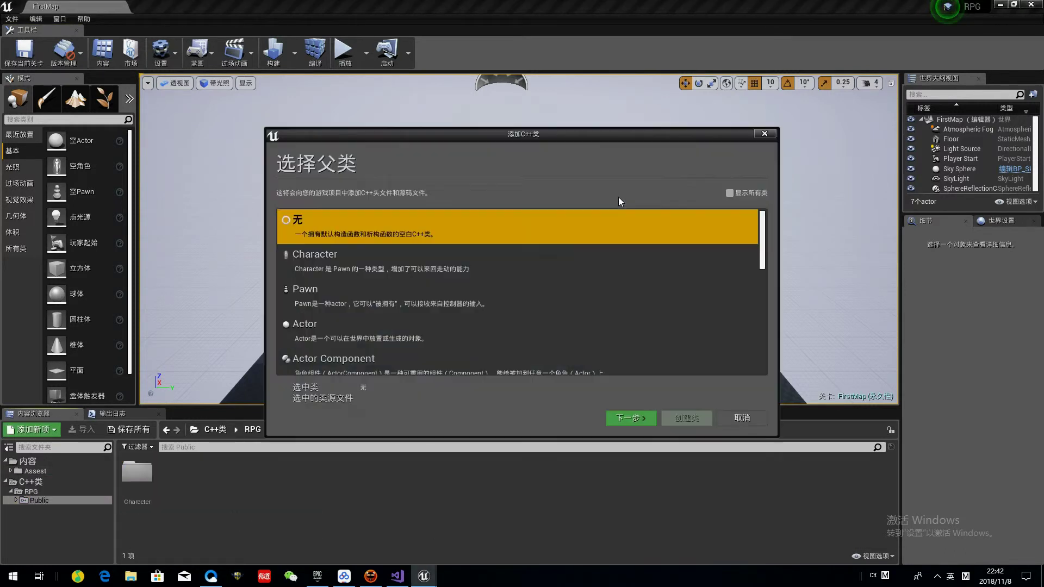
scroll(585, 348, "down", 2)
scroll(475, 349, "down", 3)
left_click(468, 330)
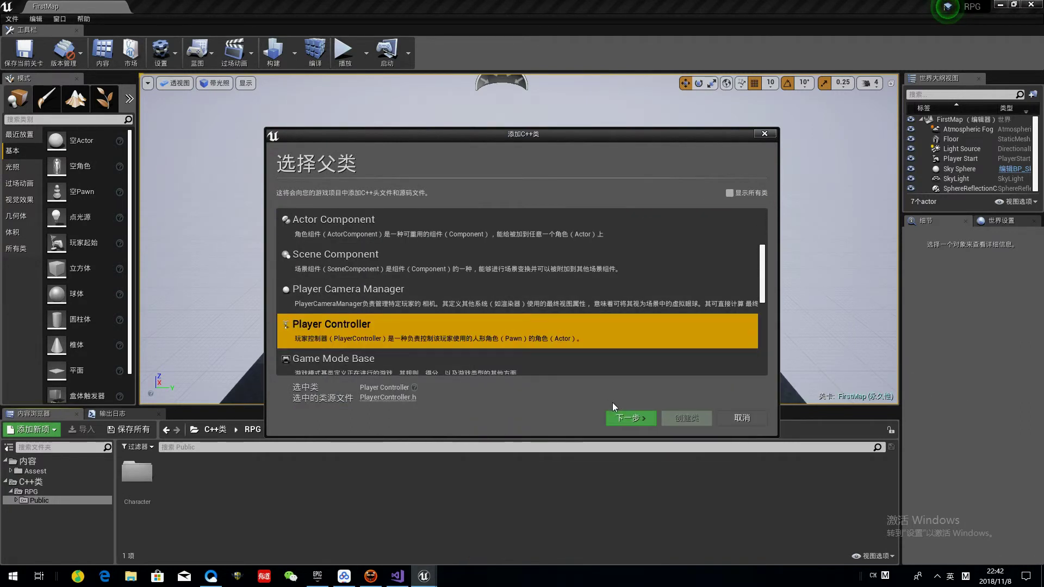
left_click(631, 417)
Name the class CharacterPlayerController and create it
type("/")
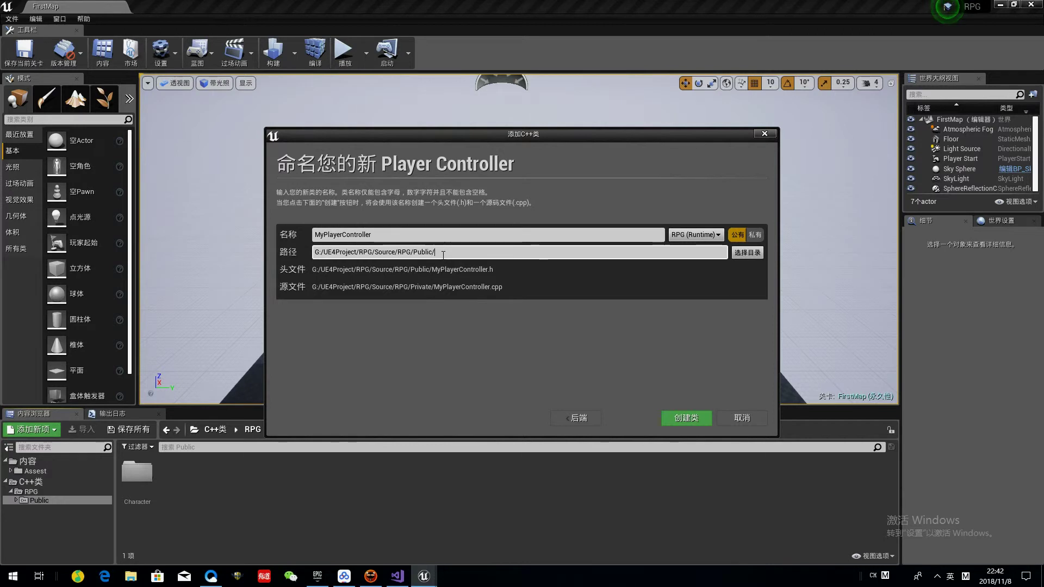
type("PlayerController")
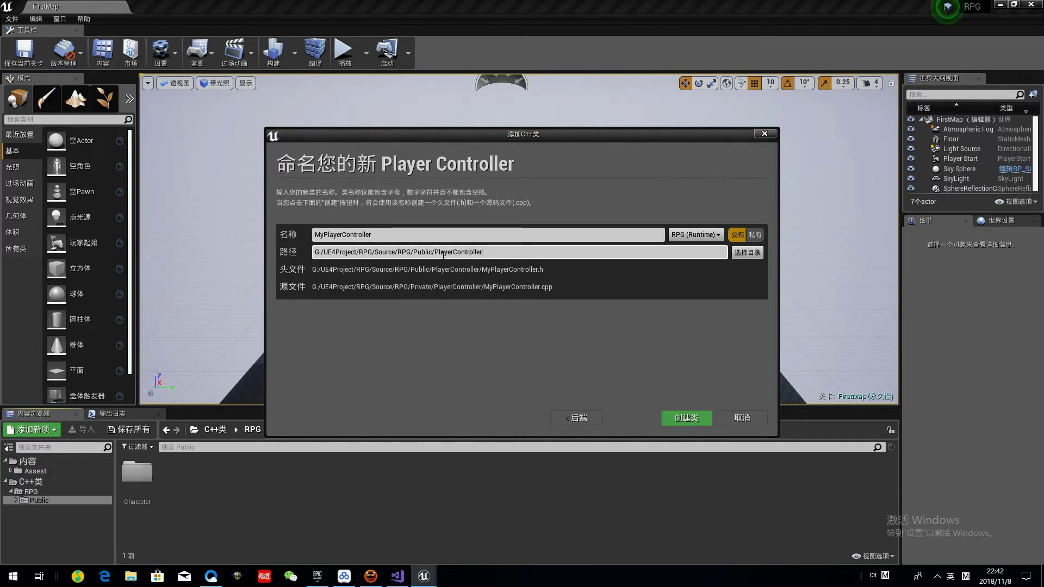
double_click(342, 234)
type("Charactt")
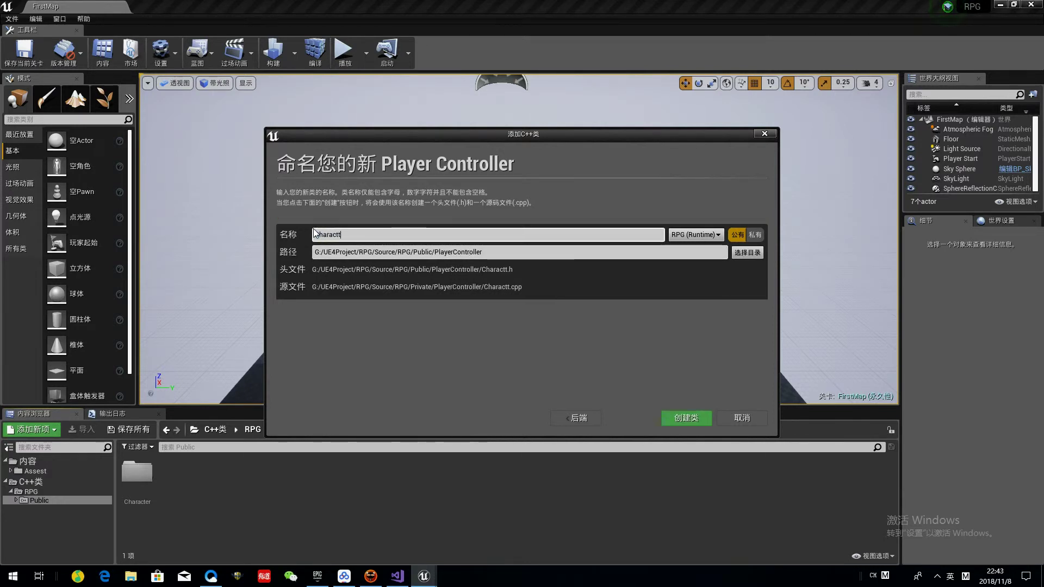
key("BackSpace")
type("erPlayerController")
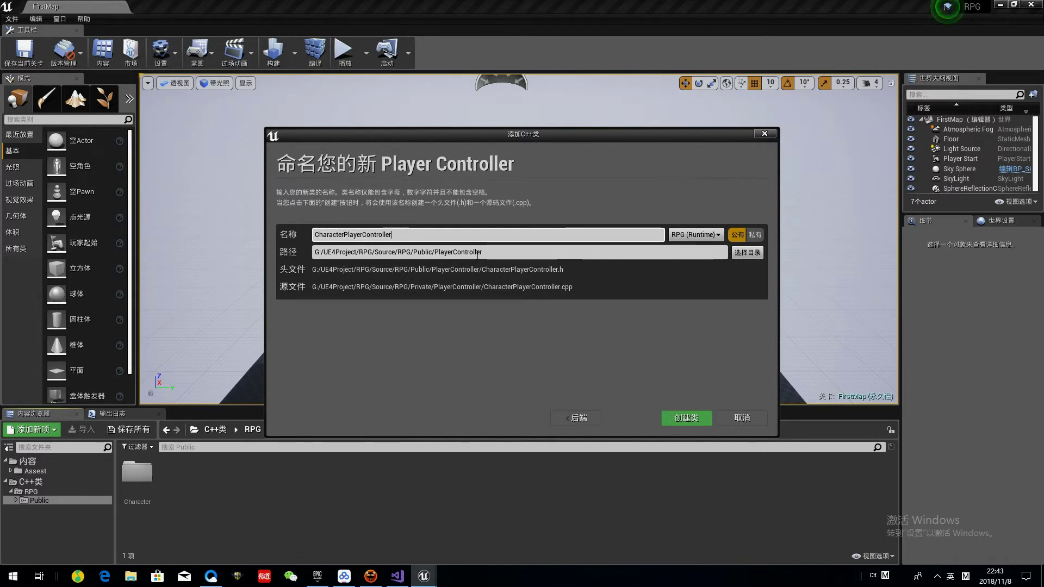
left_click(672, 419)
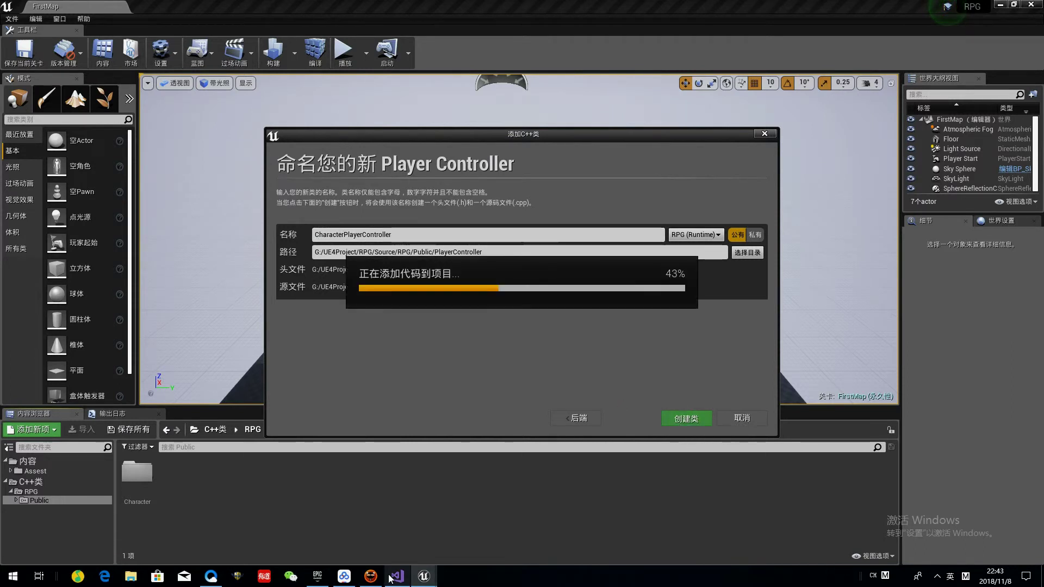
Minimise the cloud drive window and open the CharacterPlayerController header, then return to Unreal
left_click(344, 581)
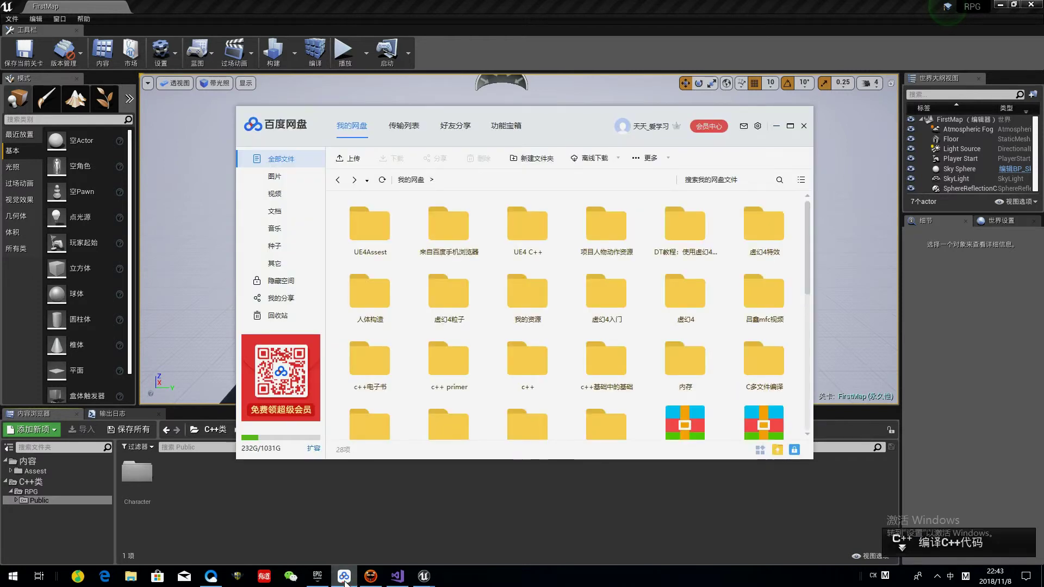
left_click(345, 576)
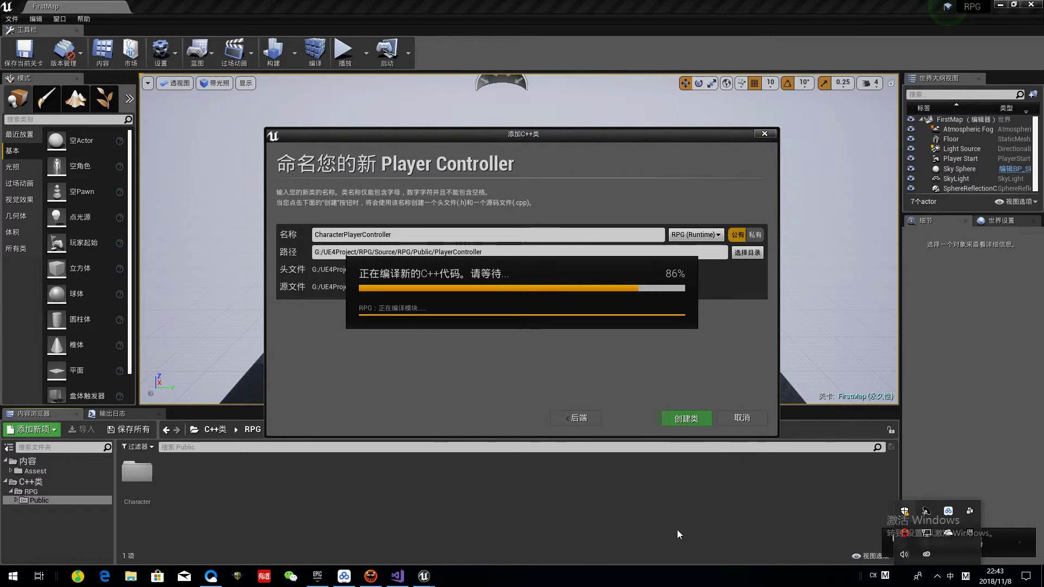
mouse_move(374, 578)
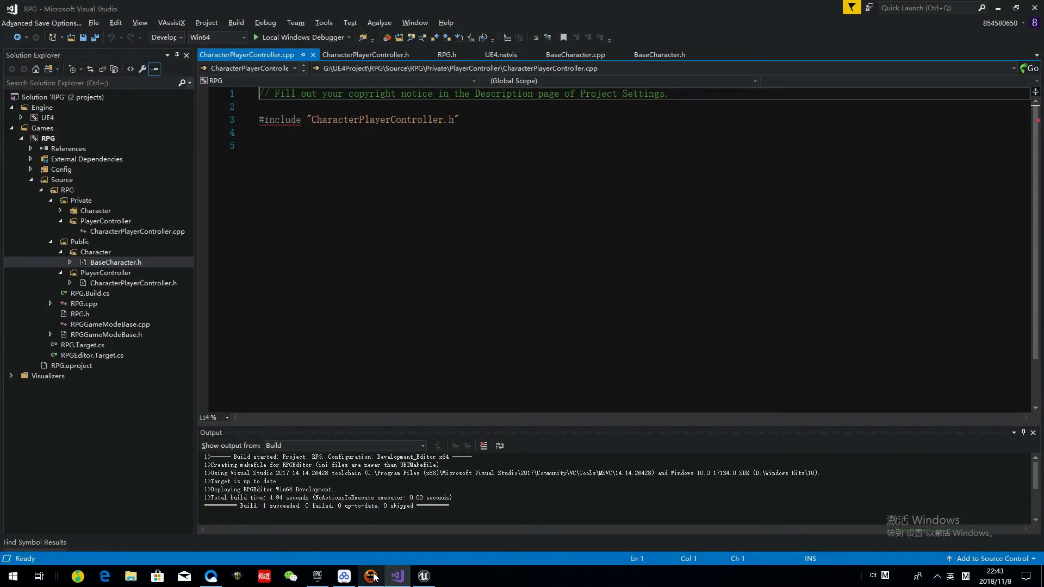
left_click(50, 200)
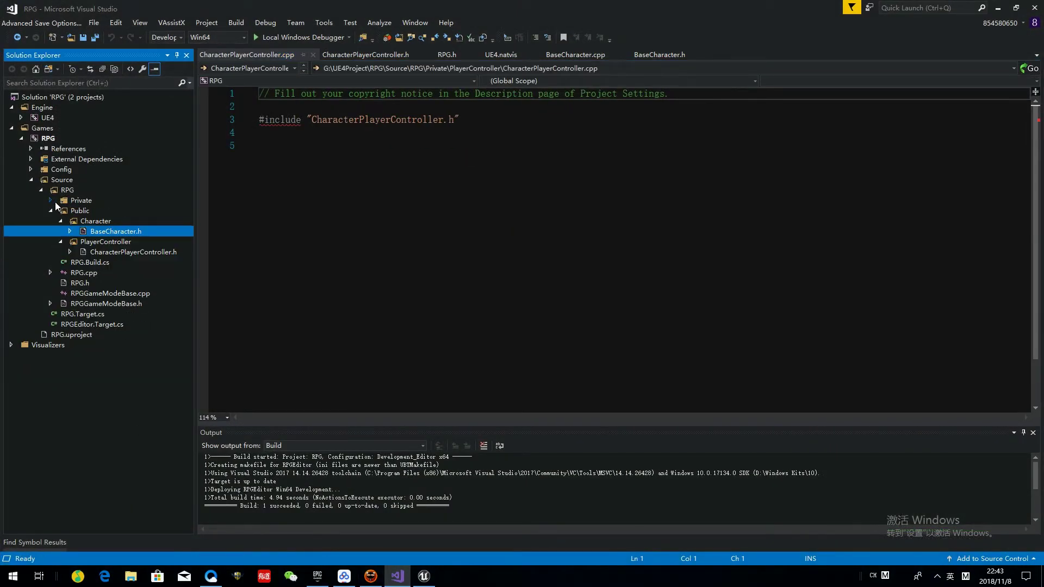
left_click(132, 253)
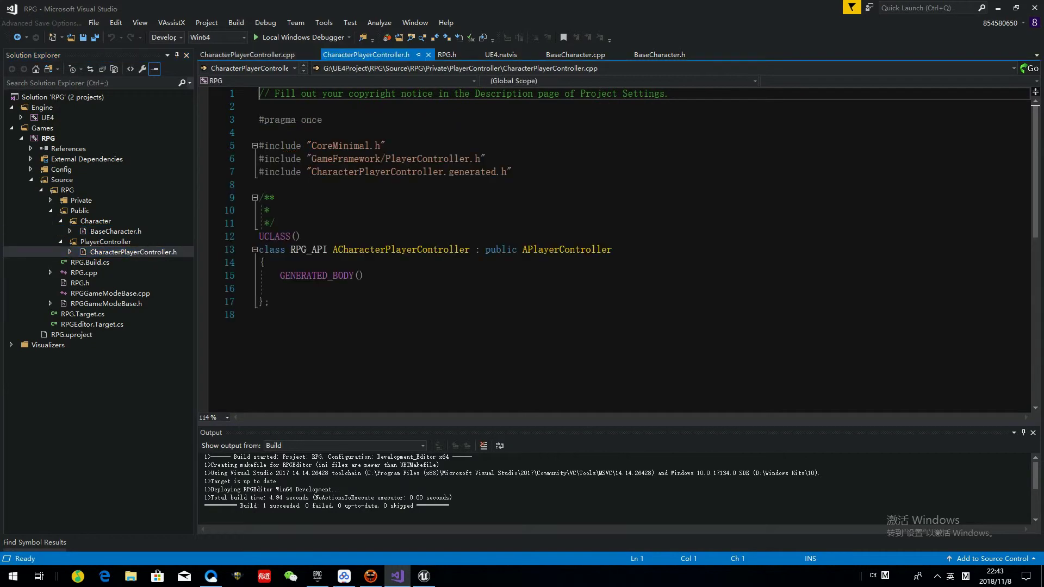
left_click(428, 568)
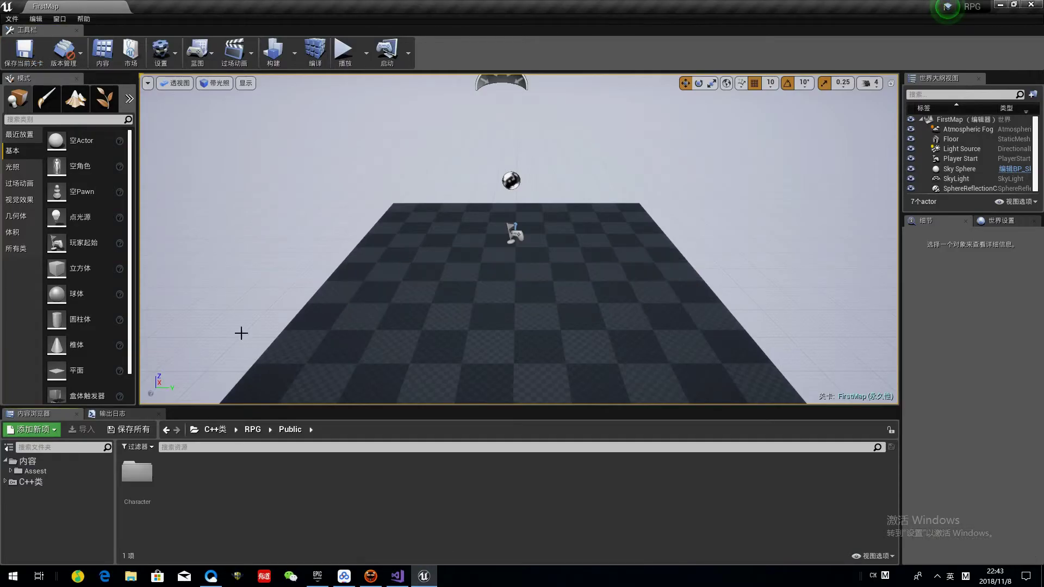
Open the C++ Classes > RPG > Public > Character folder
left_click(5, 481)
left_click(31, 492)
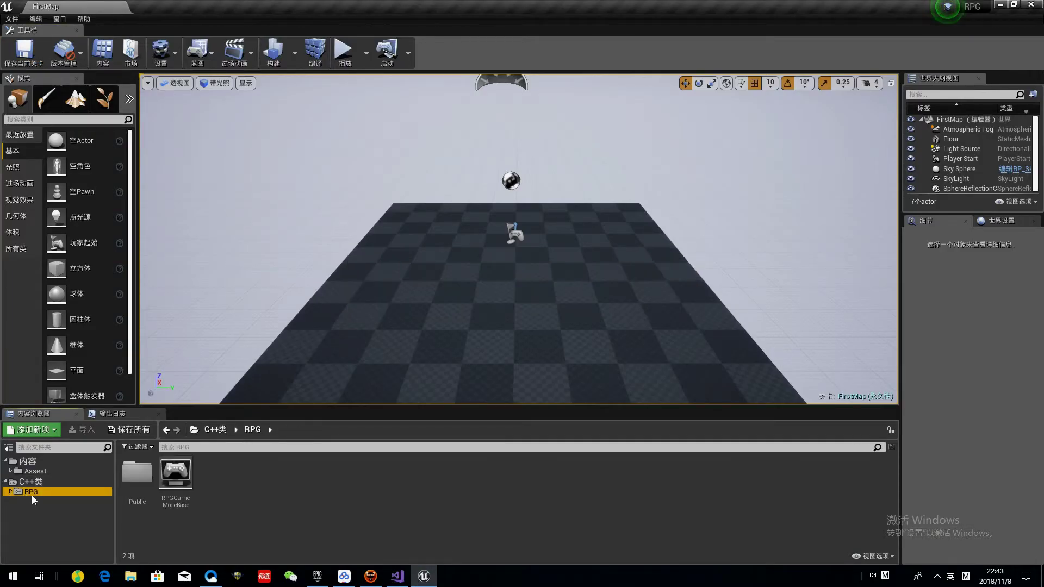
double_click(137, 472)
double_click(147, 509)
Create a CiKeCharacter C++ class derived from BaseCharacter
left_click(143, 478)
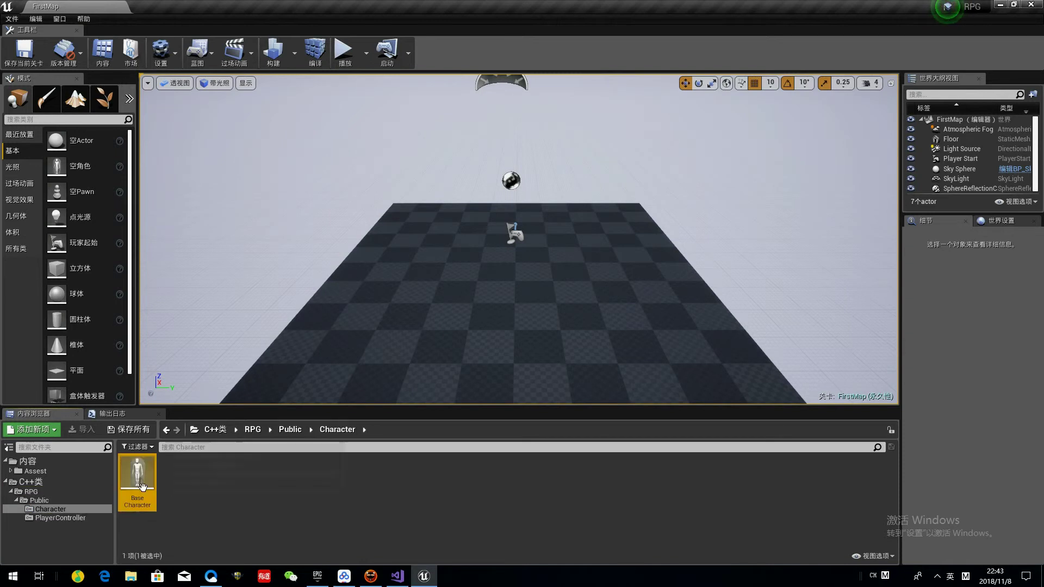
right_click(143, 479)
left_click(241, 331)
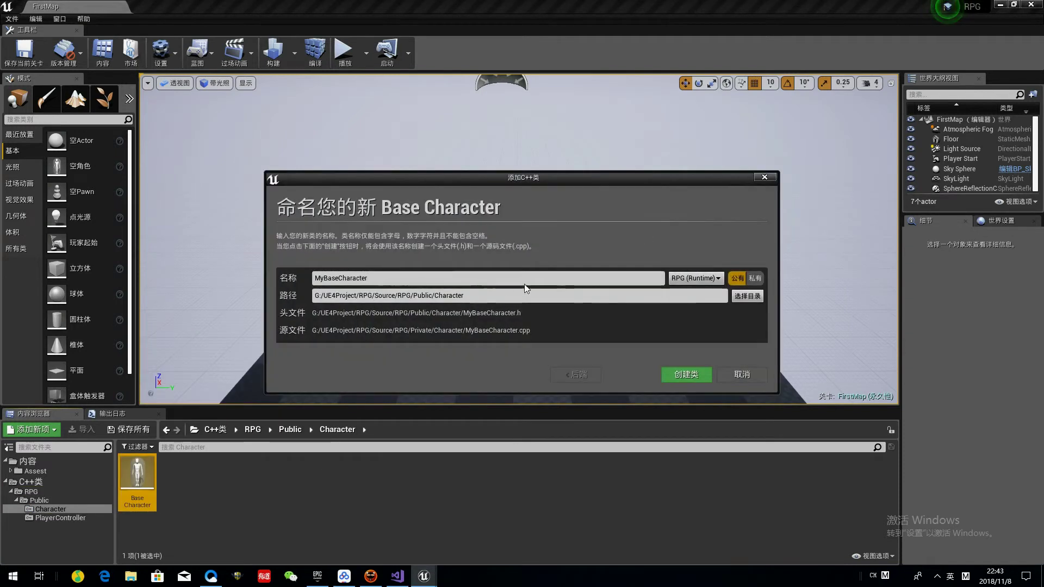
left_click_drag(444, 278, 323, 277)
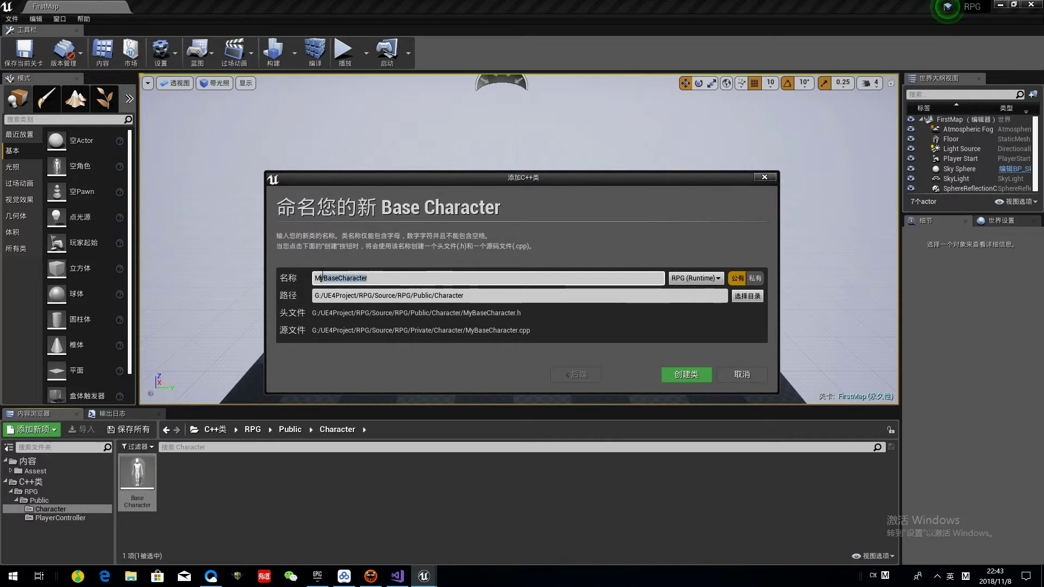
key("BackSpace")
key("BackSpace")
key("BackSpace")
type("Ch")
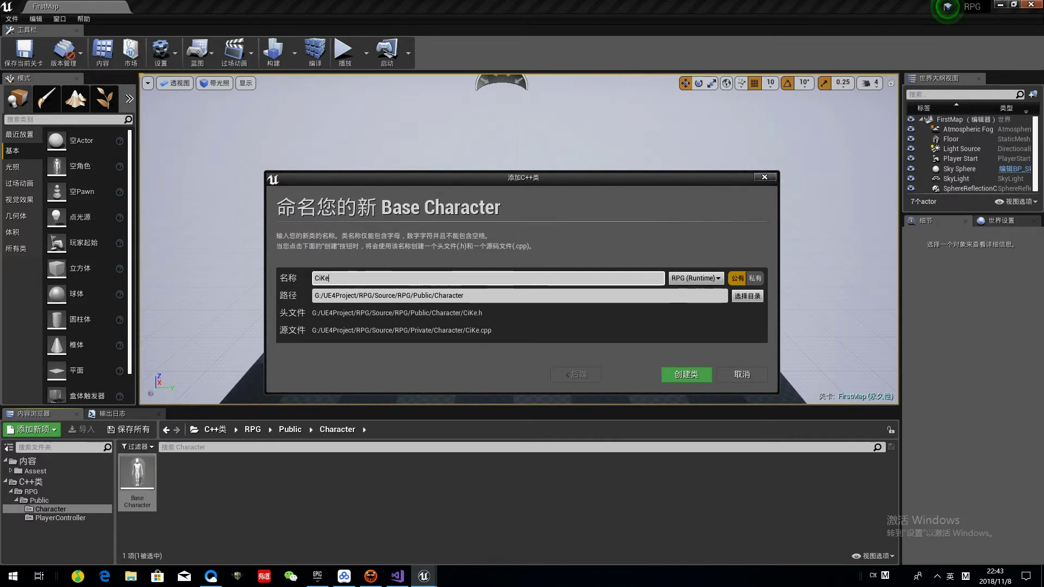
type("aracter")
key("Return")
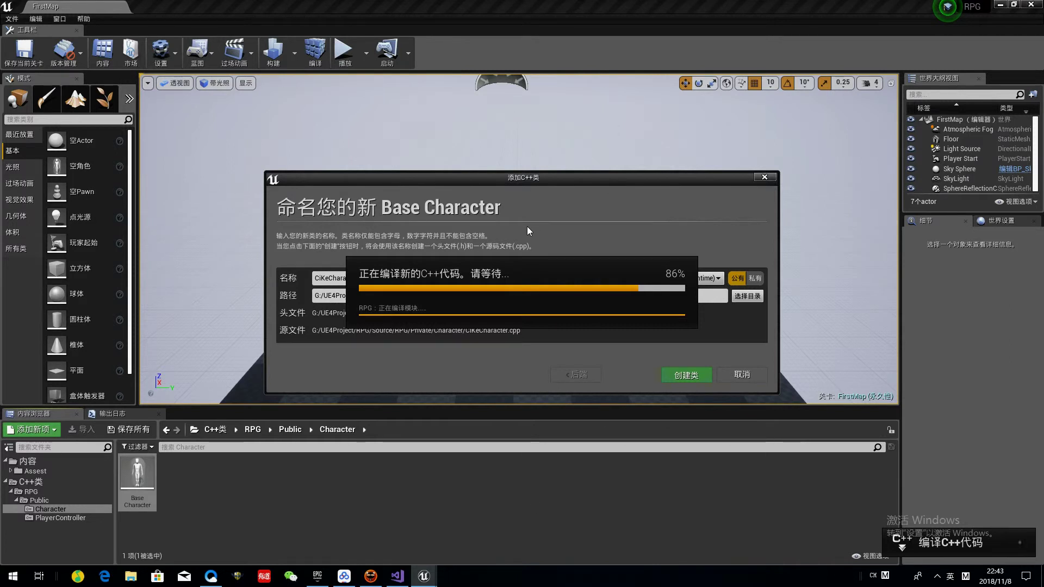
key("shift")
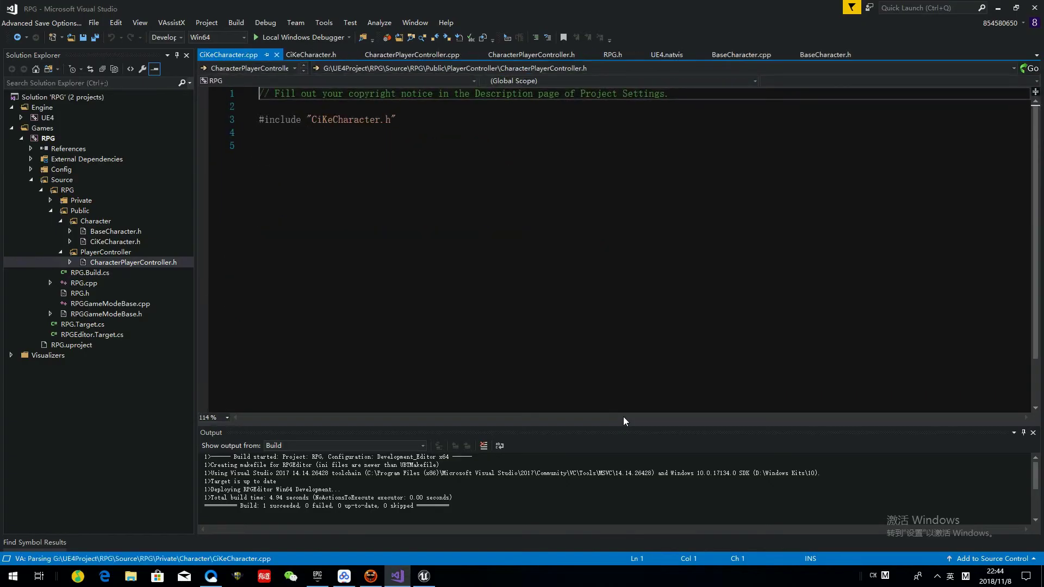
left_click(423, 576)
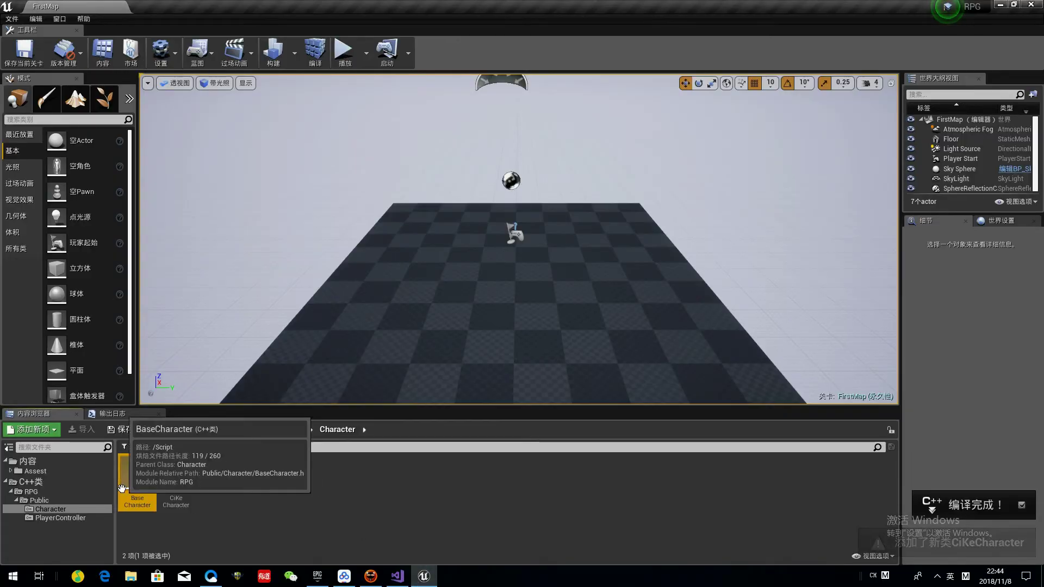
Create a SheShouCharacter C++ class derived from BaseCharacter
right_click(136, 476)
left_click(191, 344)
left_click_drag(379, 281, 292, 282)
type("SheSo")
key("BackSpace")
type("houCharacter")
left_click(694, 374)
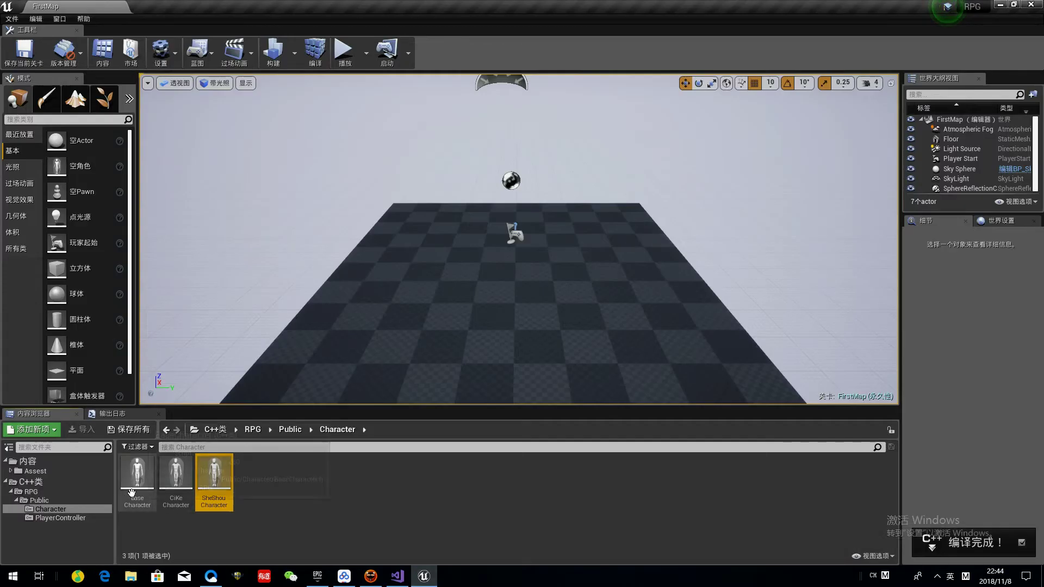
Create a FaShiCharacter C++ class derived from BaseCharacter and return to Unreal
right_click(131, 492)
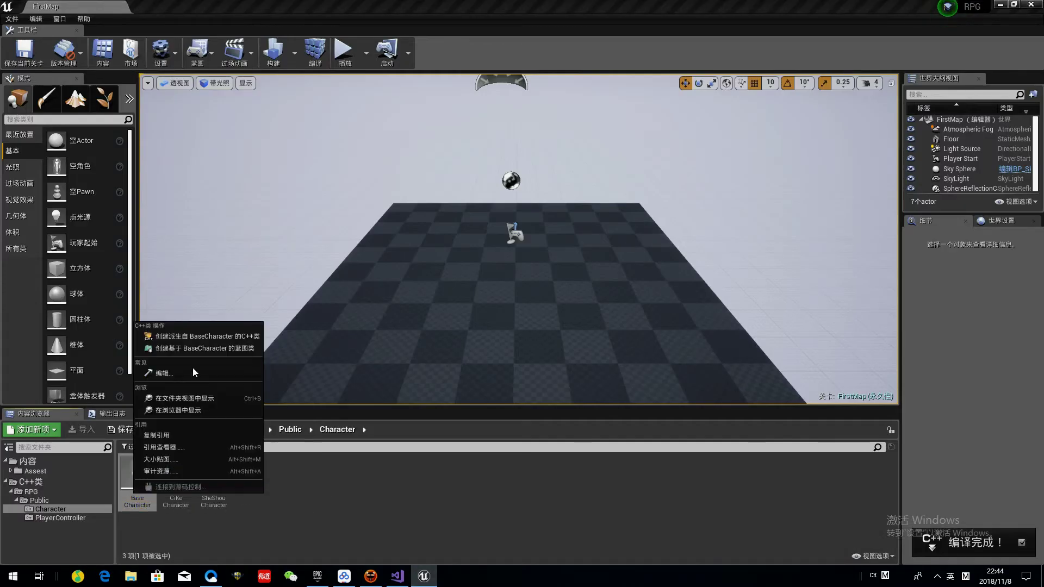
left_click(200, 335)
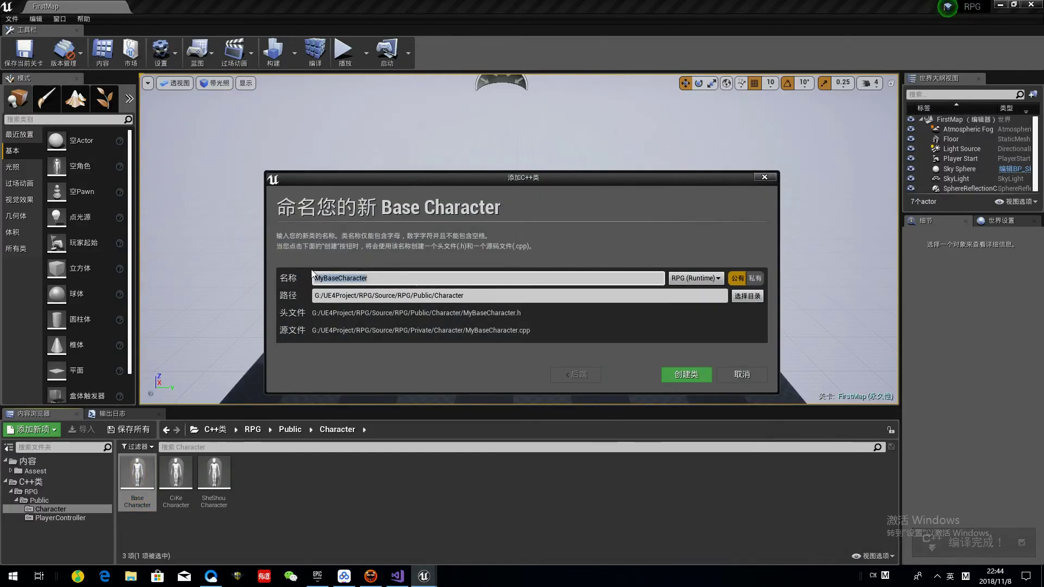
type("FaS")
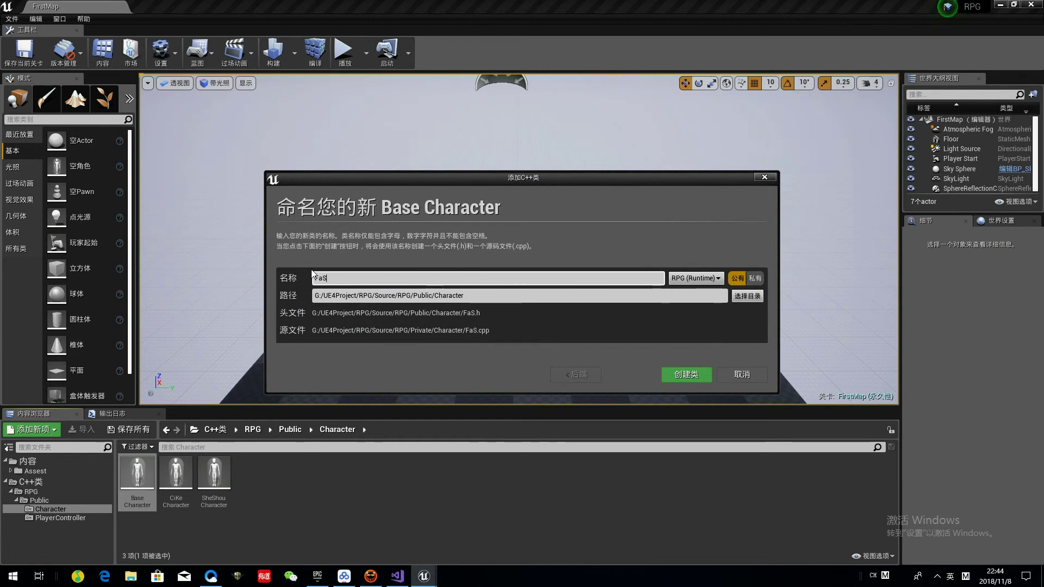
type("hiCharacter")
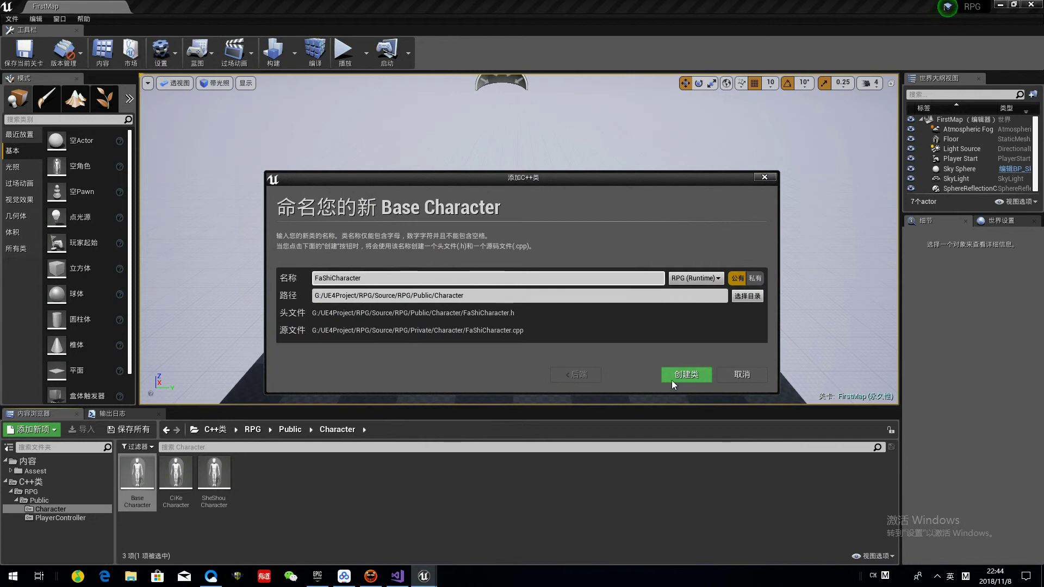
left_click(671, 380)
left_click(371, 576)
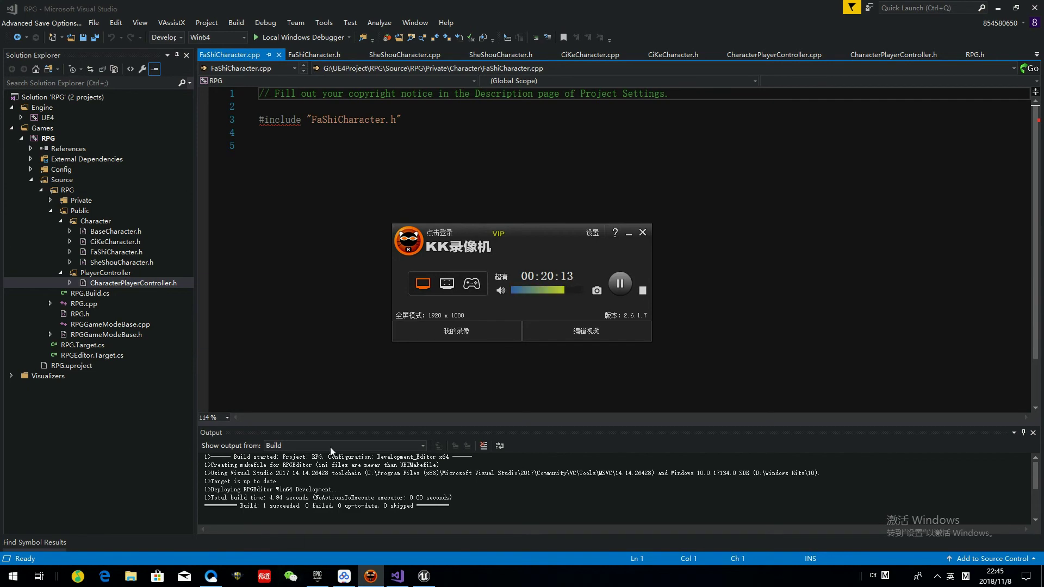
left_click(423, 576)
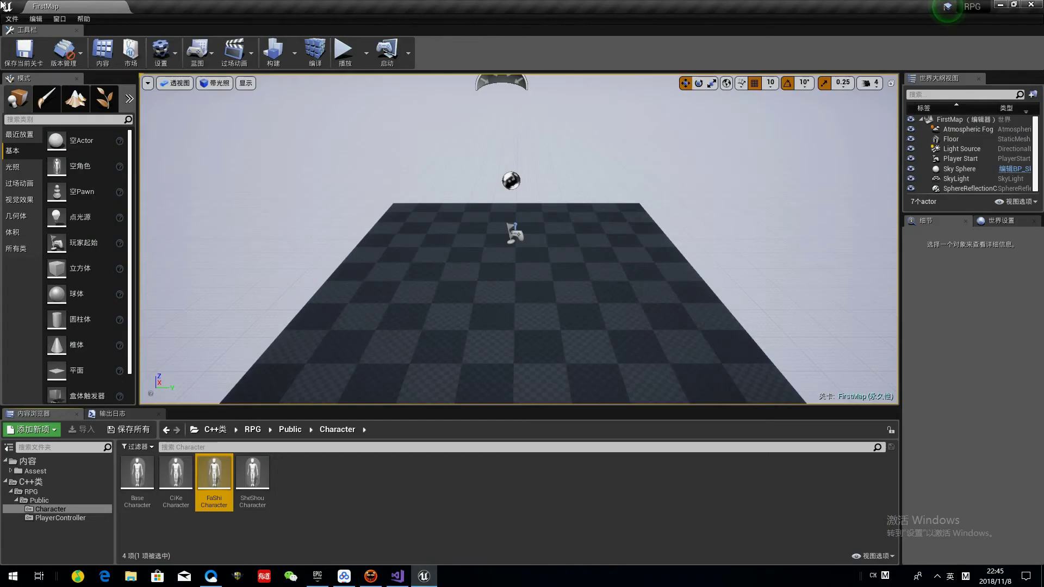
In Maps & Modes, set RPGGameModeBase as default game mode and FirstMap as startup and default map
left_click(41, 21)
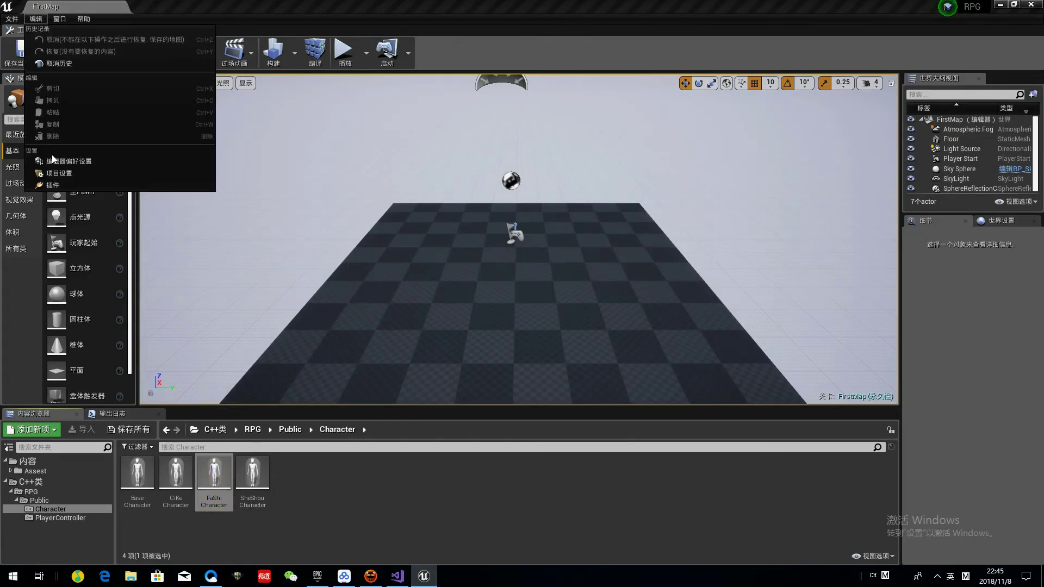
left_click(57, 173)
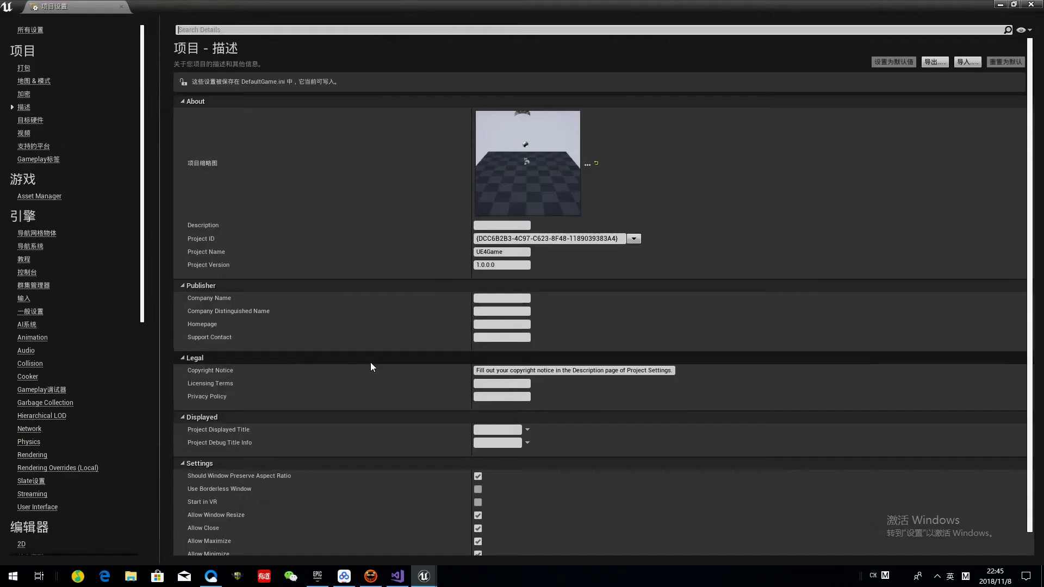
left_click(34, 80)
left_click(536, 114)
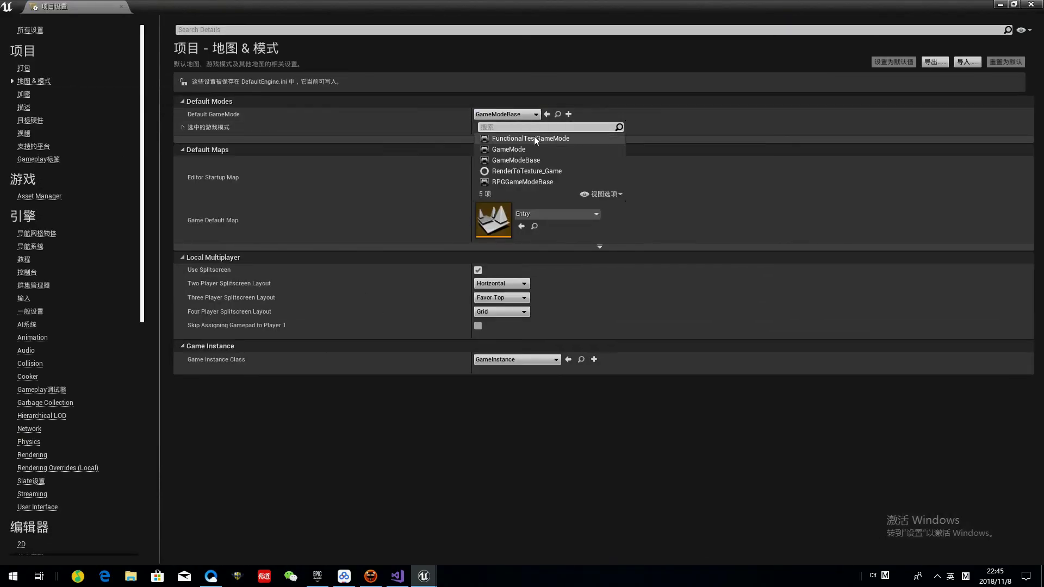
left_click(533, 184)
left_click(555, 171)
left_click(569, 284)
left_click(558, 214)
left_click(569, 334)
Save the current level, then save all modified packages with Ctrl+Shift+S
left_click(121, 6)
left_click(11, 54)
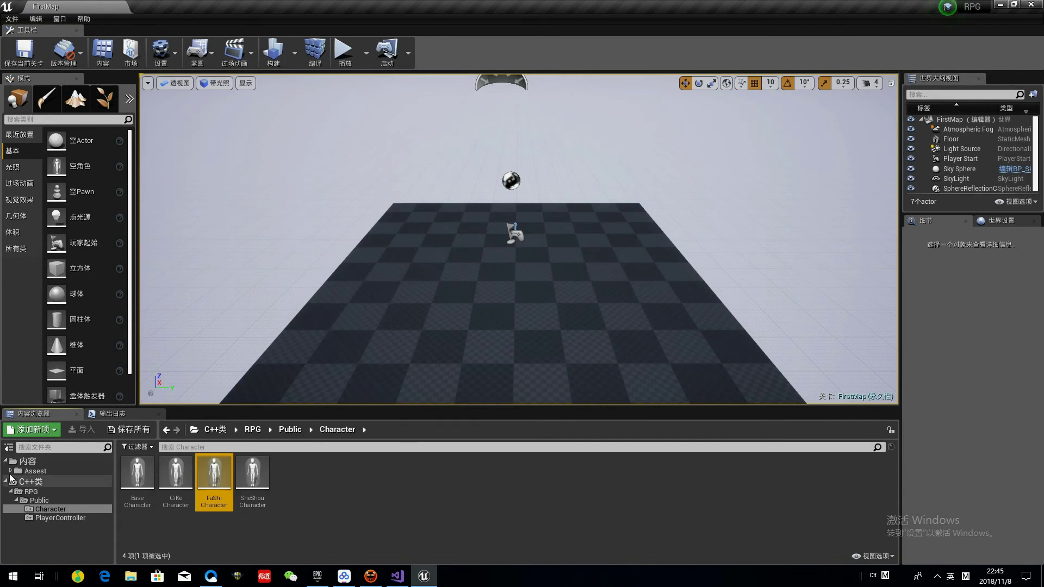
left_click(50, 509)
left_click(25, 481)
left_click(5, 482)
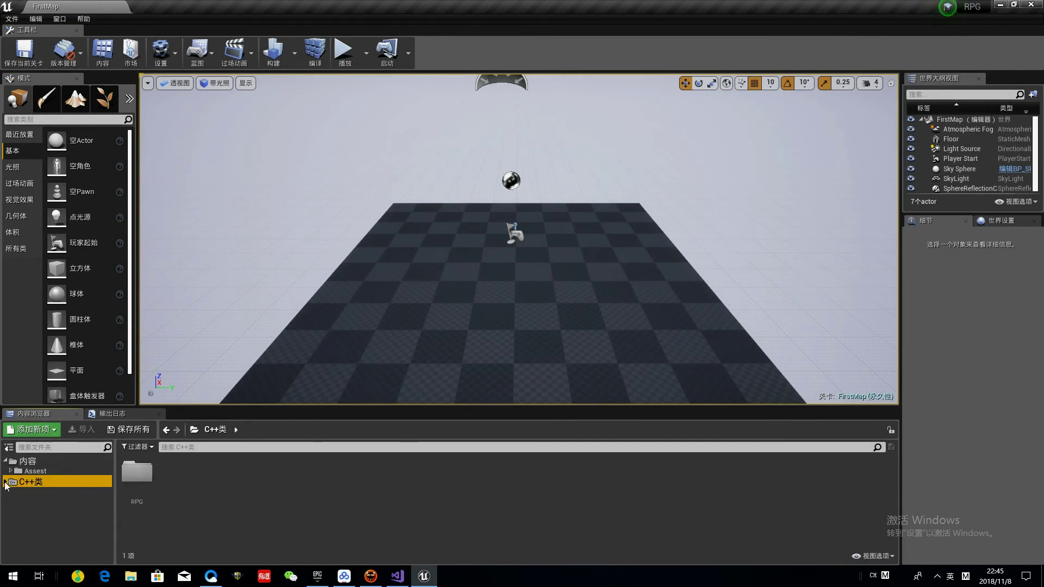
left_click(933, 574)
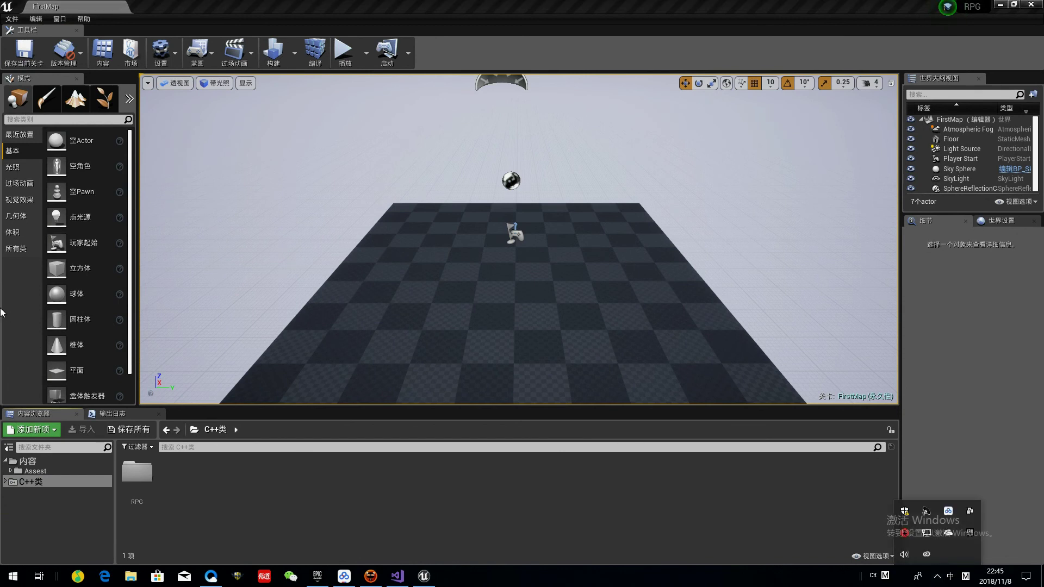
left_click(535, 548)
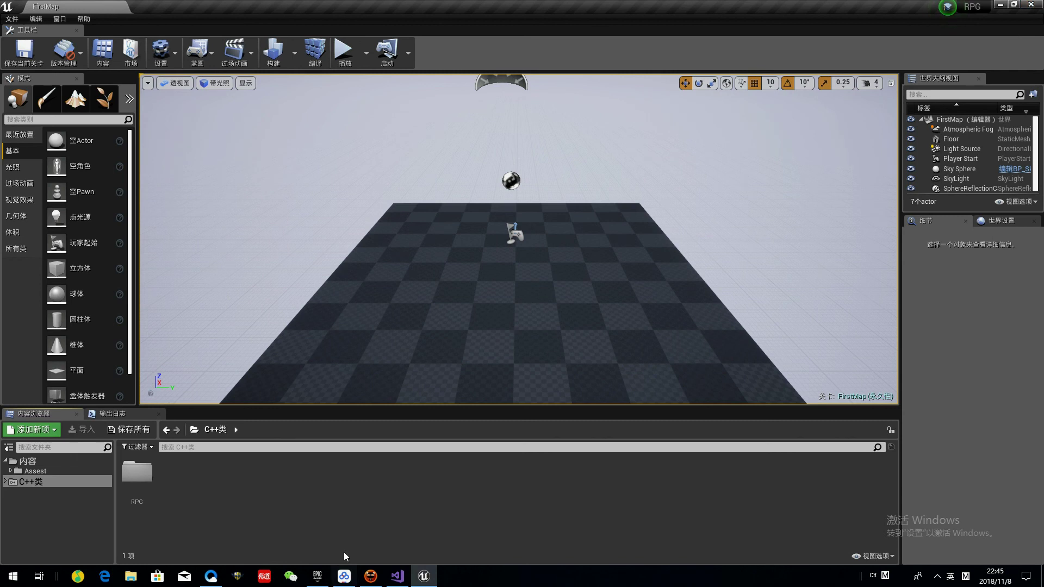
key("ctrl+shift+s")
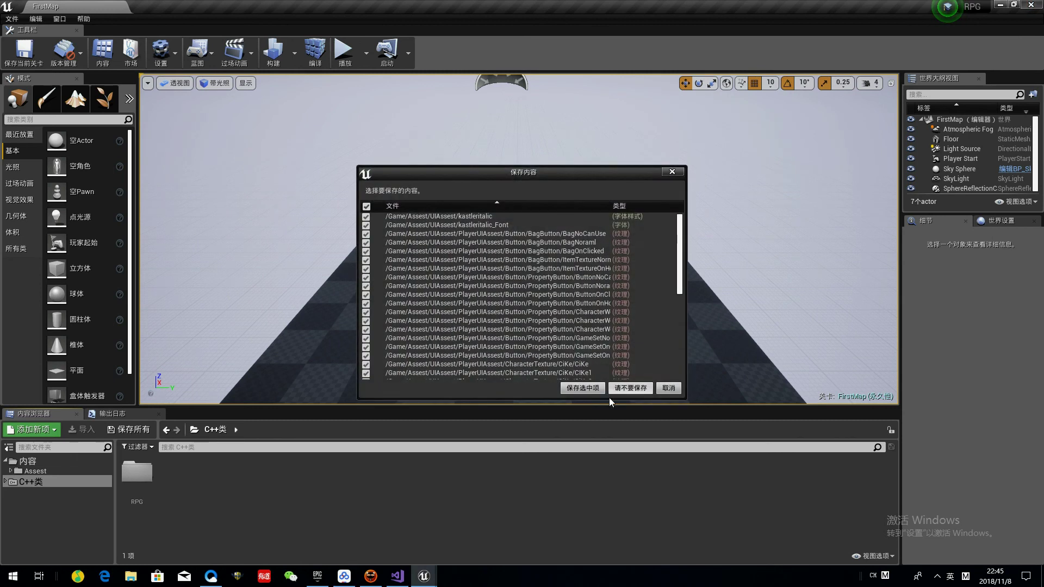
left_click(592, 393)
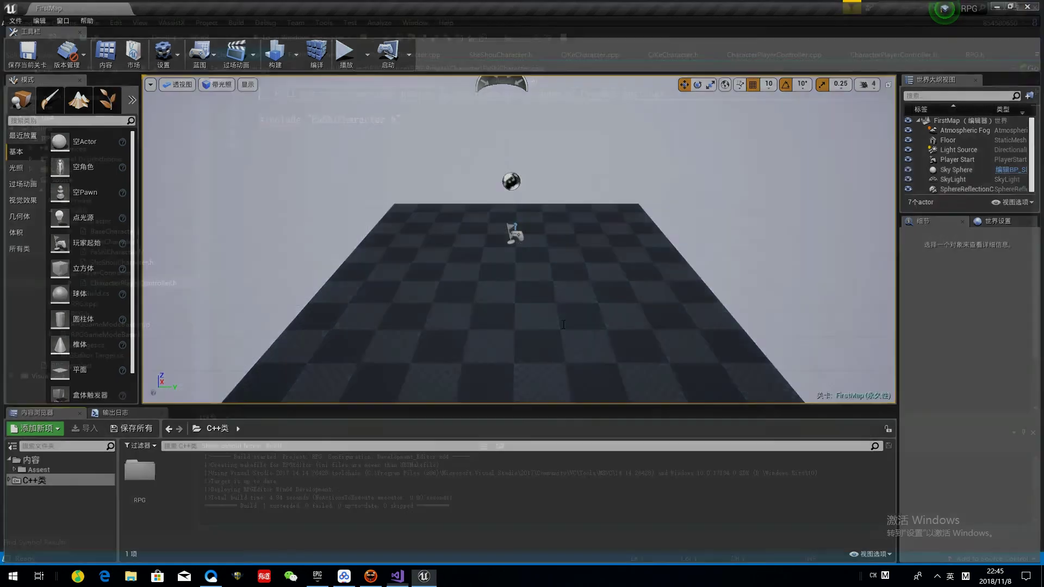